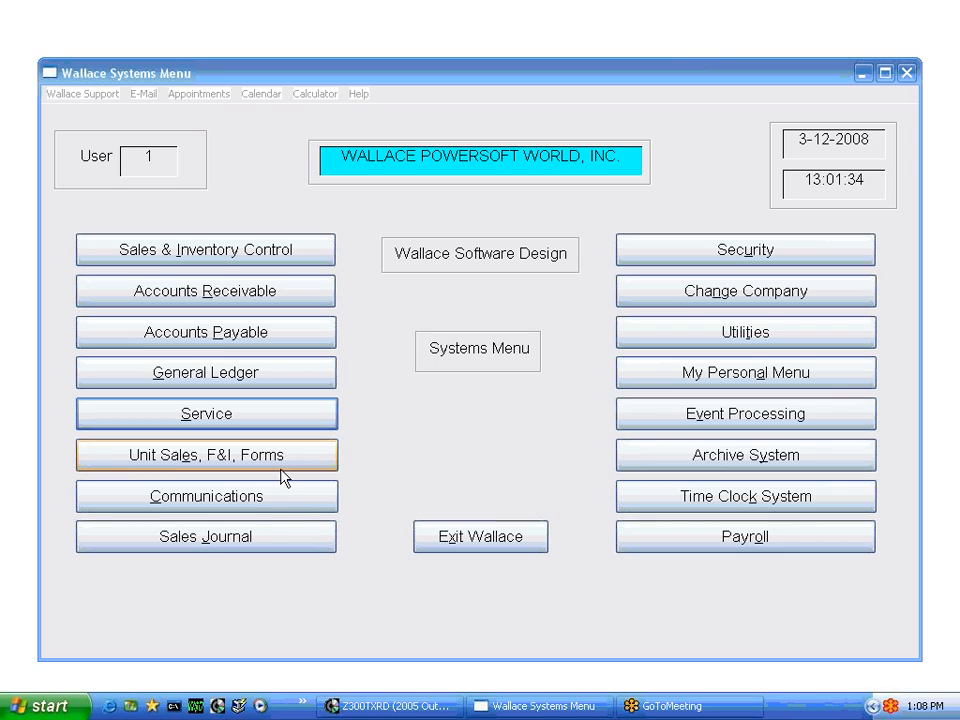
- Open the Service module's Update / Close RO function and bring up the work order lookup
{"action": "left_click", "coordinate": [218, 410]}
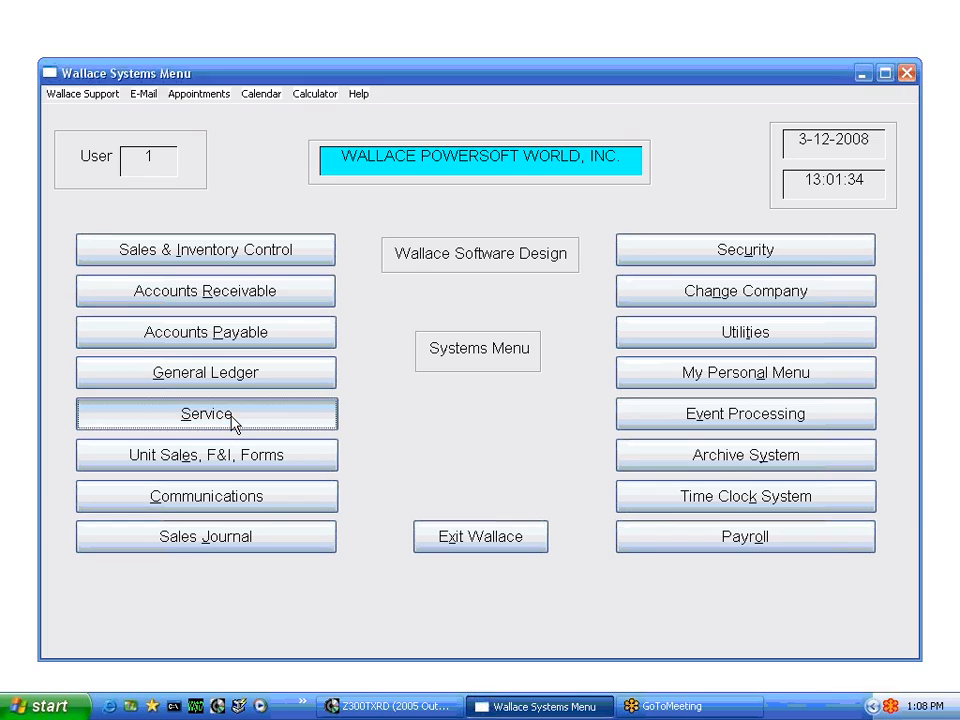
{"action": "left_click", "coordinate": [848, 541]}
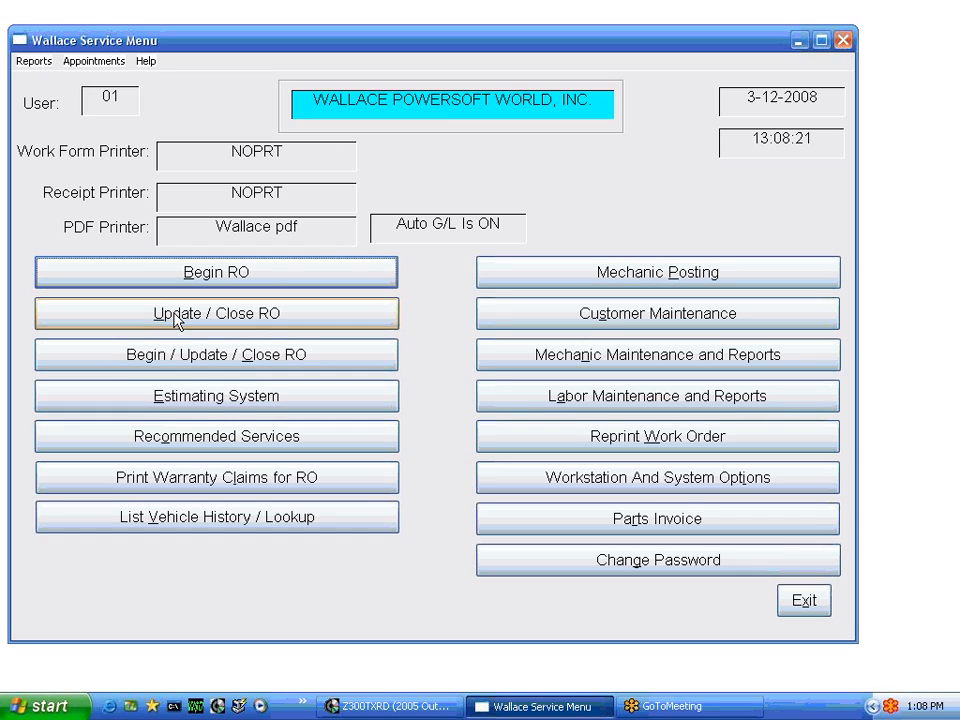
{"action": "left_click", "coordinate": [243, 323]}
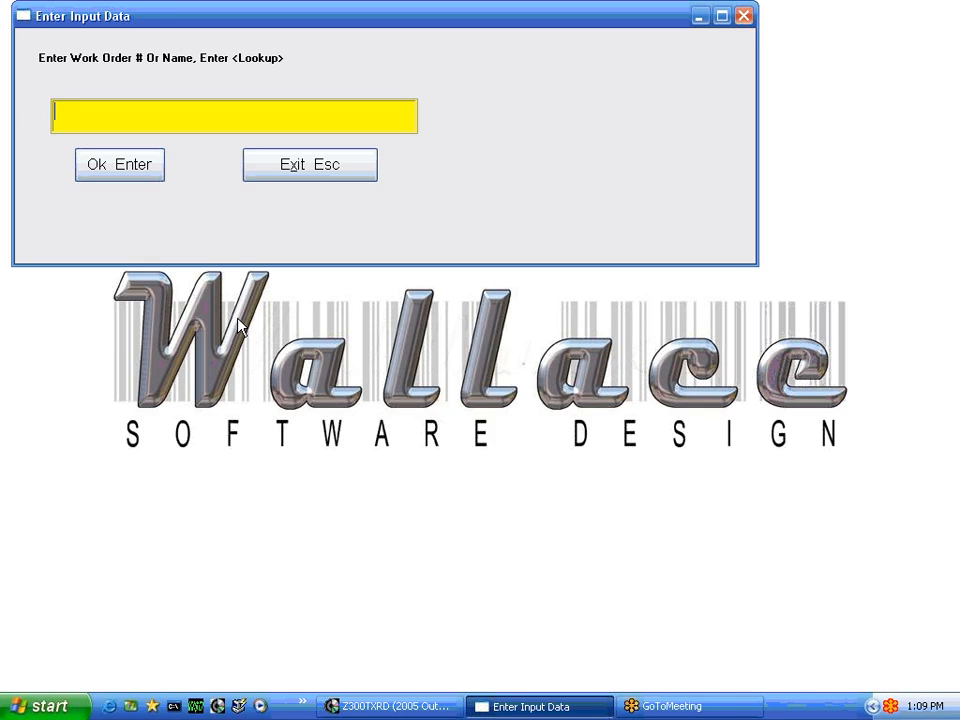
{"action": "key", "text": "Return"}
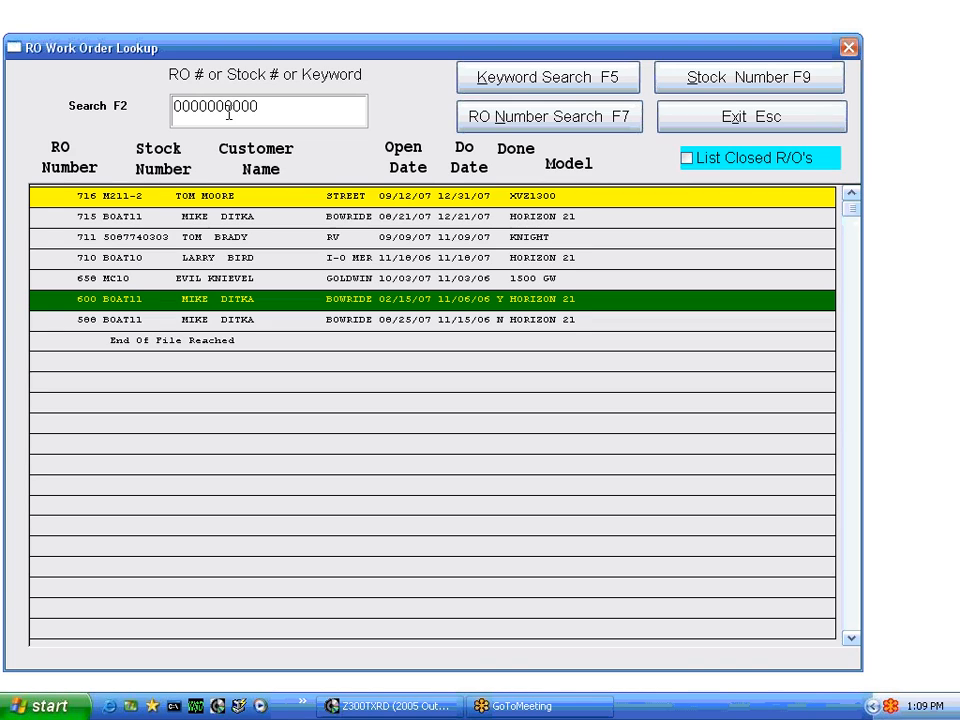
- Open the BOAT11 HORIZON 21 repair order with the open date 08/25/07
{"action": "left_click", "coordinate": [318, 262]}
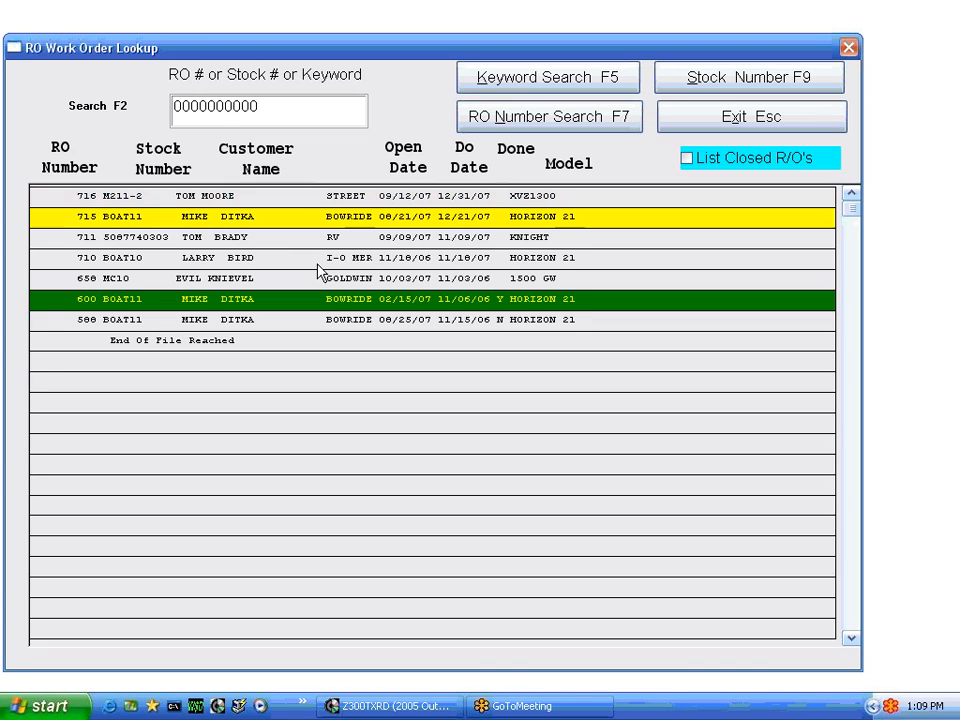
{"action": "key", "text": "Down"}
{"action": "key", "text": "Down"}
{"action": "key", "text": "Down"}
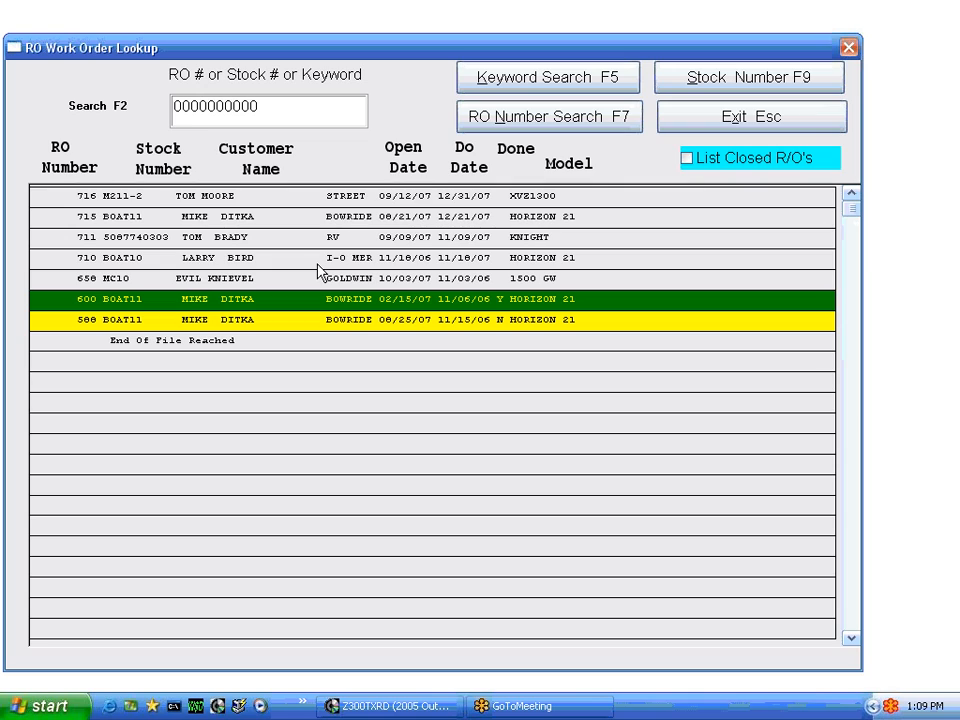
{"action": "key", "text": "Return"}
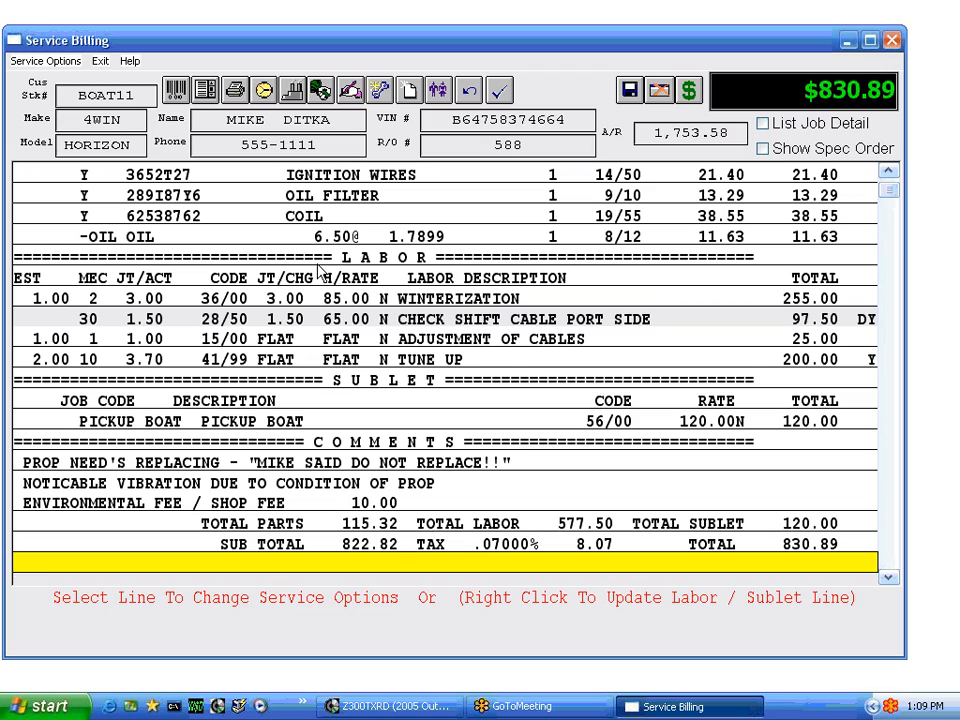
- View the labor details of the CHECK SHIFT CABLE PORT SIDE line and exit without updating them
{"action": "right_click", "coordinate": [404, 320]}
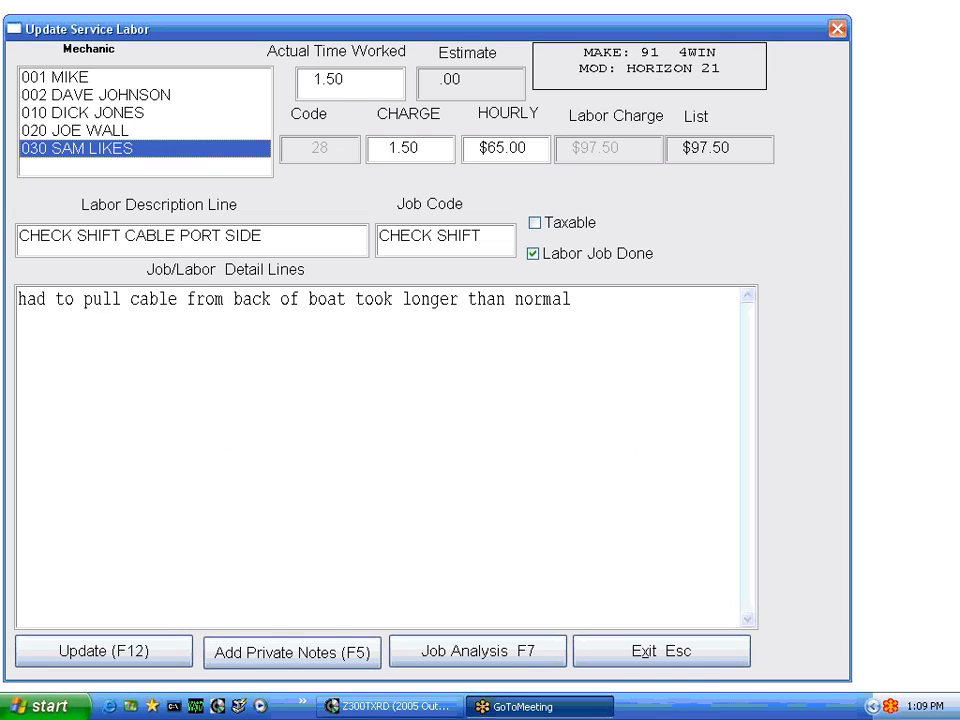
{"action": "left_click", "coordinate": [673, 655]}
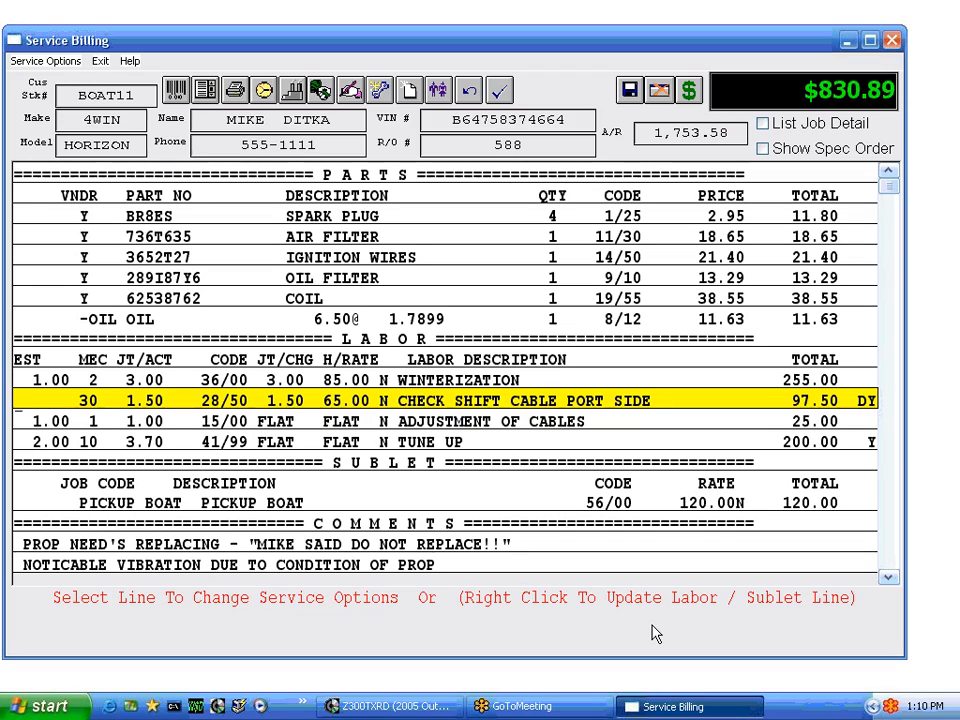
- Examine the repair order's parts lines from SPARK PLUG through OIL, including their quantities, codes and prices
{"action": "key", "text": "Up"}
{"action": "key", "text": "Up"}
{"action": "key", "text": "Up"}
{"action": "key", "text": "Up"}
{"action": "key", "text": "Up"}
{"action": "key", "text": "Up"}
{"action": "key", "text": "Up"}
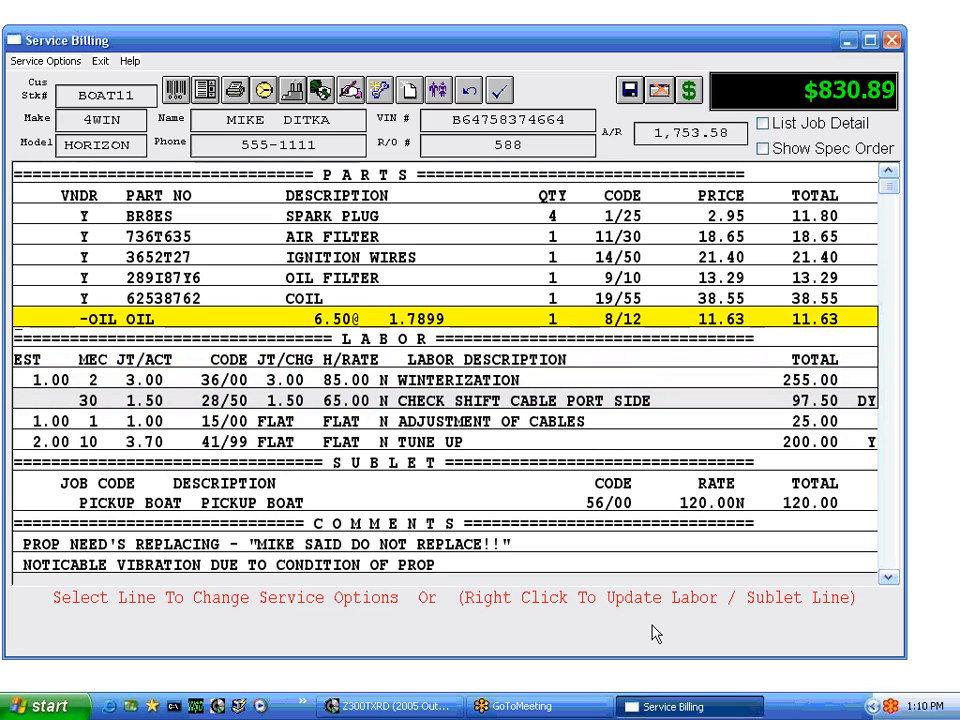
{"action": "key", "text": "Up"}
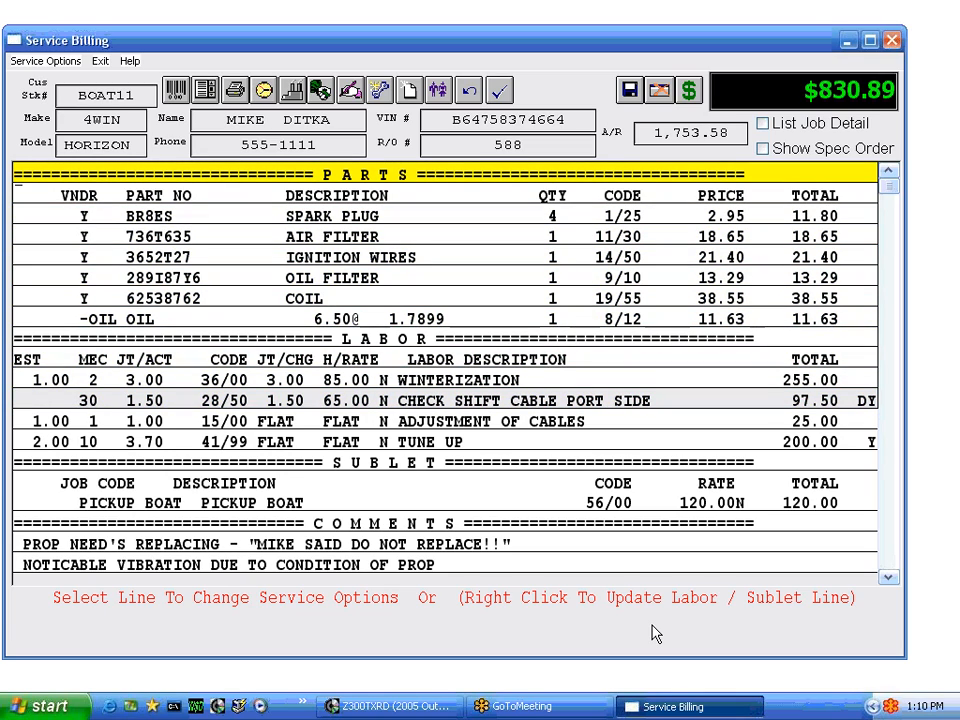
{"action": "key", "text": "Down"}
{"action": "key", "text": "Down"}
{"action": "key", "text": "Down"}
{"action": "key", "text": "Down"}
{"action": "key", "text": "Down"}
{"action": "key", "text": "Up"}
{"action": "key", "text": "Up"}
{"action": "key", "text": "Up"}
{"action": "key", "text": "Up"}
{"action": "key", "text": "Down"}
{"action": "key", "text": "Down"}
{"action": "key", "text": "Down"}
{"action": "key", "text": "Down"}
{"action": "key", "text": "Down"}
{"action": "key", "text": "Down"}
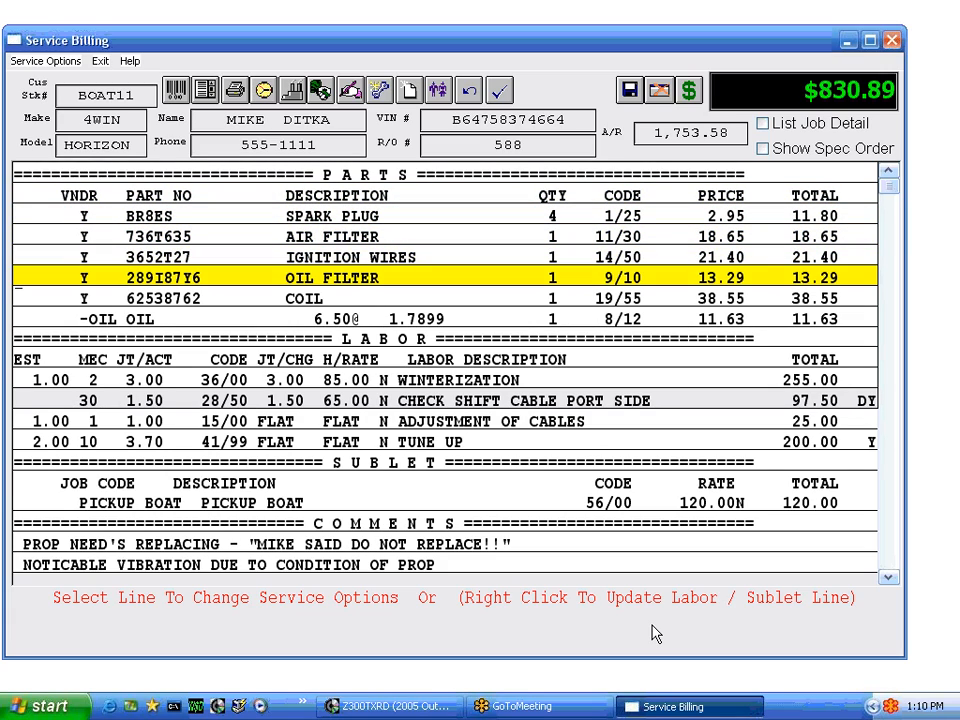
{"action": "key", "text": "Up"}
{"action": "key", "text": "Up"}
{"action": "key", "text": "Up"}
{"action": "key", "text": "Up"}
{"action": "key", "text": "Up"}
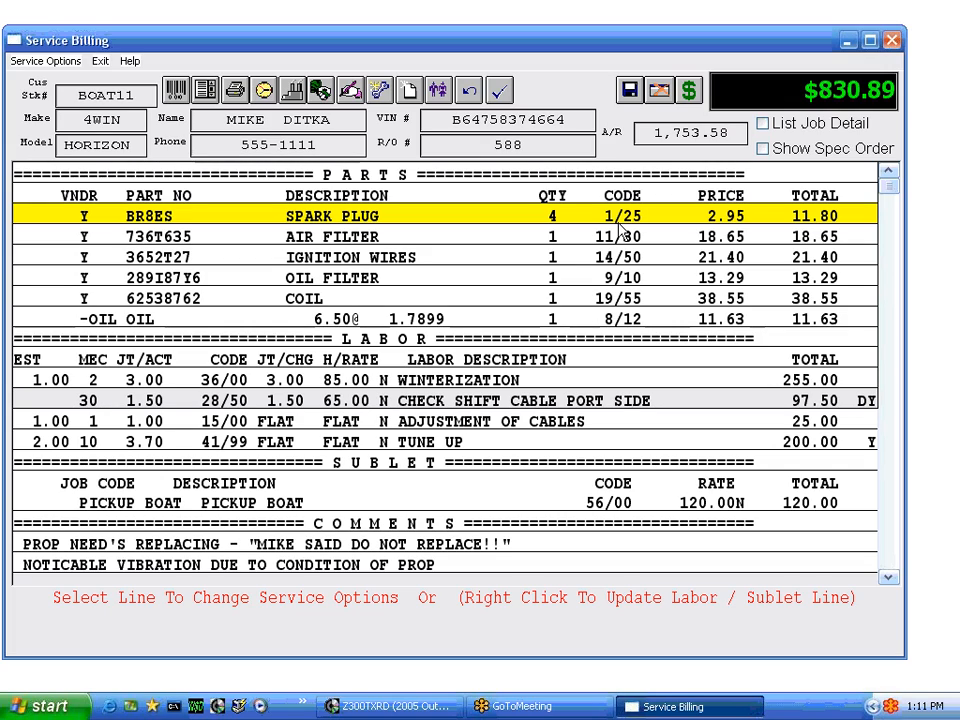
{"action": "key", "text": "Down"}
{"action": "key", "text": "Down"}
{"action": "key", "text": "Down"}
{"action": "key", "text": "Down"}
{"action": "key", "text": "Down"}
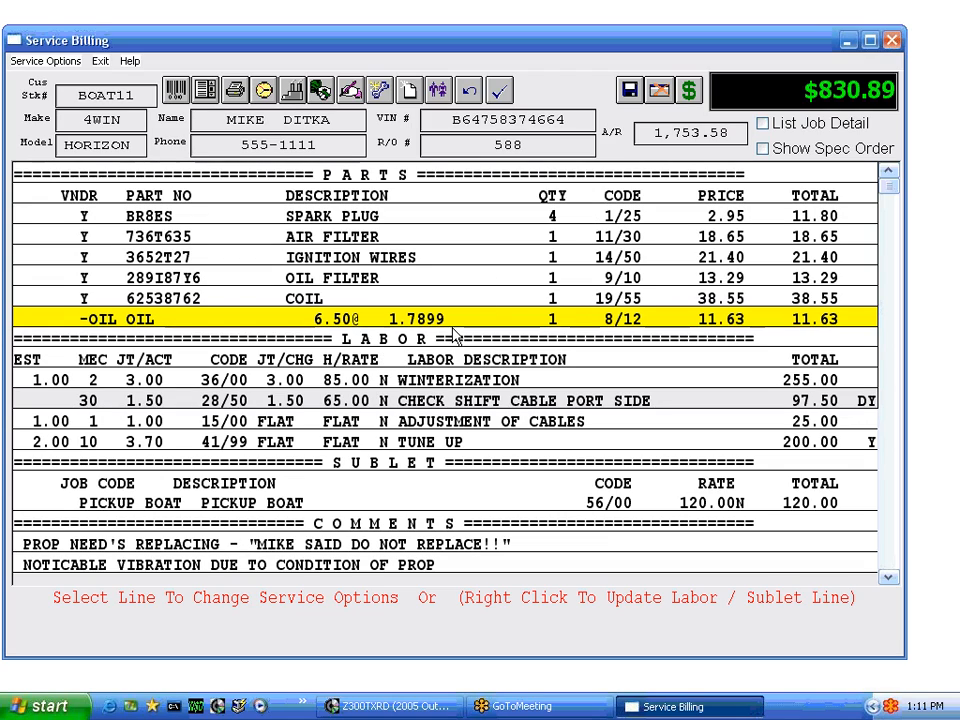
- Examine the labor lines from WINTERIZATION through TUNE UP and the PICKUP BOAT sublet line
{"action": "key", "text": "Down"}
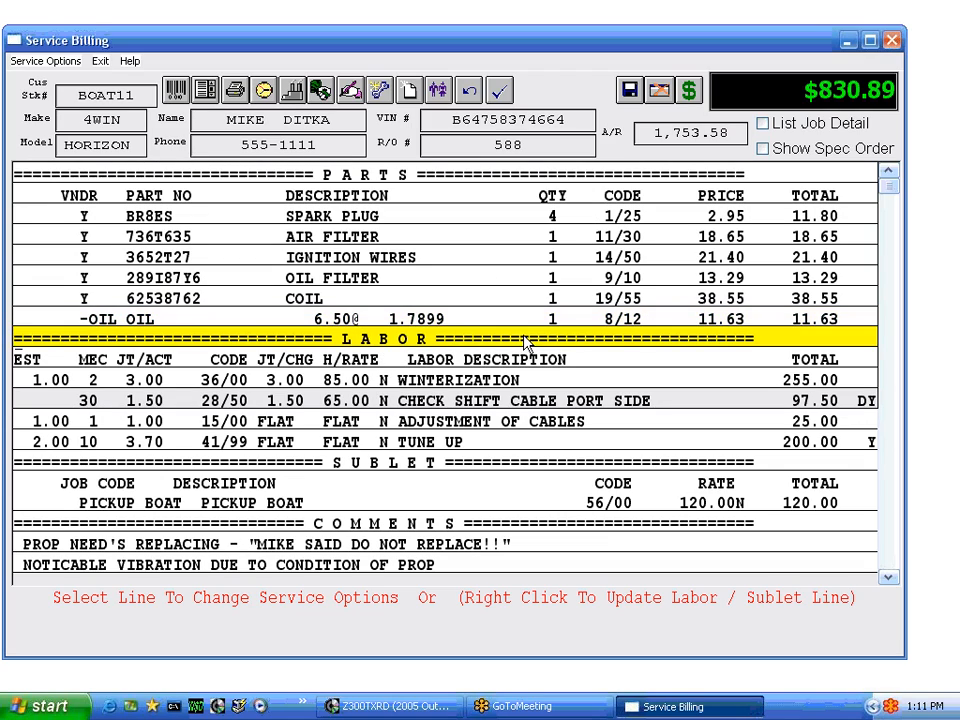
{"action": "key", "text": "Down"}
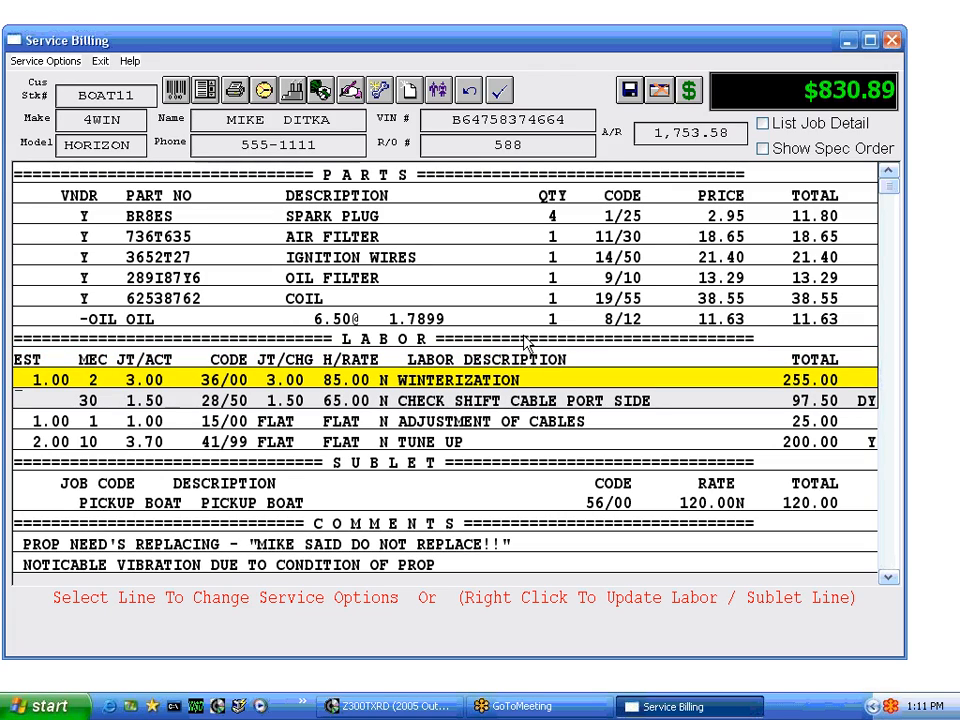
{"action": "key", "text": "Down"}
{"action": "key", "text": "Down"}
{"action": "key", "text": "Down"}
{"action": "key", "text": "Up"}
{"action": "key", "text": "Up"}
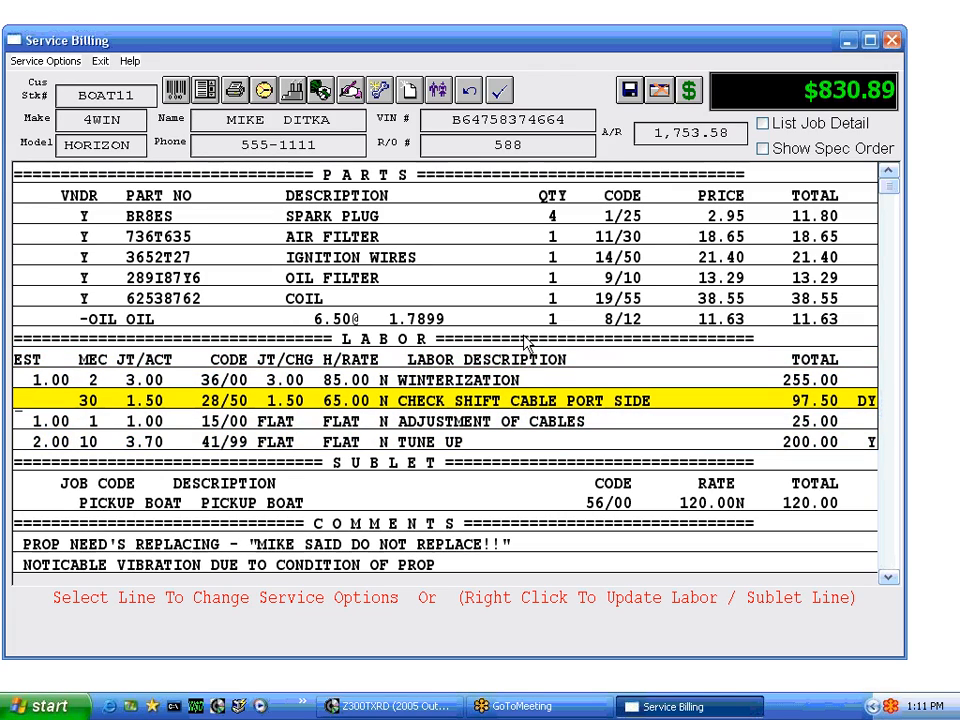
{"action": "key", "text": "Down"}
{"action": "key", "text": "Up"}
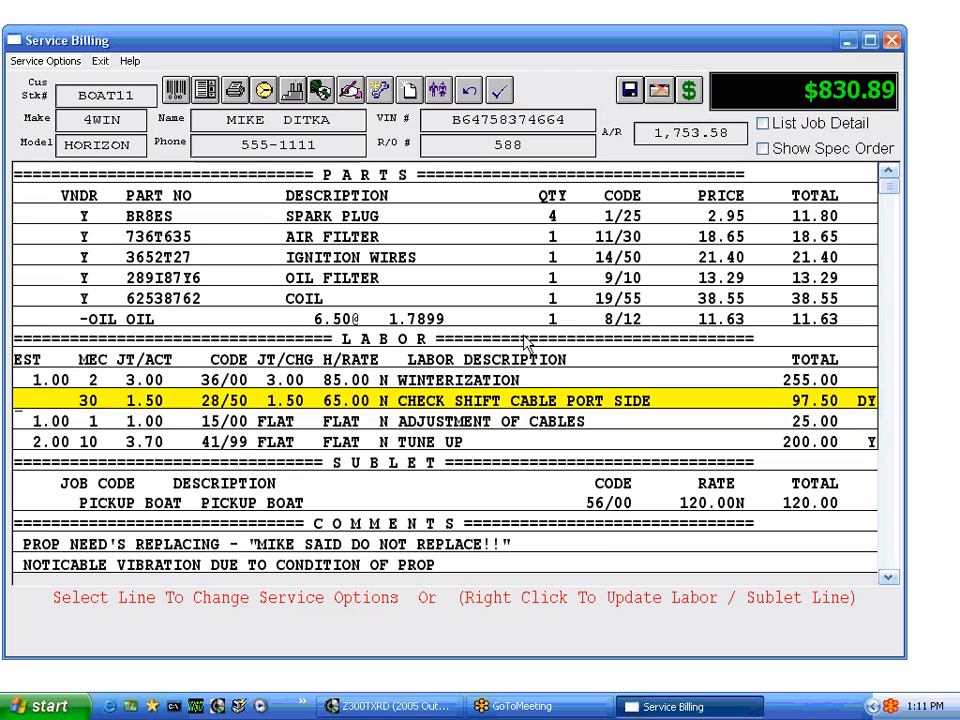
{"action": "key", "text": "Up"}
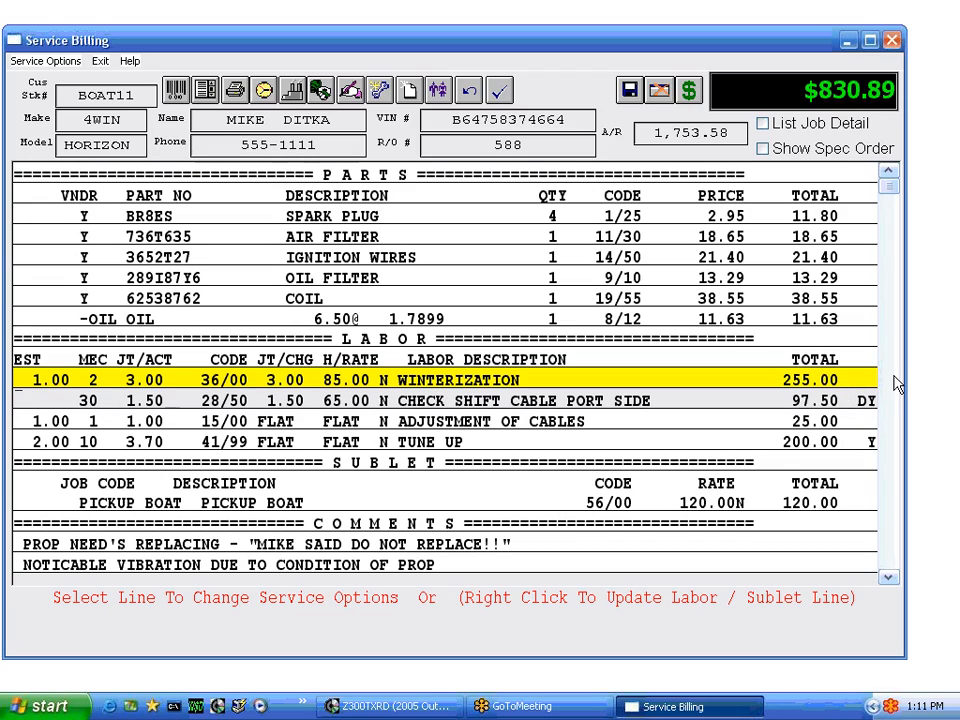
{"action": "key", "text": "Down"}
{"action": "key", "text": "Down"}
{"action": "key", "text": "Down"}
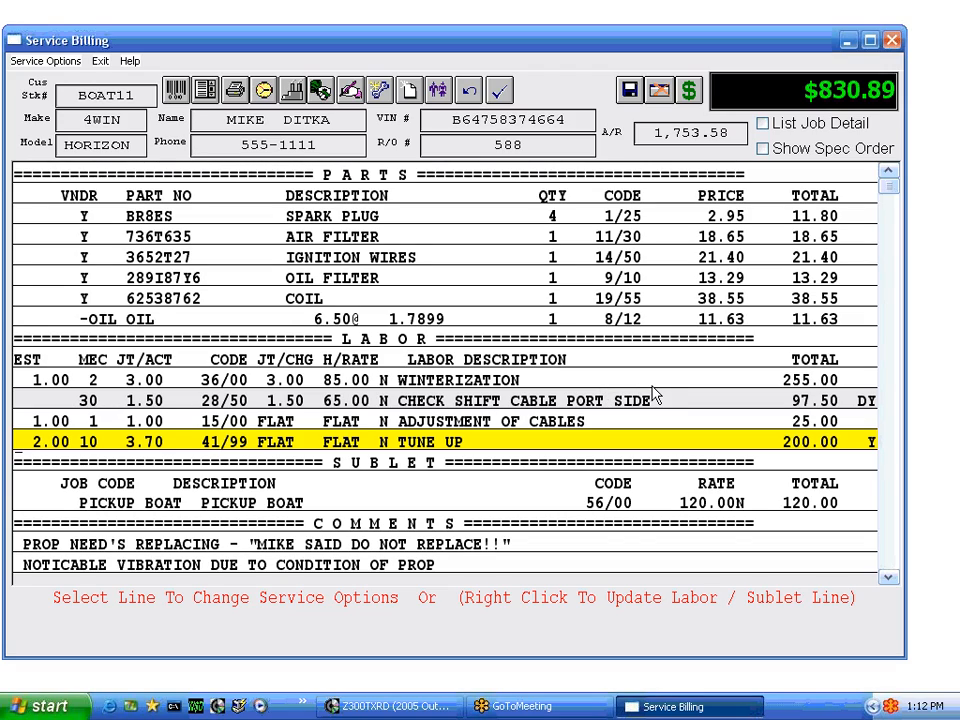
{"action": "key", "text": "Up"}
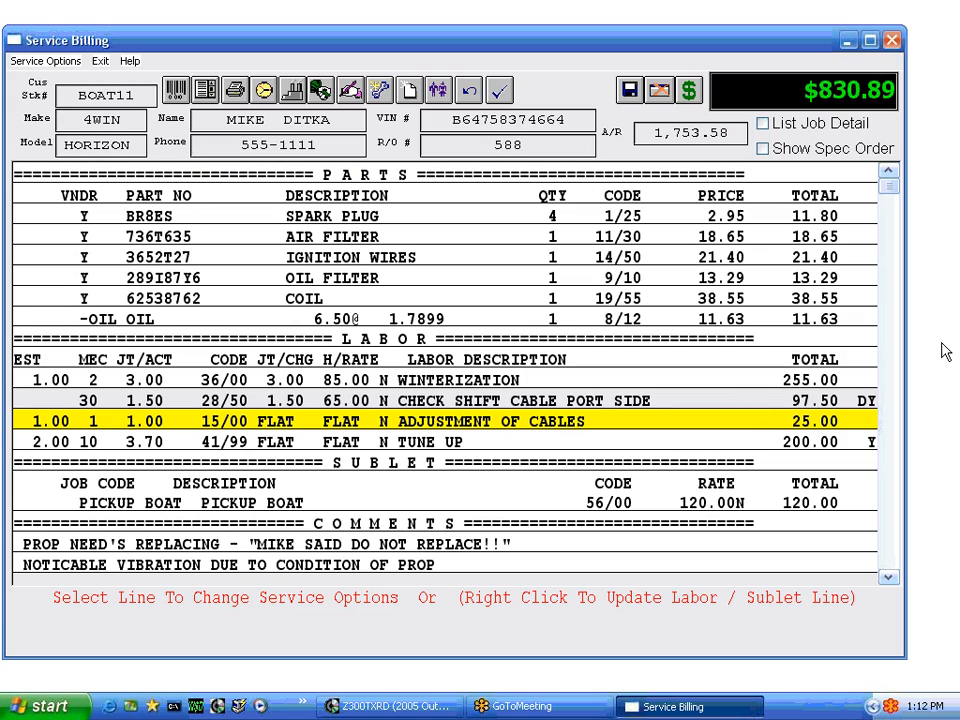
{"action": "key", "text": "Up"}
{"action": "key", "text": "Up"}
{"action": "key", "text": "Up"}
{"action": "key", "text": "Down"}
{"action": "key", "text": "Down"}
{"action": "key", "text": "Down"}
{"action": "key", "text": "Down"}
{"action": "key", "text": "Down"}
{"action": "key", "text": "Down"}
{"action": "key", "text": "Down"}
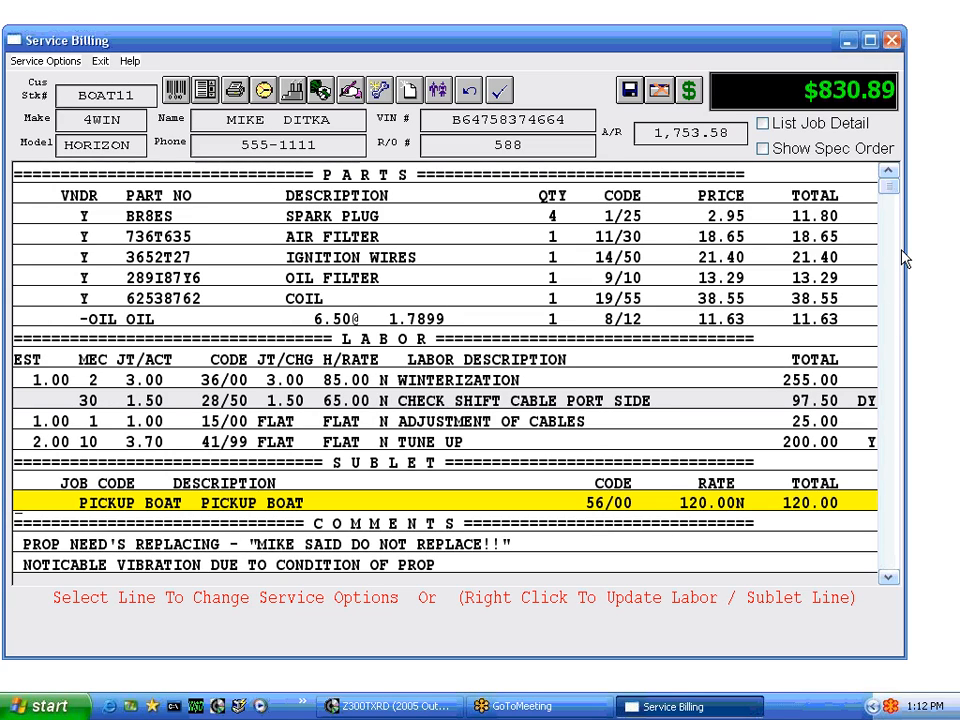
- Examine the comment lines about the prop and the environmental / shop fee line
{"action": "key", "text": "Down"}
{"action": "key", "text": "Down"}
{"action": "key", "text": "Down"}
{"action": "key", "text": "Up"}
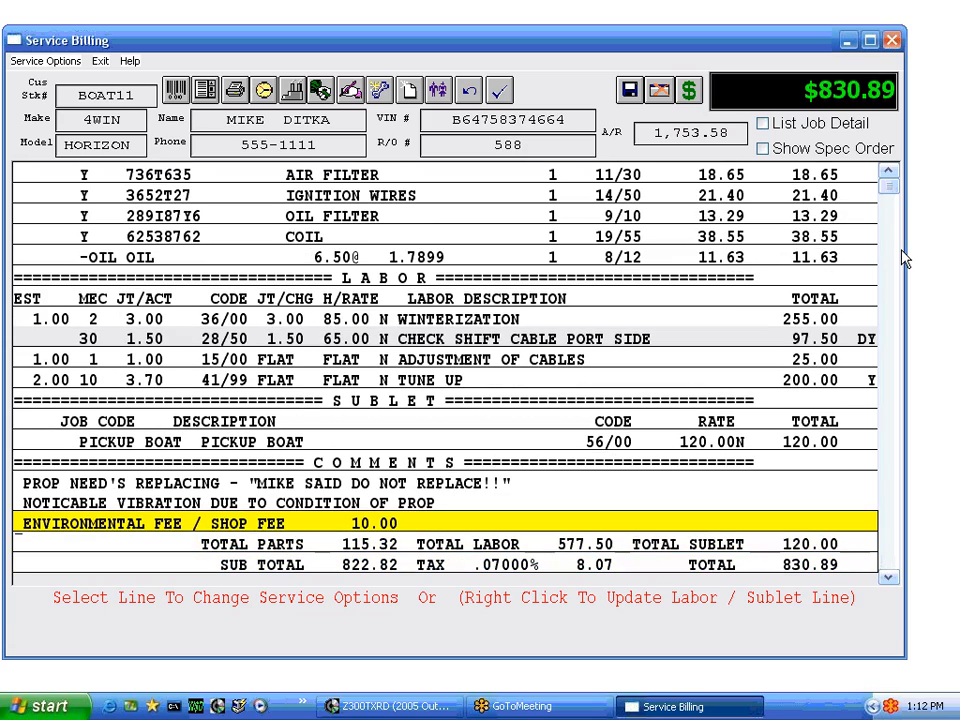
{"action": "key", "text": "Up"}
{"action": "key", "text": "Up"}
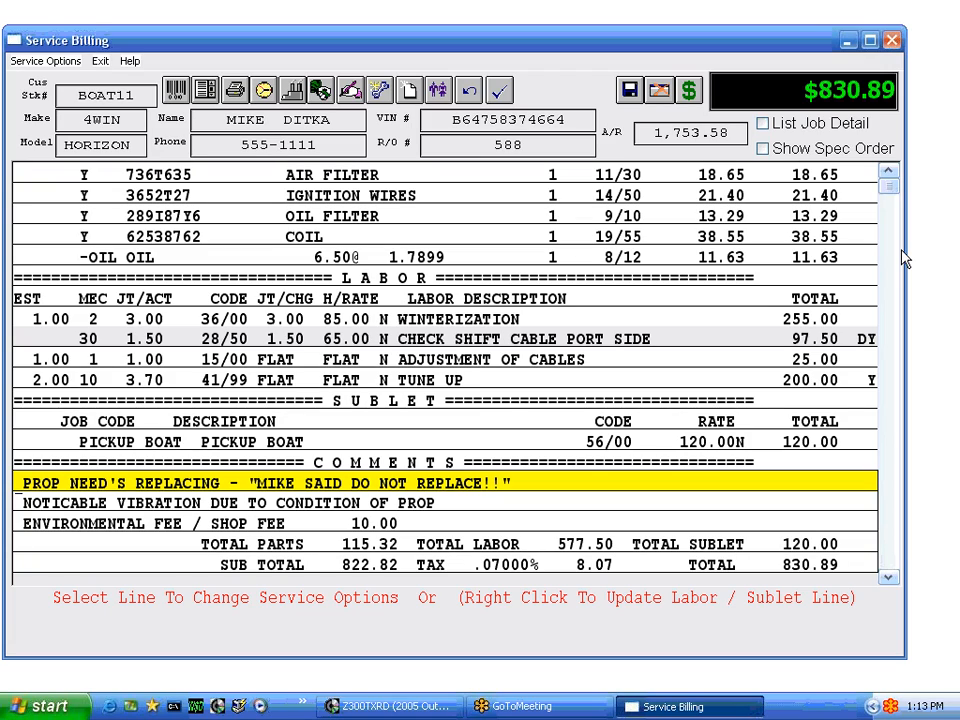
{"action": "key", "text": "Up"}
{"action": "key", "text": "Up"}
{"action": "key", "text": "Up"}
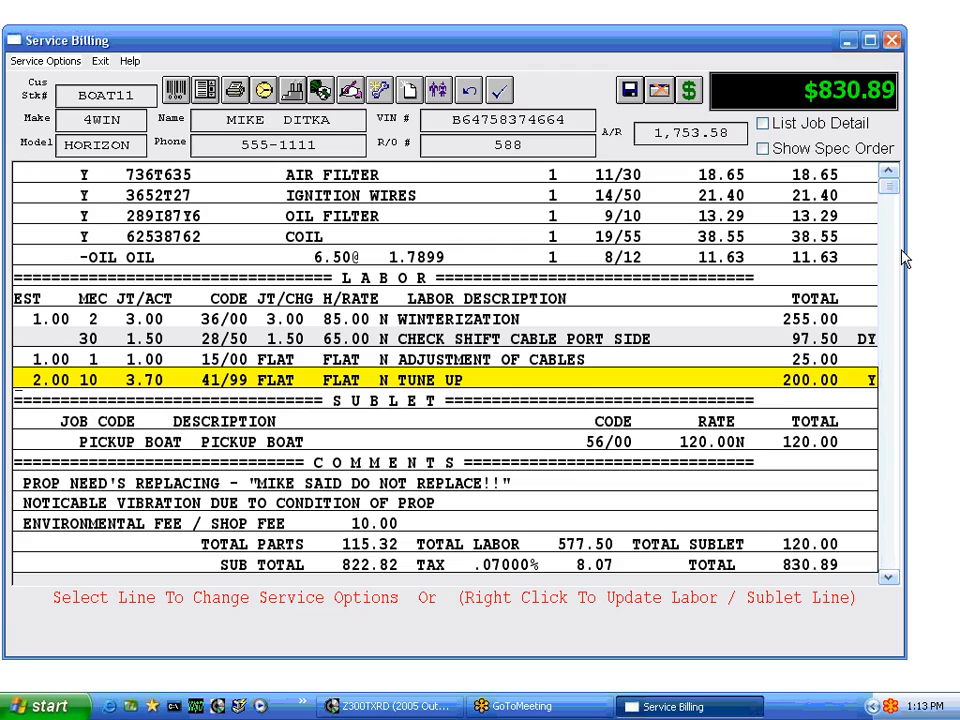
{"action": "key", "text": "Down"}
{"action": "key", "text": "Down"}
{"action": "key", "text": "Down"}
{"action": "key", "text": "Down"}
{"action": "key", "text": "Down"}
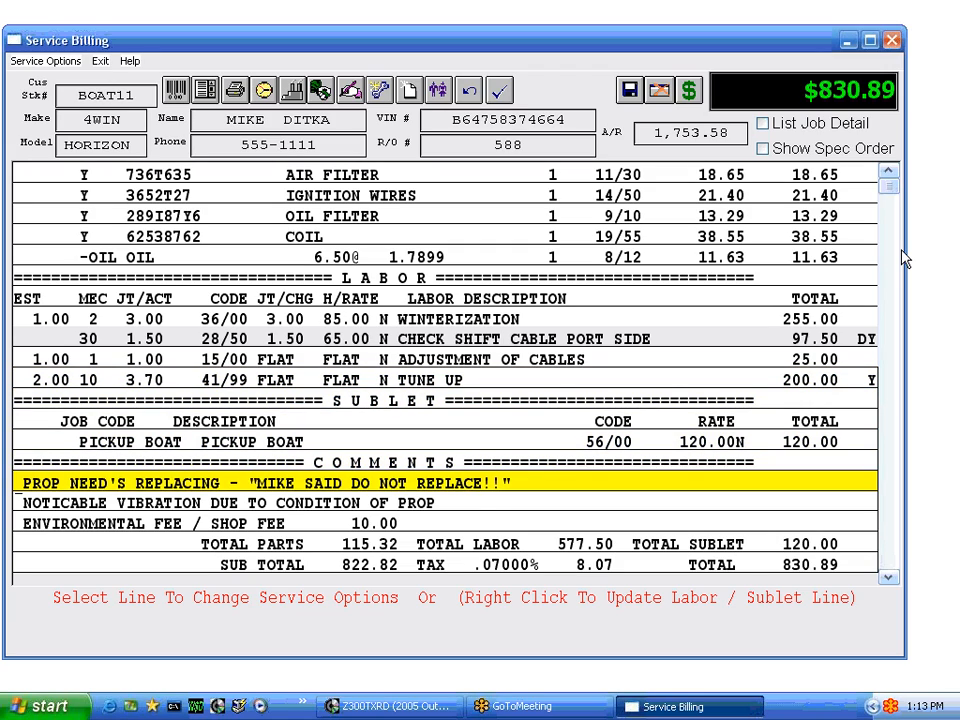
{"action": "key", "text": "Down"}
{"action": "key", "text": "Up"}
{"action": "key", "text": "Down"}
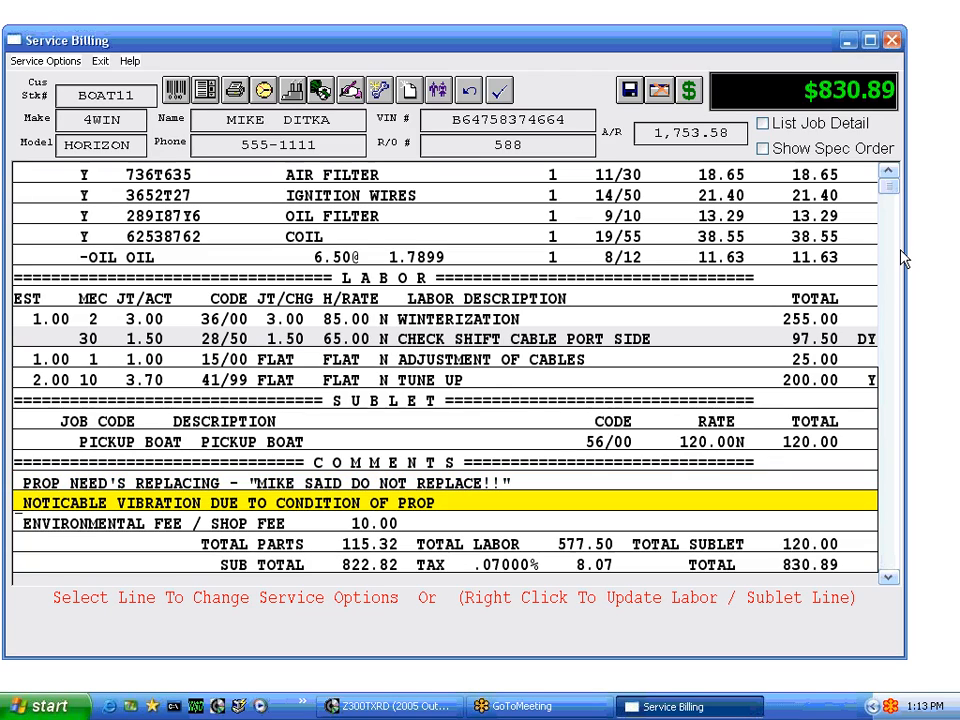
{"action": "key", "text": "Down"}
{"action": "key", "text": "Up"}
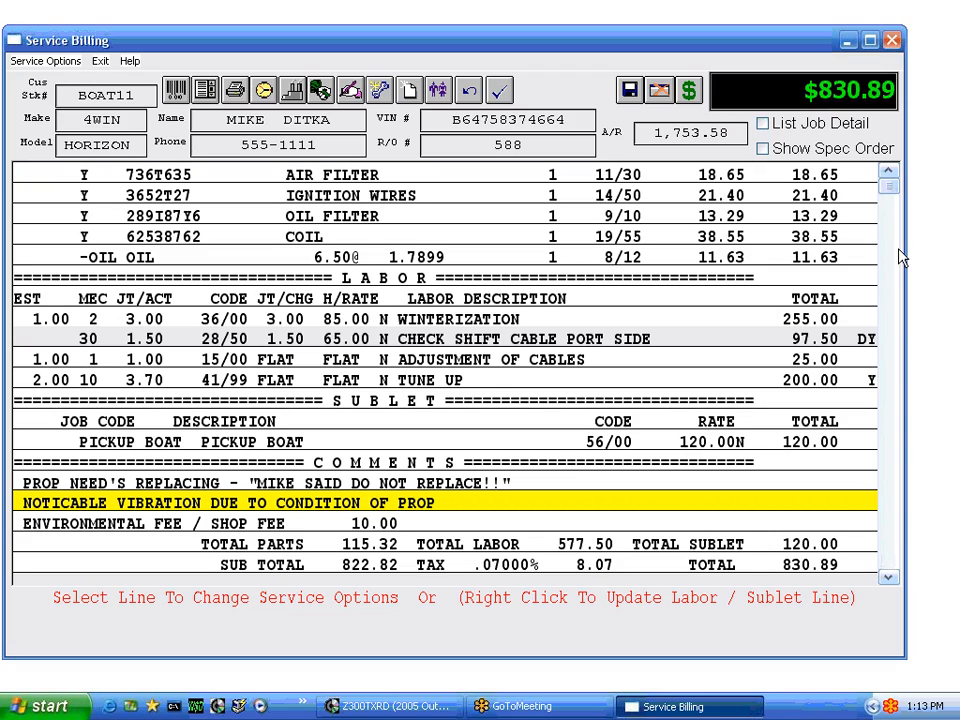
{"action": "key", "text": "Up"}
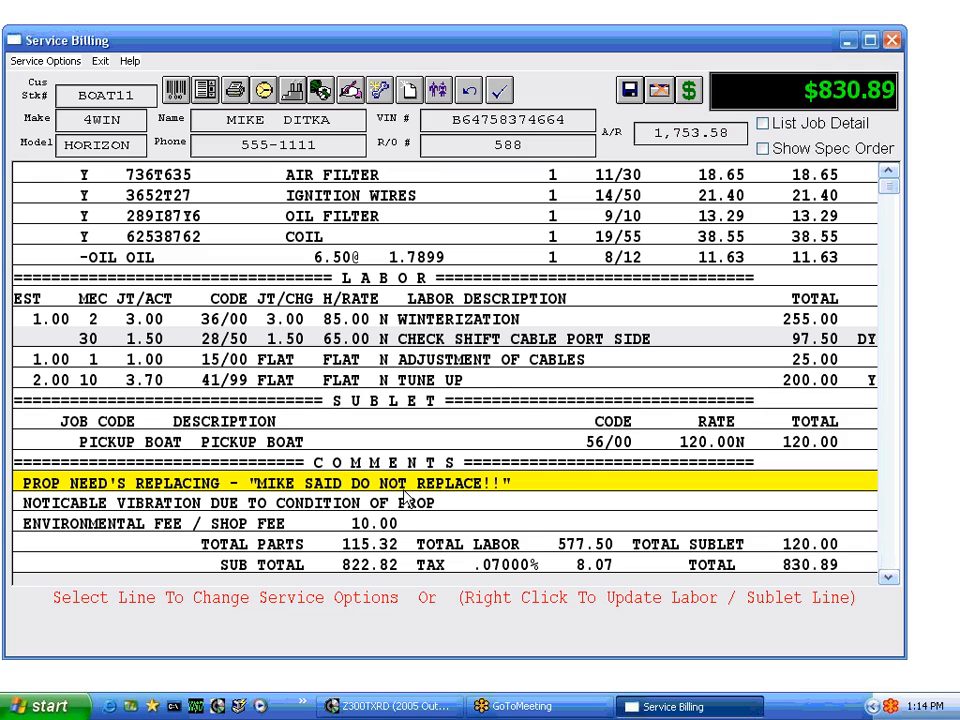
- Examine the parts, labor, sublet and tax totals at the end of the repair order
{"action": "key", "text": "Down"}
{"action": "key", "text": "Down"}
{"action": "key", "text": "Down"}
{"action": "key", "text": "Down"}
{"action": "key", "text": "Down"}
{"action": "key", "text": "Down"}
{"action": "key", "text": "Down"}
{"action": "key", "text": "Down"}
{"action": "key", "text": "Down"}
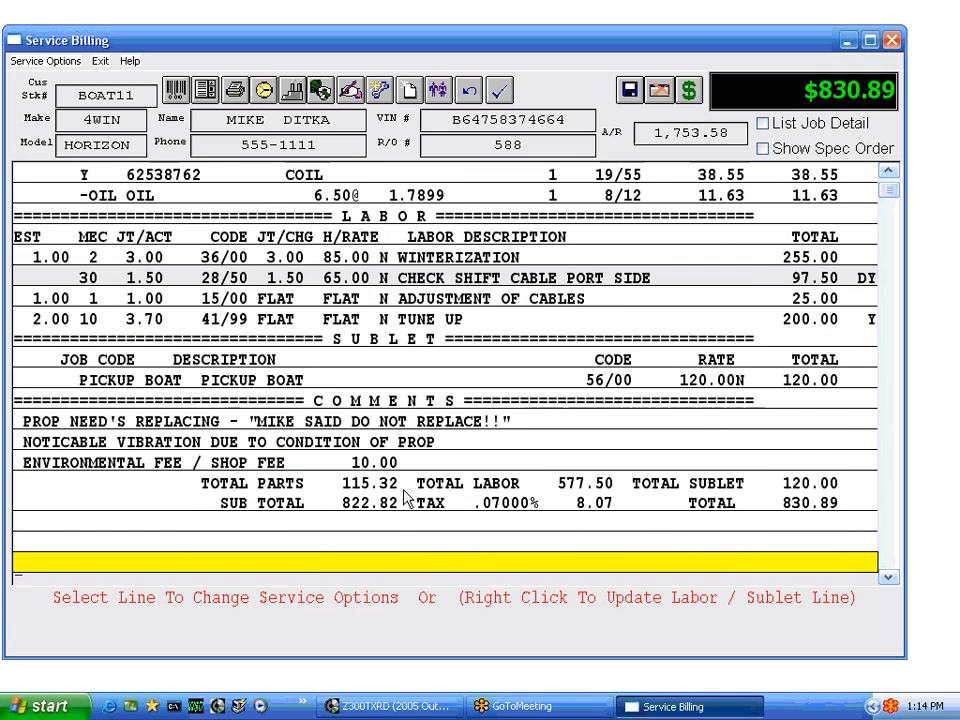
{"action": "key", "text": "Up"}
{"action": "key", "text": "Up"}
{"action": "key", "text": "Up"}
{"action": "key", "text": "Up"}
{"action": "key", "text": "Up"}
{"action": "key", "text": "Up"}
{"action": "key", "text": "Up"}
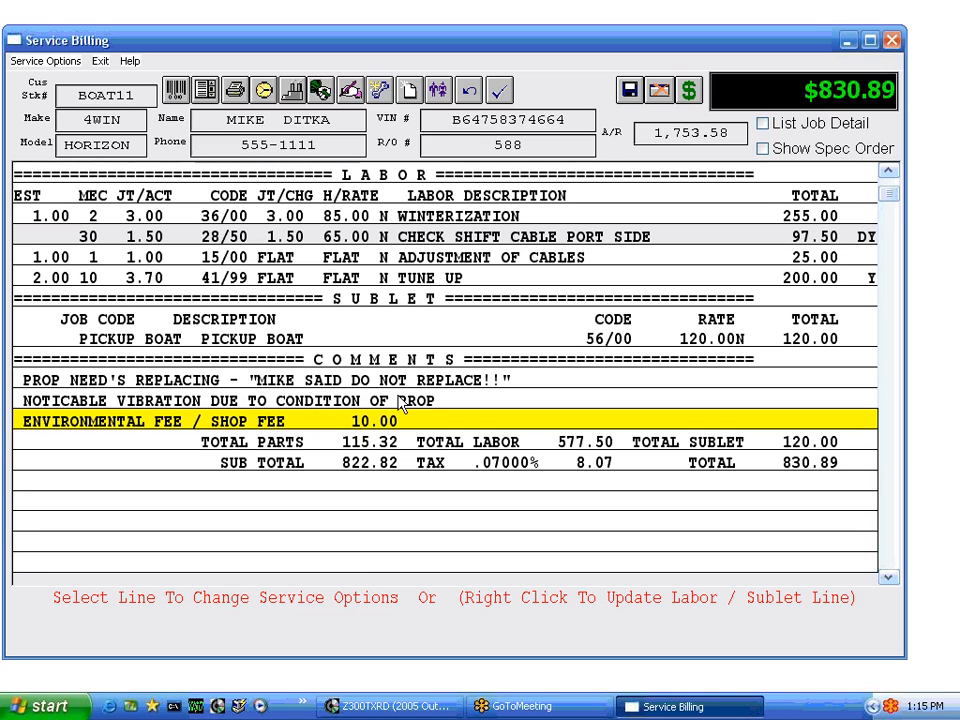
- Update the WINTERIZATION labor line with 2.50 hours of actual time worked and 3.00 charged hours, and save it
{"action": "scroll", "coordinate": [401, 404], "scroll_direction": "up", "scroll_amount": 3}
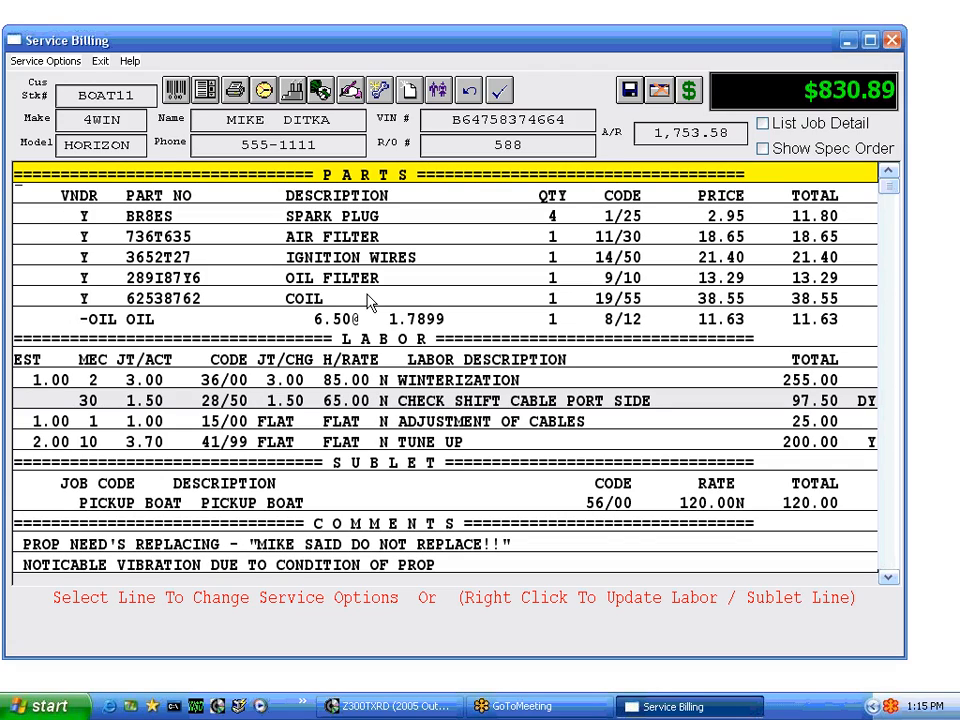
{"action": "right_click", "coordinate": [407, 386]}
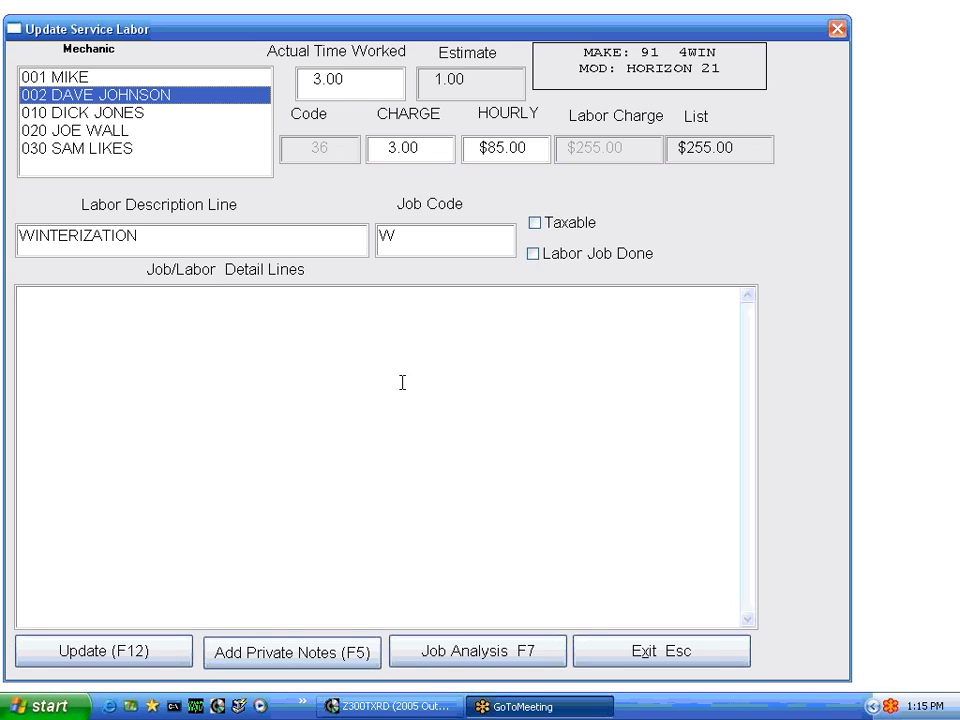
{"action": "key", "text": "Tab"}
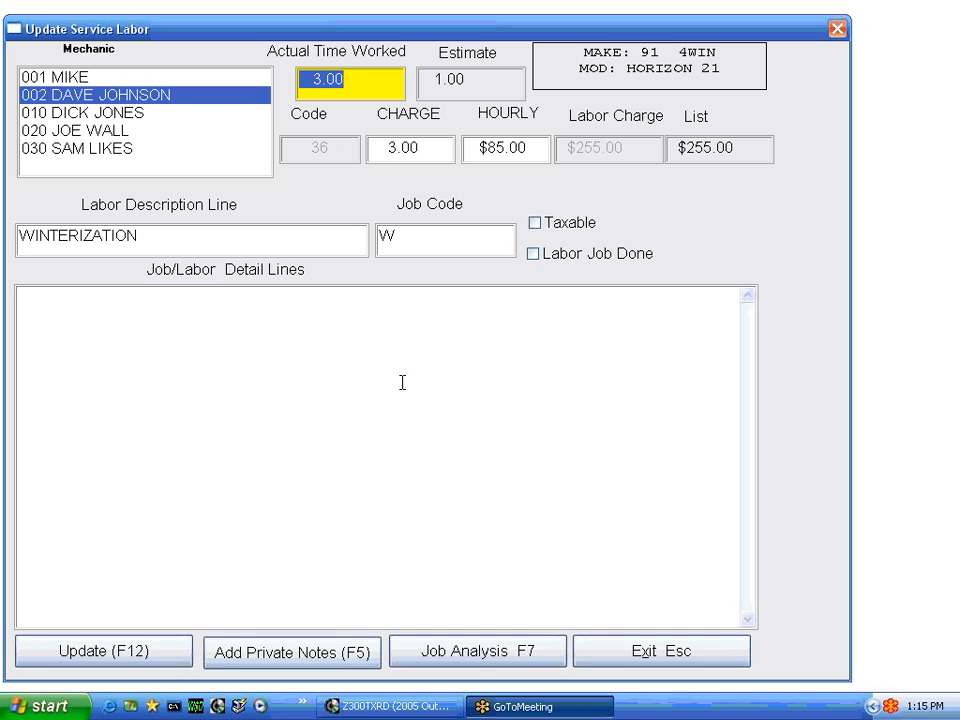
{"action": "type", "text": "2.5"}
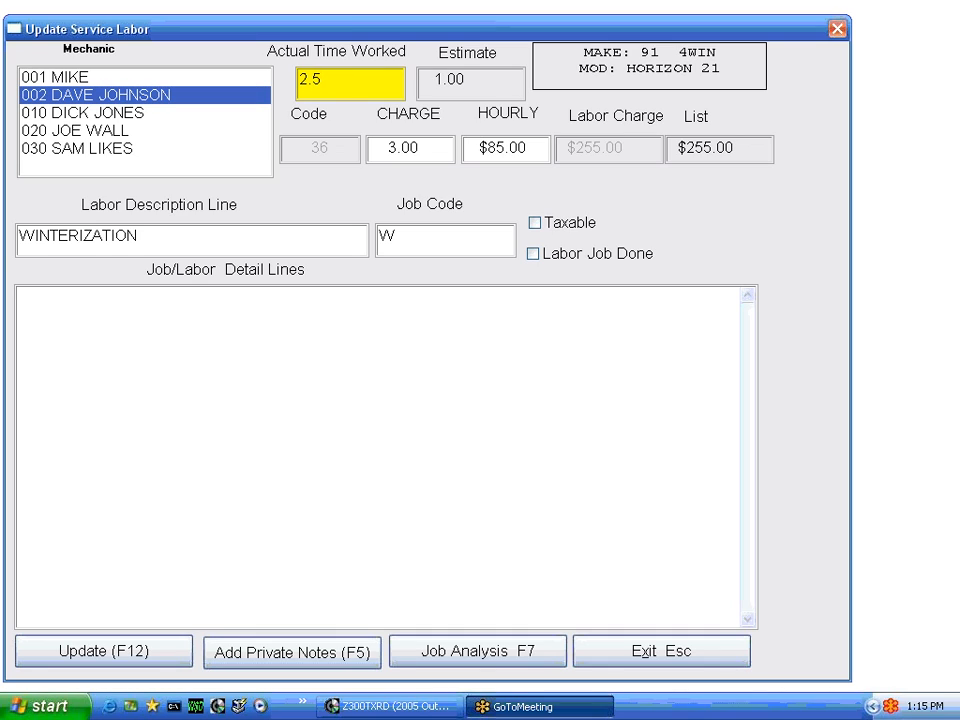
{"action": "key", "text": "Tab"}
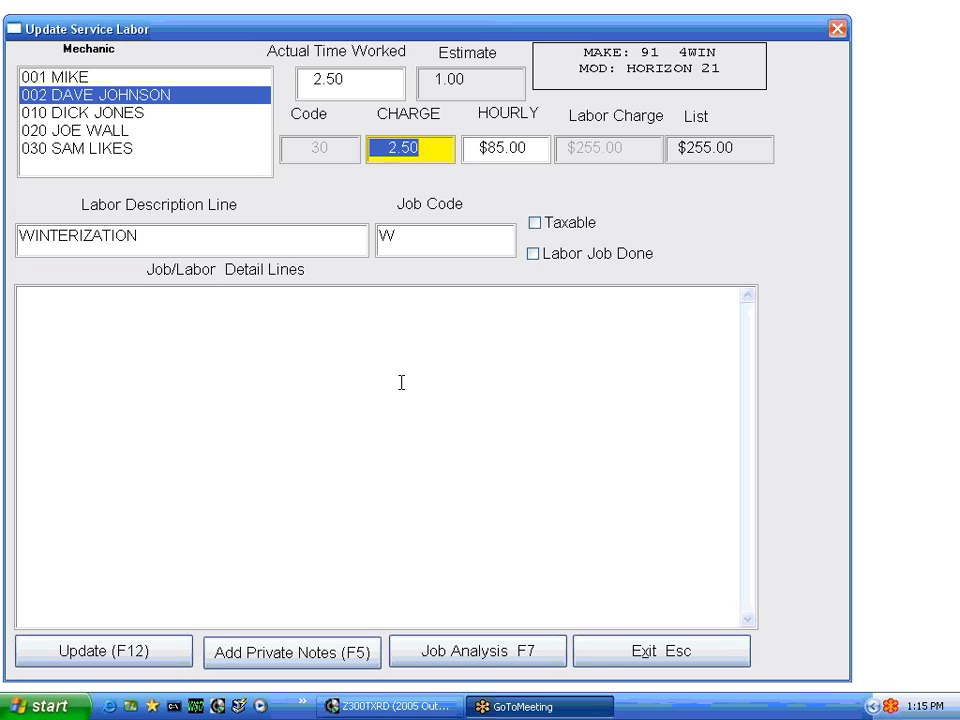
{"action": "type", "text": "3"}
{"action": "key", "text": "Tab"}
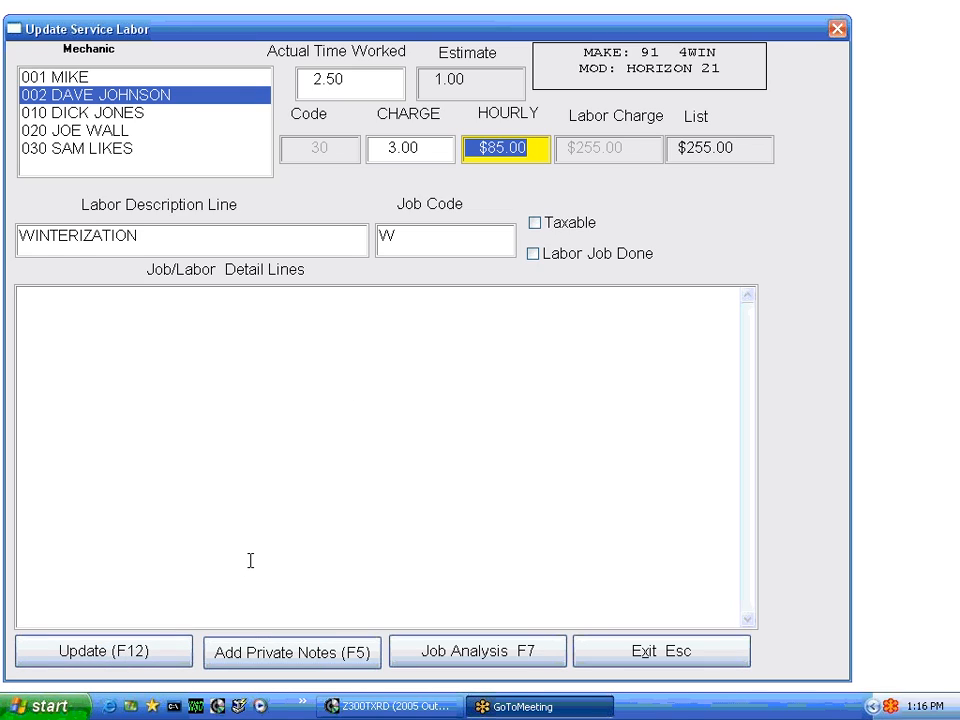
{"action": "left_click", "coordinate": [28, 306]}
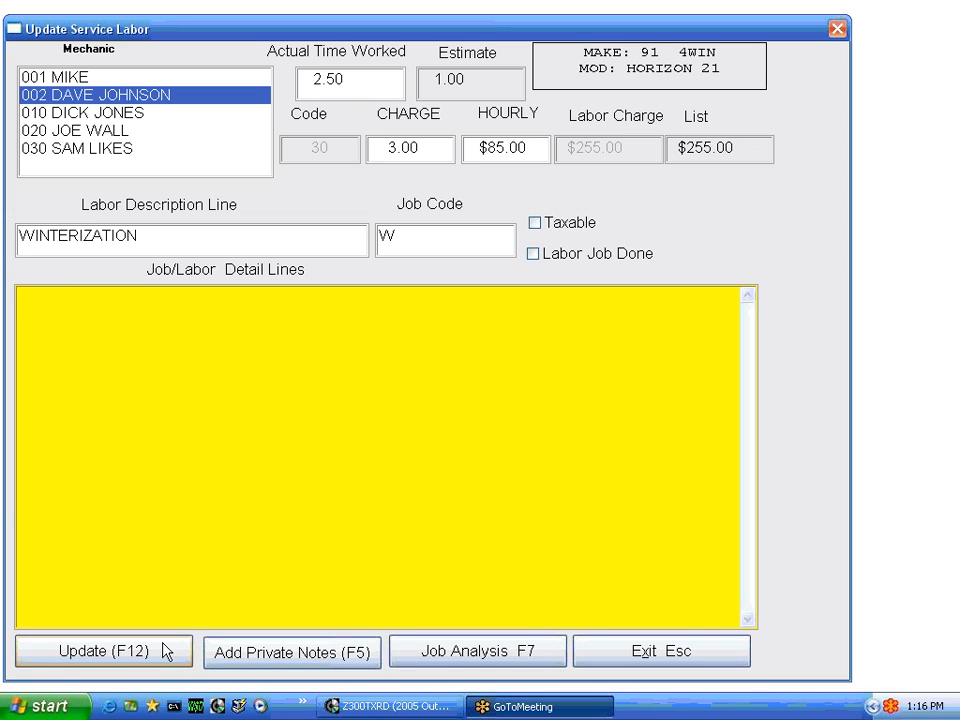
{"action": "left_click", "coordinate": [111, 648]}
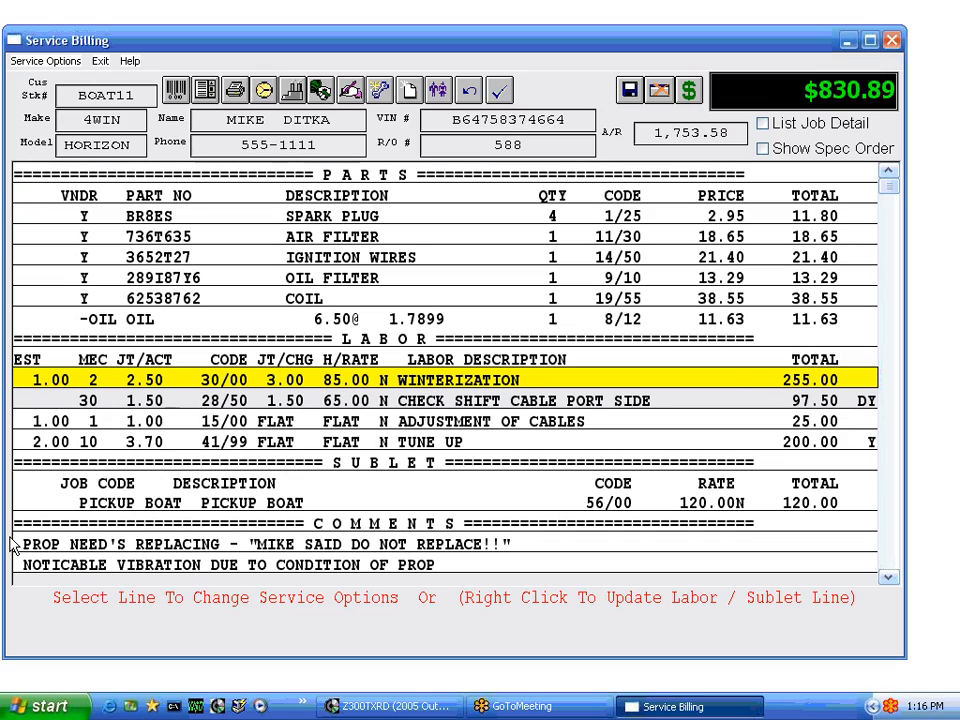
- Save a private note of filler text starting "kl;jh kjhkljh ljkh" on the CHECK SHIFT CABLE PORT SIDE labor line and update the line
{"action": "left_click", "coordinate": [508, 405]}
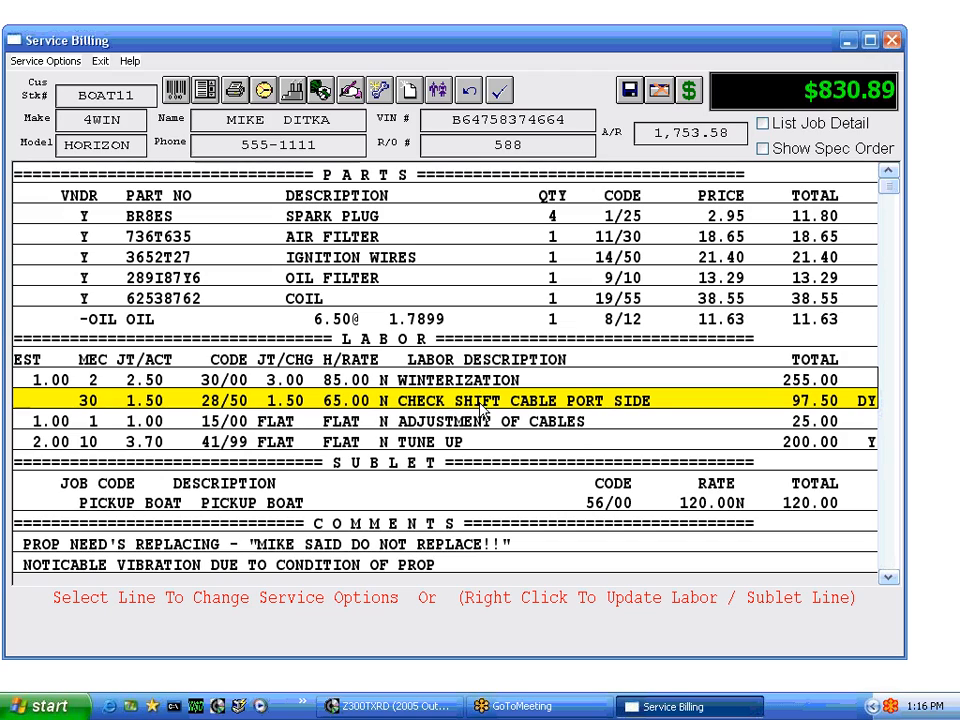
{"action": "right_click", "coordinate": [481, 406]}
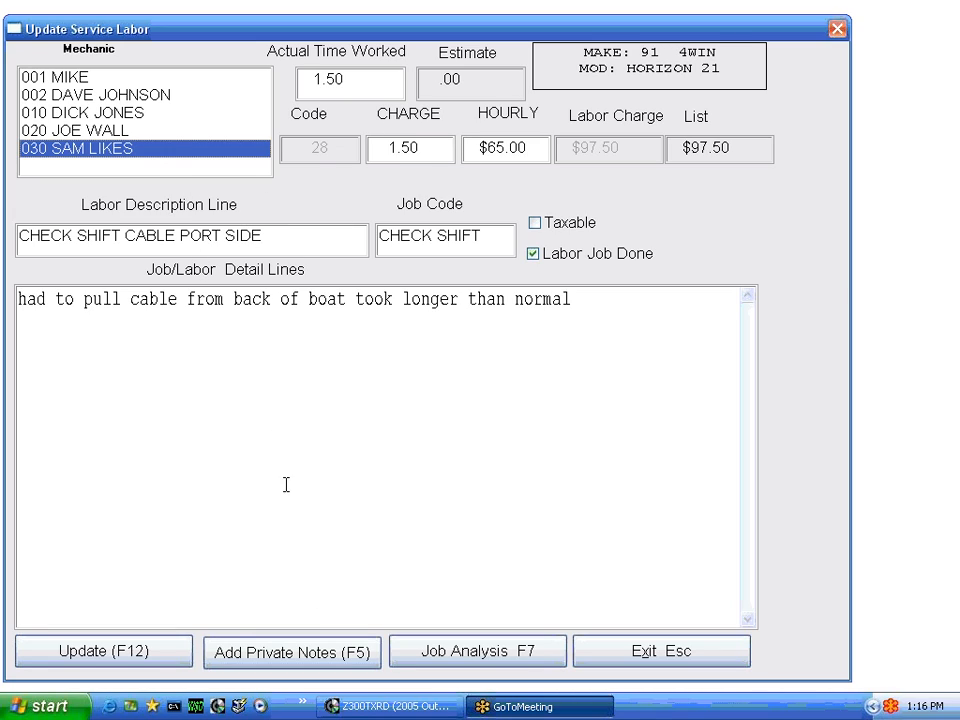
{"action": "left_click", "coordinate": [278, 660]}
{"action": "type", "text": "kl;jh kjhkljh ljkh kljhkljh kljh "}
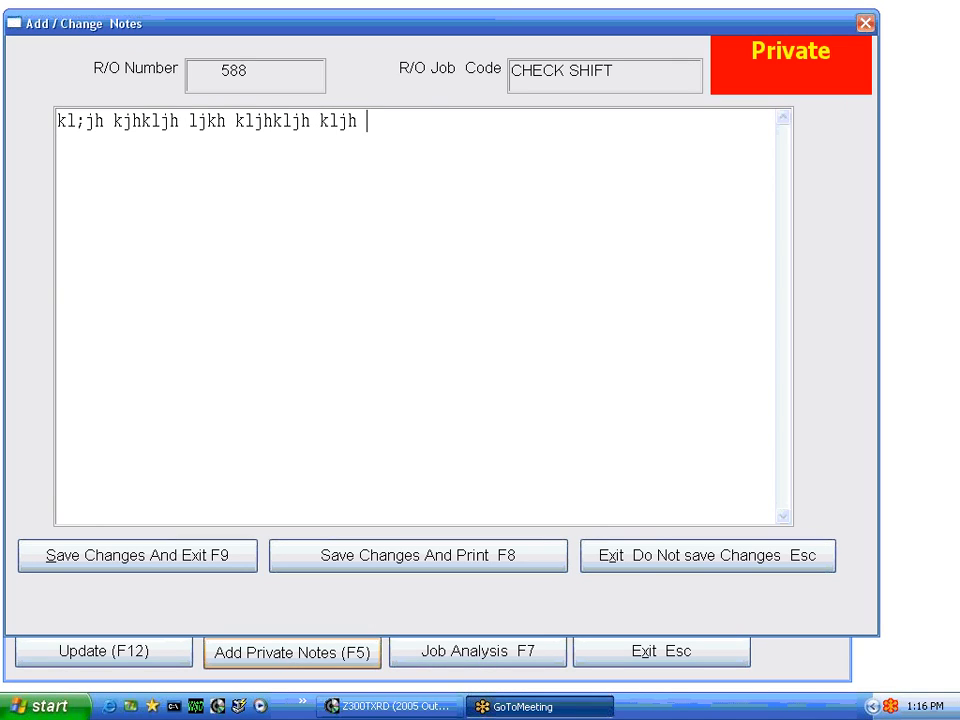
{"action": "type", "text": "klh kljhkljh kjhkj kljhj lh hg"}
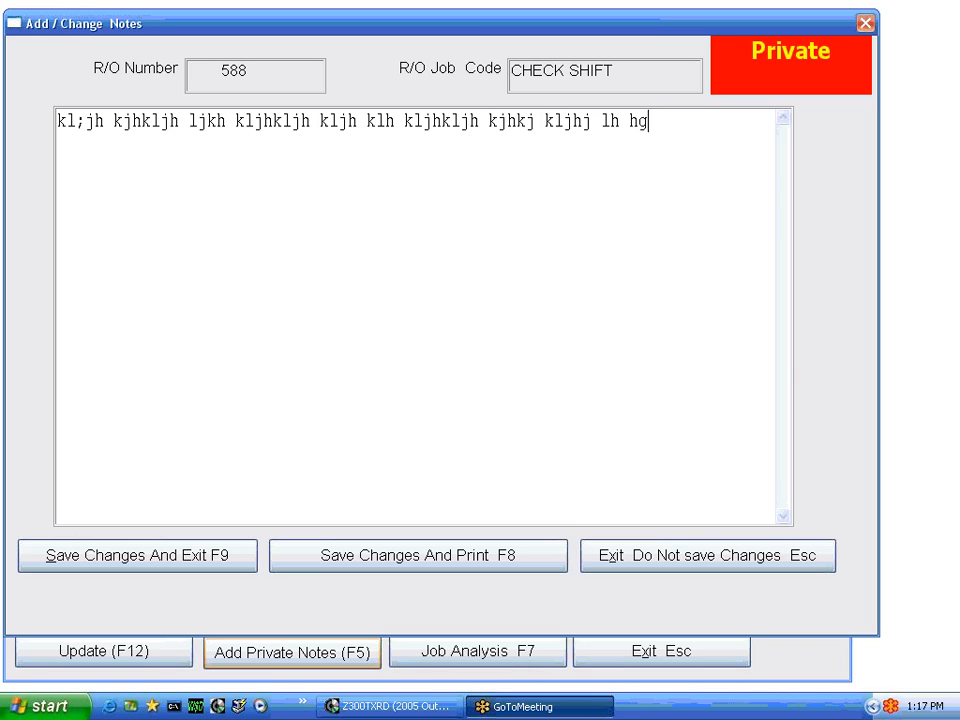
{"action": "type", "text": "khgk hgkhjg jkhg khjgjkh jkhg jhg jkhgkh"}
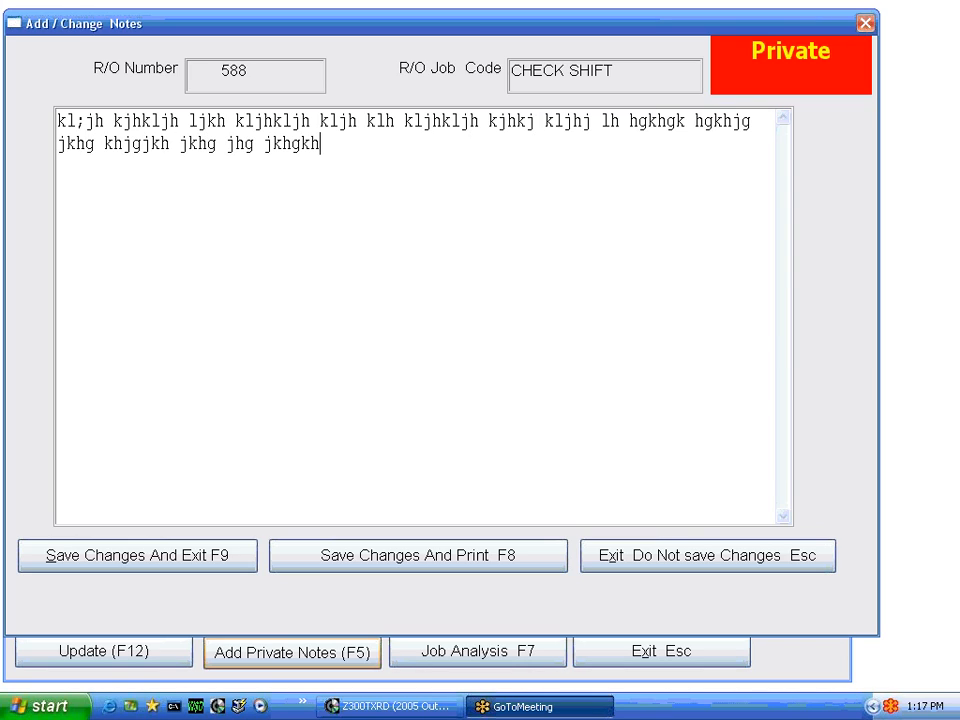
{"action": "type", "text": "g jkhg jkhg kjhg kjh g"}
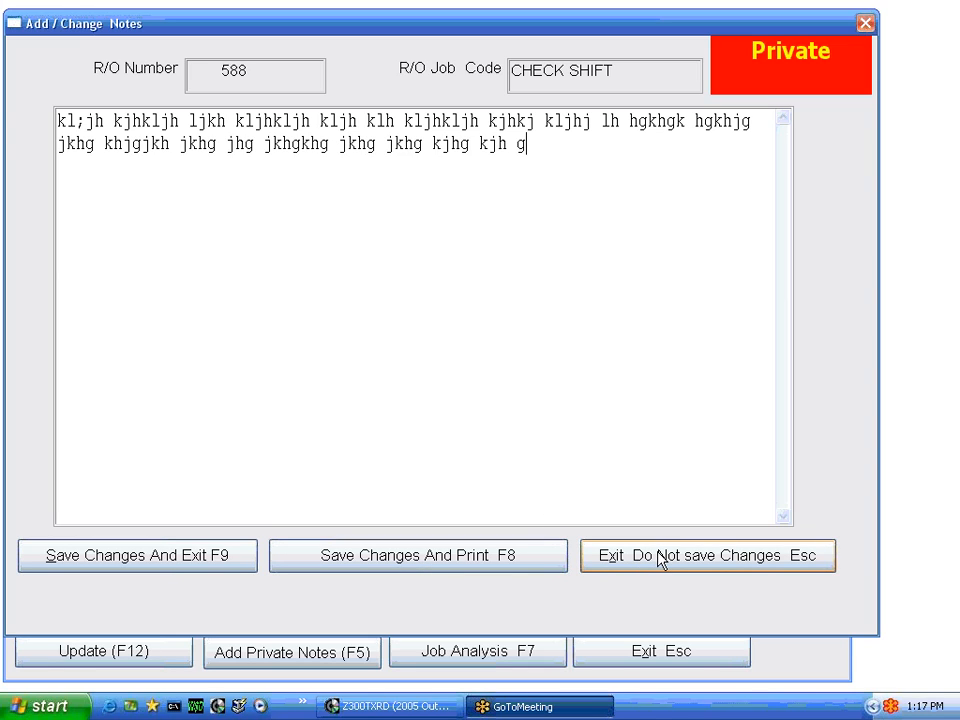
{"action": "left_click", "coordinate": [197, 551]}
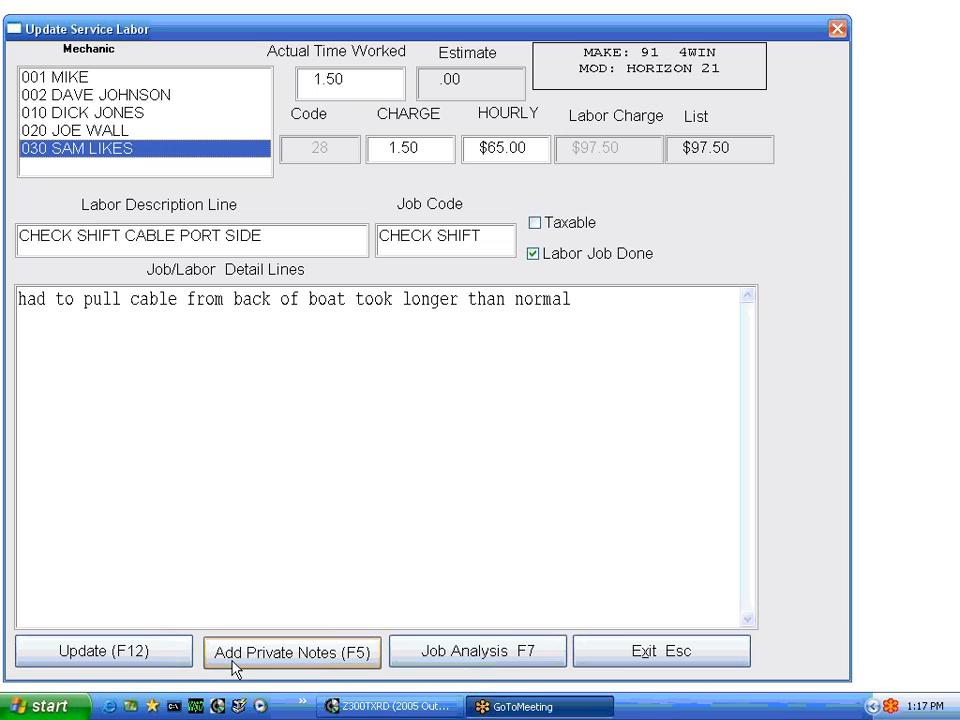
{"action": "left_click", "coordinate": [55, 655]}
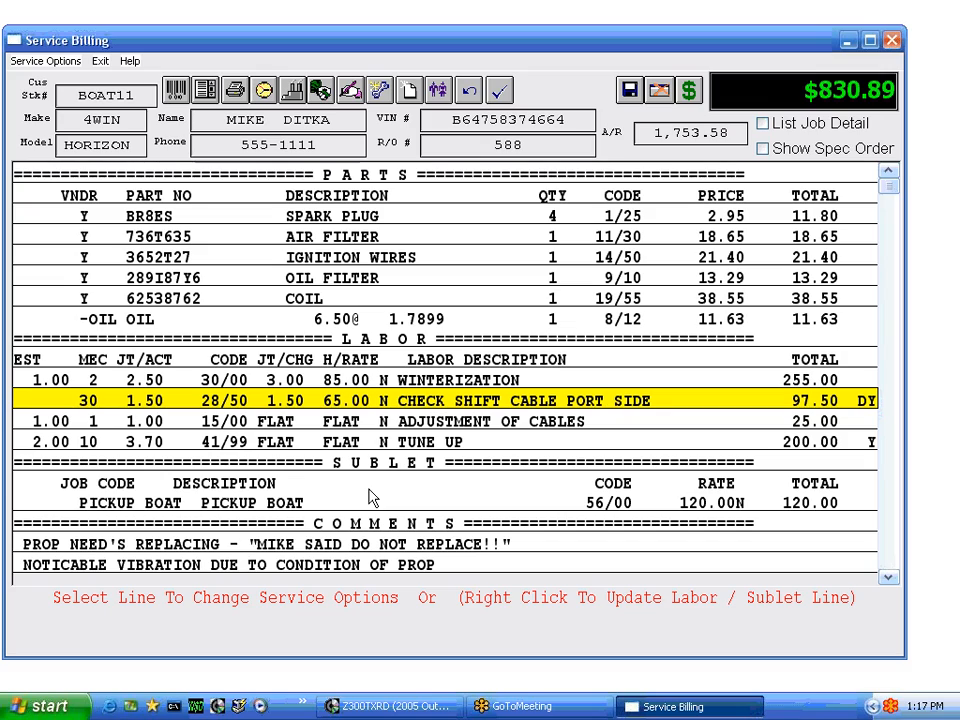
- Open the job analysis for the TUNE UP labor line
{"action": "key", "text": "Down"}
{"action": "key", "text": "Down"}
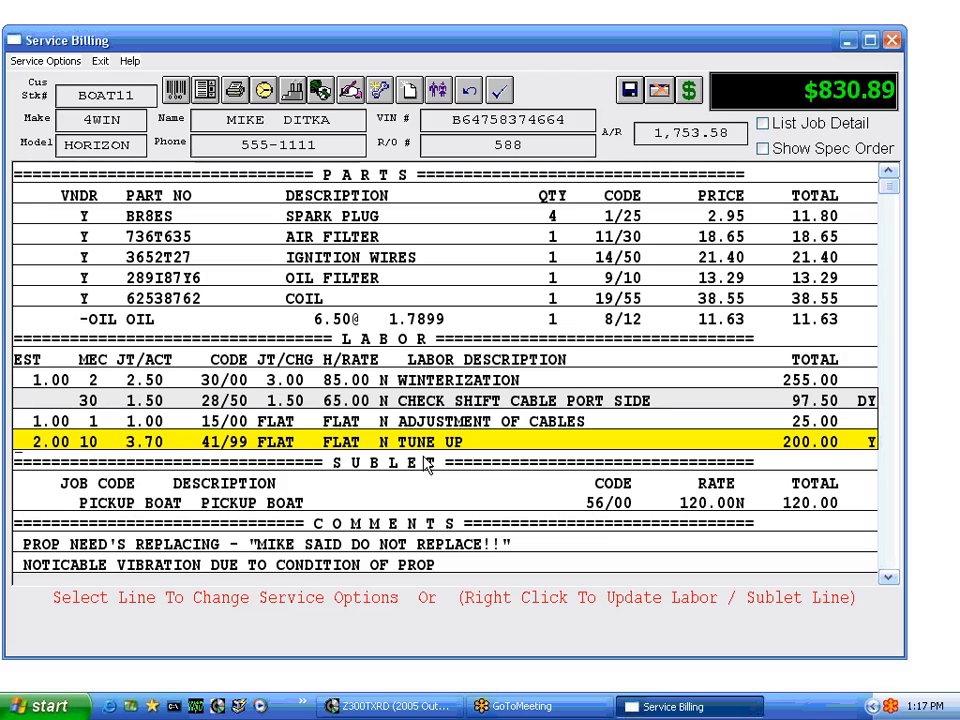
{"action": "right_click", "coordinate": [326, 442]}
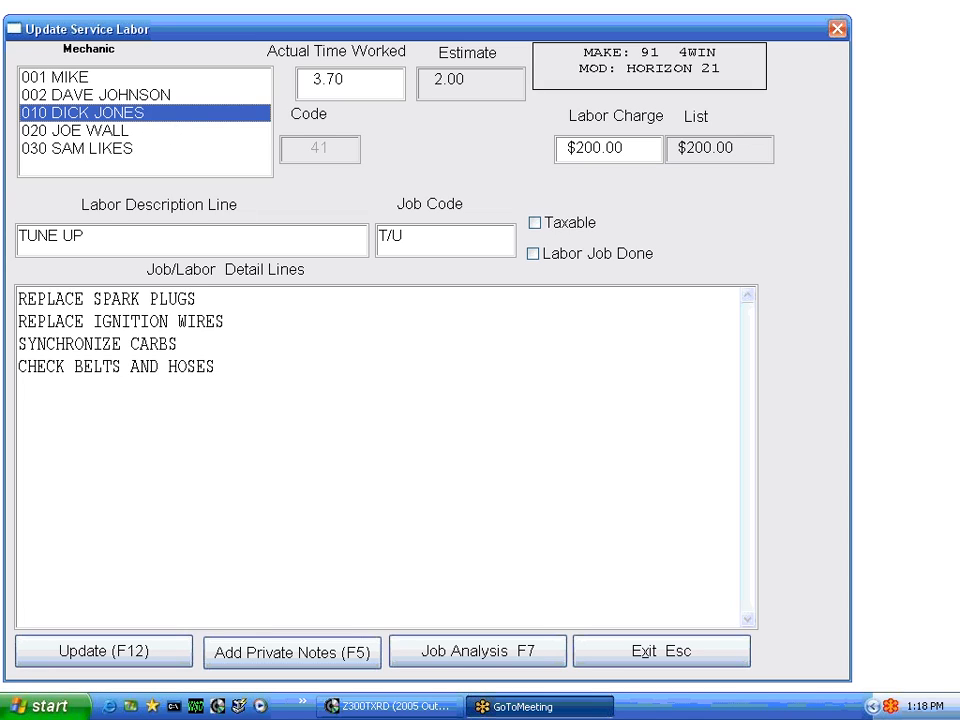
{"action": "left_click", "coordinate": [461, 654]}
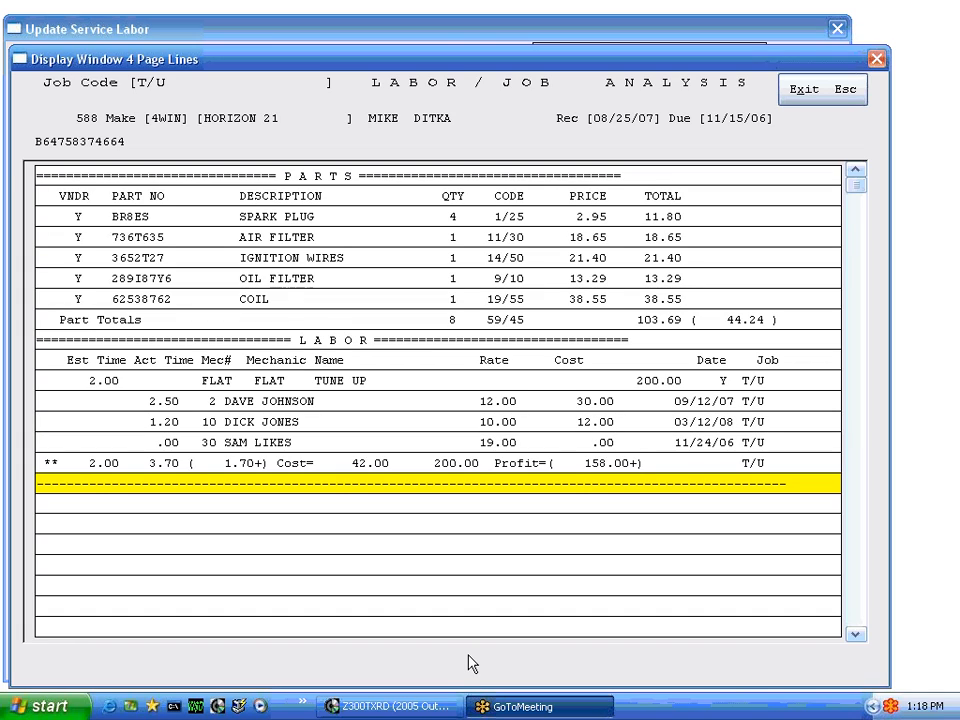
- Examine the parts used on the tune-up job, from SPARK PLUG through COIL, and the Part Totals line
{"action": "key", "text": "Up"}
{"action": "key", "text": "Up"}
{"action": "key", "text": "Up"}
{"action": "key", "text": "Up"}
{"action": "key", "text": "Up"}
{"action": "key", "text": "Up"}
{"action": "key", "text": "Up"}
{"action": "key", "text": "Up"}
{"action": "key", "text": "Up"}
{"action": "key", "text": "Up"}
{"action": "key", "text": "Up"}
{"action": "key", "text": "Up"}
{"action": "key", "text": "Up"}
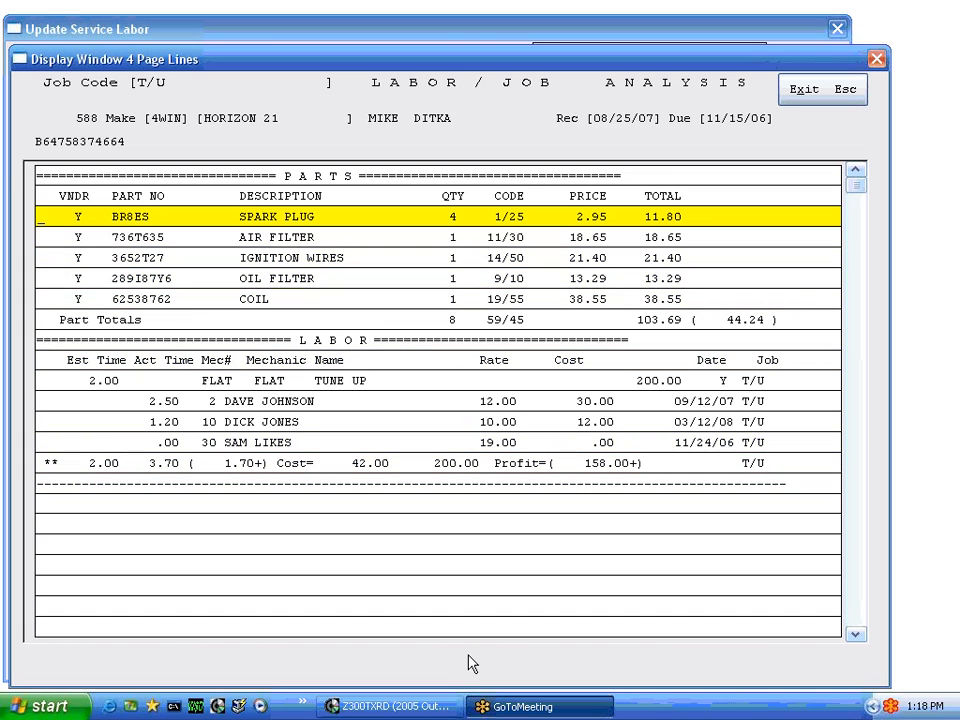
{"action": "key", "text": "Down"}
{"action": "key", "text": "Down"}
{"action": "key", "text": "Down"}
{"action": "key", "text": "Down"}
{"action": "key", "text": "Down"}
{"action": "key", "text": "Down"}
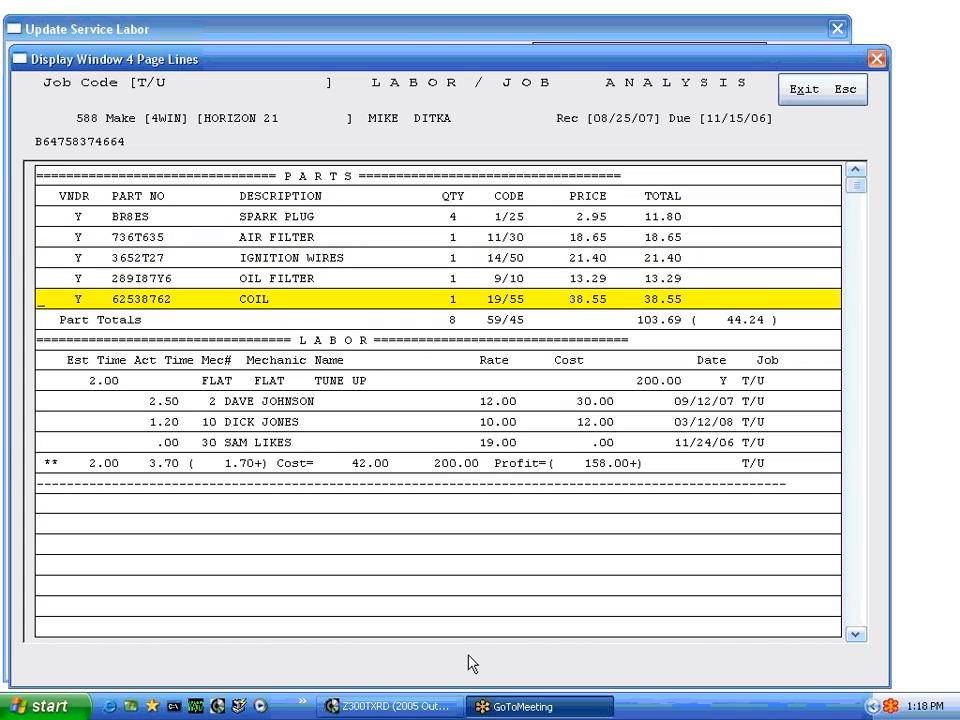
{"action": "key", "text": "Up"}
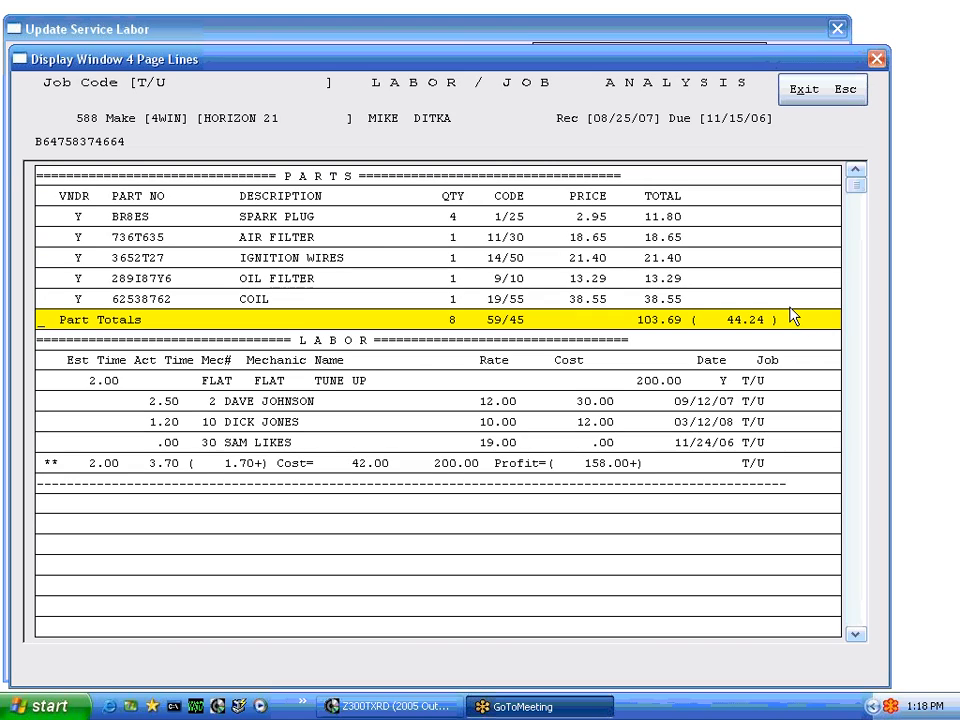
- Examine the tune-up's flat charge, each mechanic's time and cost, and the profit line, and close the job analysis
{"action": "key", "text": "Down"}
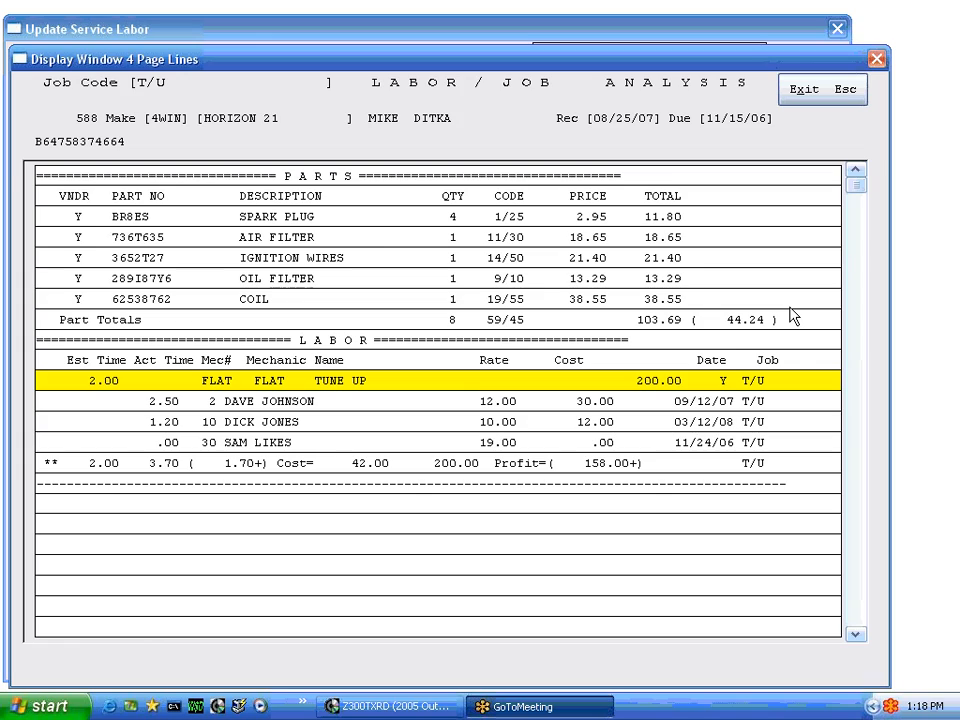
{"action": "key", "text": "Down"}
{"action": "key", "text": "Down"}
{"action": "key", "text": "Down"}
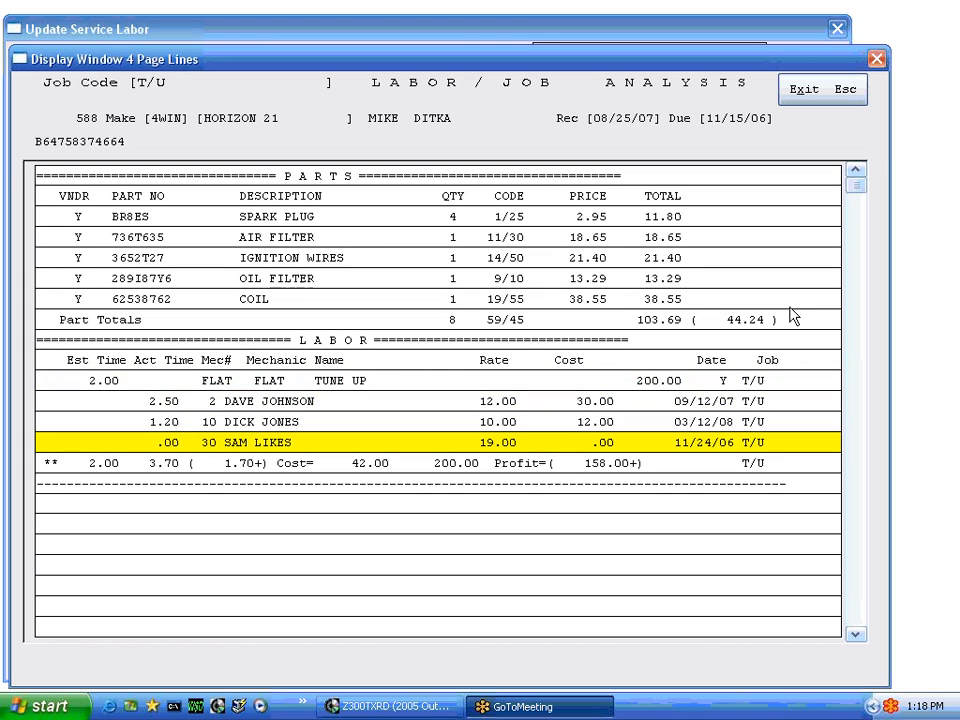
{"action": "key", "text": "Up"}
{"action": "key", "text": "Up"}
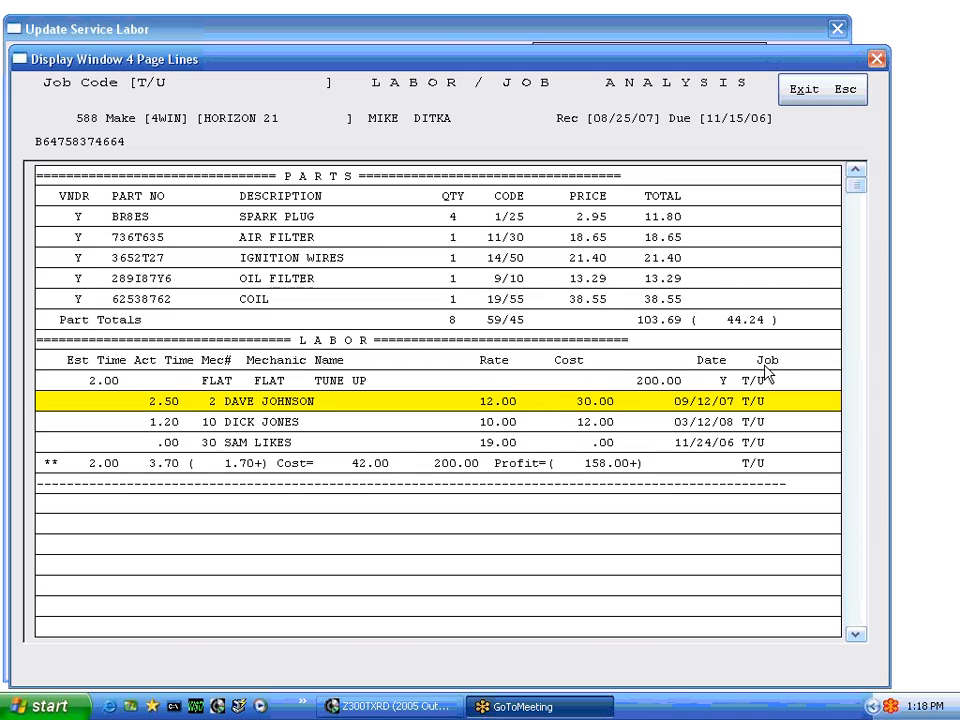
{"action": "key", "text": "Down"}
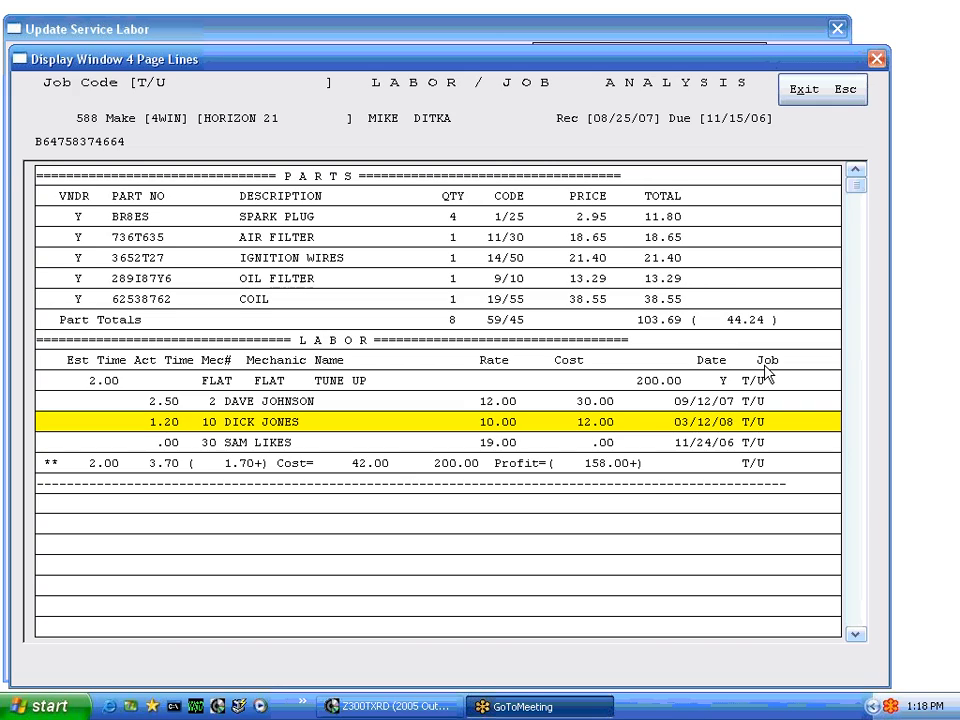
{"action": "key", "text": "Down"}
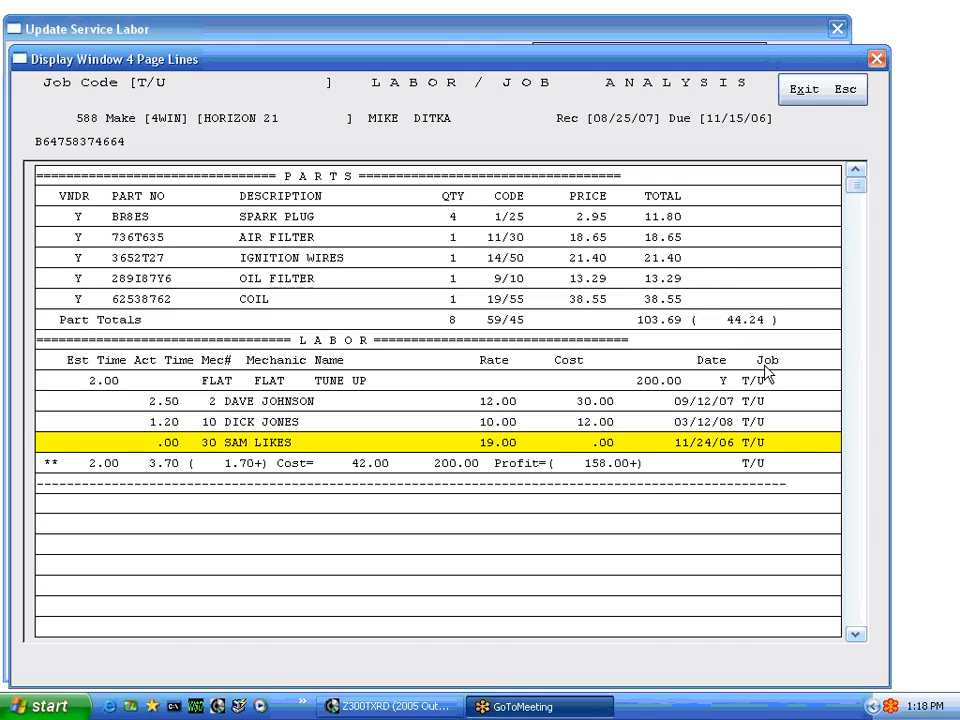
{"action": "key", "text": "Down"}
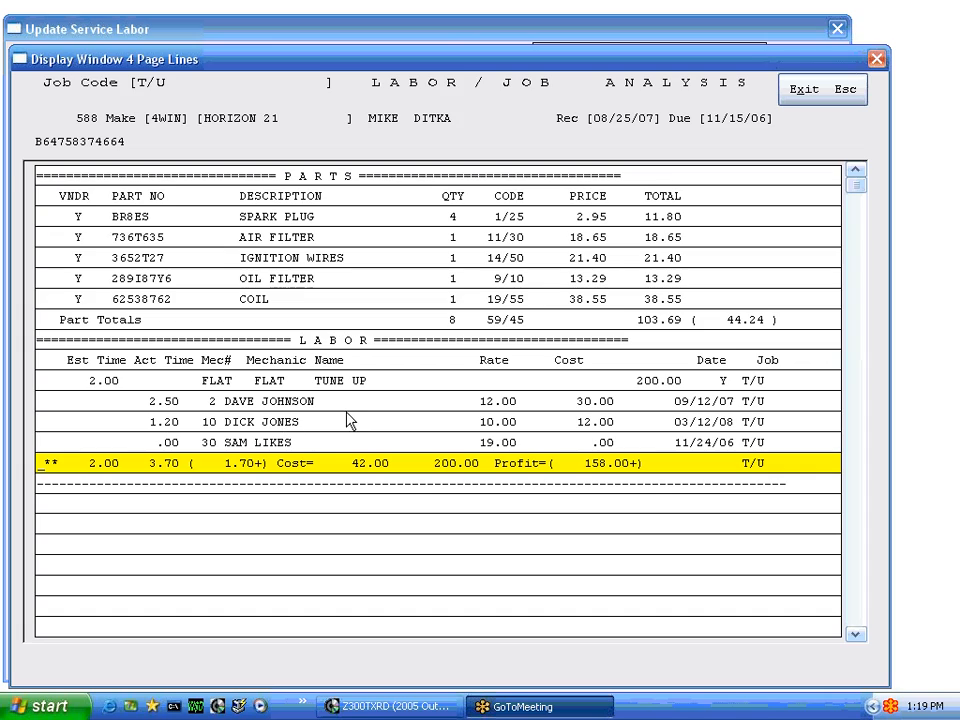
{"action": "left_click", "coordinate": [812, 95]}
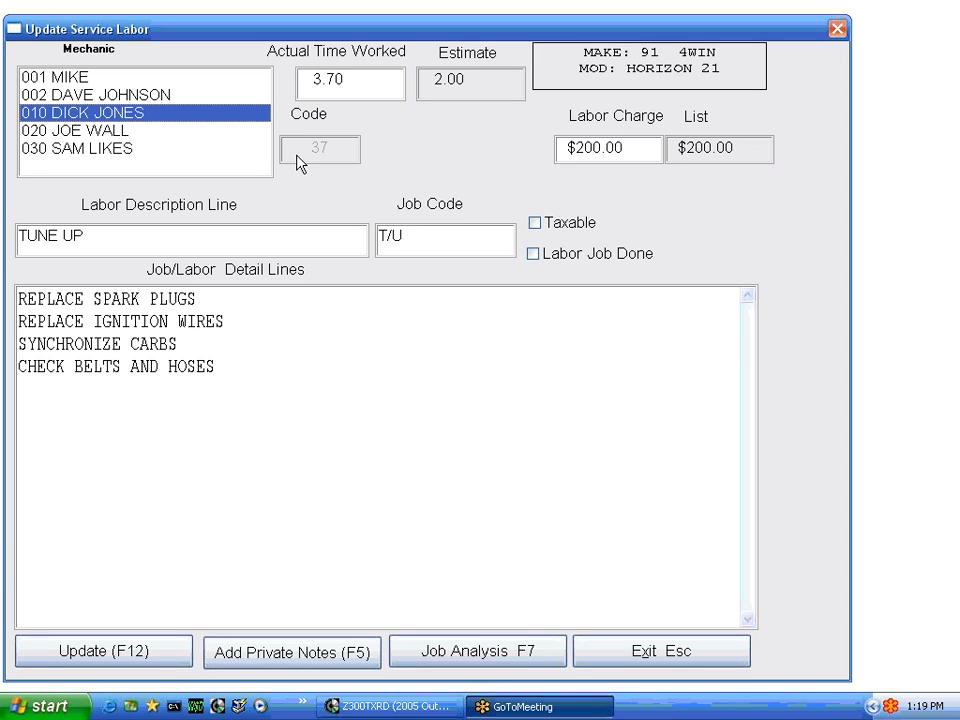
- Set the TUNE UP line's labor charge to $300.00
{"action": "left_click", "coordinate": [629, 148]}
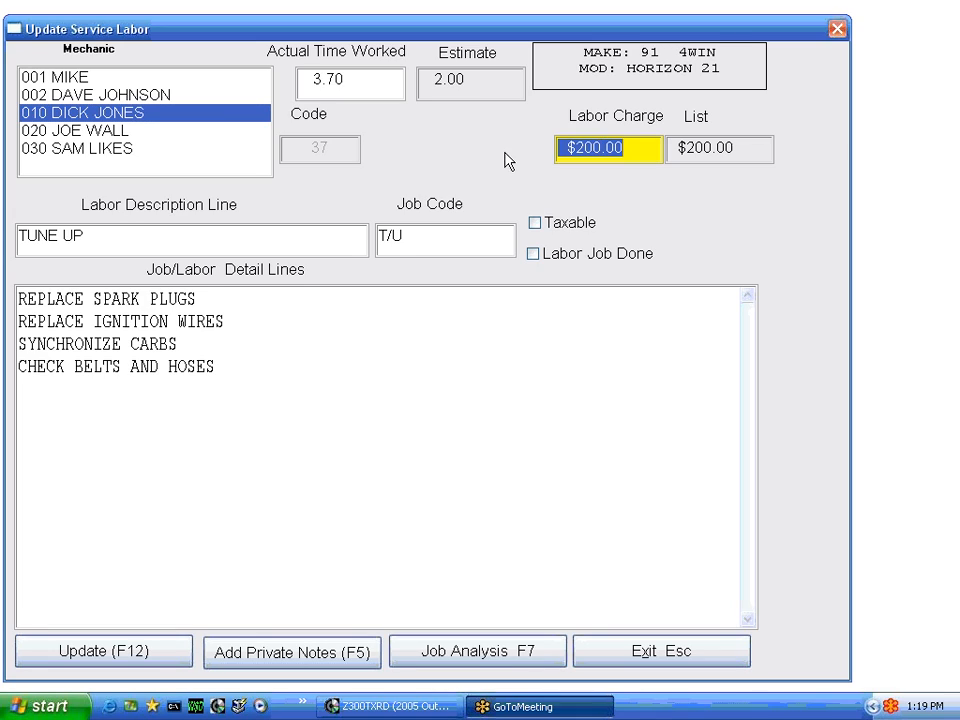
{"action": "type", "text": "300"}
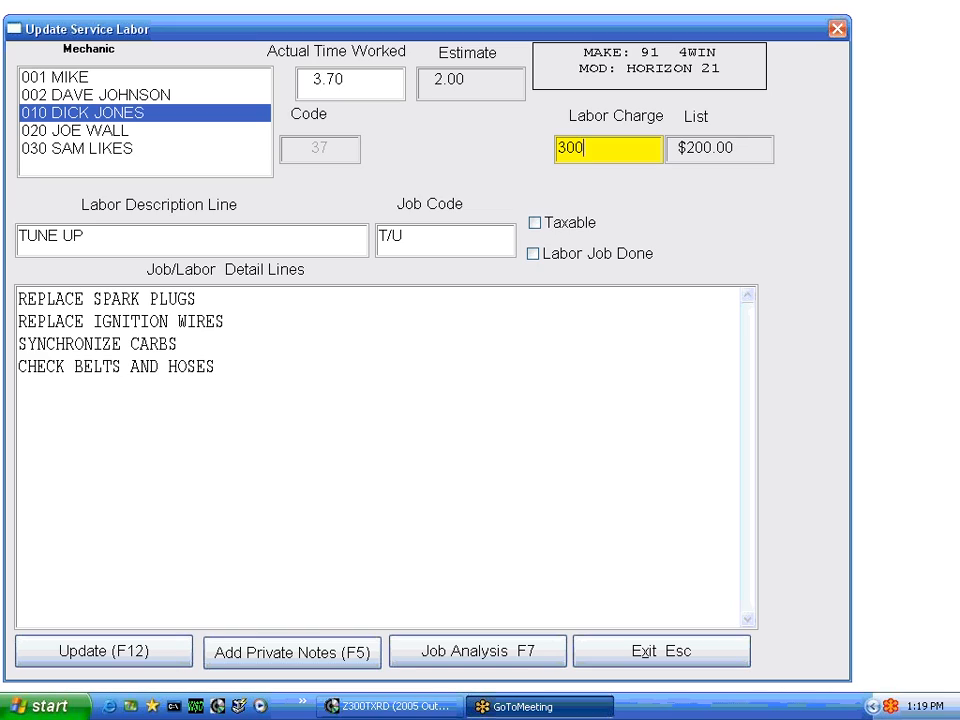
{"action": "key", "text": "Tab"}
- Append several lines of filler text, beginning "jhghjg jhjkhg jhgjkhg", below CHECK BELTS AND HOSES in the TUNE UP job's detail lines
{"action": "key", "text": "Tab"}
{"action": "key", "text": "Tab"}
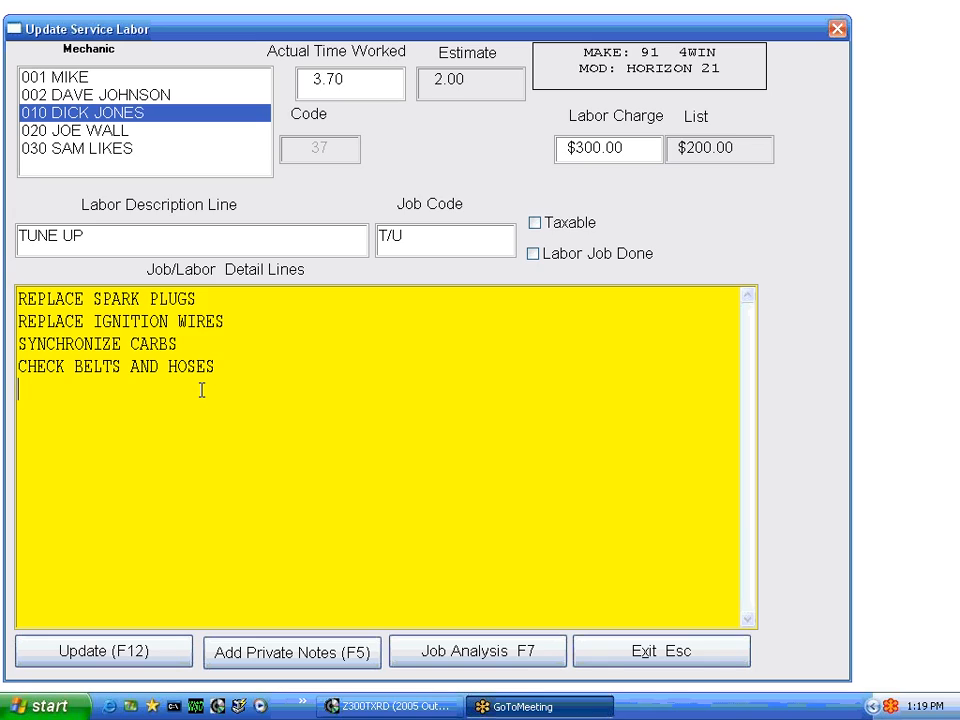
{"action": "type", "text": "jhghjg jh"}
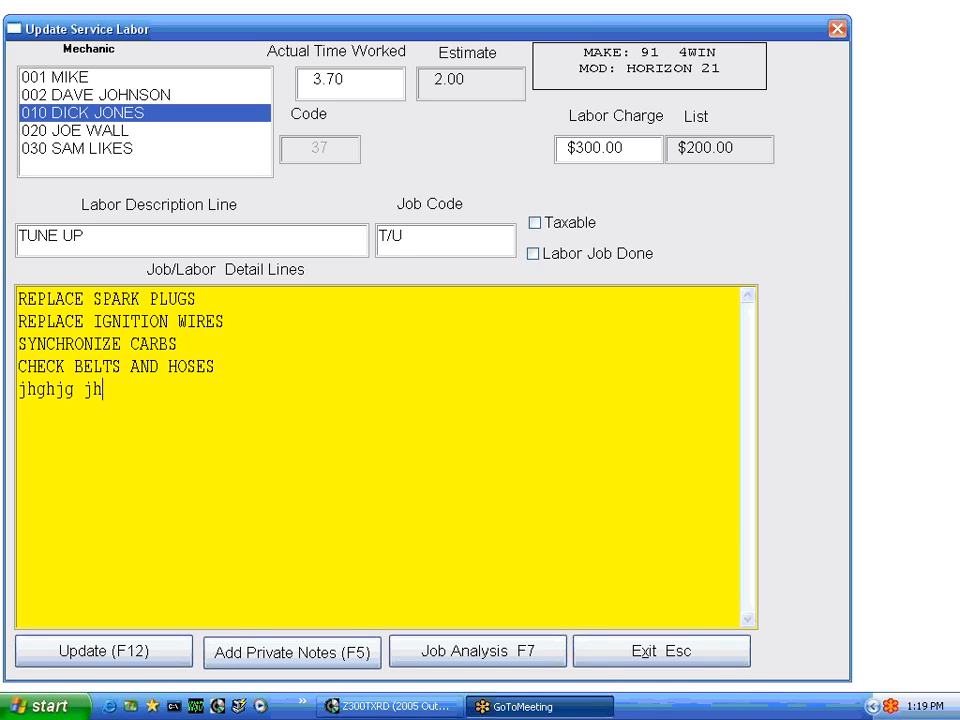
{"action": "type", "text": "jkhg jhgjkhg jhg jhg jhg jhg jhg jhg j"}
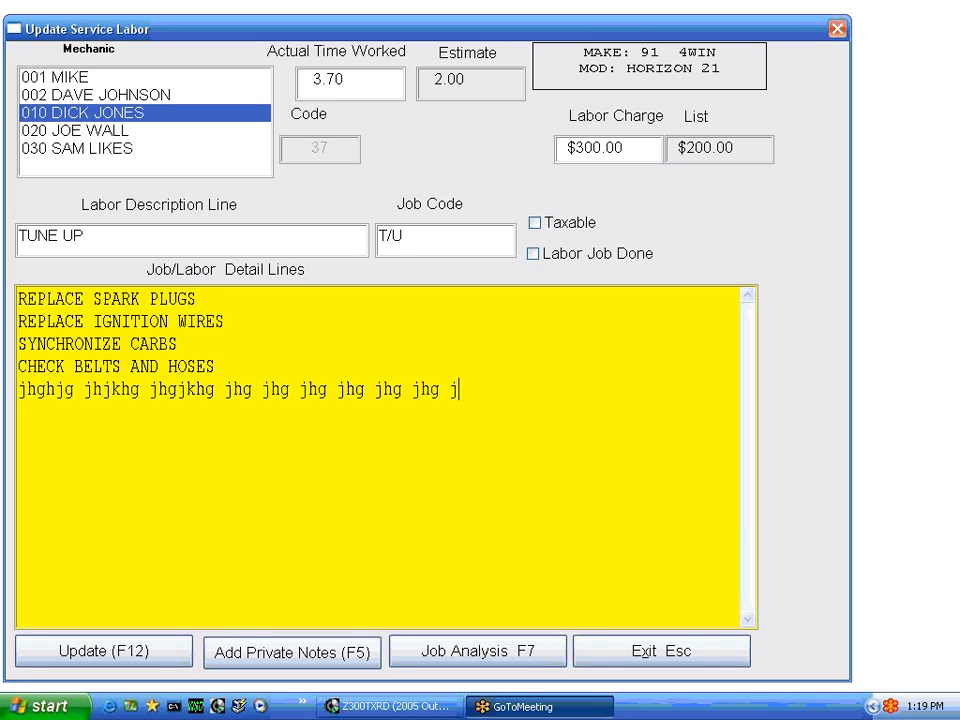
{"action": "type", "text": "hg jhg jhg jhg jhgjhgjhgjhgjhg"}
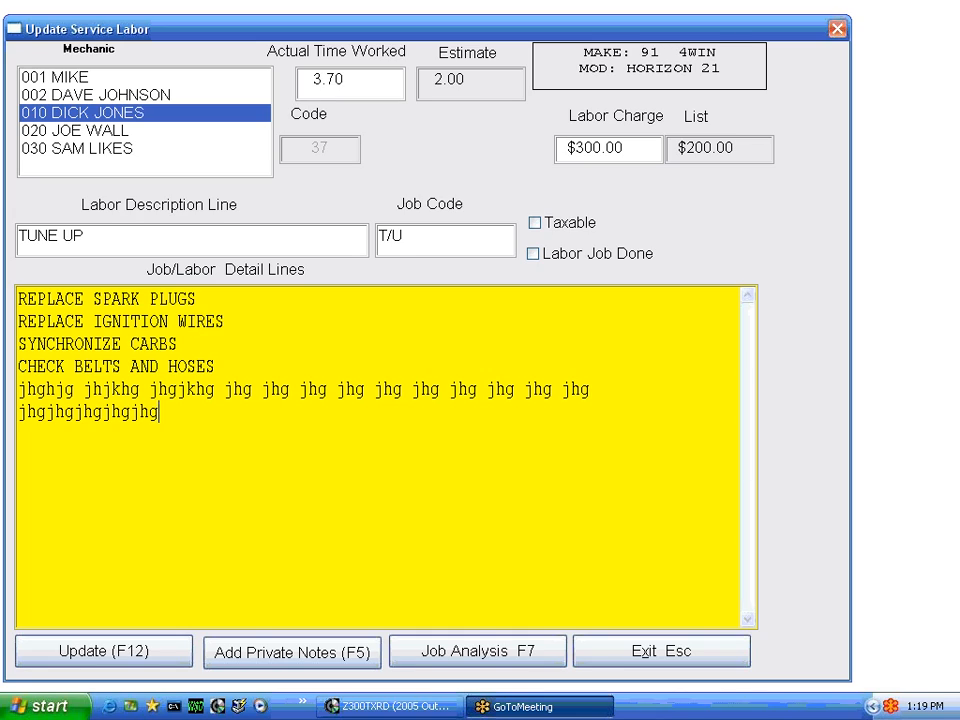
{"action": "type", "text": "hjgjhgjhgjh  jhhhhh  jhhh jhg j"}
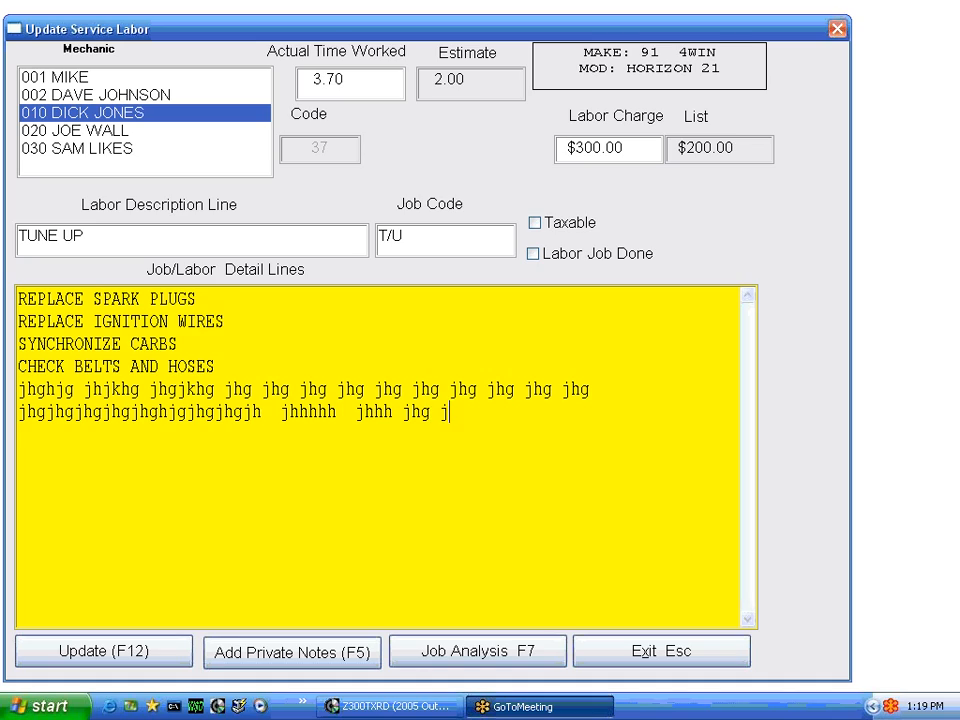
{"action": "type", "text": "hg hhh jhgjhgjh"}
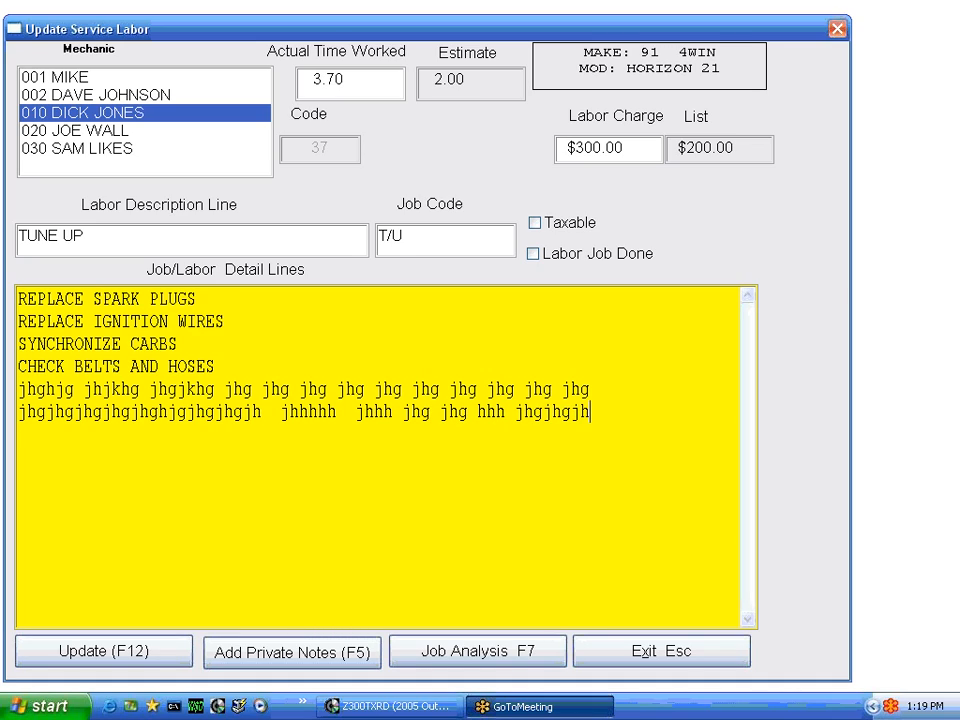
{"action": "type", "text": "g hg hg jhgjhg jhgjh hjgjhg jh"}
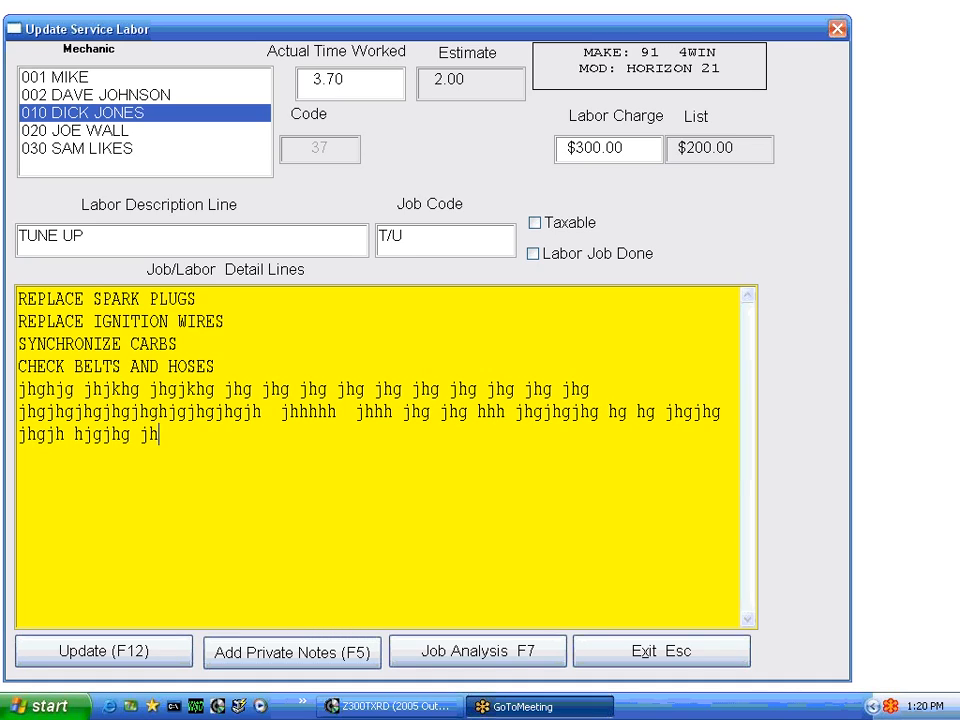
{"action": "type", "text": "gjh jhgjhg jkjhhhhh jhhh jhhh jjgjgjgjghj"}
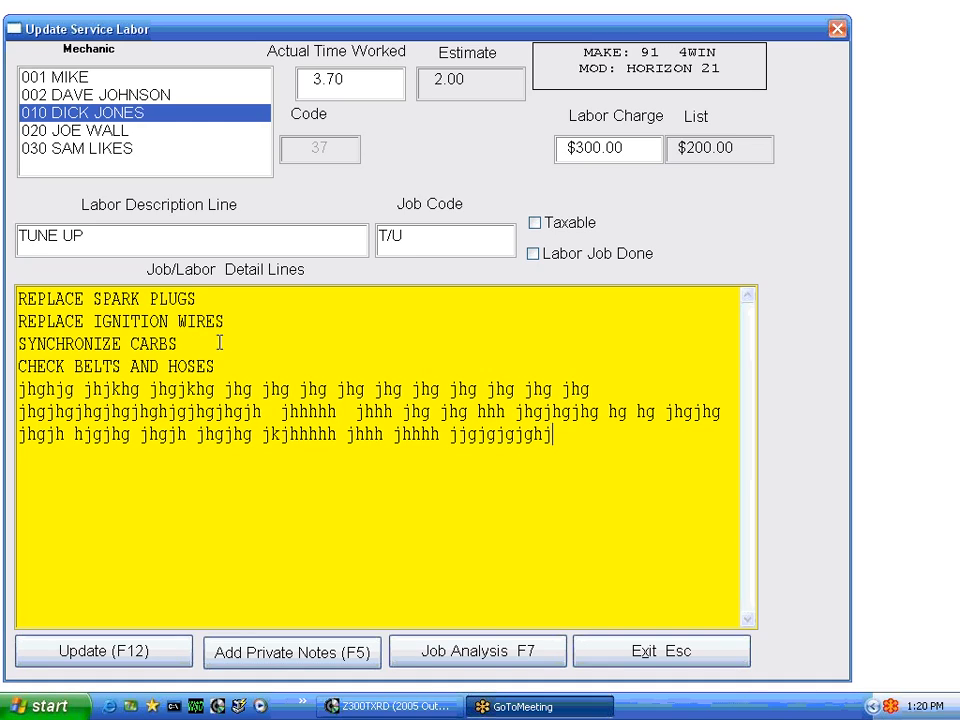
- Copy the detail text from REPLACE SPARK PLUGS through "CHECK BELTS AND H", paste it within the last filler line, and save the TUNE UP line
{"action": "left_click_drag", "start_coordinate": [22, 298], "coordinate": [180, 366]}
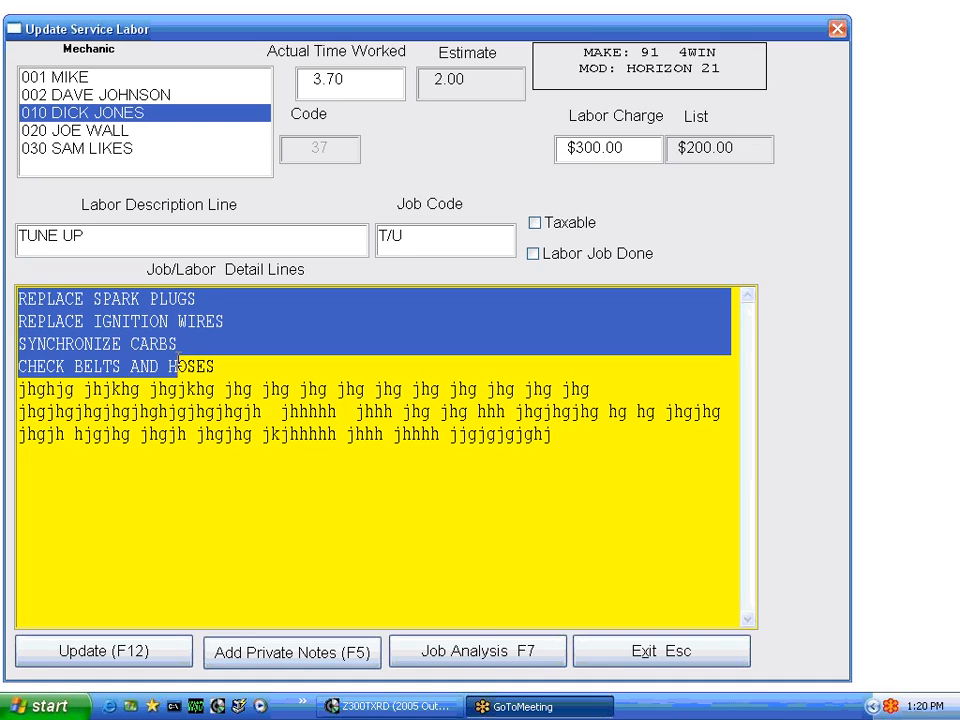
{"action": "right_click", "coordinate": [137, 343]}
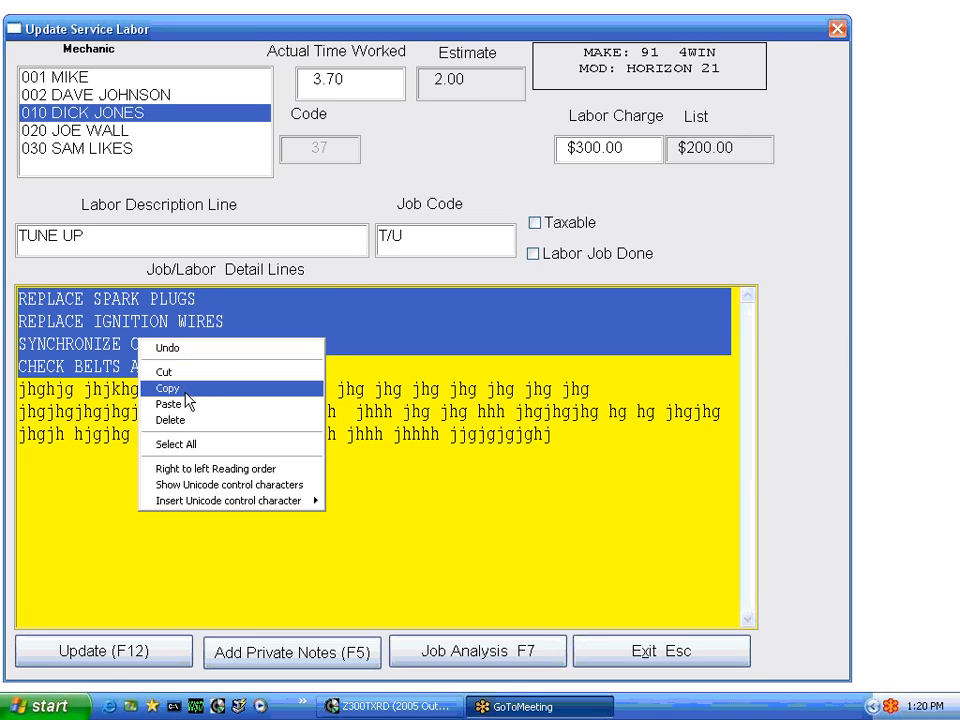
{"action": "left_click", "coordinate": [186, 390]}
{"action": "left_click", "coordinate": [106, 518]}
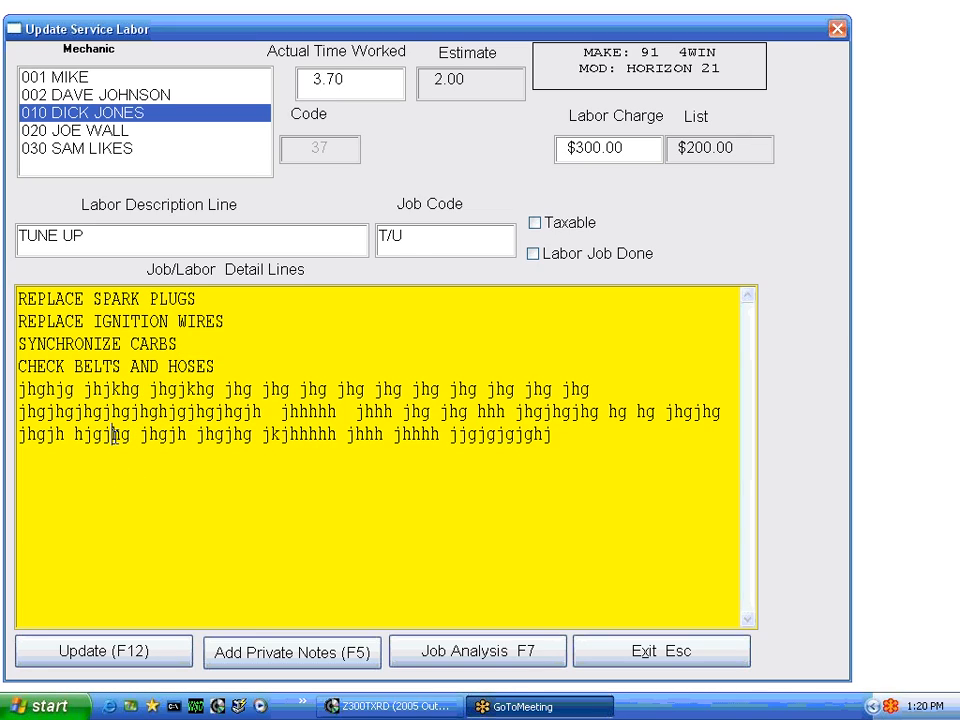
{"action": "right_click", "coordinate": [115, 436]}
{"action": "left_click", "coordinate": [168, 506]}
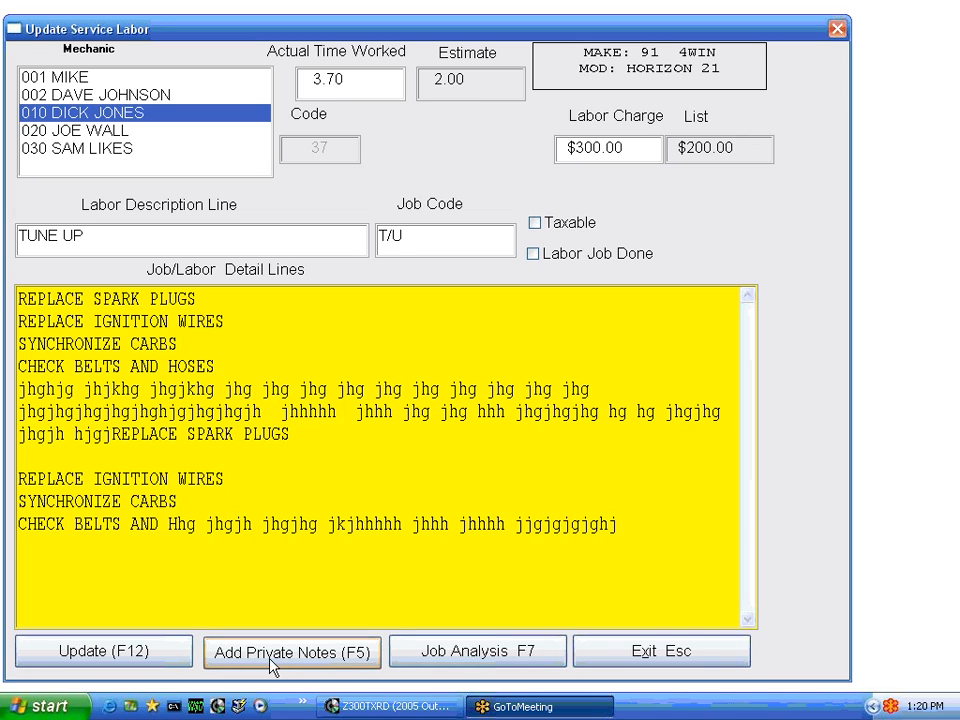
{"action": "left_click", "coordinate": [168, 660]}
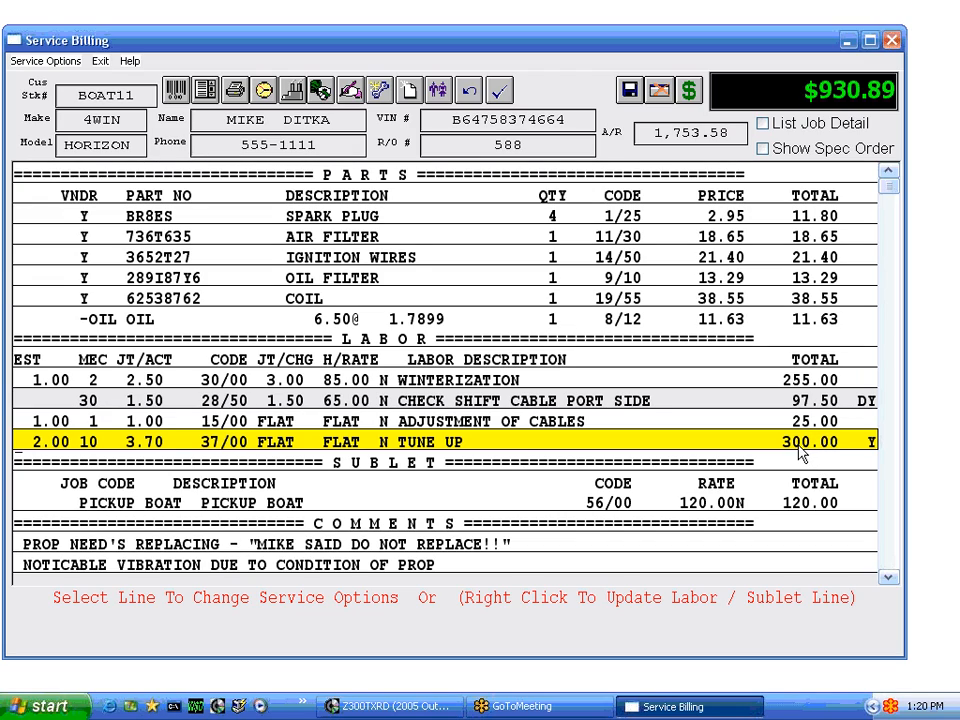
- Examine the job analysis of the WINTERIZATION labor line, including its parts, mechanic cost and profit, and exit the line without changes
{"action": "key", "text": "Up"}
{"action": "key", "text": "Up"}
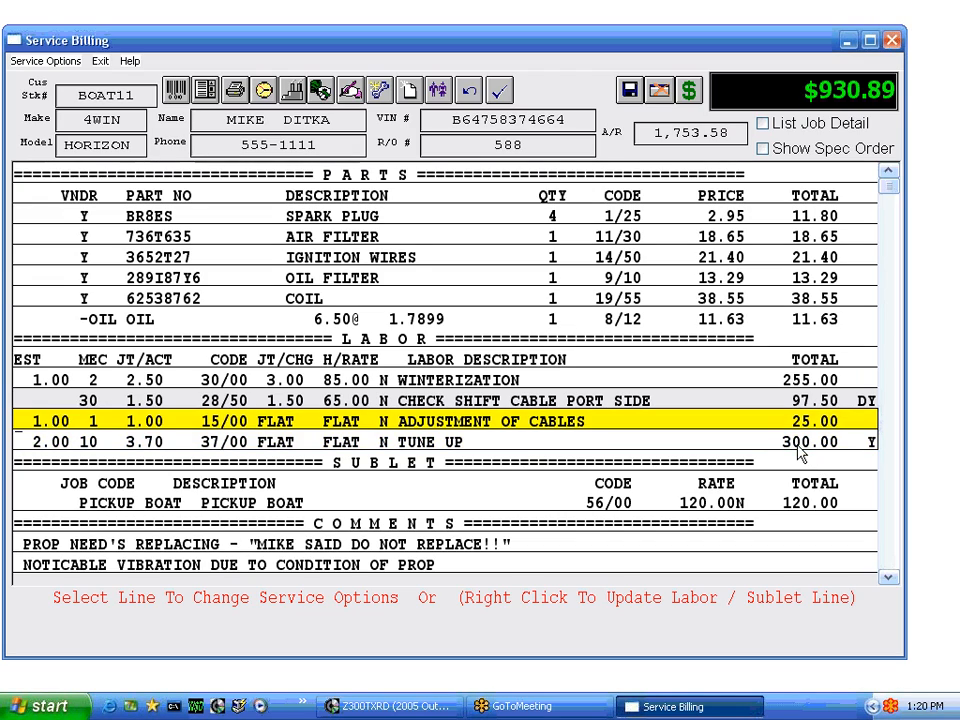
{"action": "right_click", "coordinate": [465, 388]}
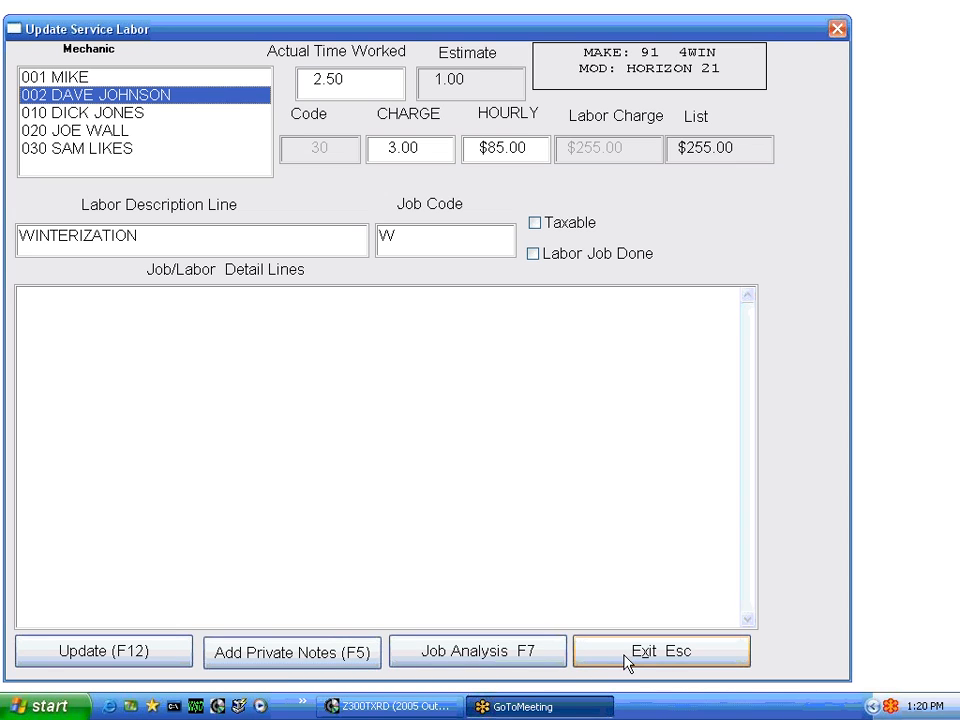
{"action": "left_click", "coordinate": [519, 657]}
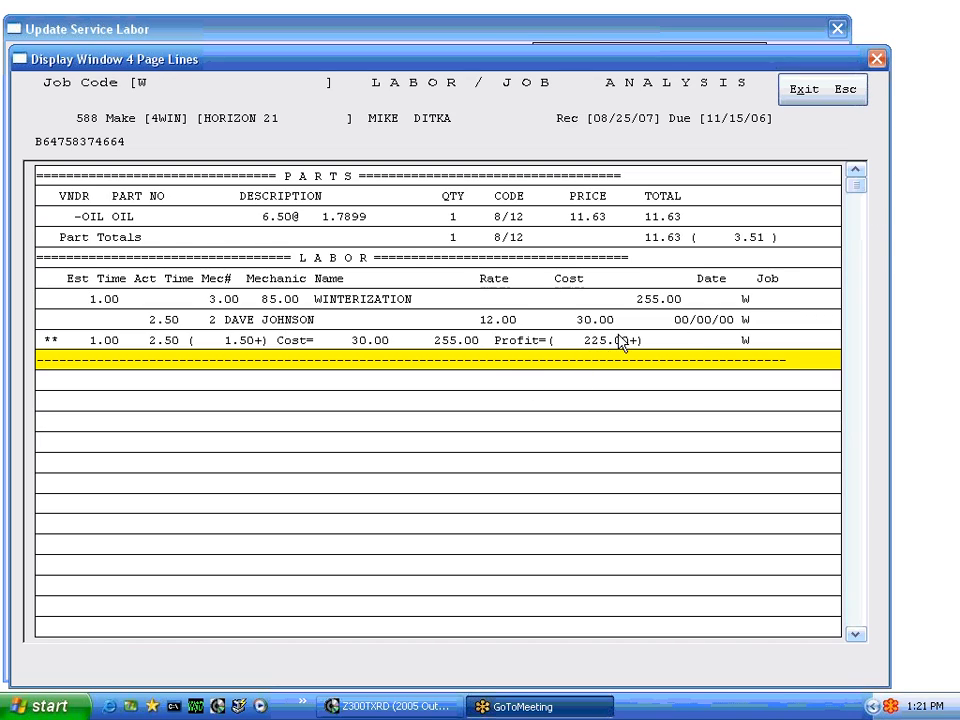
{"action": "left_click", "coordinate": [805, 95]}
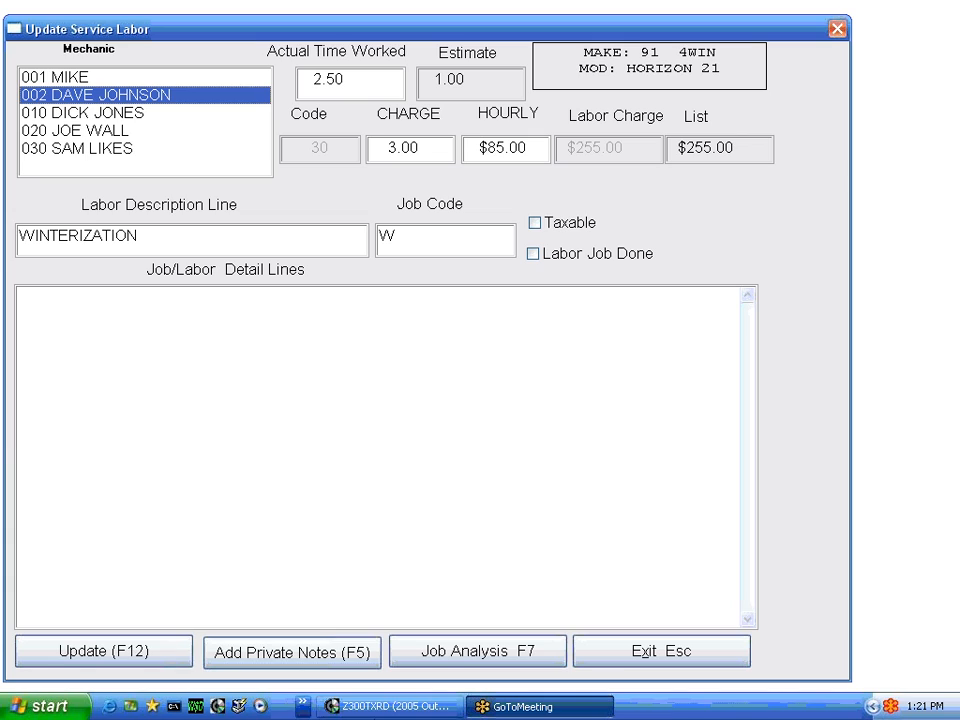
{"action": "left_click", "coordinate": [620, 655]}
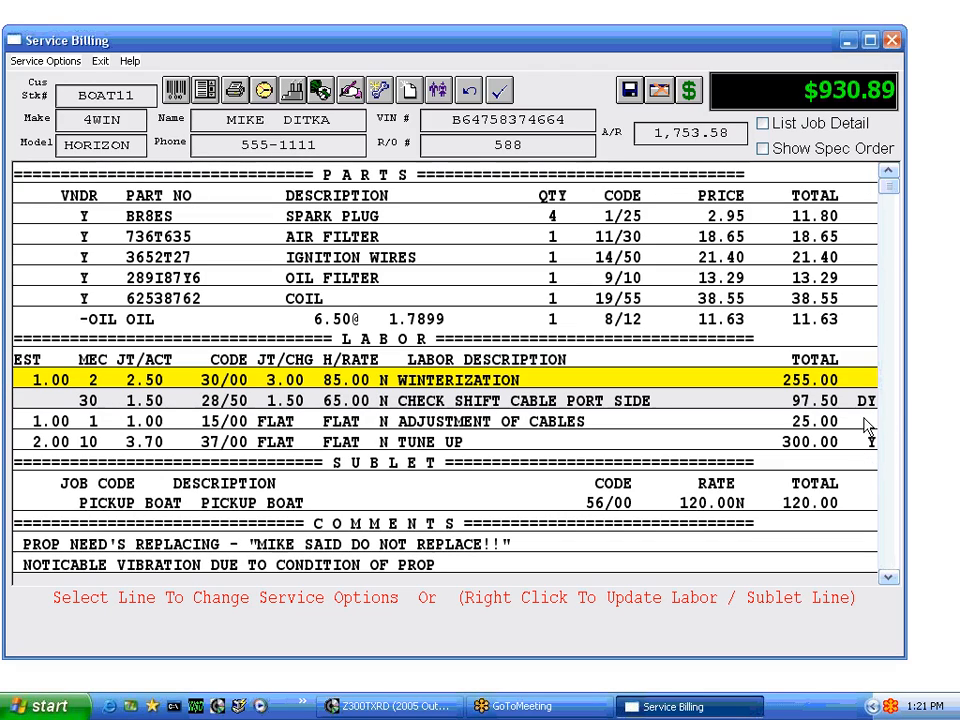
- Review the saved detail text of the TUNE UP line, close it, and turn on List Job Detail for the repair order
{"action": "right_click", "coordinate": [437, 442]}
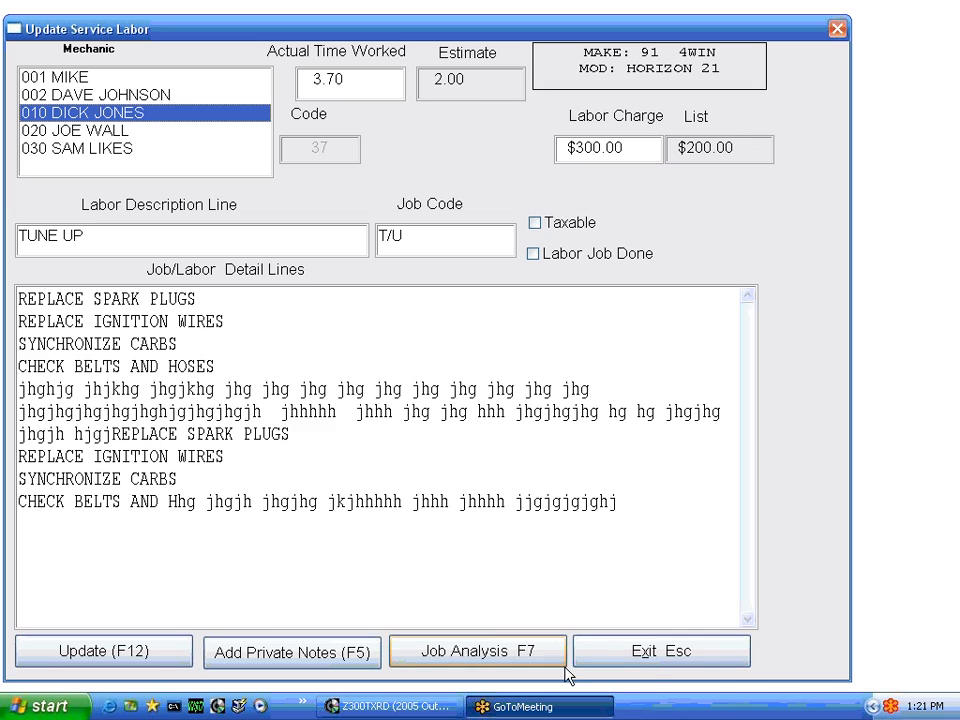
{"action": "left_click", "coordinate": [622, 660]}
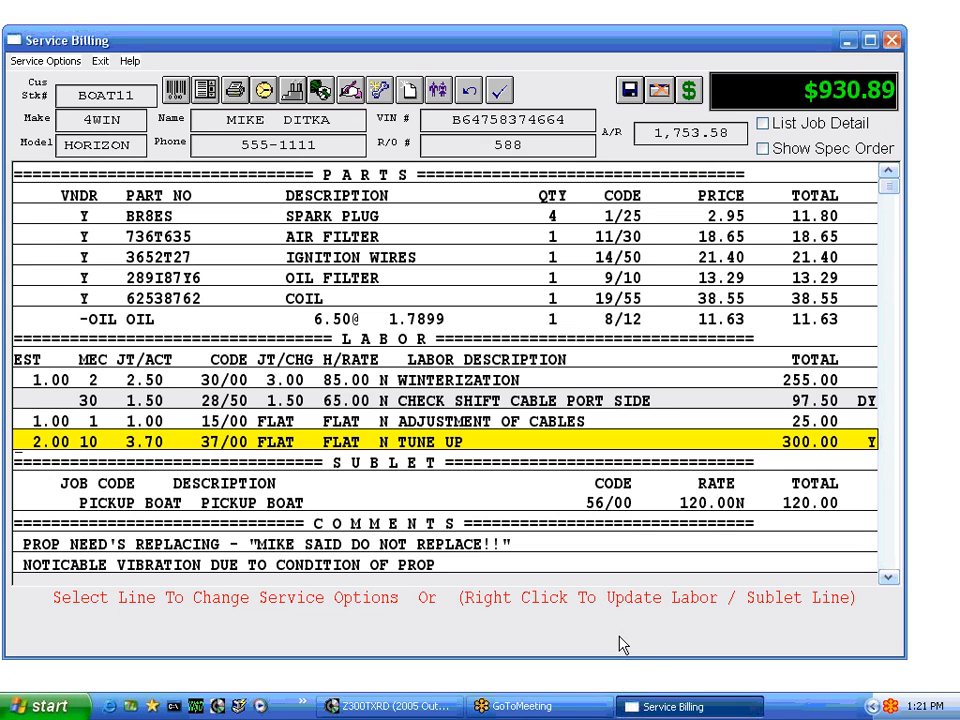
{"action": "left_click", "coordinate": [761, 124]}
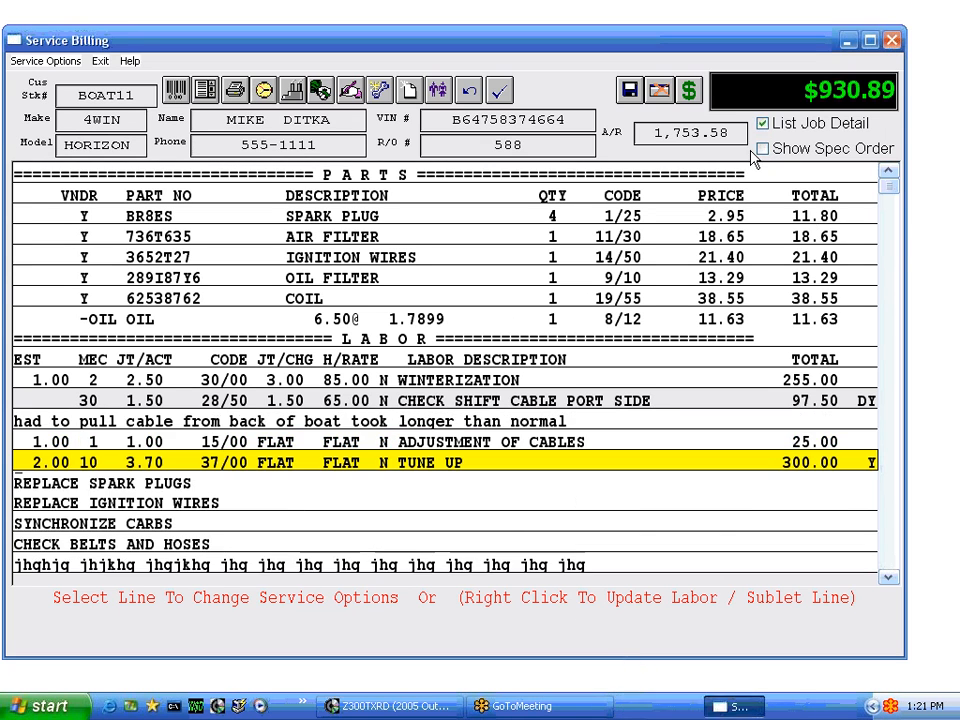
- Examine the detail lines under the labor jobs, from the shift cable note down to the SUBLET section, and turn off List Job Detail
{"action": "key", "text": "Up"}
{"action": "key", "text": "Up"}
{"action": "key", "text": "Up"}
{"action": "key", "text": "Up"}
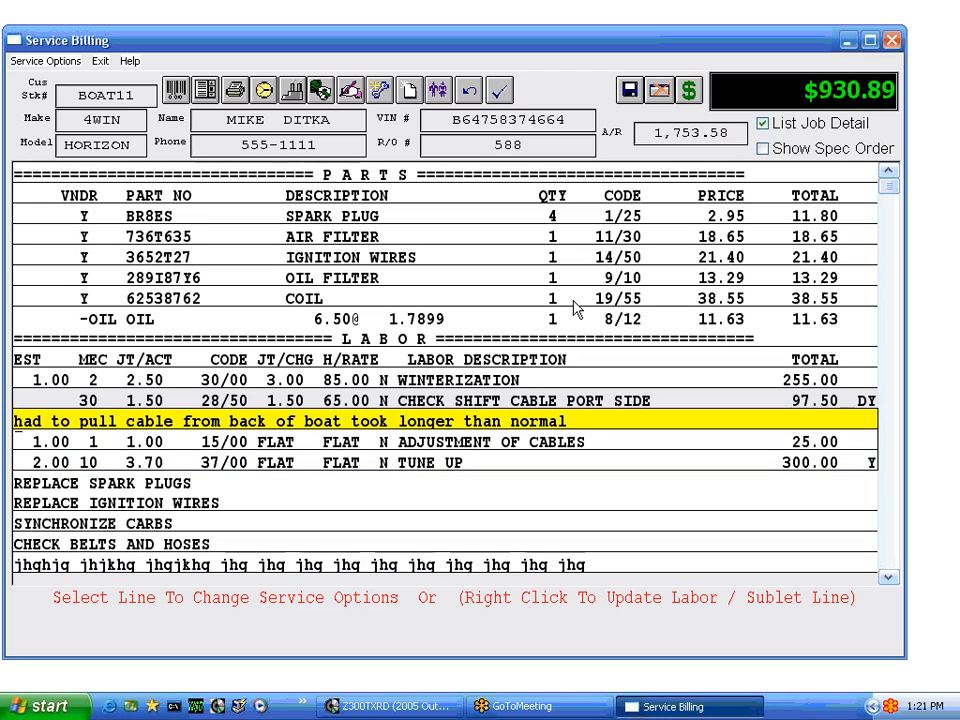
{"action": "key", "text": "Down"}
{"action": "key", "text": "Down"}
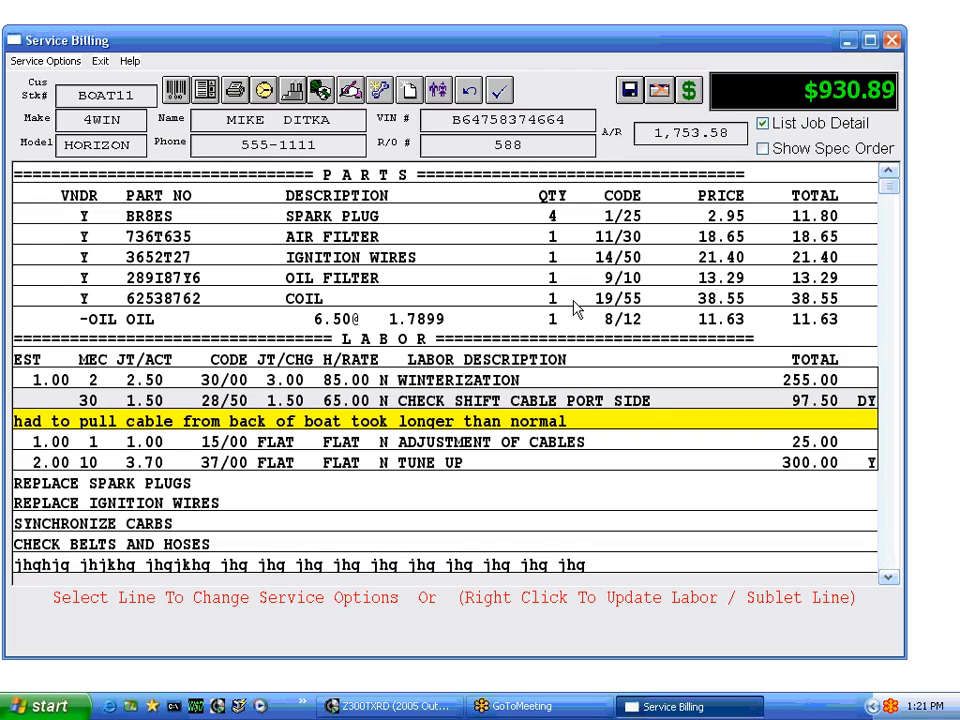
{"action": "key", "text": "Down"}
{"action": "key", "text": "Down"}
{"action": "key", "text": "Down"}
{"action": "key", "text": "Down"}
{"action": "key", "text": "Down"}
{"action": "key", "text": "Down"}
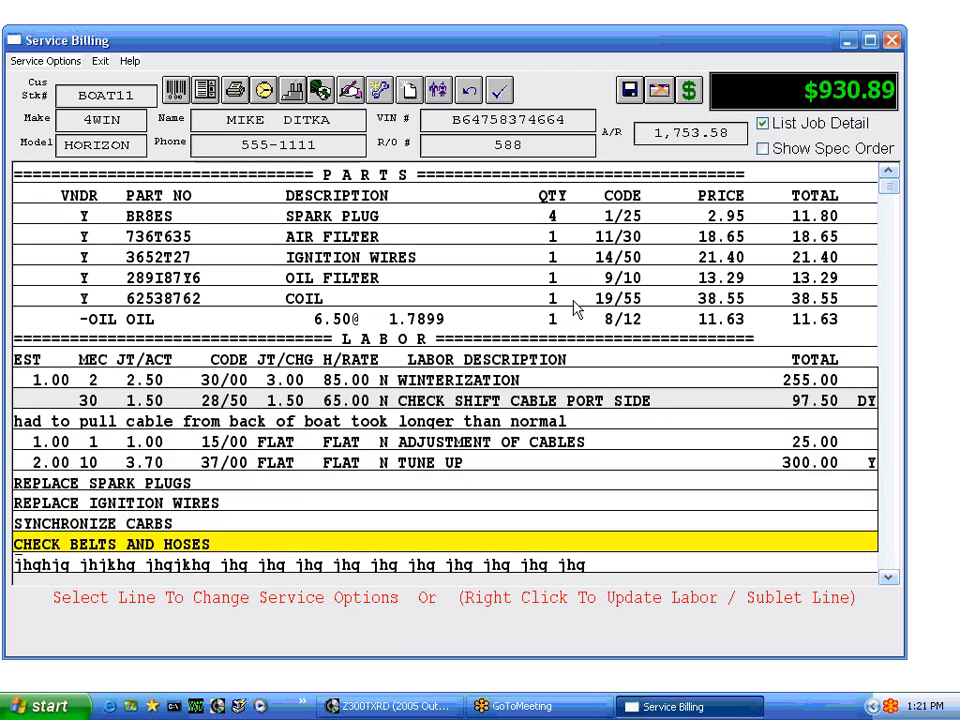
{"action": "key", "text": "Down"}
{"action": "key", "text": "Down"}
{"action": "key", "text": "Down"}
{"action": "key", "text": "Down"}
{"action": "key", "text": "Down"}
{"action": "key", "text": "Down"}
{"action": "key", "text": "Down"}
{"action": "key", "text": "Down"}
{"action": "key", "text": "Up"}
{"action": "key", "text": "Up"}
{"action": "key", "text": "Up"}
{"action": "key", "text": "Up"}
{"action": "key", "text": "Up"}
{"action": "key", "text": "Up"}
{"action": "key", "text": "Up"}
{"action": "key", "text": "Up"}
{"action": "key", "text": "Up"}
{"action": "key", "text": "Up"}
{"action": "key", "text": "Up"}
{"action": "key", "text": "Down"}
{"action": "key", "text": "Down"}
{"action": "key", "text": "Down"}
{"action": "key", "text": "Down"}
{"action": "key", "text": "Down"}
{"action": "key", "text": "Down"}
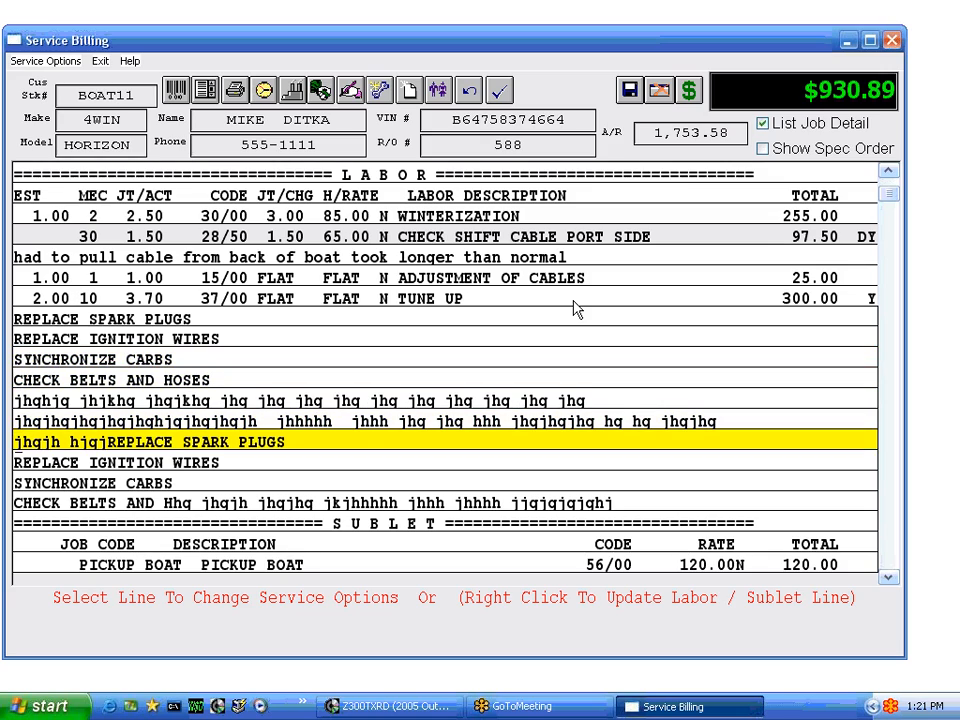
{"action": "key", "text": "Down"}
{"action": "key", "text": "Down"}
{"action": "key", "text": "Down"}
{"action": "key", "text": "Down"}
{"action": "key", "text": "Up"}
{"action": "key", "text": "Up"}
{"action": "key", "text": "Down"}
{"action": "key", "text": "Down"}
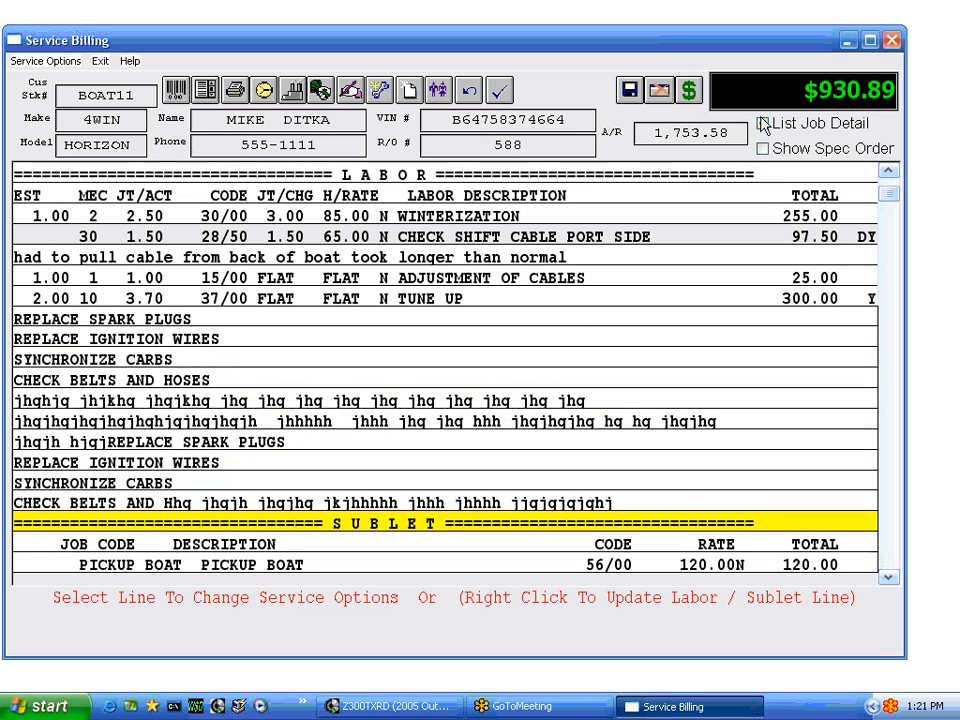
{"action": "left_click", "coordinate": [763, 124]}
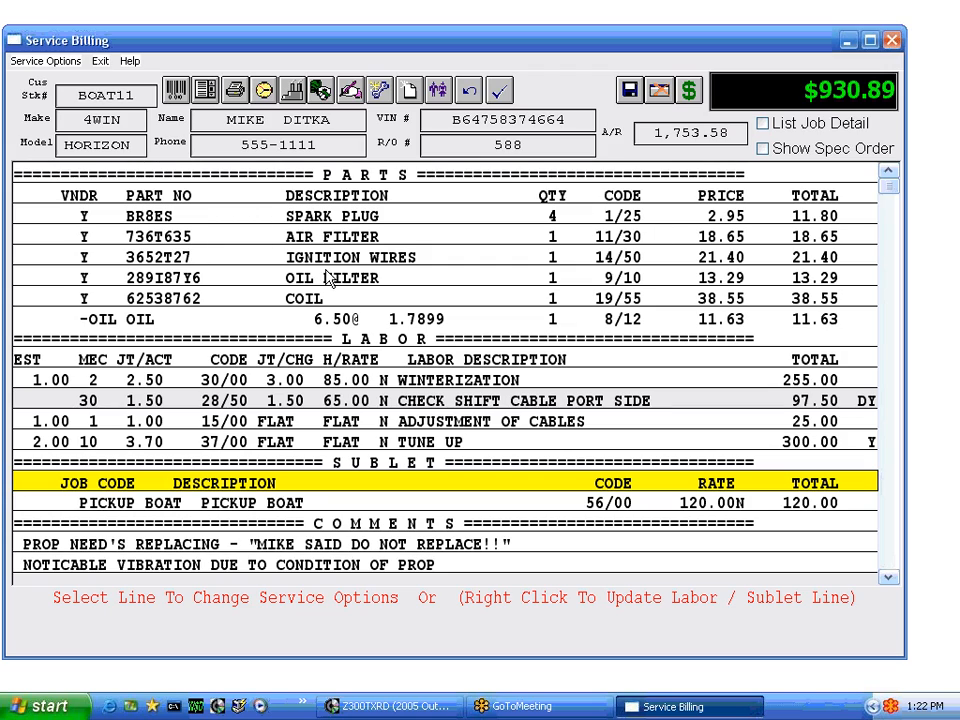
- Start Manipulate Prices for the repair order using the MARK UP/DOWN method
{"action": "left_click", "coordinate": [445, 398]}
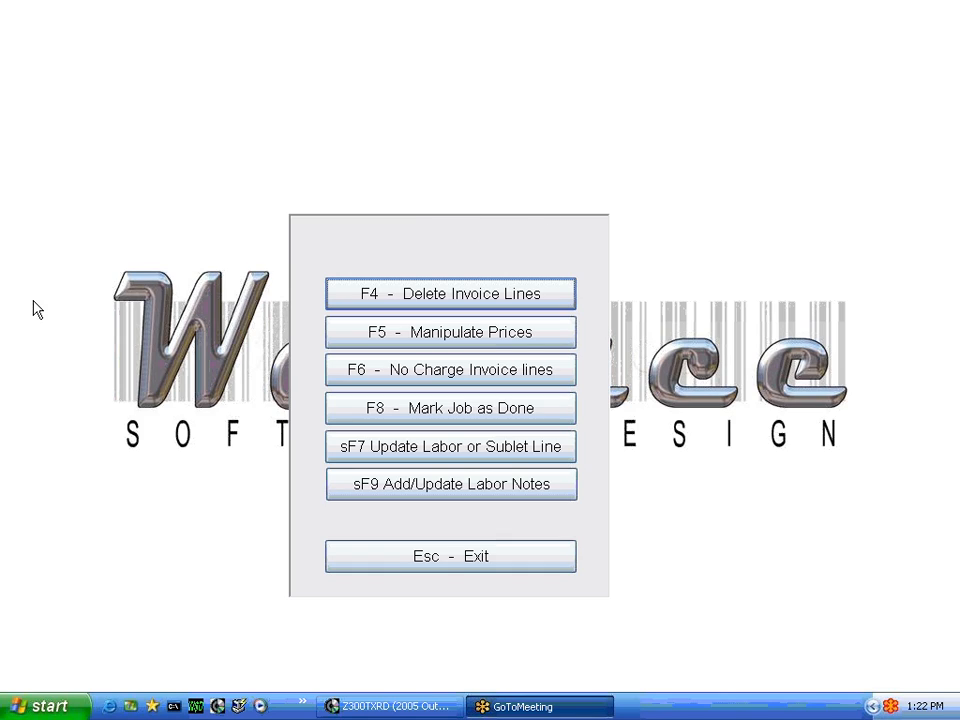
{"action": "left_click", "coordinate": [440, 340]}
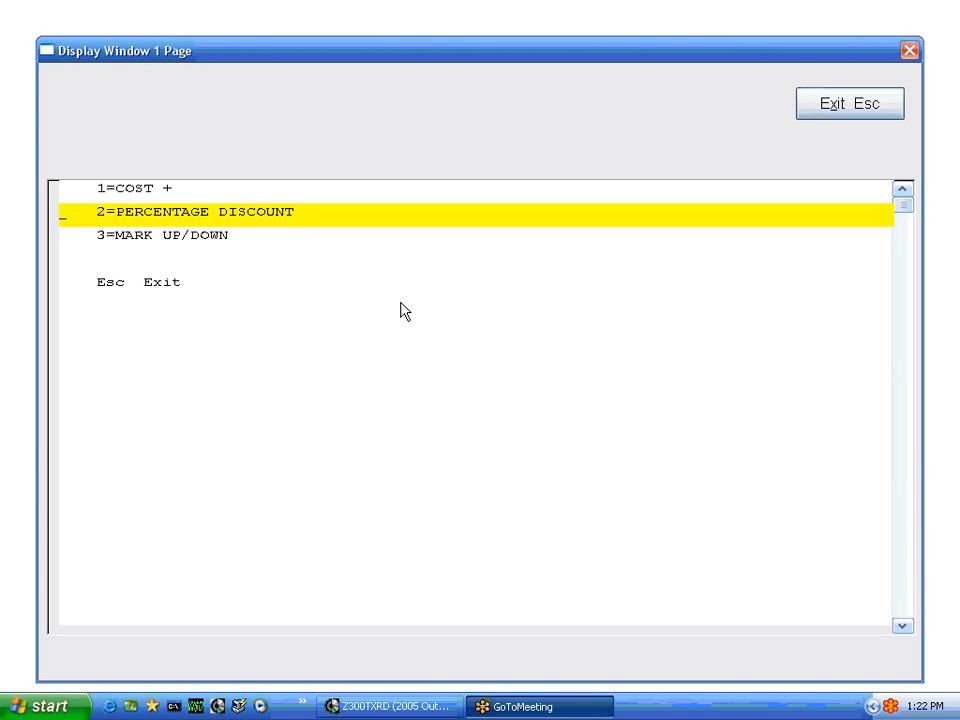
{"action": "key", "text": "Down"}
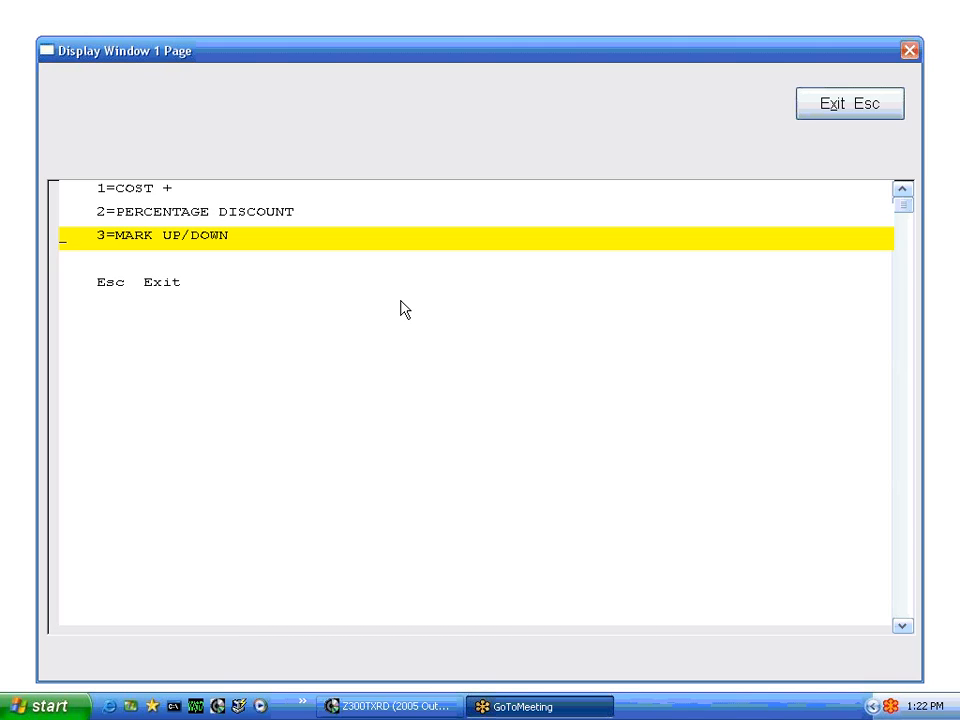
{"action": "key", "text": "Return"}
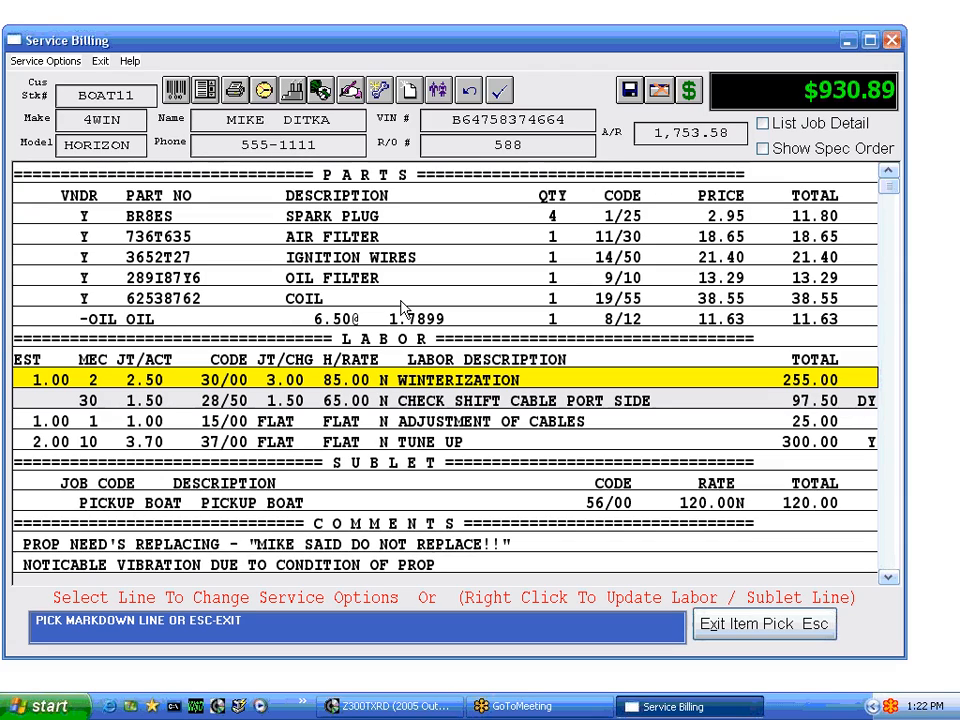
- Mark the TUNE UP labor line's price down to 275
{"action": "key", "text": "Up"}
{"action": "key", "text": "Up"}
{"action": "key", "text": "Up"}
{"action": "key", "text": "Up"}
{"action": "key", "text": "Up"}
{"action": "key", "text": "Up"}
{"action": "key", "text": "Down"}
{"action": "key", "text": "Down"}
{"action": "key", "text": "Down"}
{"action": "key", "text": "Down"}
{"action": "key", "text": "Down"}
{"action": "key", "text": "Down"}
{"action": "key", "text": "Down"}
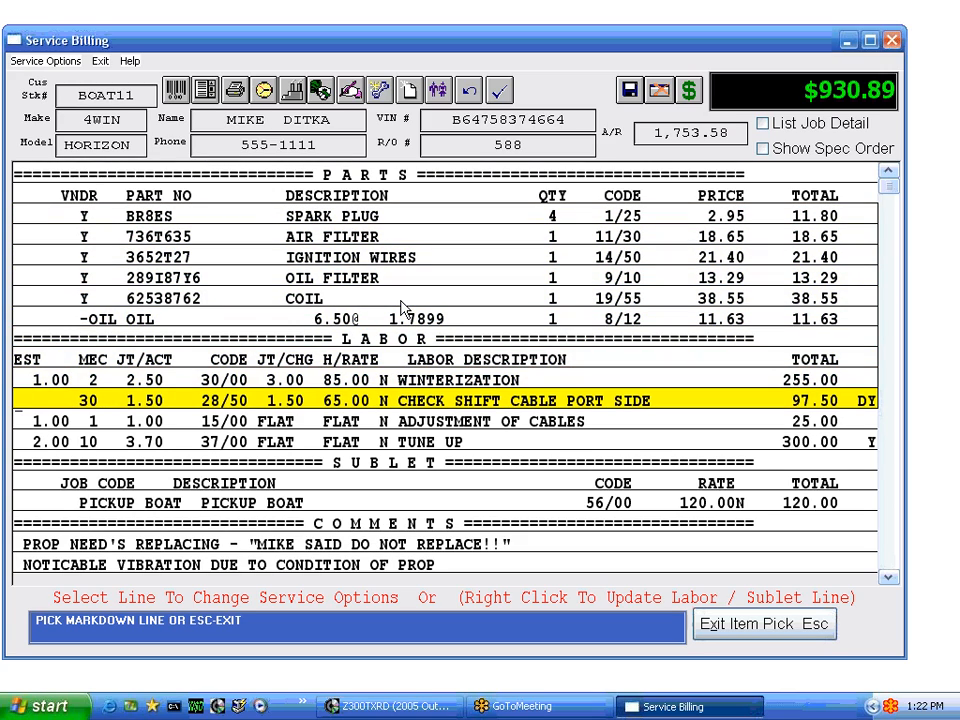
{"action": "key", "text": "Down"}
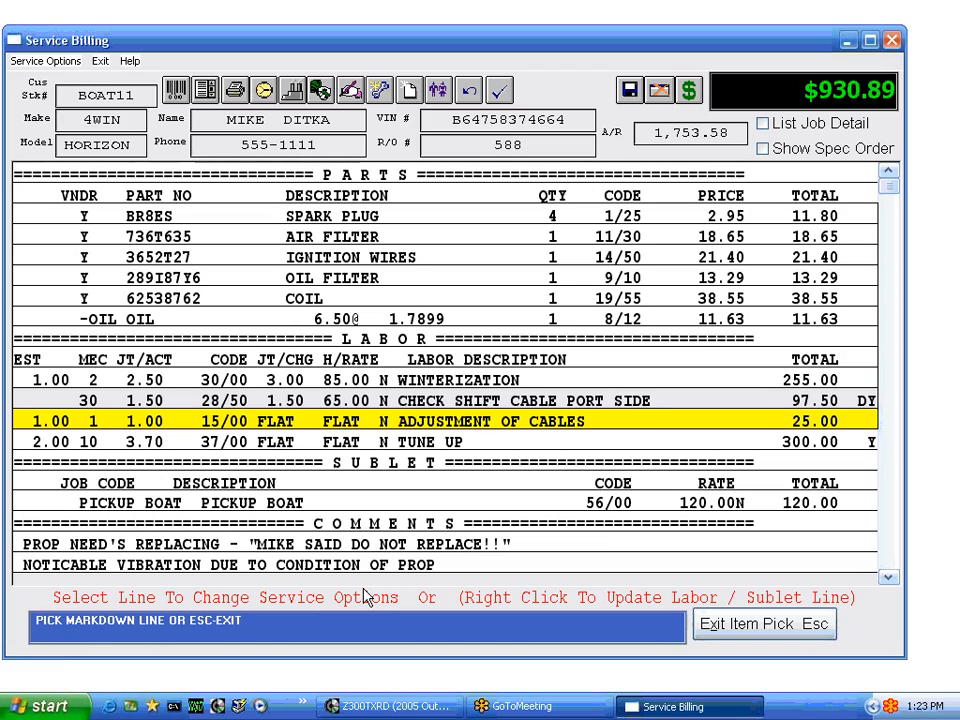
{"action": "key", "text": "Down"}
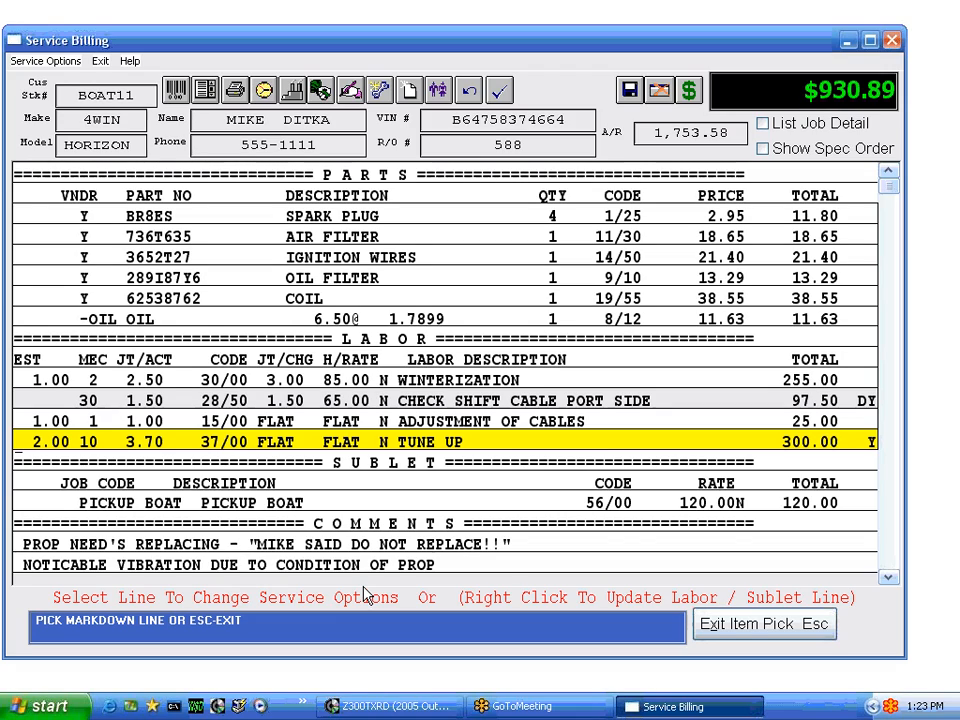
{"action": "key", "text": "Return"}
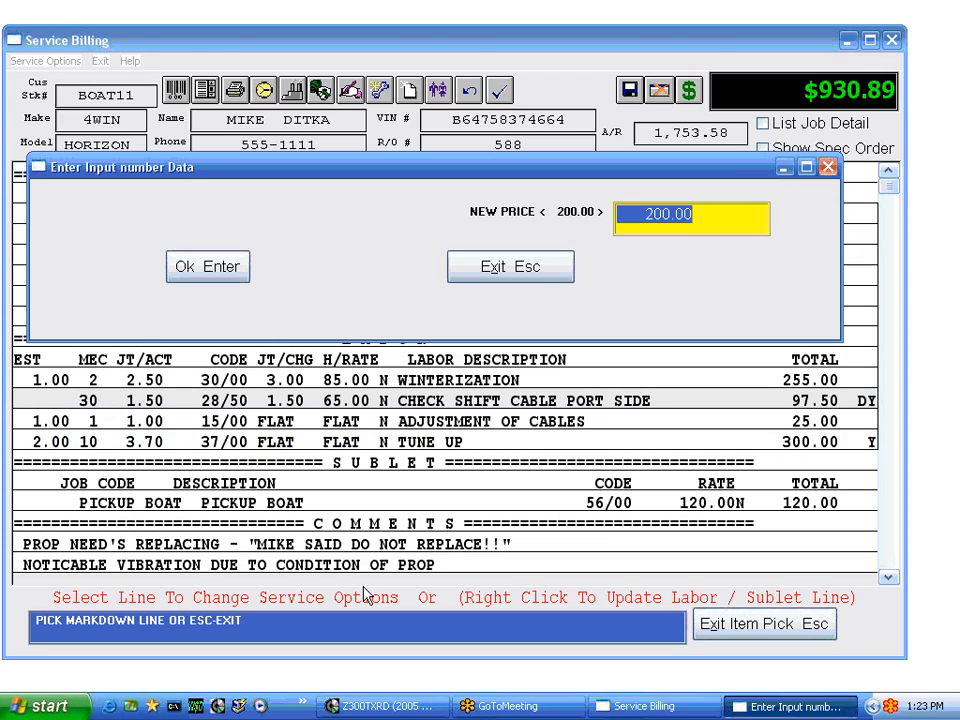
{"action": "type", "text": "275"}
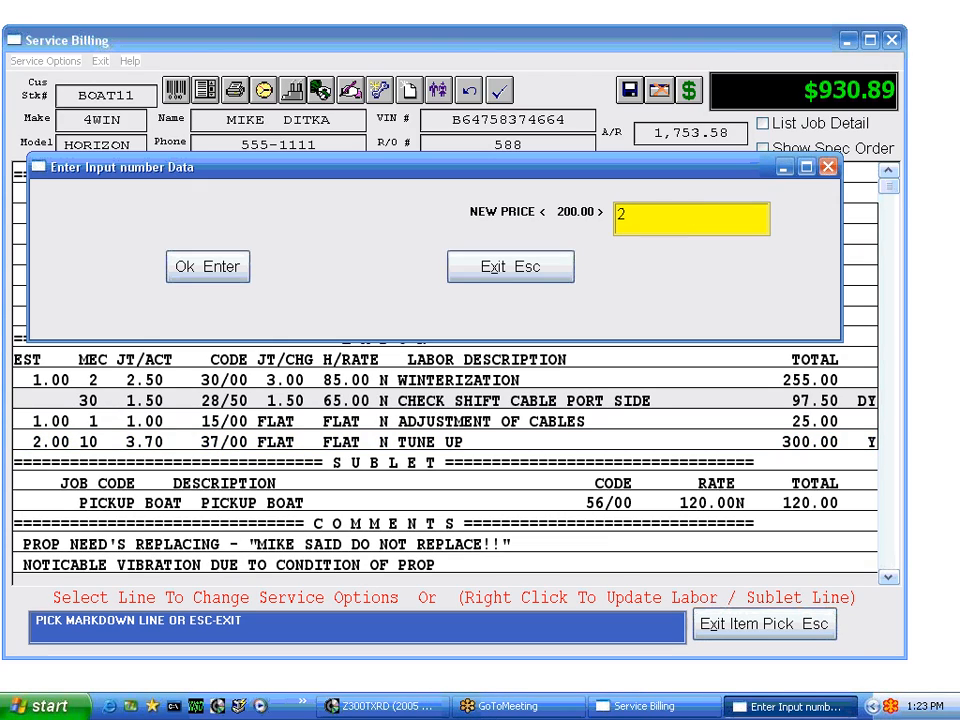
{"action": "key", "text": "Return"}
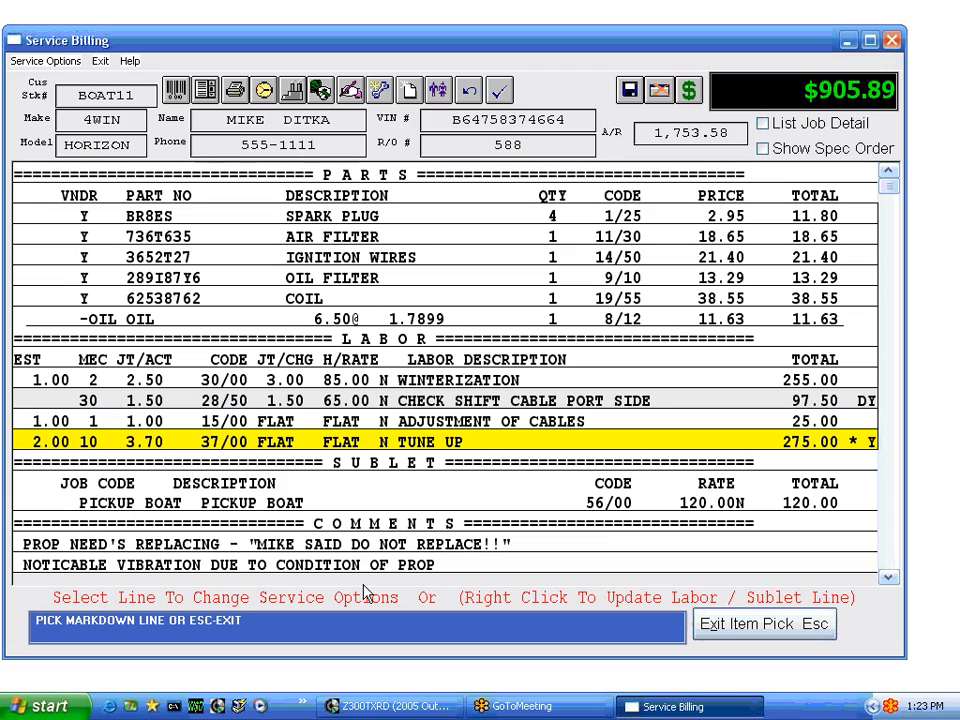
- Set the hourly rate of the CHECK SHIFT CABLE PORT SIDE labor line to 50
{"action": "key", "text": "Up"}
{"action": "key", "text": "Up"}
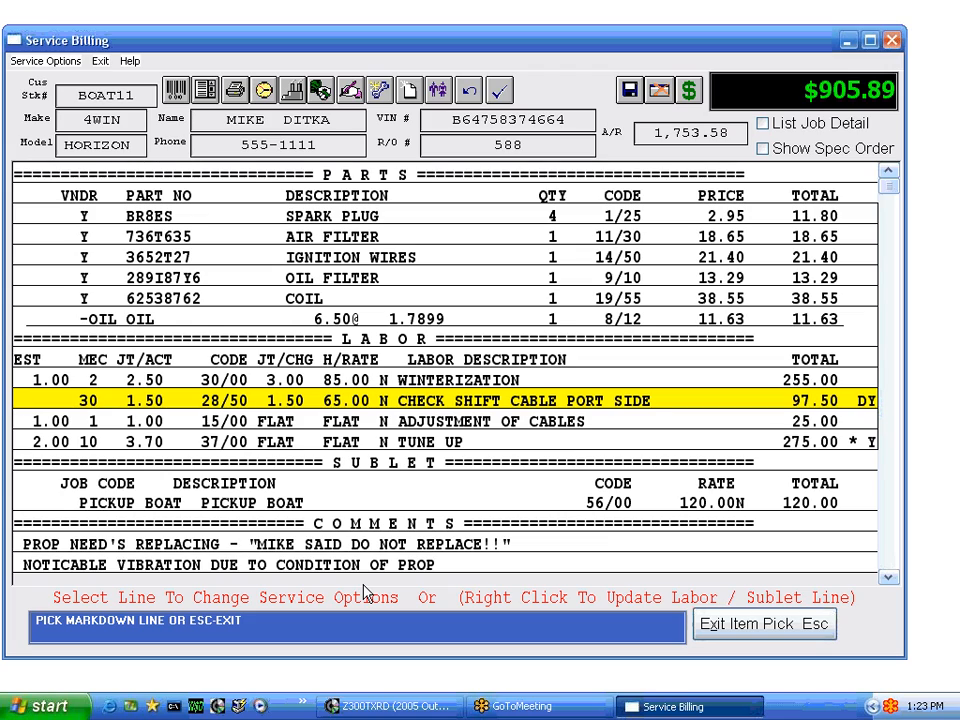
{"action": "key", "text": "Return"}
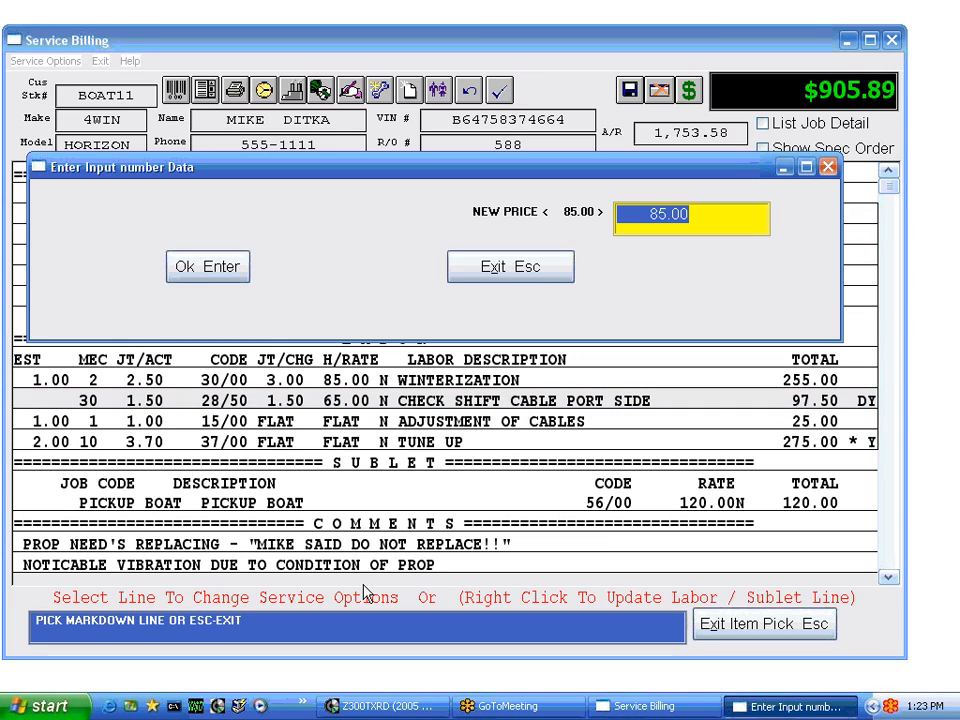
{"action": "type", "text": "50"}
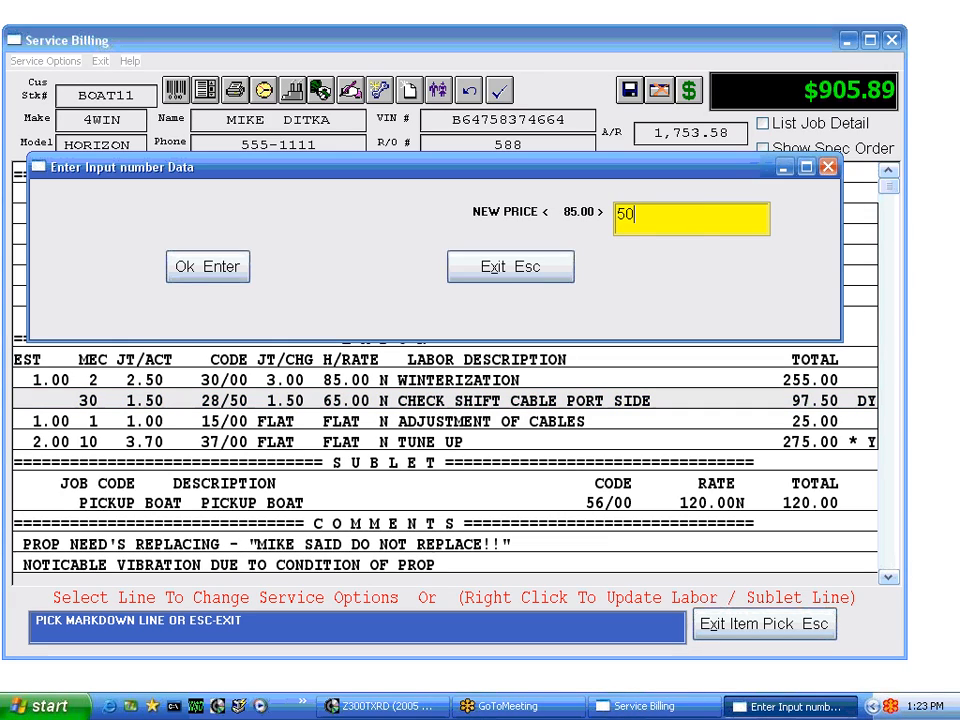
{"action": "key", "text": "Return"}
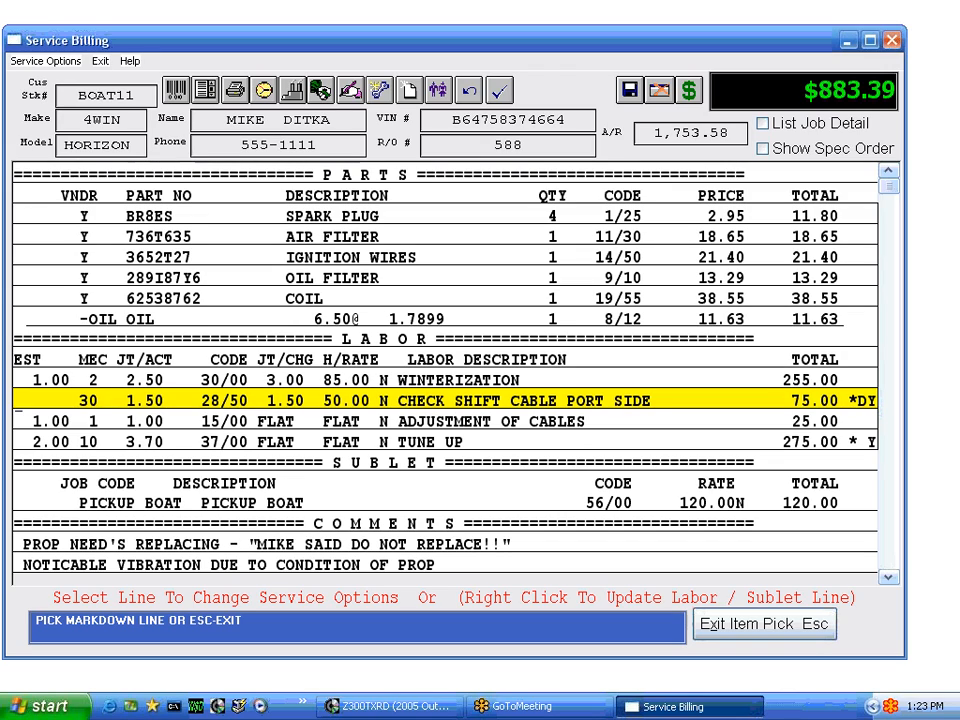
- Set the new price of the IGNITION WIRES part to 20
{"action": "key", "text": "Up"}
{"action": "key", "text": "Up"}
{"action": "key", "text": "Up"}
{"action": "key", "text": "Up"}
{"action": "key", "text": "Up"}
{"action": "key", "text": "Up"}
{"action": "key", "text": "Up"}
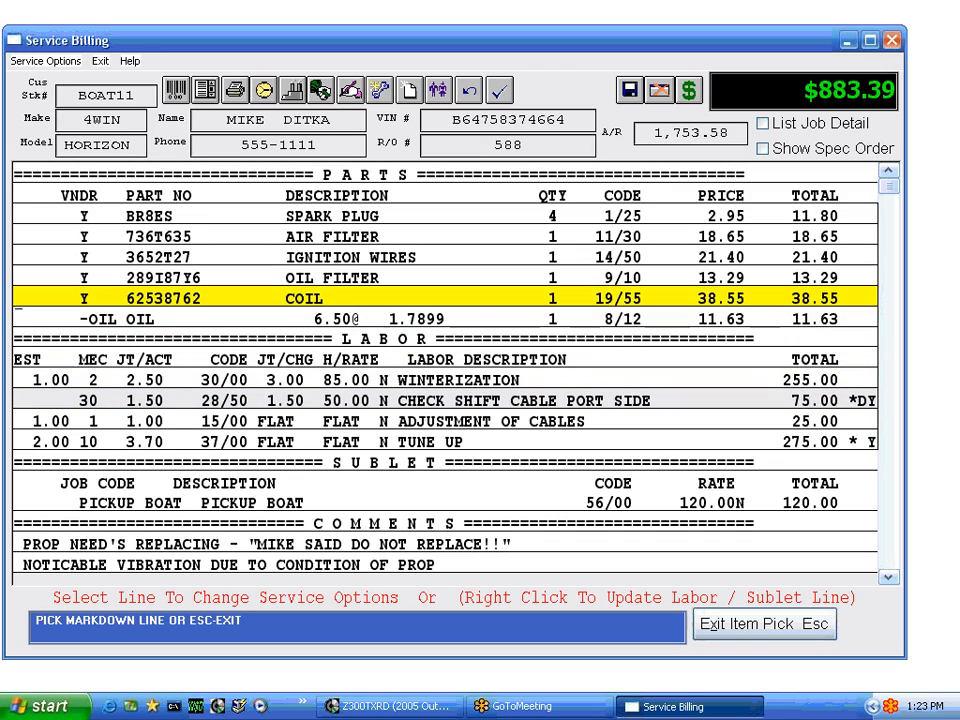
{"action": "key", "text": "Return"}
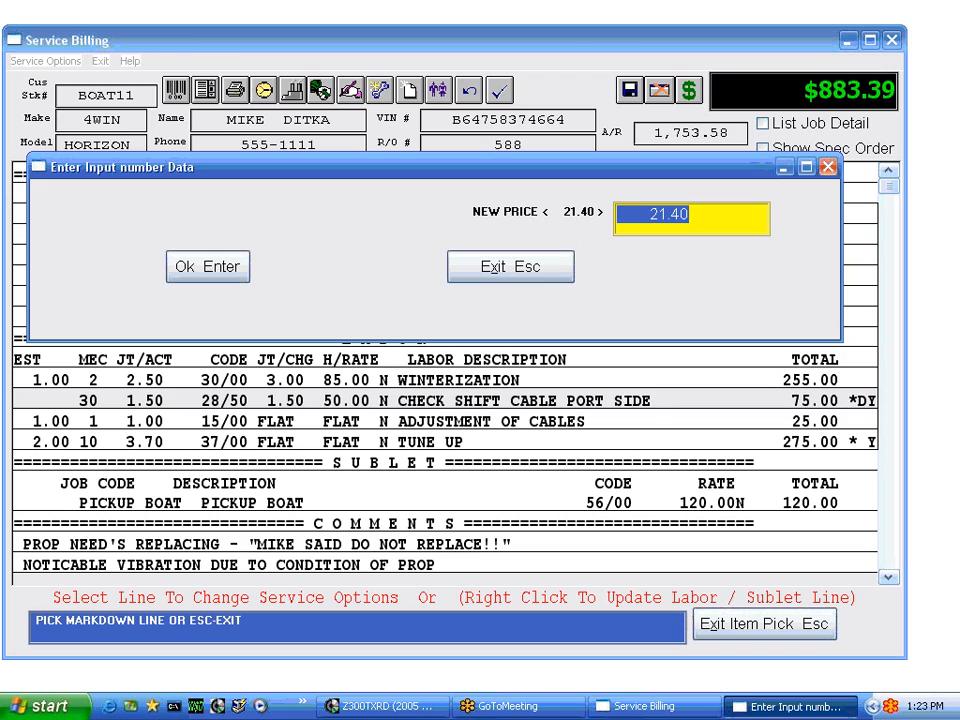
{"action": "type", "text": "20"}
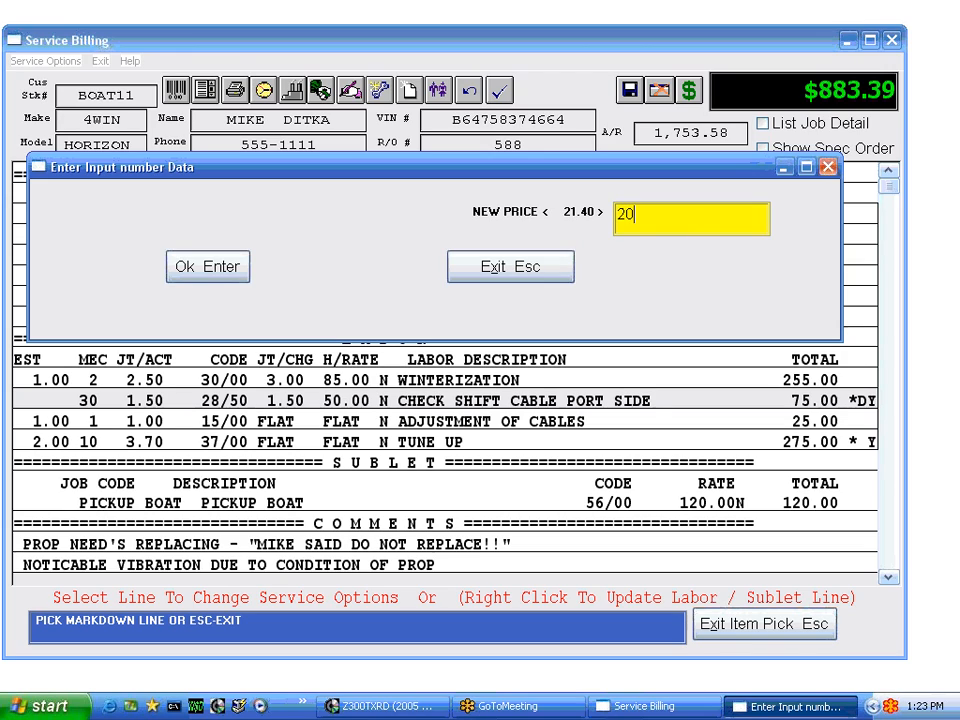
{"action": "key", "text": "Return"}
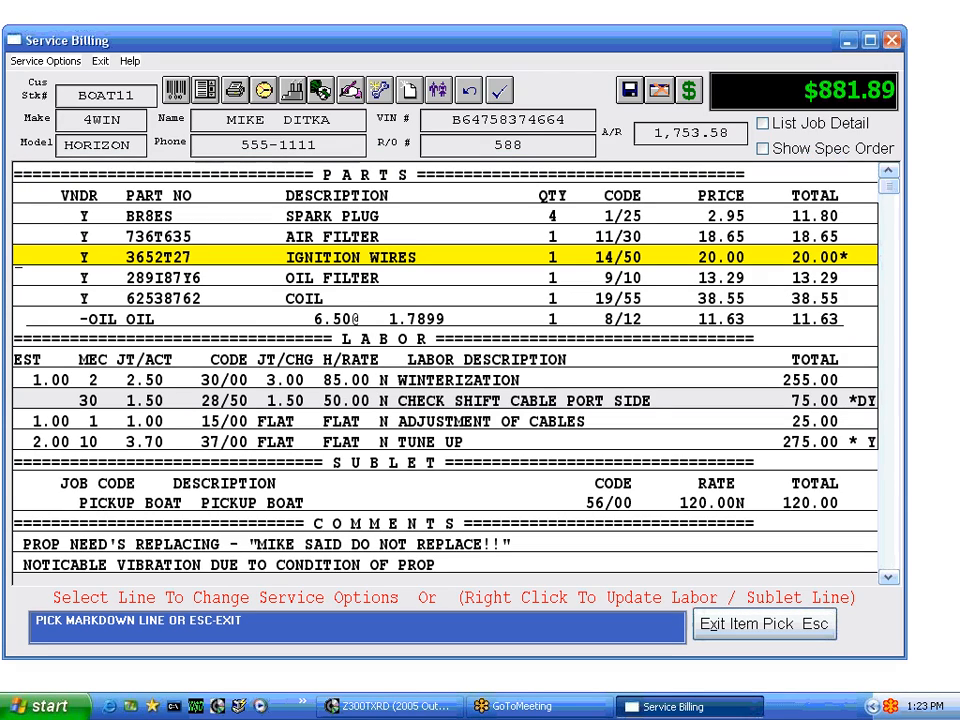
- Set the unit price of the SPARK PLUG part to 2.50 and finish the mark up/down price changes
{"action": "key", "text": "Up"}
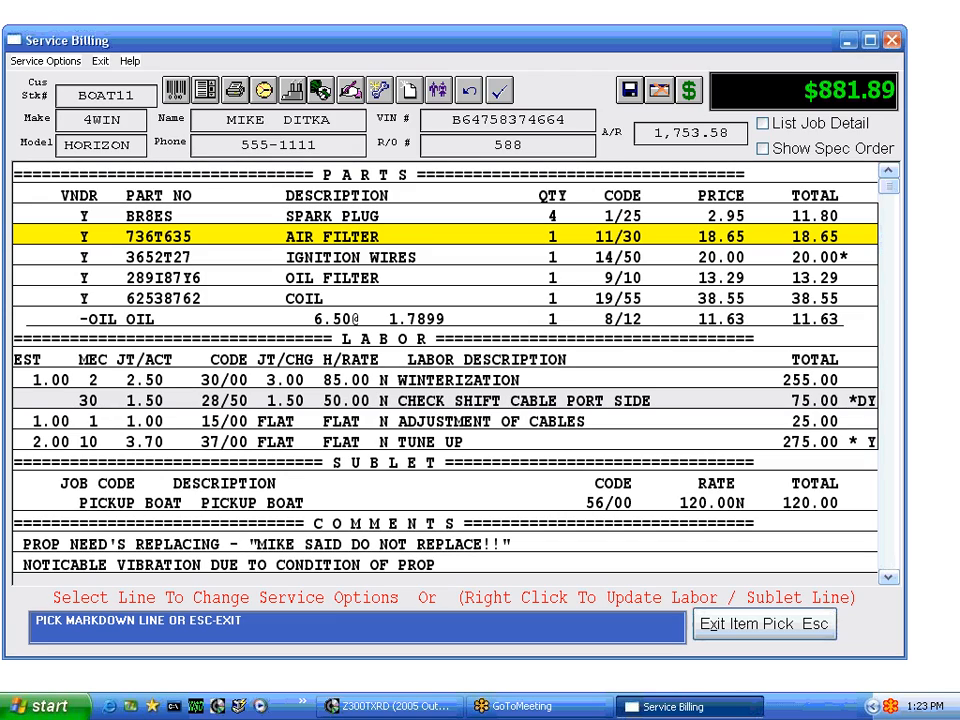
{"action": "key", "text": "Up"}
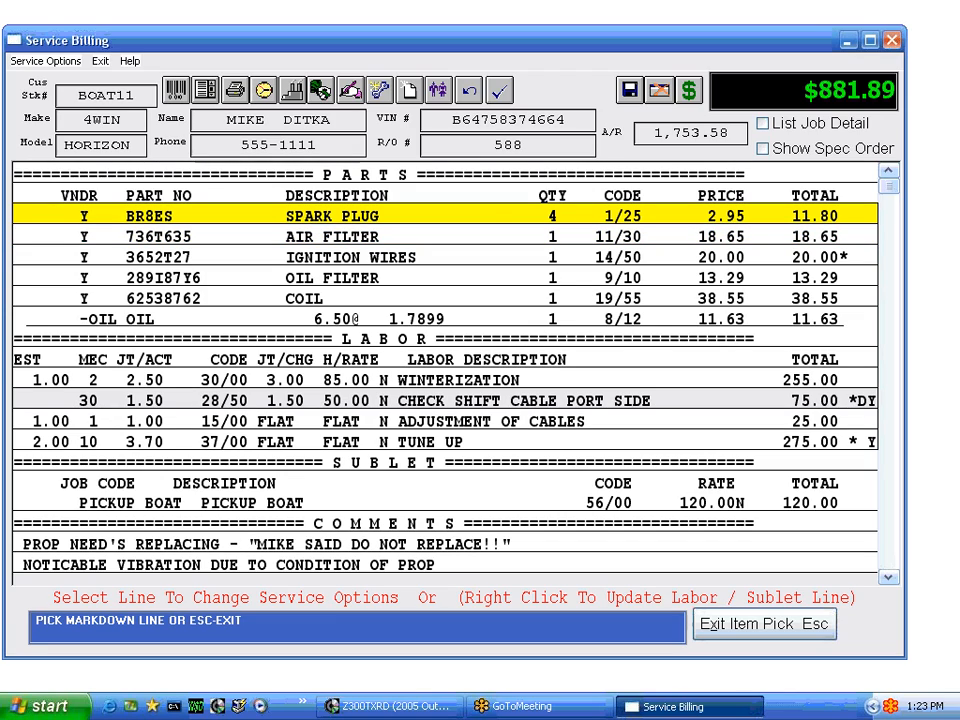
{"action": "key", "text": "Return"}
{"action": "type", "text": "2"}
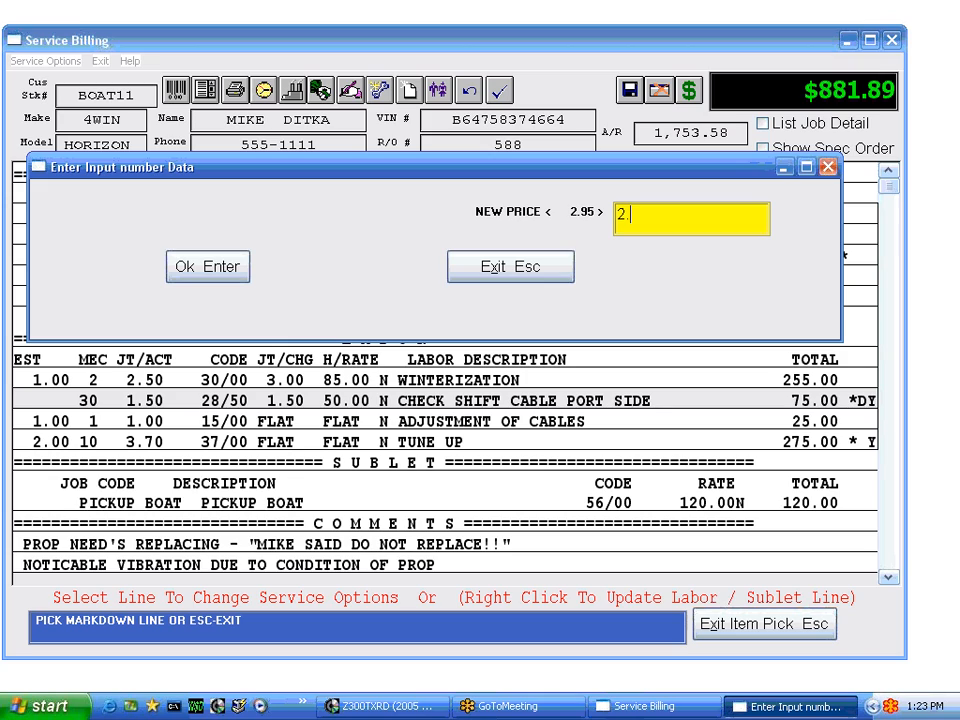
{"action": "type", "text": ".50"}
{"action": "key", "text": "Return"}
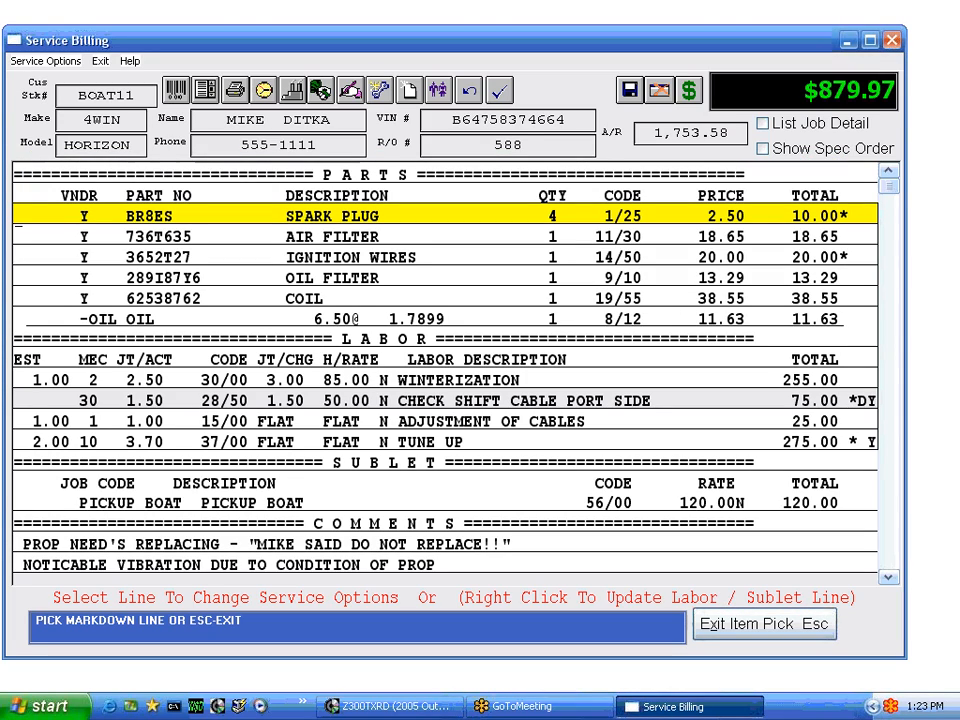
{"action": "key", "text": "Down"}
{"action": "key", "text": "Down"}
{"action": "key", "text": "Down"}
{"action": "key", "text": "Down"}
{"action": "key", "text": "Down"}
{"action": "key", "text": "Down"}
{"action": "key", "text": "Down"}
{"action": "key", "text": "Down"}
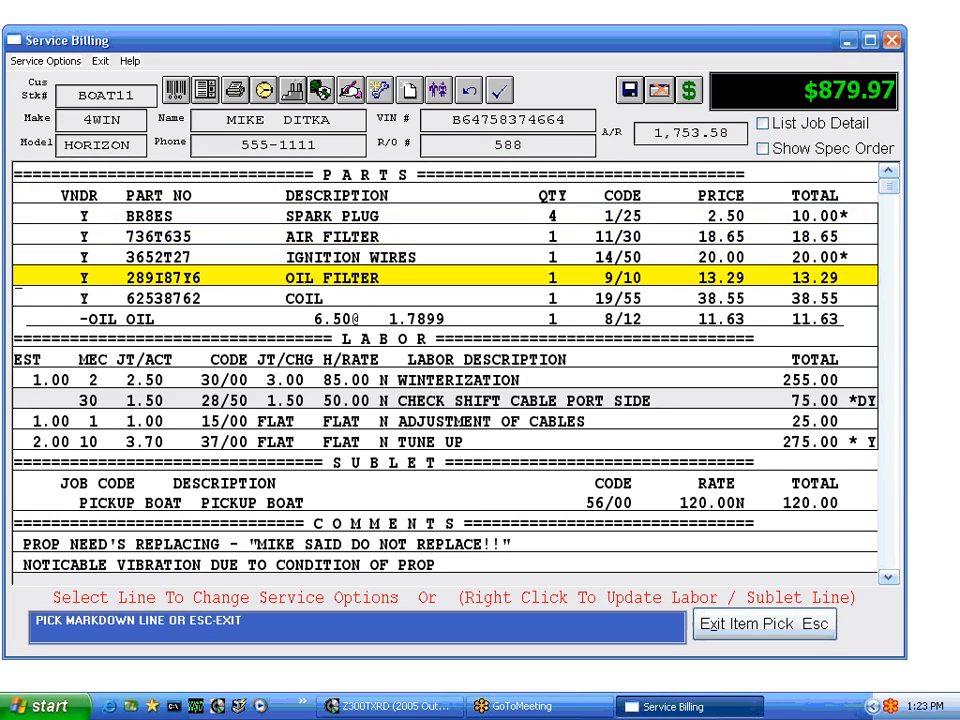
{"action": "key", "text": "Escape"}
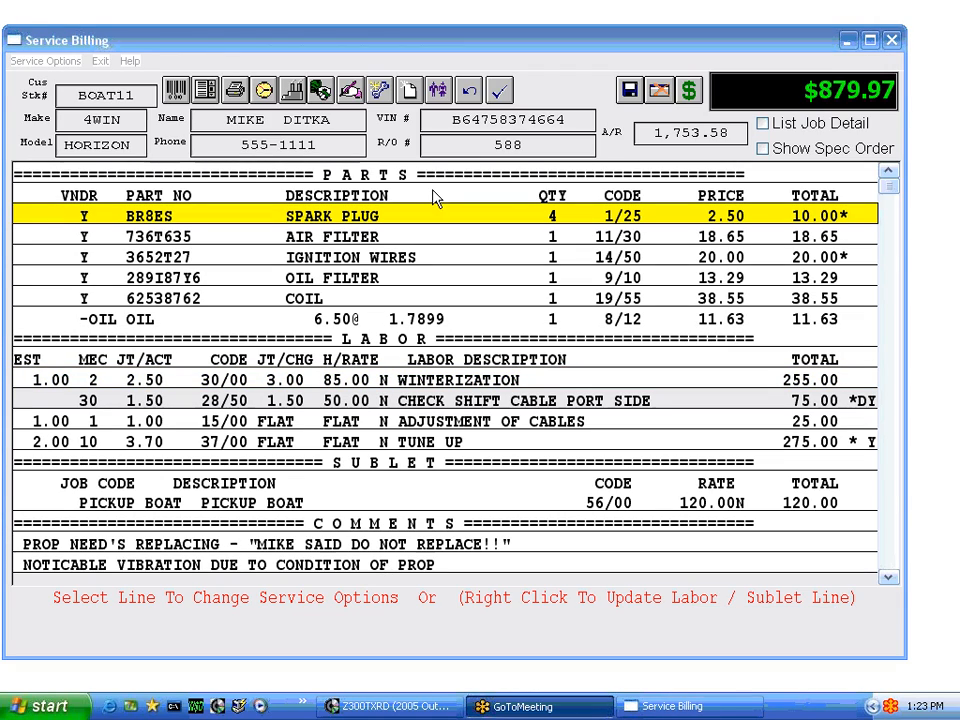
- Start Mark Job as Done for the repair order and mark the TUNE UP labor line as done
{"action": "left_click", "coordinate": [382, 265]}
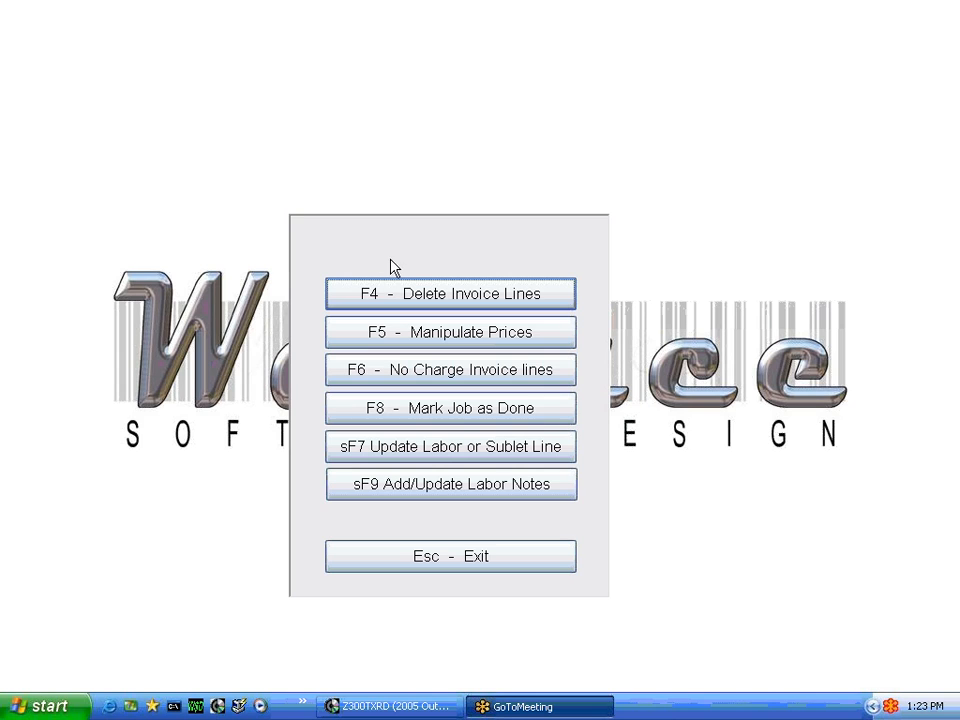
{"action": "left_click", "coordinate": [440, 413]}
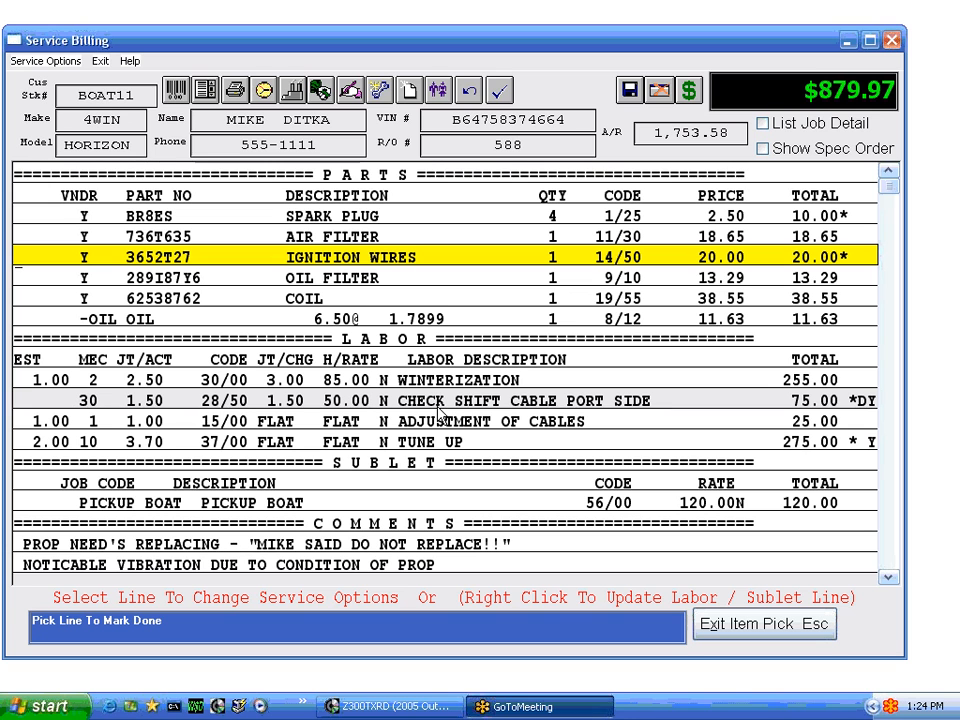
{"action": "key", "text": "Down"}
{"action": "key", "text": "Down"}
{"action": "key", "text": "Down"}
{"action": "key", "text": "Down"}
{"action": "key", "text": "Down"}
{"action": "key", "text": "Down"}
{"action": "key", "text": "Down"}
{"action": "key", "text": "Down"}
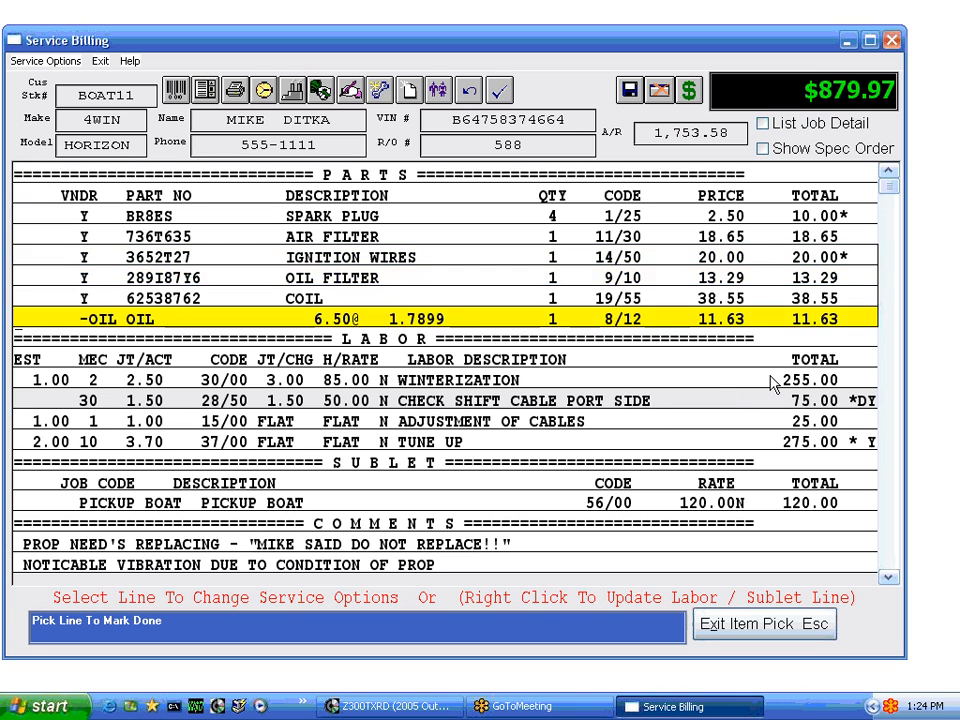
{"action": "key", "text": "Down"}
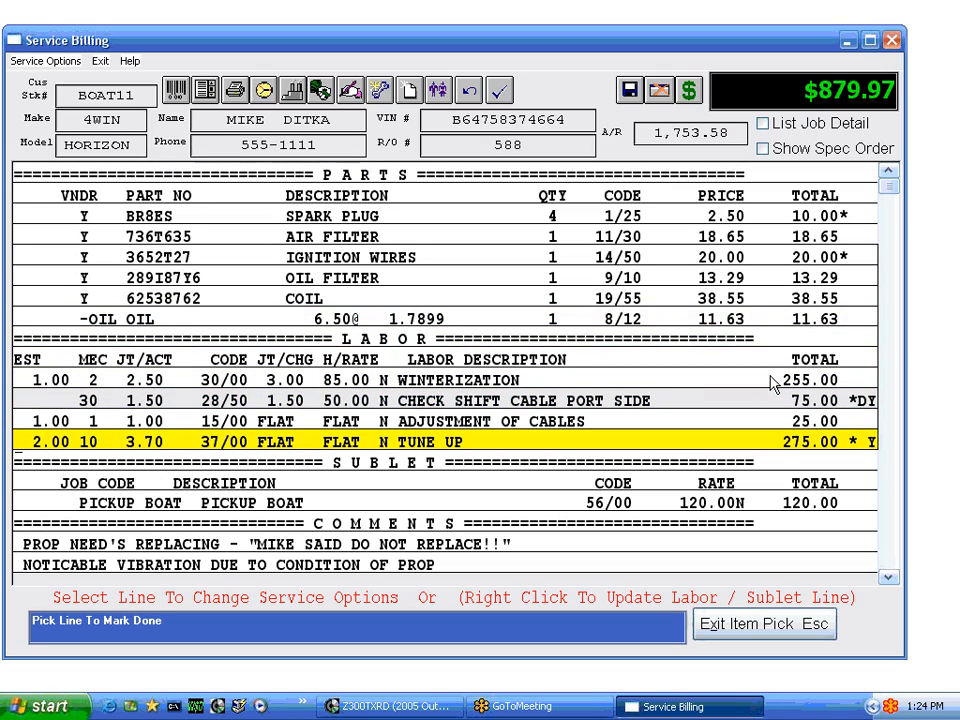
- Mark the WINTERIZATION labor line as done as well and leave the line picking
{"action": "key", "text": "Up"}
{"action": "key", "text": "Up"}
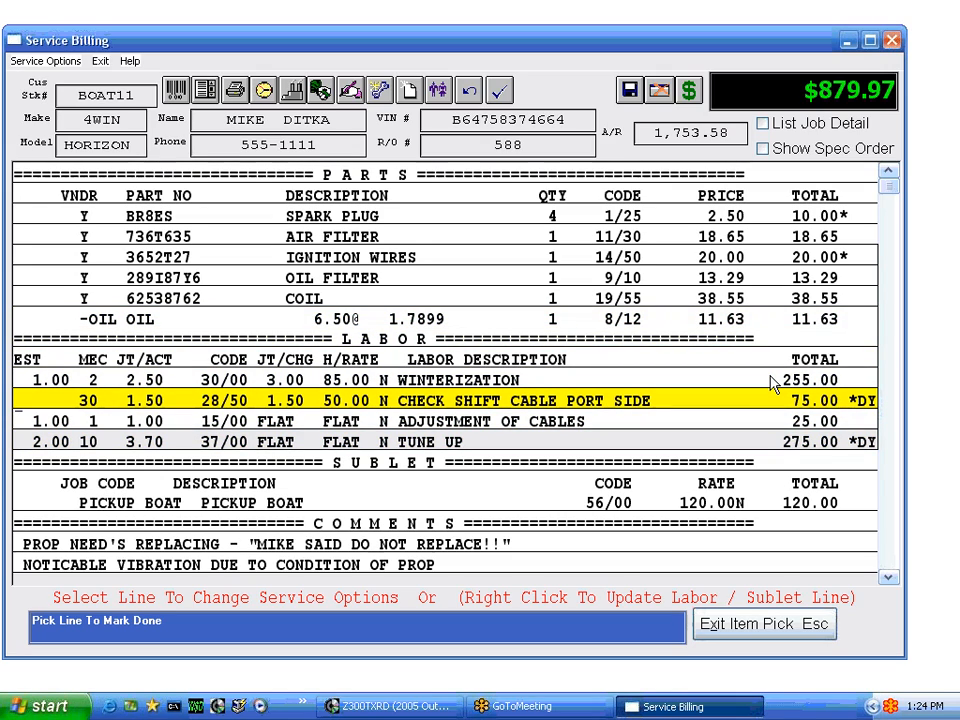
{"action": "key", "text": "Up"}
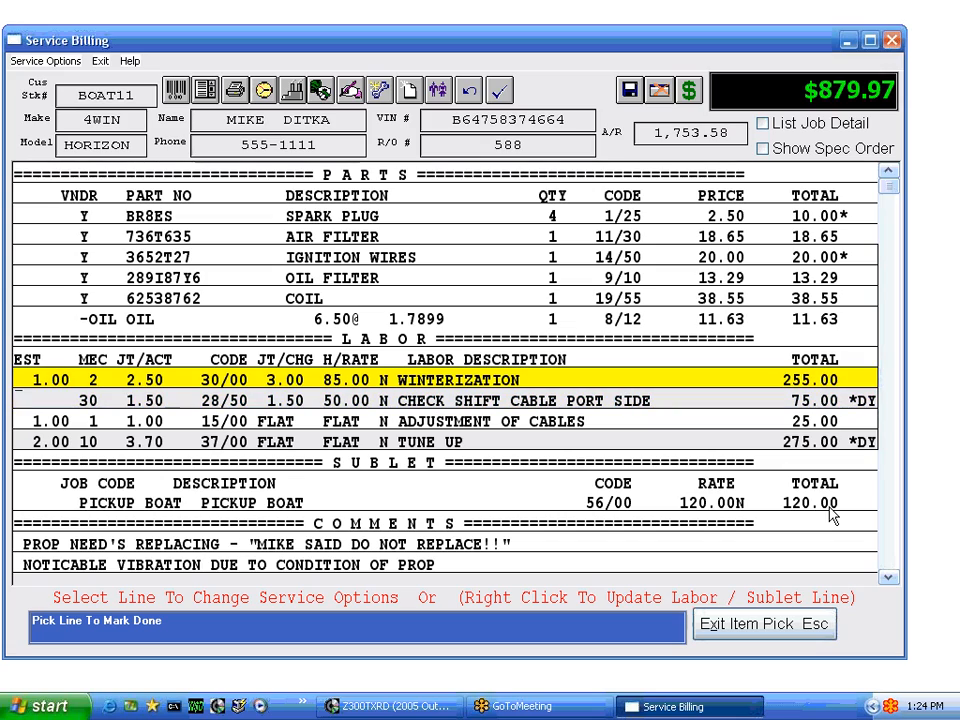
{"action": "key", "text": "Return"}
{"action": "left_click", "coordinate": [741, 630]}
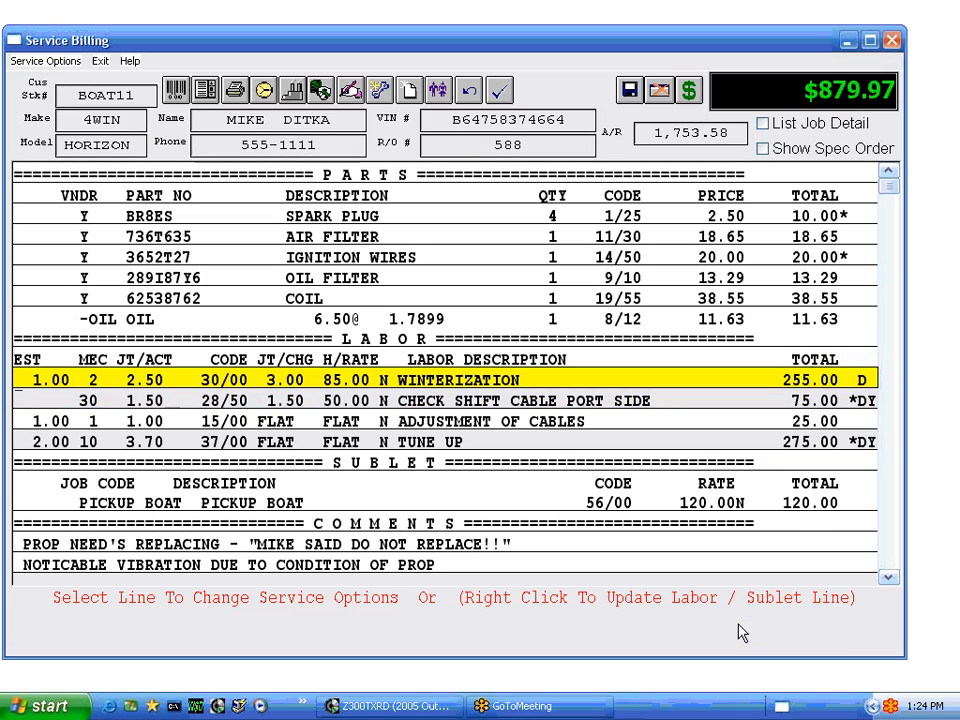
- Examine the done marks and shading of the labor lines, from WINTERIZATION down to the SUBLET section
{"action": "key", "text": "Down"}
{"action": "key", "text": "Down"}
{"action": "key", "text": "Down"}
{"action": "key", "text": "Down"}
{"action": "key", "text": "Down"}
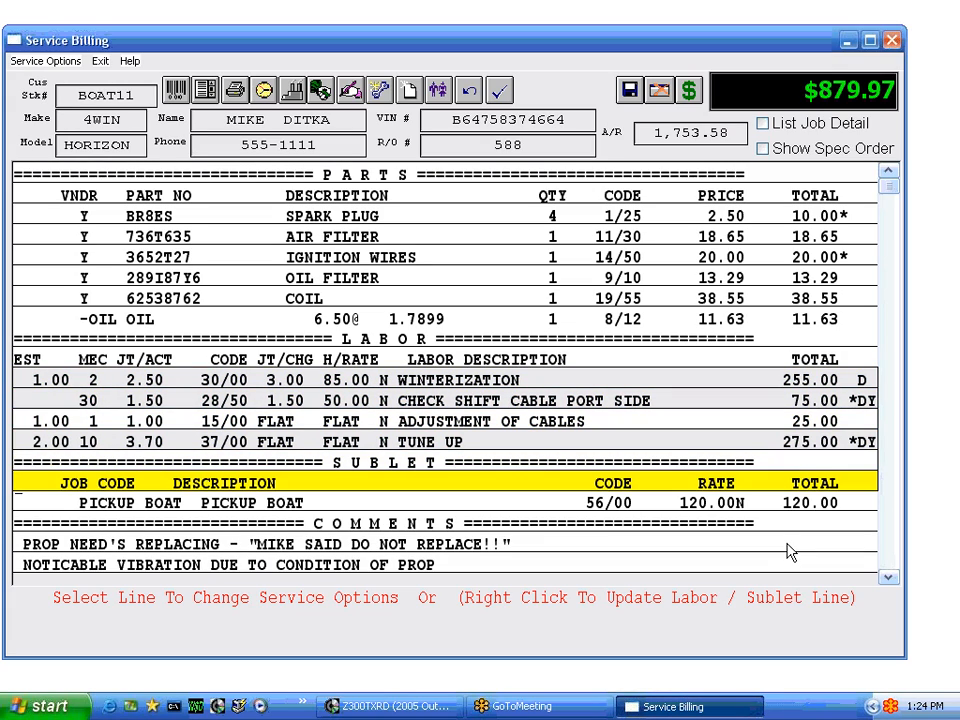
{"action": "key", "text": "Up"}
{"action": "key", "text": "Up"}
{"action": "key", "text": "Up"}
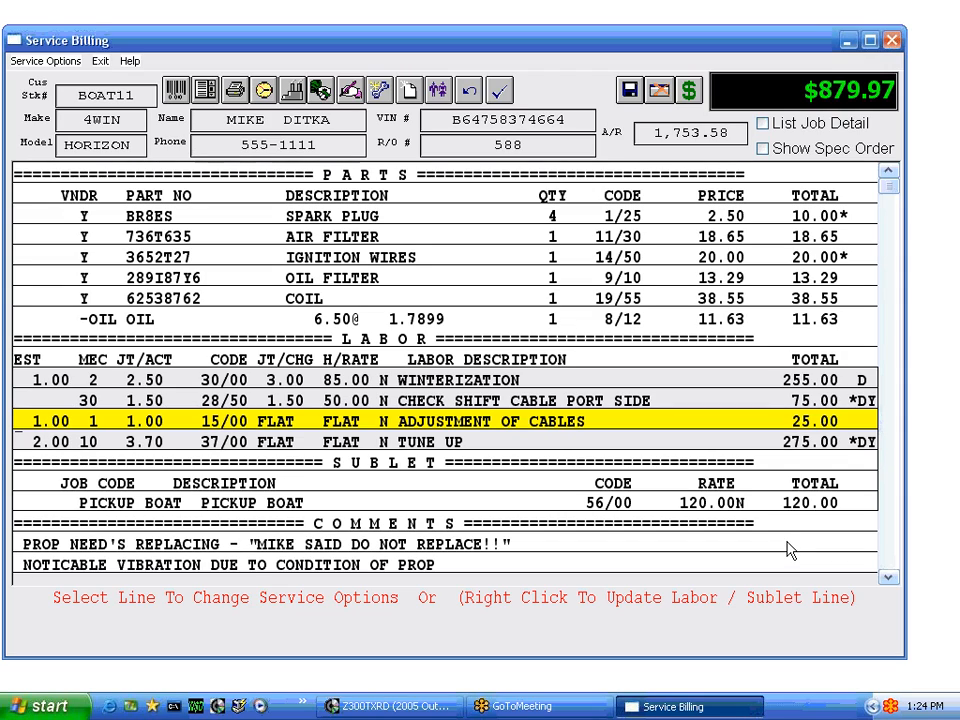
{"action": "key", "text": "Up"}
{"action": "key", "text": "Down"}
{"action": "key", "text": "Down"}
{"action": "key", "text": "Down"}
{"action": "key", "text": "Up"}
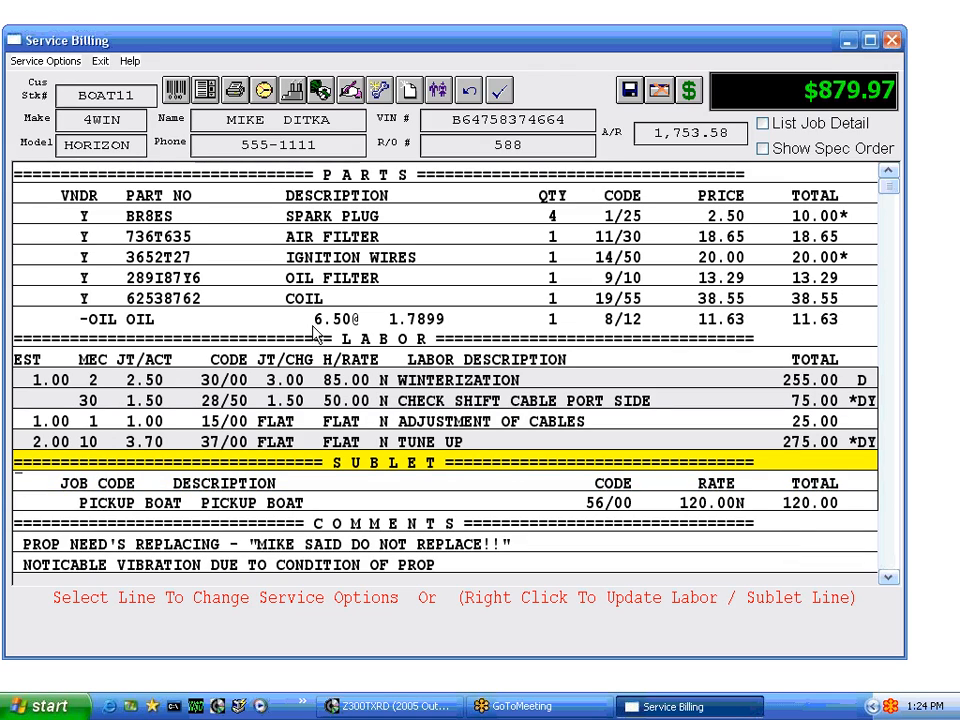
- Open the private labor notes of the WINTERIZATION and ADJUSTMENT OF CABLES lines, exiting each without saving changes
{"action": "left_click", "coordinate": [448, 380]}
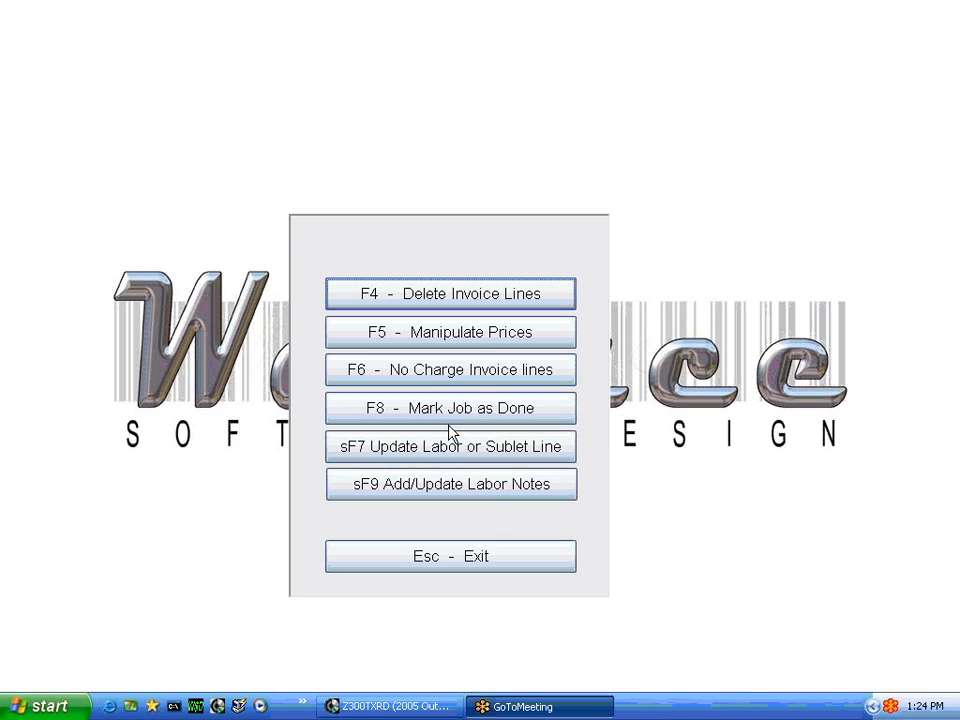
{"action": "left_click", "coordinate": [428, 490]}
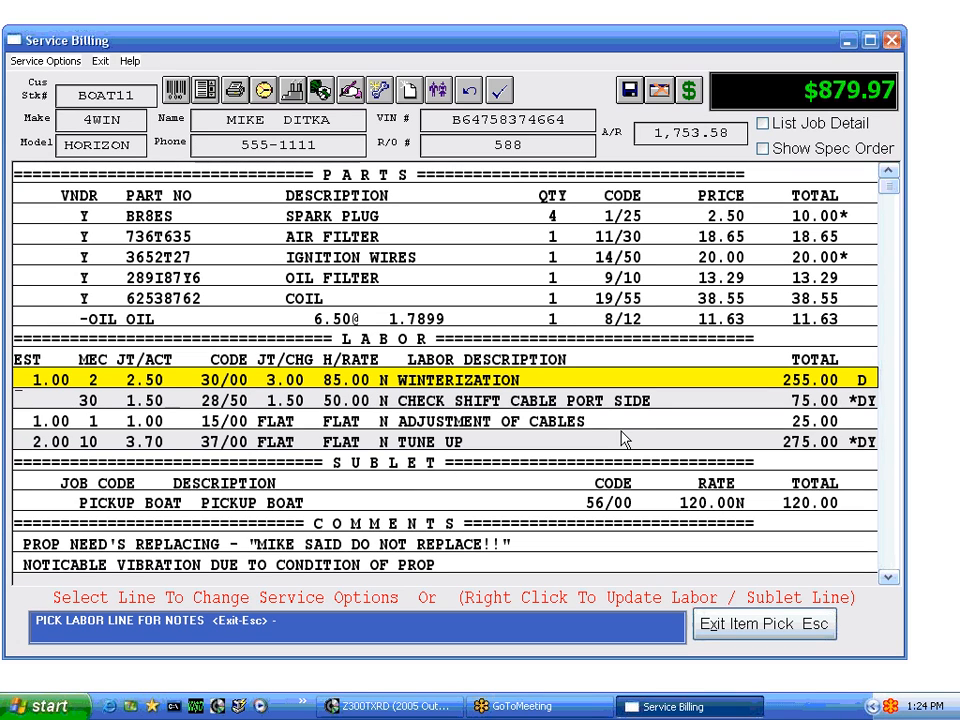
{"action": "key", "text": "Return"}
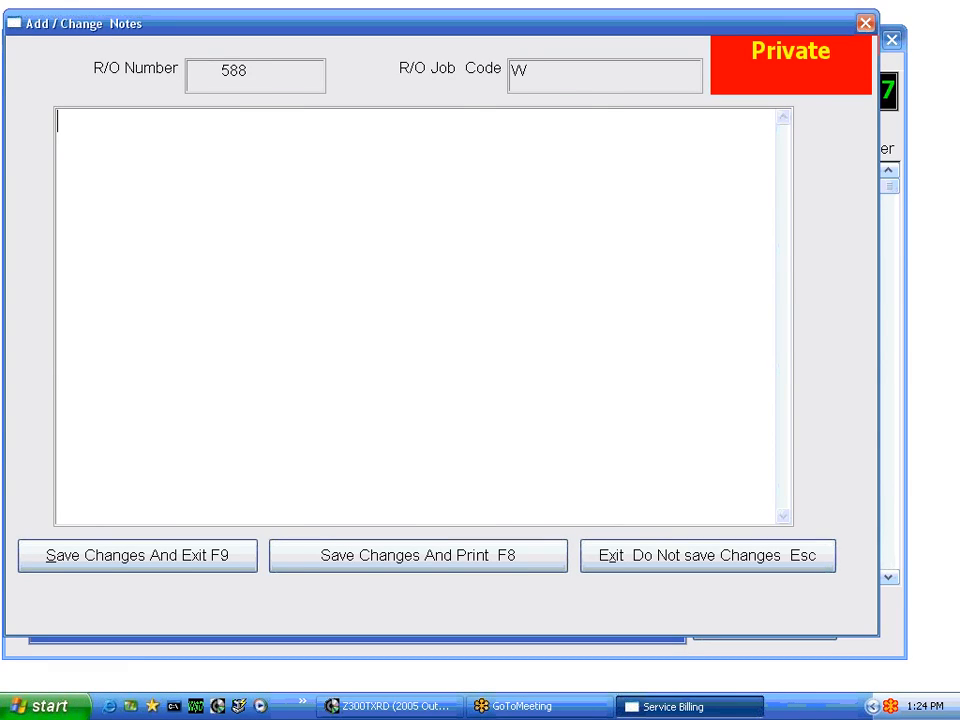
{"action": "key", "text": "Escape"}
{"action": "key", "text": "Down"}
{"action": "key", "text": "Down"}
{"action": "key", "text": "Return"}
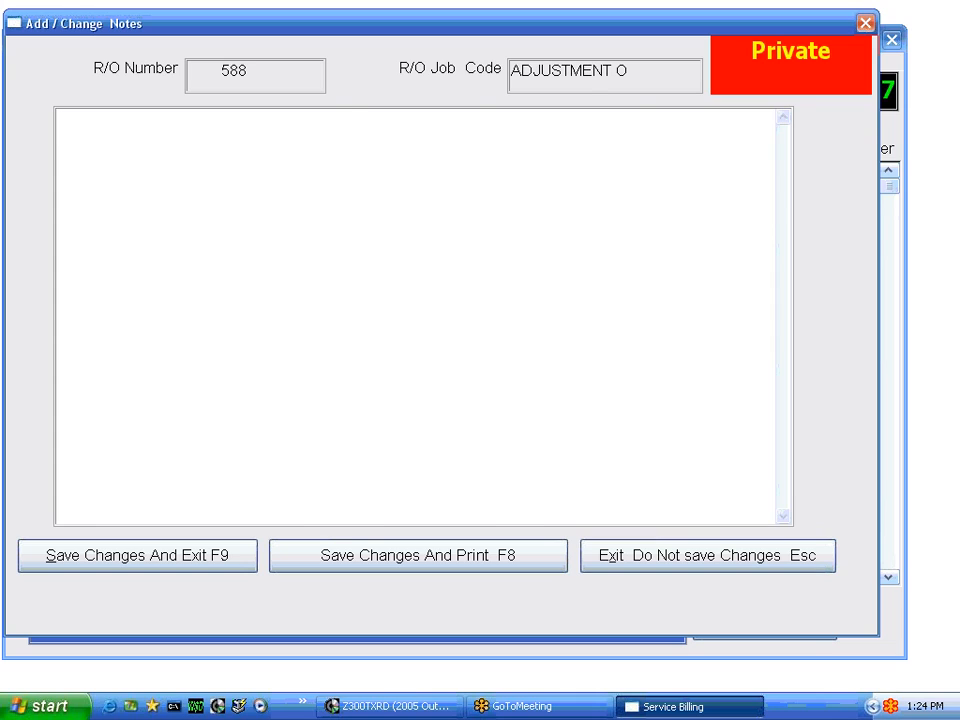
{"action": "key", "text": "Escape"}
{"action": "key", "text": "Escape"}
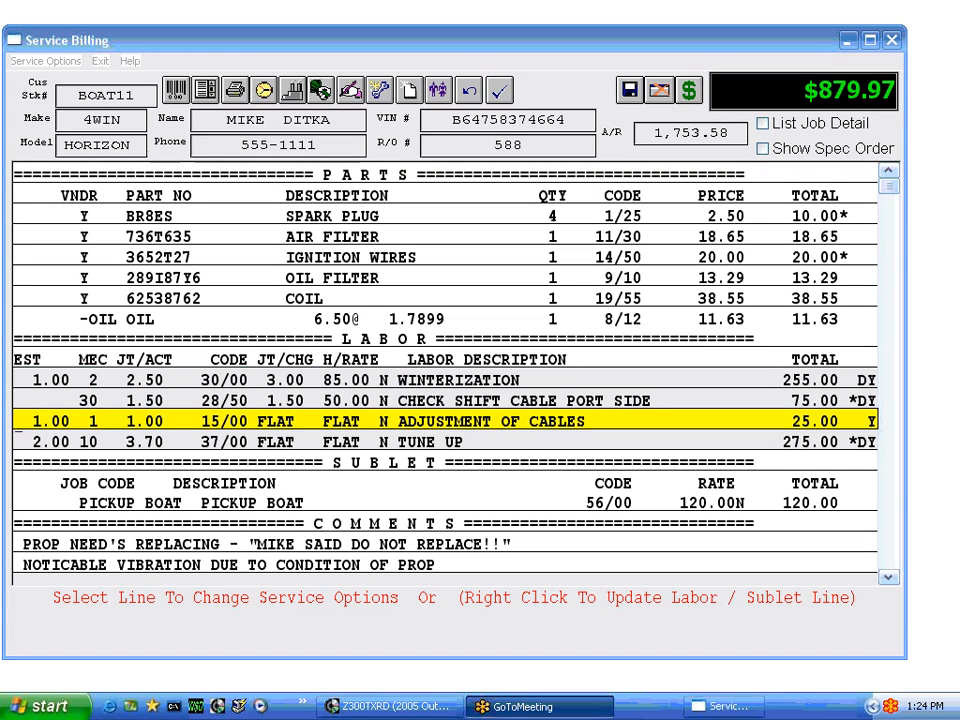
- Open the labor update form of the ADJUSTMENT OF CABLES line twice and exit it without updating
{"action": "right_click", "coordinate": [441, 427]}
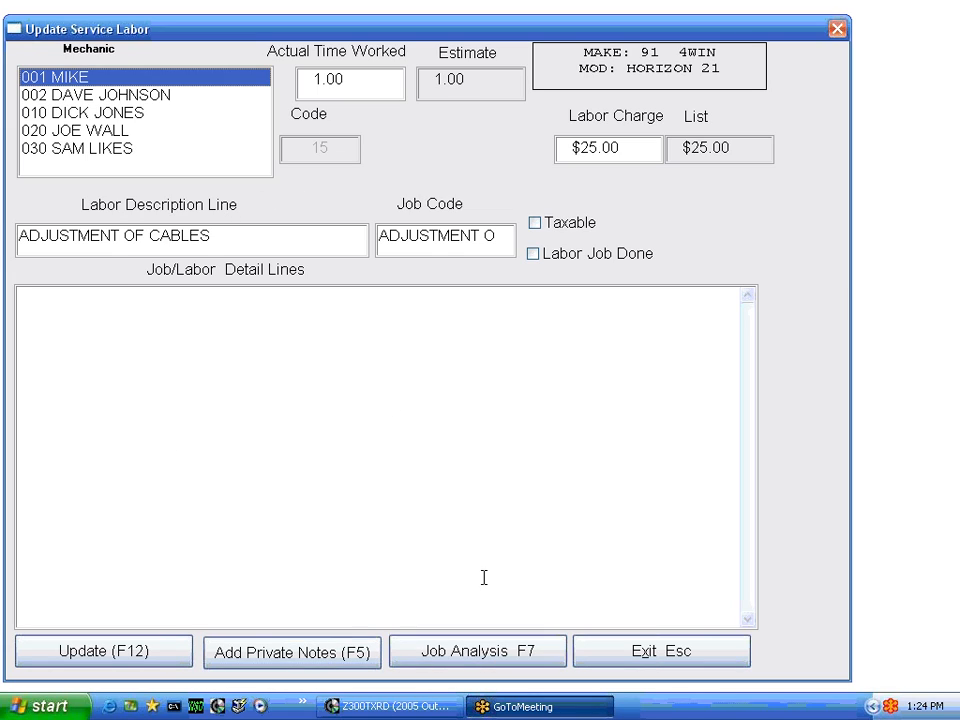
{"action": "left_click", "coordinate": [670, 652]}
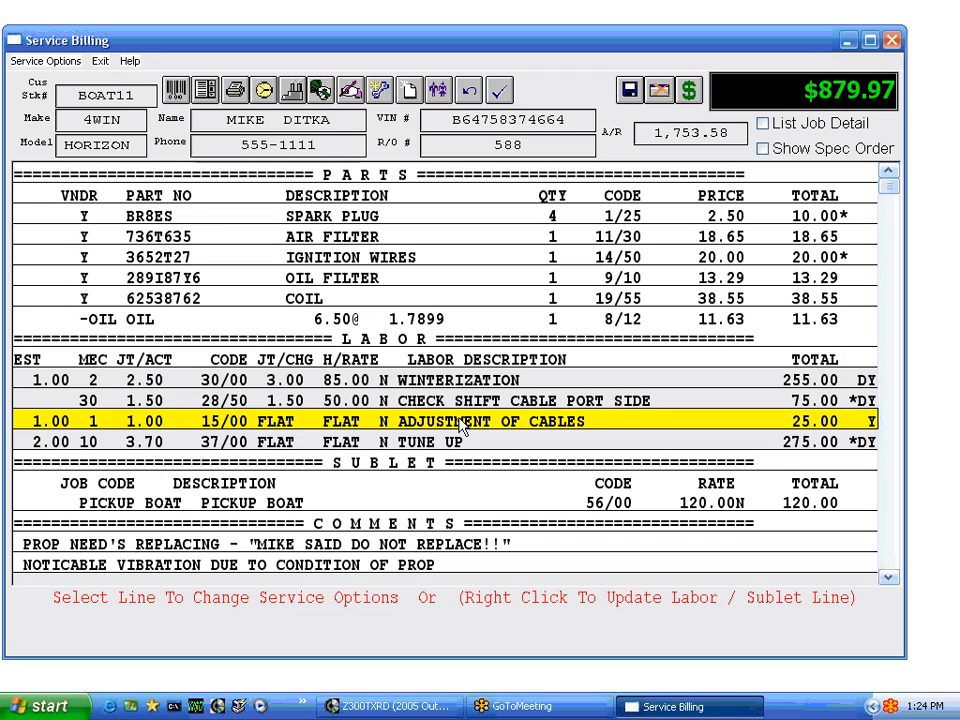
{"action": "right_click", "coordinate": [460, 425]}
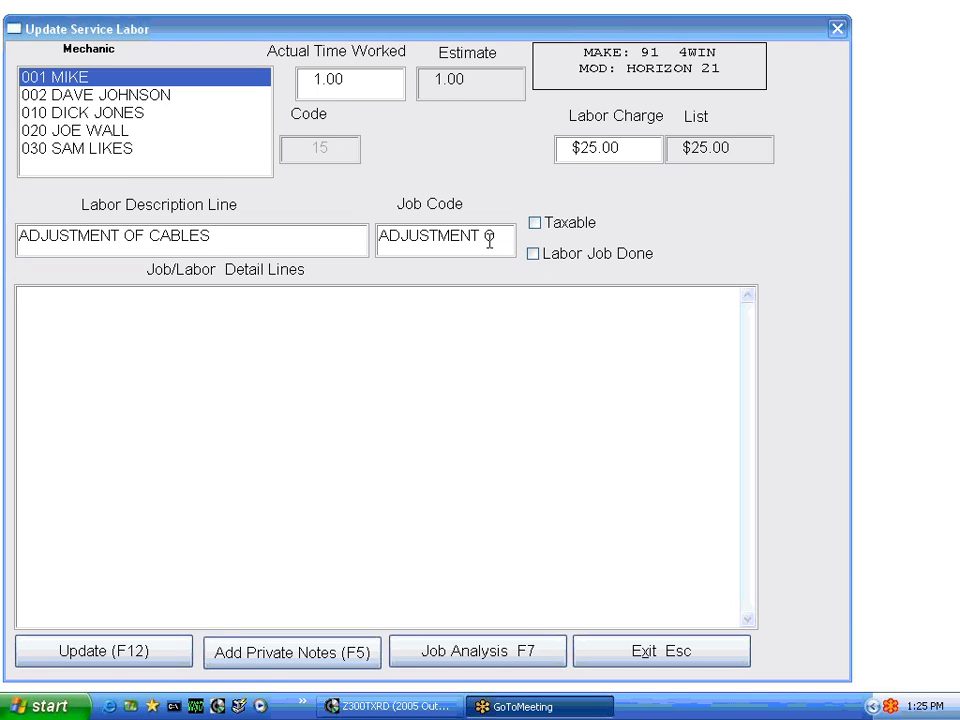
{"action": "left_click", "coordinate": [658, 655]}
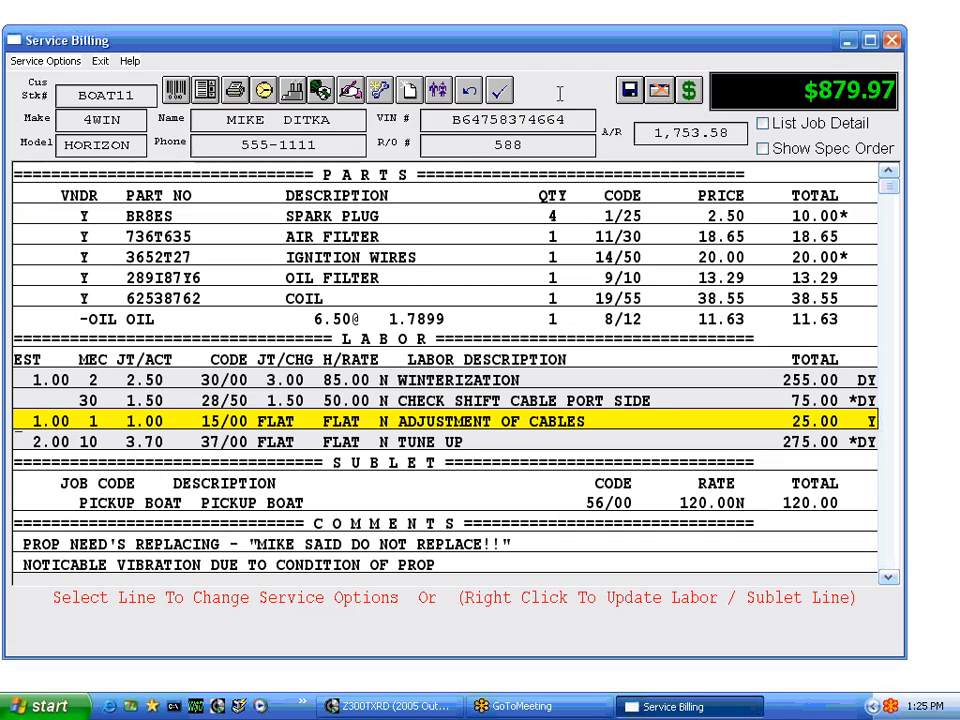
- Mark the whole repair order as done and confirm the R/O Done question
{"action": "left_click", "coordinate": [500, 90]}
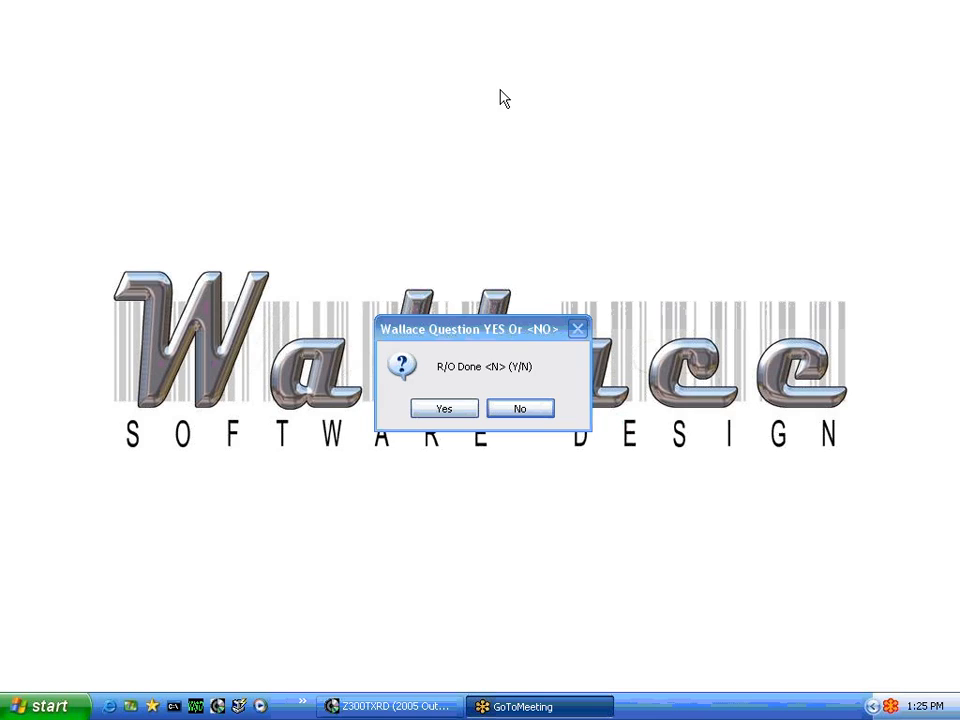
{"action": "left_click", "coordinate": [445, 411]}
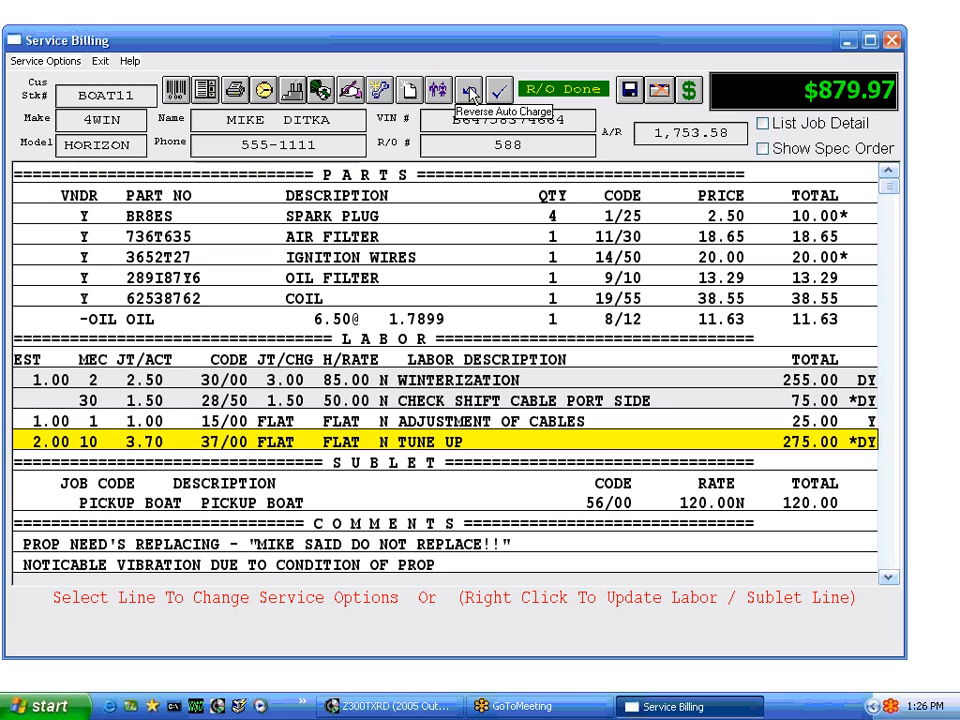
- Check the environmental / shop fee line below the comments and turn off the waste charge for this repair order
{"action": "scroll", "coordinate": [515, 227], "scroll_direction": "down", "scroll_amount": 2}
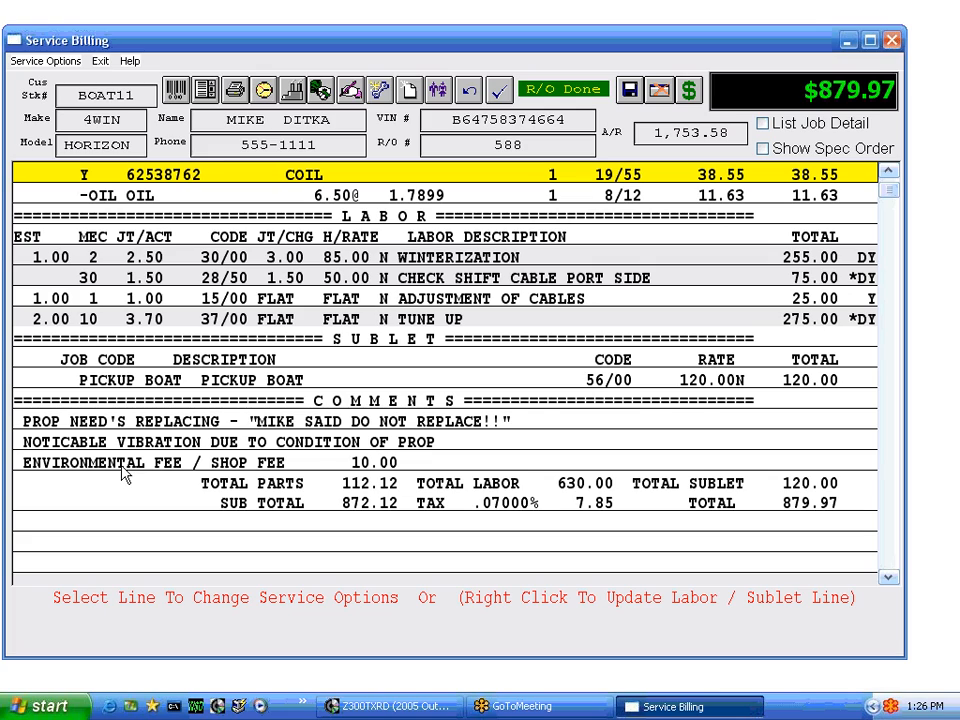
{"action": "scroll", "coordinate": [321, 455], "scroll_direction": "up", "scroll_amount": 2}
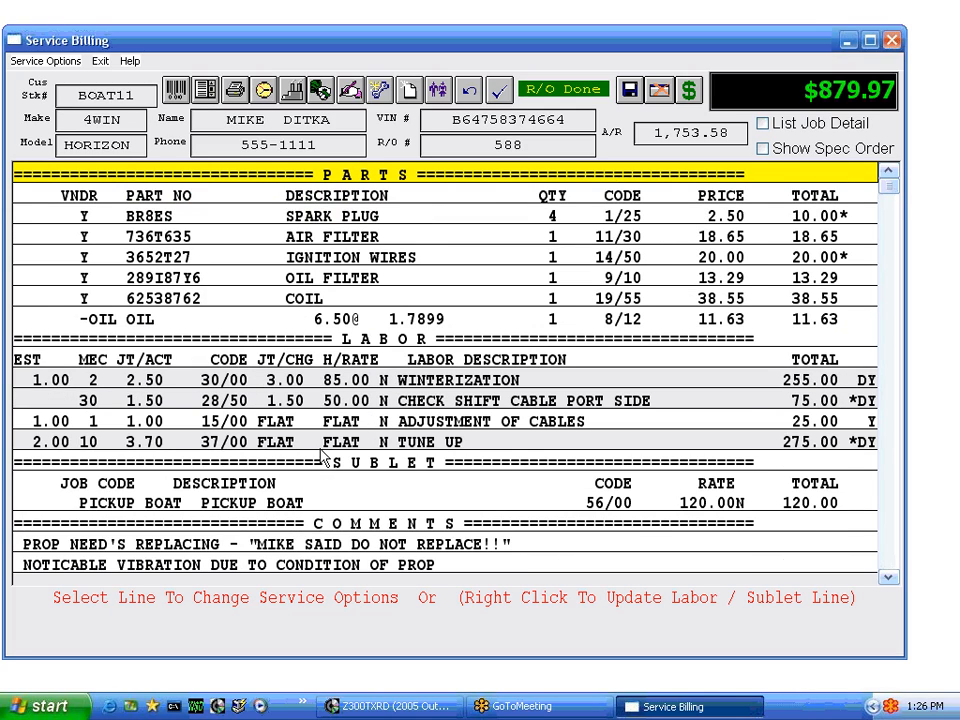
{"action": "left_click", "coordinate": [469, 92]}
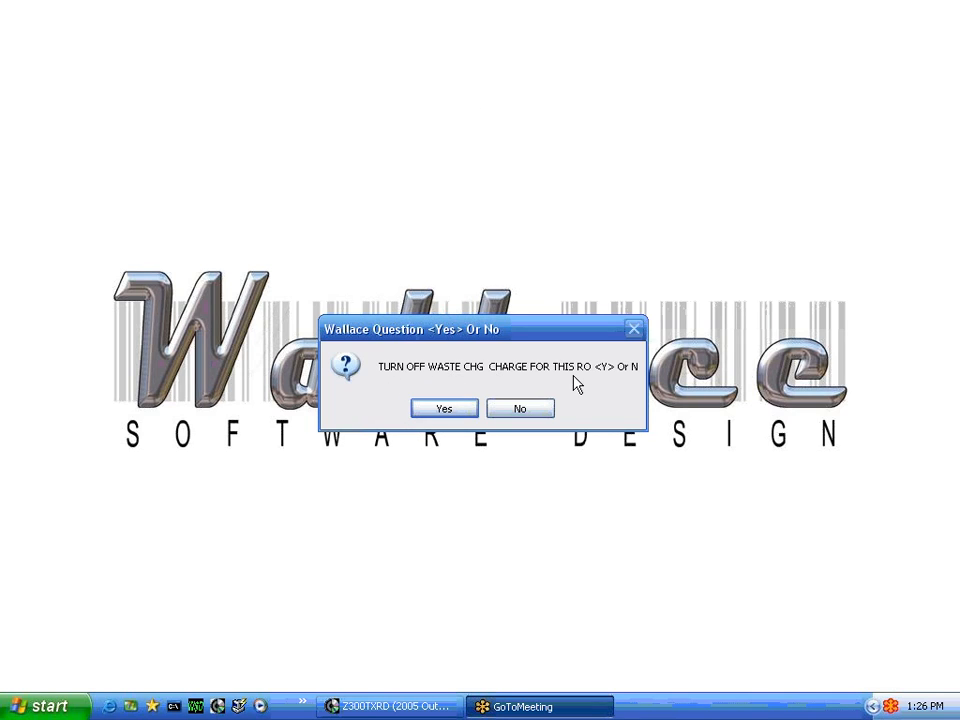
{"action": "left_click", "coordinate": [443, 412]}
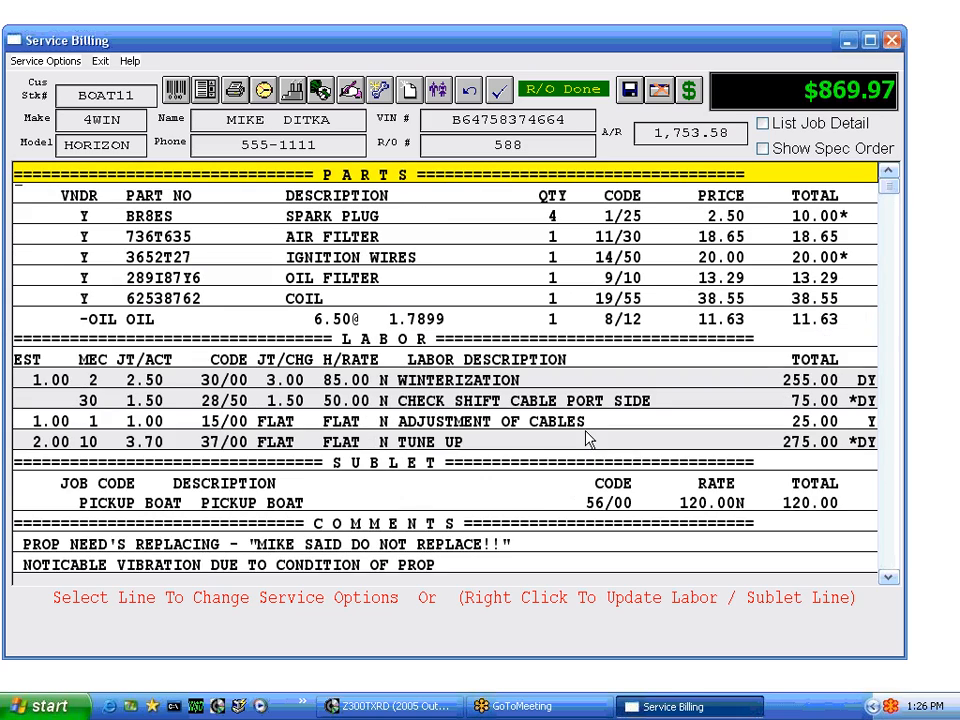
- Turn the waste charge back on for this repair order and check the fee line again
{"action": "left_click", "coordinate": [468, 93]}
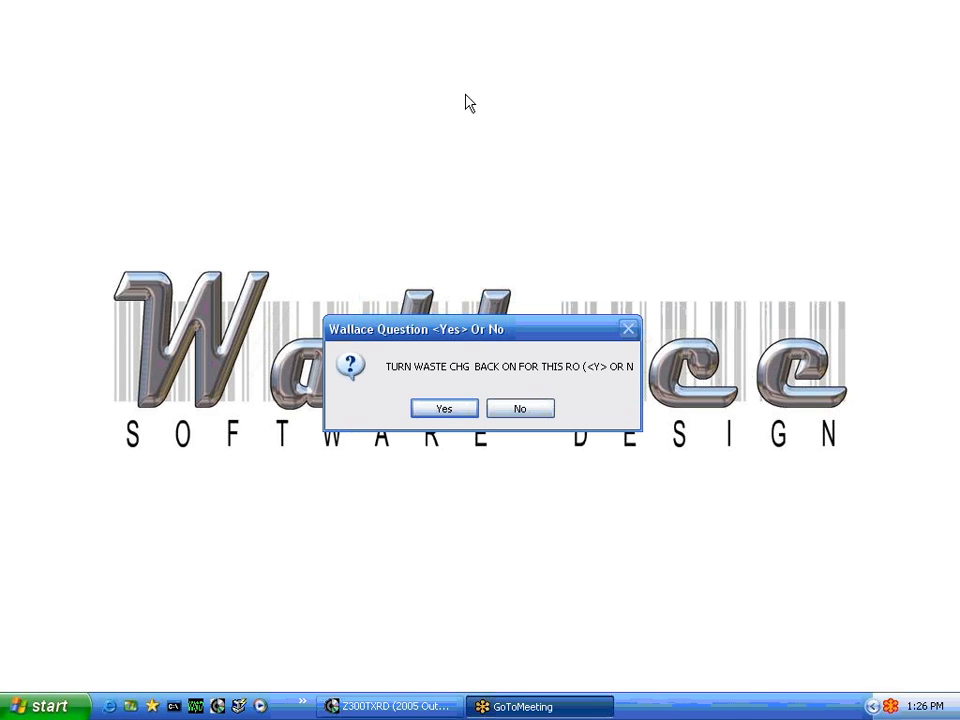
{"action": "left_click", "coordinate": [443, 409]}
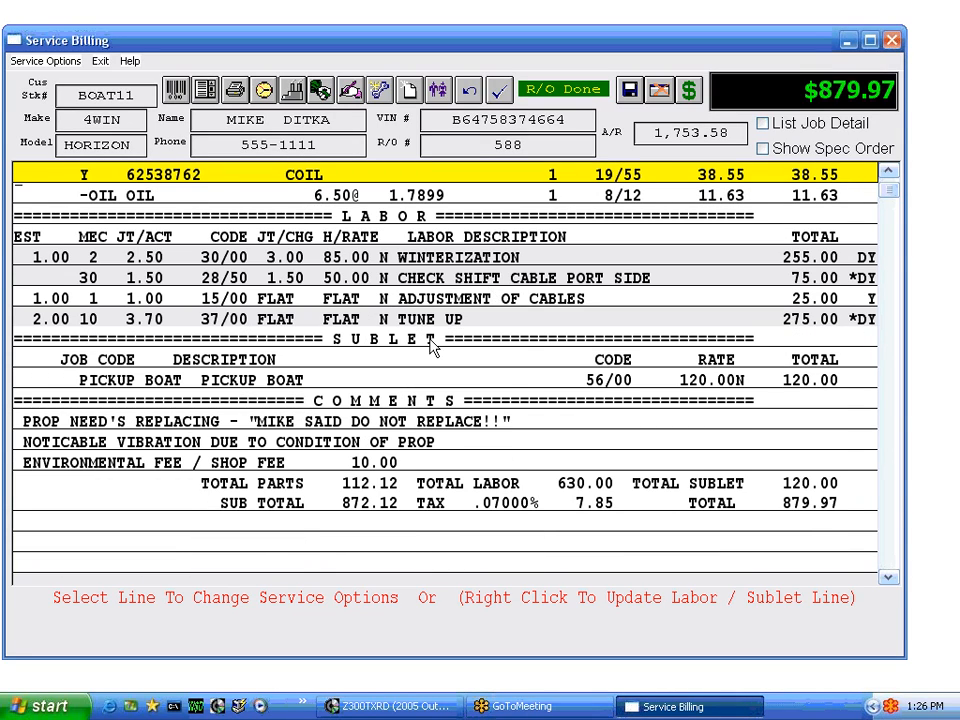
{"action": "scroll", "coordinate": [460, 337], "scroll_direction": "up", "scroll_amount": 4}
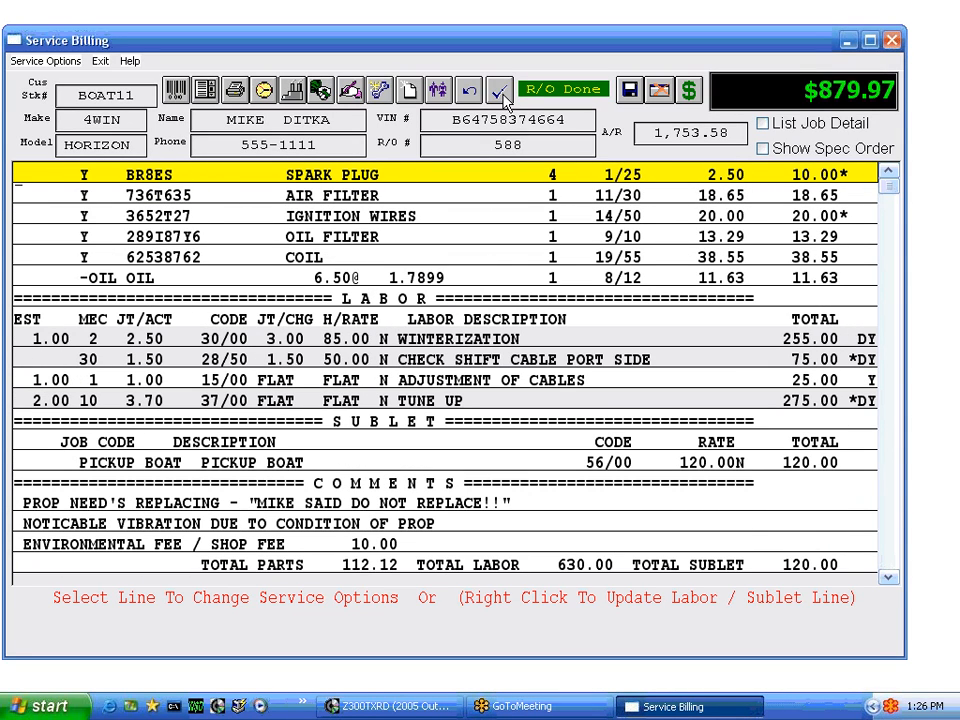
- Open the customer's accounts receivable record from the repair order and view its user-defined data
{"action": "left_click", "coordinate": [440, 90]}
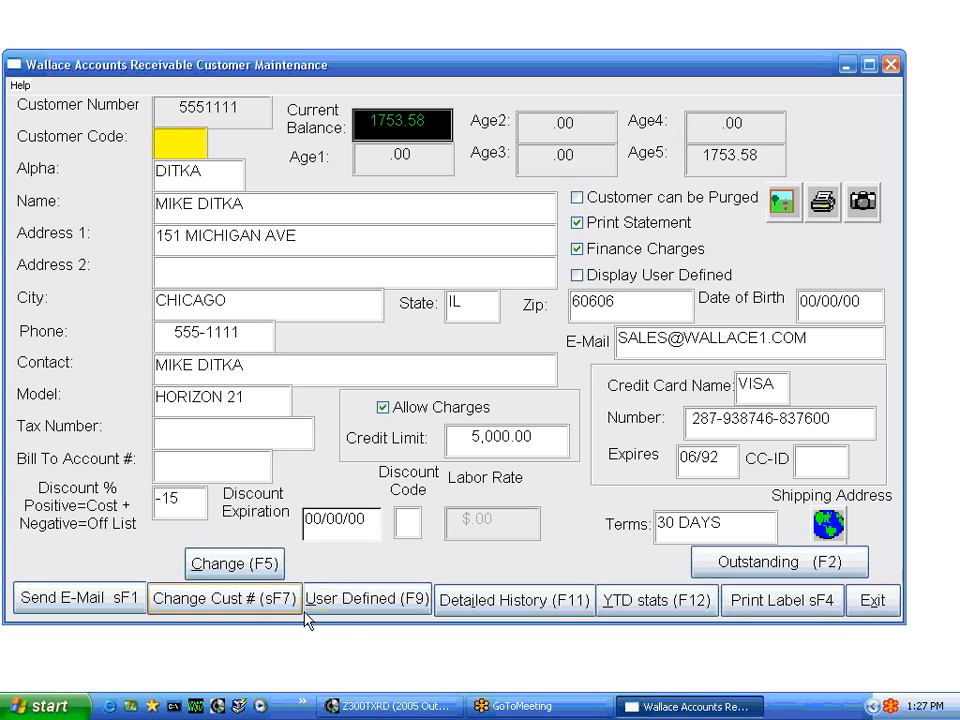
{"action": "left_click", "coordinate": [351, 609]}
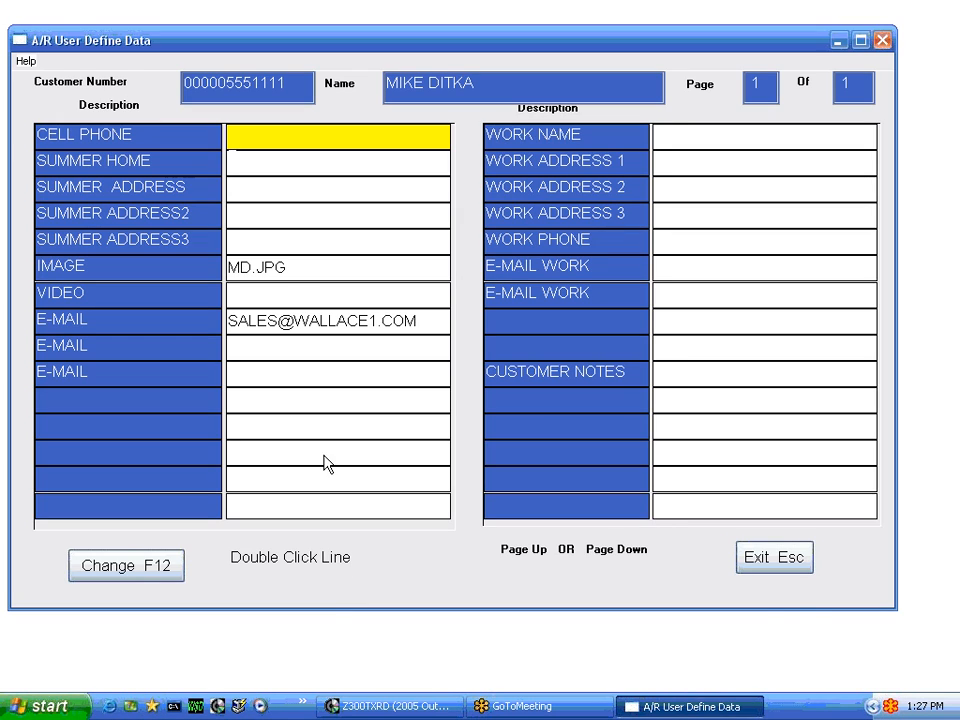
{"action": "left_click", "coordinate": [771, 563]}
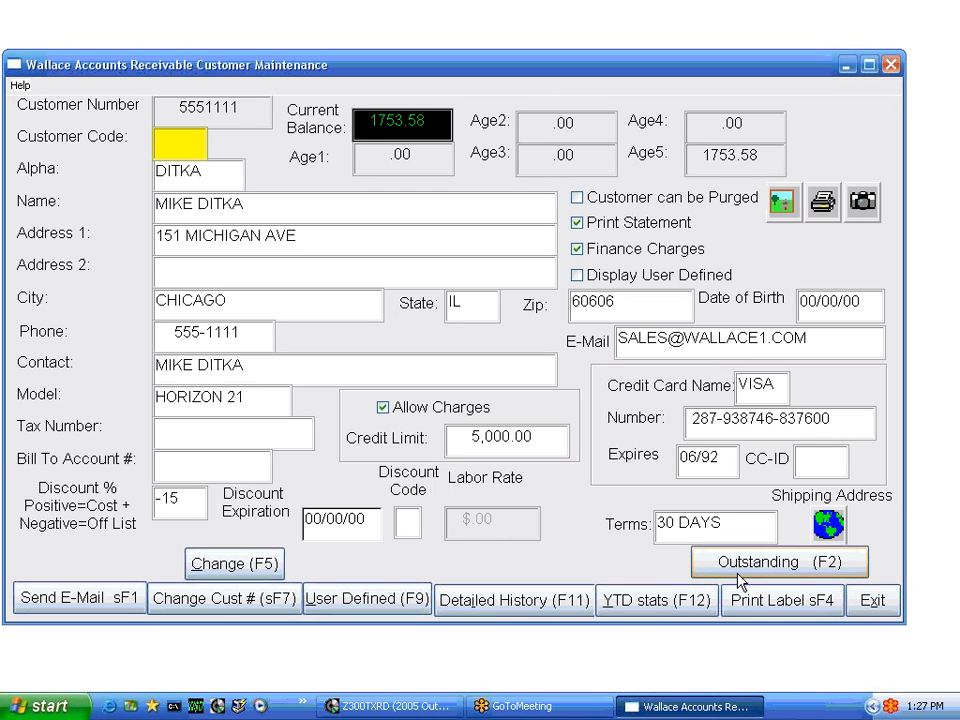
- Examine the customer's detailed account history from the newest entries up to the oldest, and return to the repair order
{"action": "left_click", "coordinate": [501, 608]}
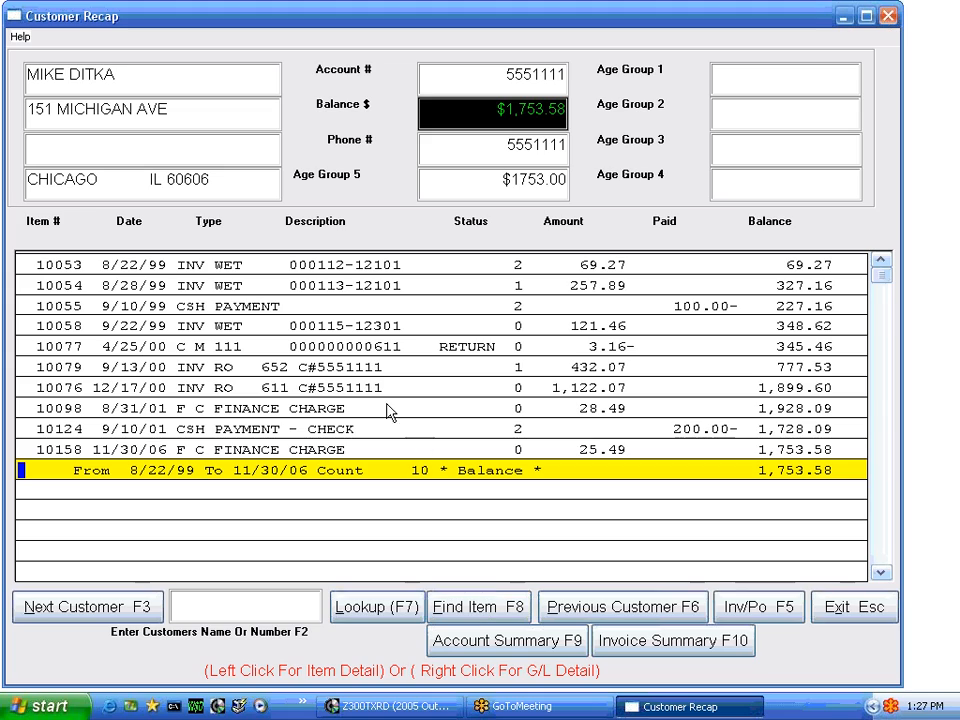
{"action": "key", "text": "Up"}
{"action": "key", "text": "Up"}
{"action": "key", "text": "Up"}
{"action": "key", "text": "Up"}
{"action": "key", "text": "Up"}
{"action": "key", "text": "Up"}
{"action": "key", "text": "Up"}
{"action": "key", "text": "Up"}
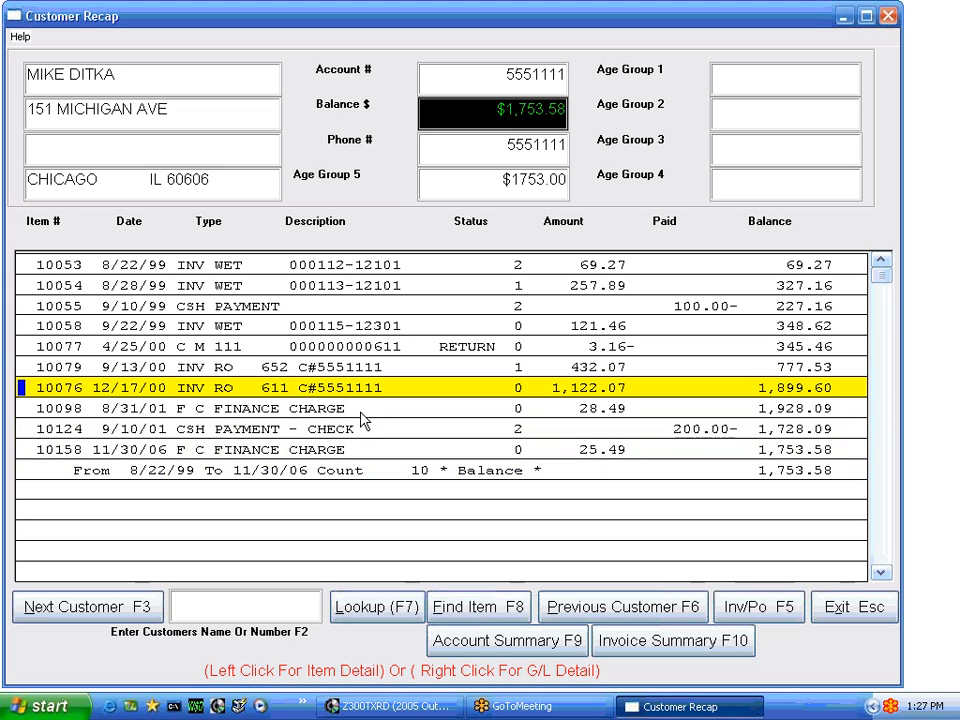
{"action": "key", "text": "Up"}
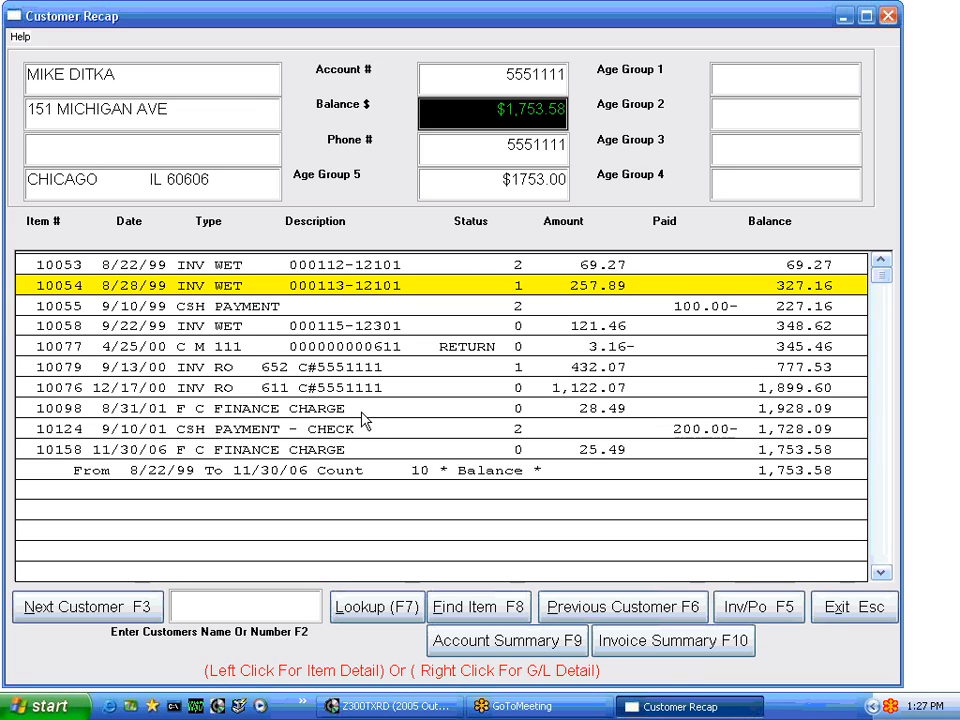
{"action": "key", "text": "Return"}
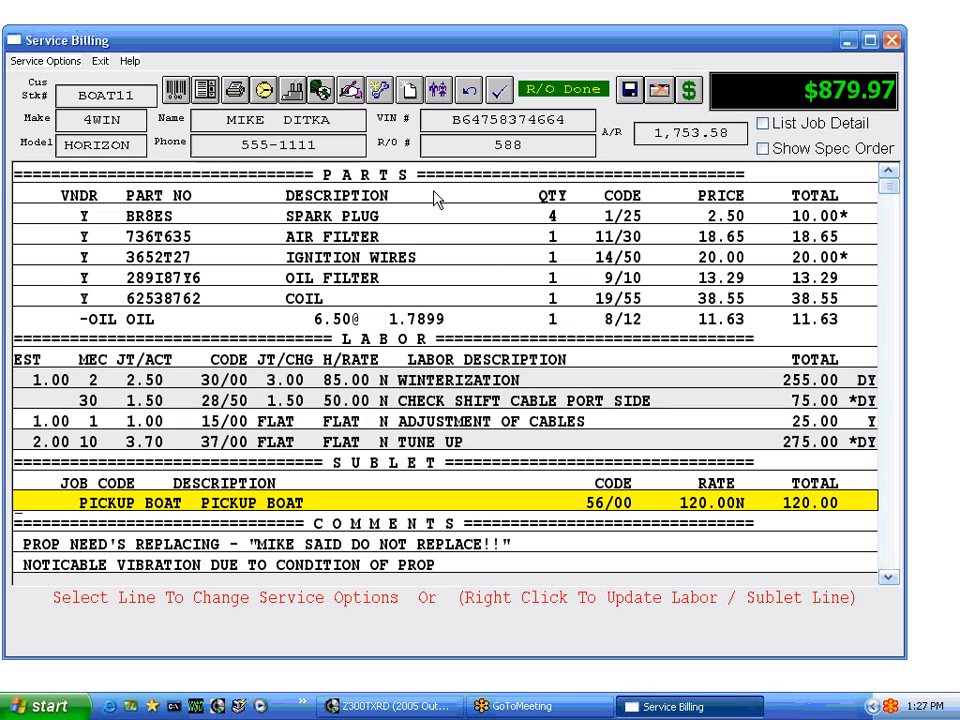
- Open the repair order's customer and boat details and look through the VIN, description, option, warranty and product fields
{"action": "left_click", "coordinate": [409, 91]}
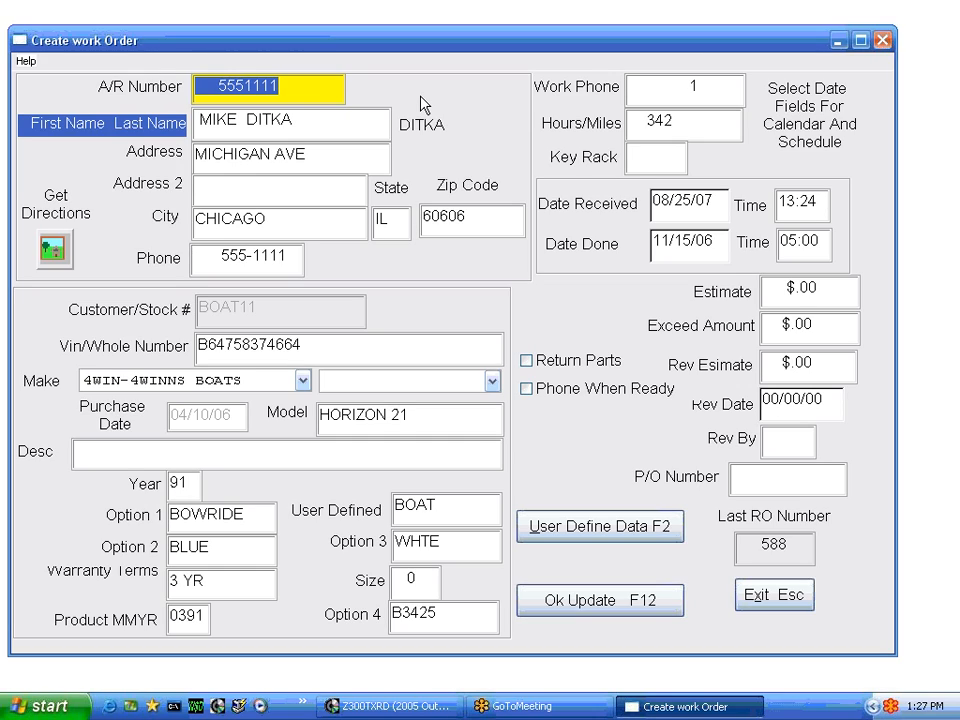
{"action": "left_click", "coordinate": [319, 341]}
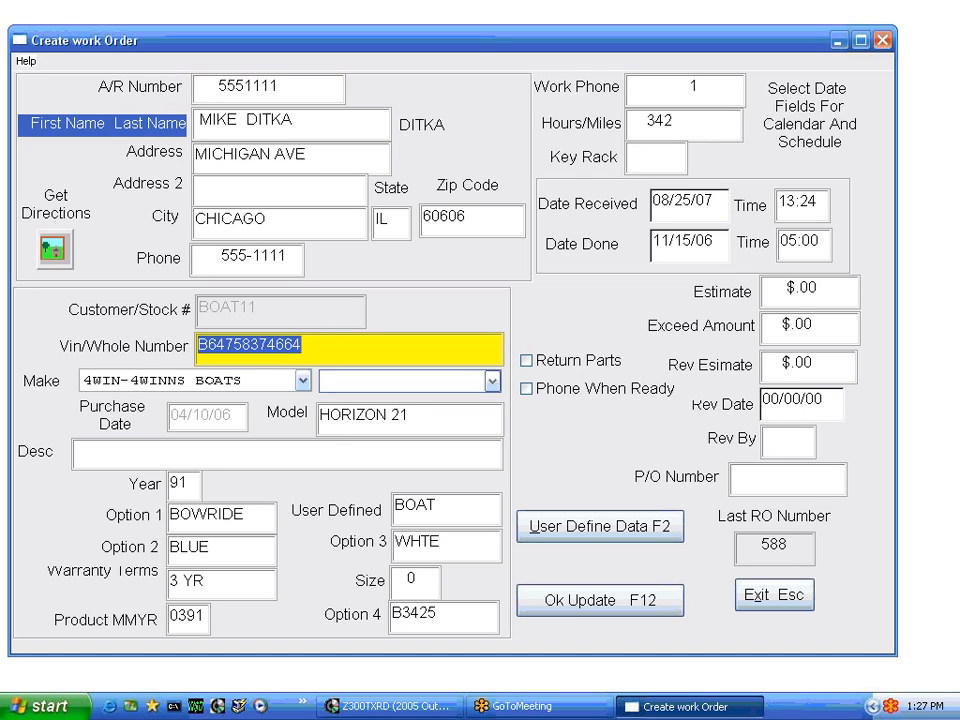
{"action": "left_click", "coordinate": [137, 454]}
{"action": "left_click", "coordinate": [205, 544]}
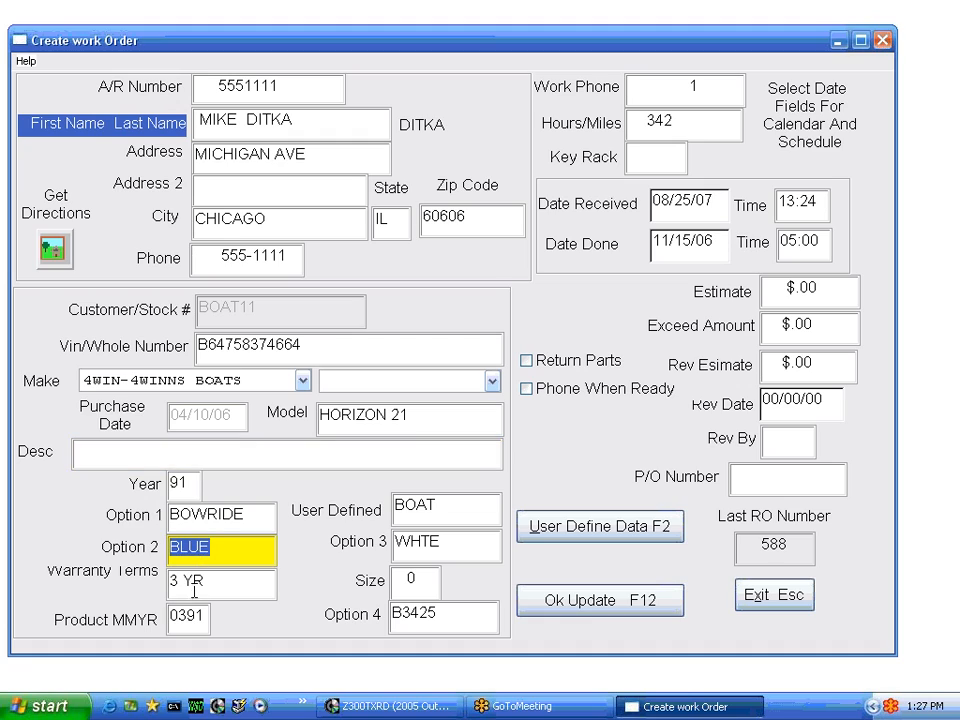
{"action": "left_click", "coordinate": [250, 580]}
{"action": "key", "text": "Tab"}
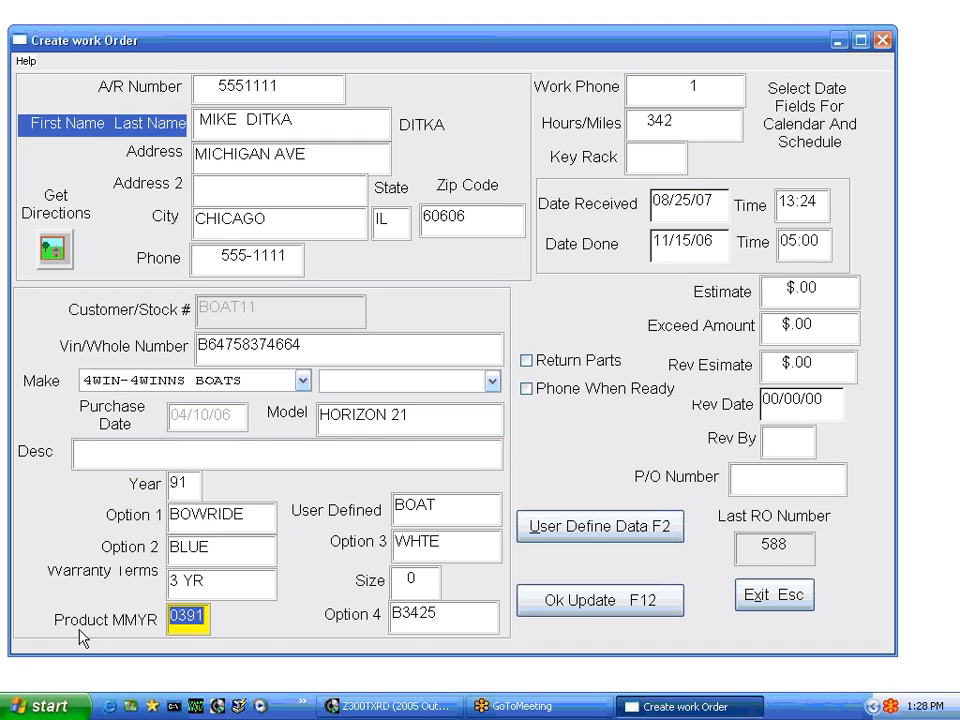
- View the first page of the boat's user-defined data, exit it and accept the work order details without changes
{"action": "left_click", "coordinate": [597, 530]}
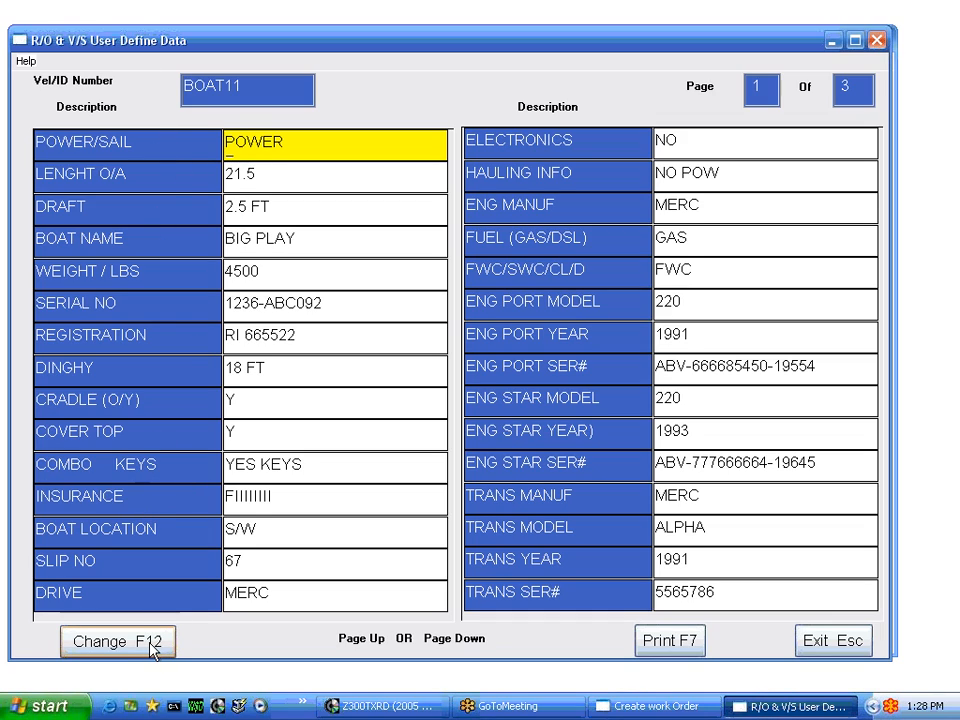
{"action": "left_click", "coordinate": [806, 642]}
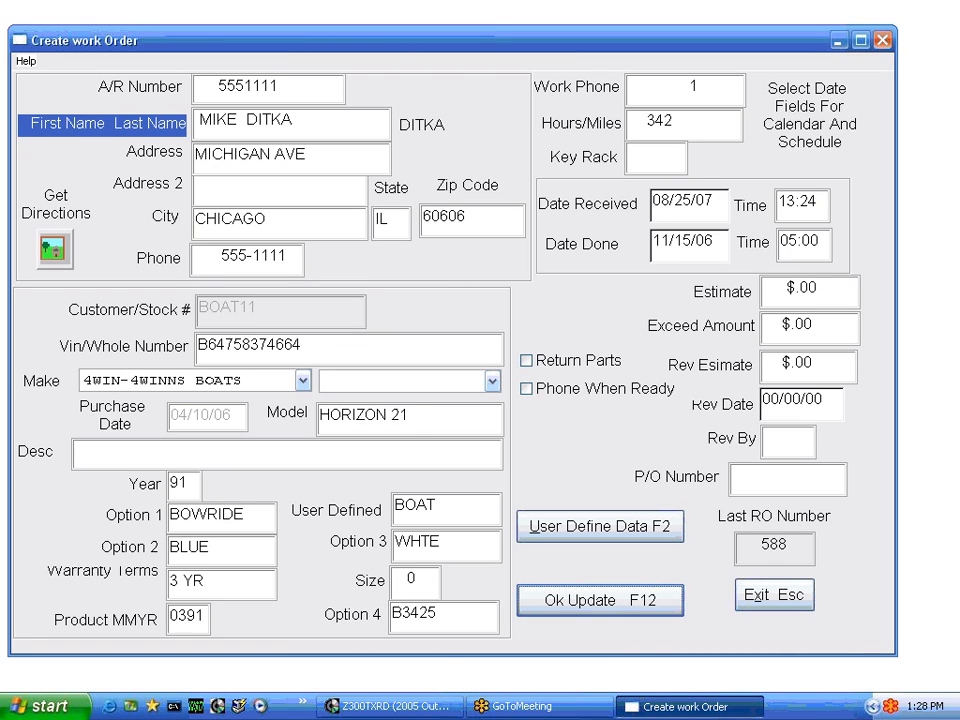
{"action": "left_click", "coordinate": [575, 596]}
{"action": "left_click", "coordinate": [576, 605]}
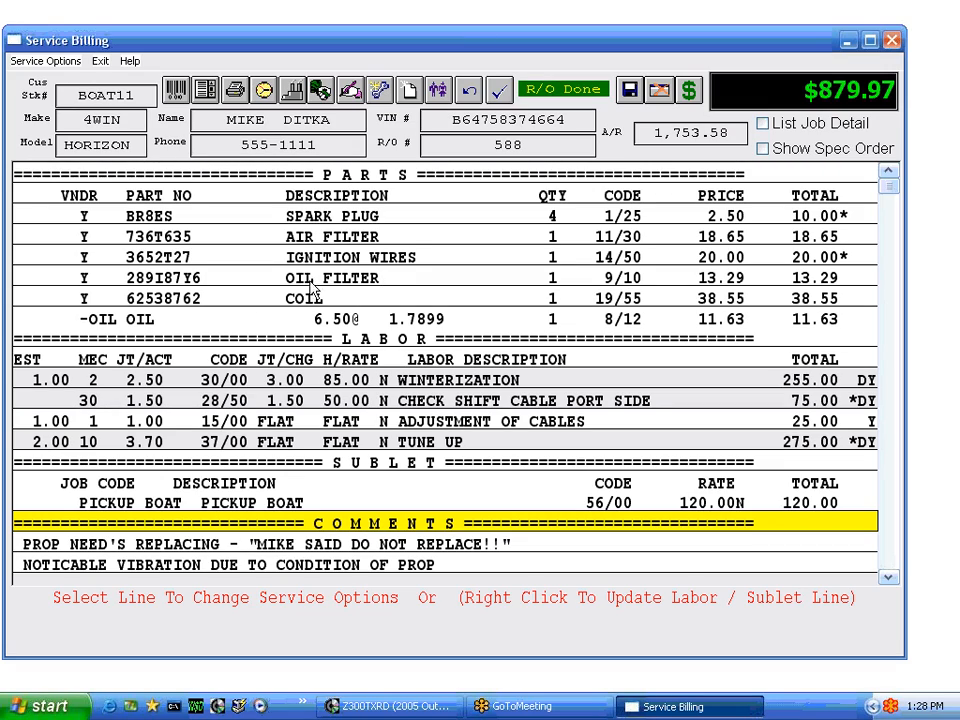
- Open the boat's repair order history, examine the past parts and labor lines back to the first repair order, and exit
{"action": "left_click", "coordinate": [380, 96]}
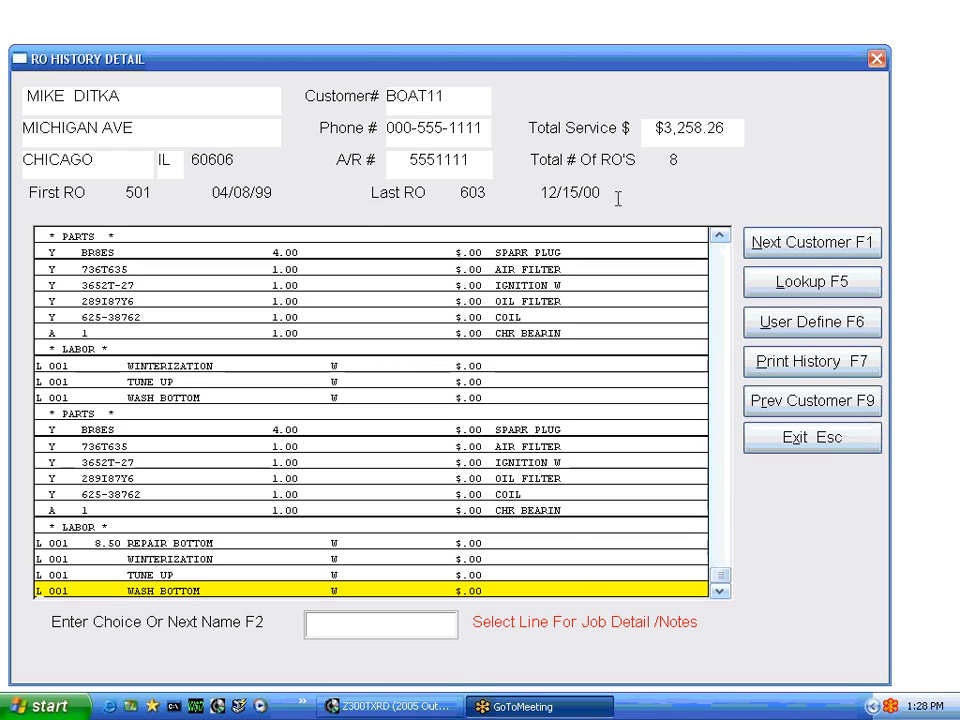
{"action": "key", "text": "Page_Up"}
{"action": "key", "text": "Down"}
{"action": "key", "text": "Down"}
{"action": "key", "text": "Down"}
{"action": "key", "text": "Down"}
{"action": "key", "text": "Down"}
{"action": "key", "text": "Down"}
{"action": "key", "text": "Down"}
{"action": "key", "text": "Down"}
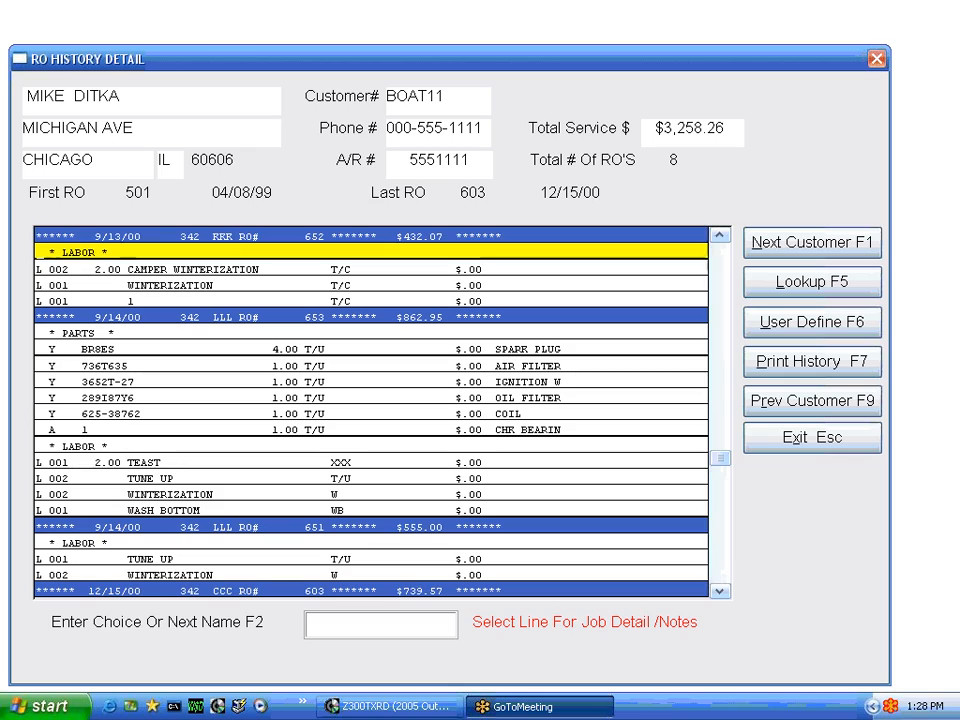
{"action": "key", "text": "Down"}
{"action": "key", "text": "Down"}
{"action": "key", "text": "Down"}
{"action": "key", "text": "Down"}
{"action": "key", "text": "Down"}
{"action": "key", "text": "Down"}
{"action": "key", "text": "Down"}
{"action": "key", "text": "Down"}
{"action": "key", "text": "Down"}
{"action": "key", "text": "Down"}
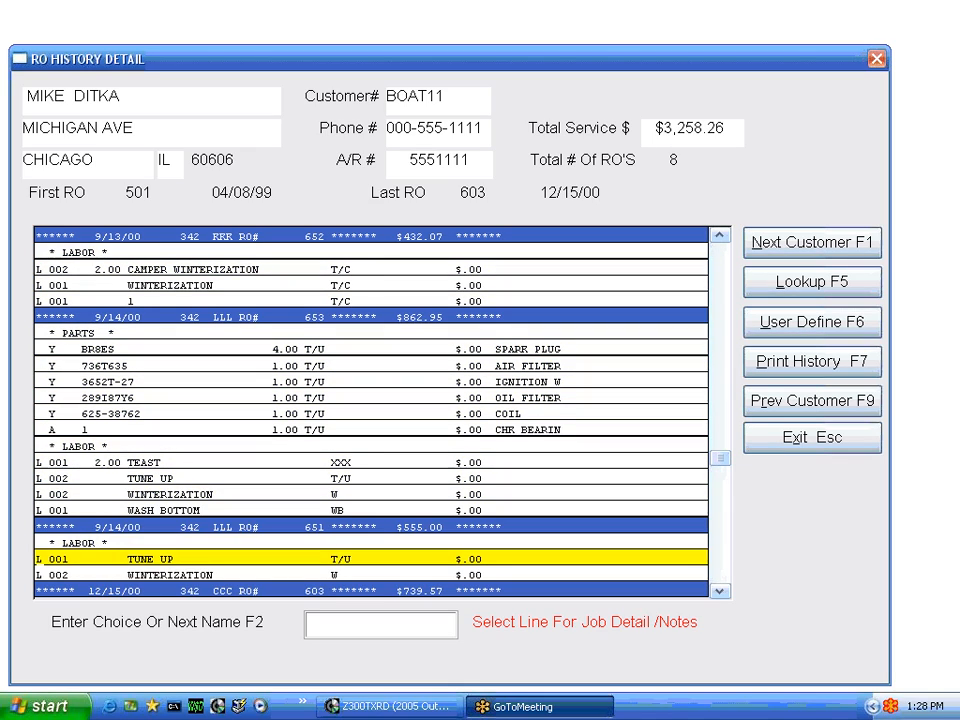
{"action": "key", "text": "Down"}
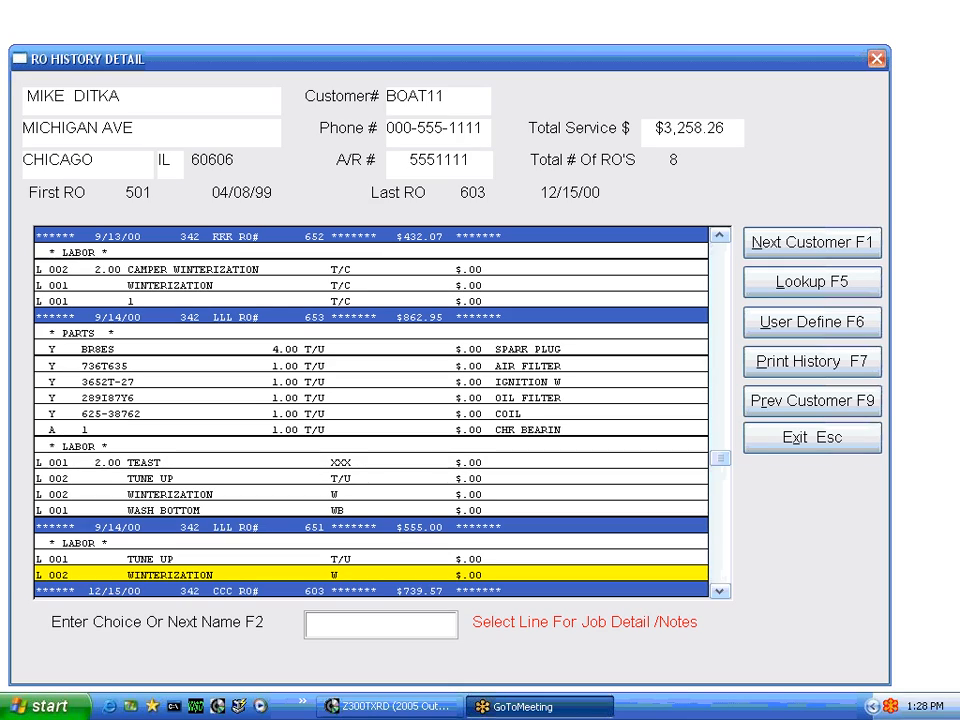
{"action": "key", "text": "Up"}
{"action": "key", "text": "Up"}
{"action": "key", "text": "Up"}
{"action": "key", "text": "Up"}
{"action": "key", "text": "Page_Up"}
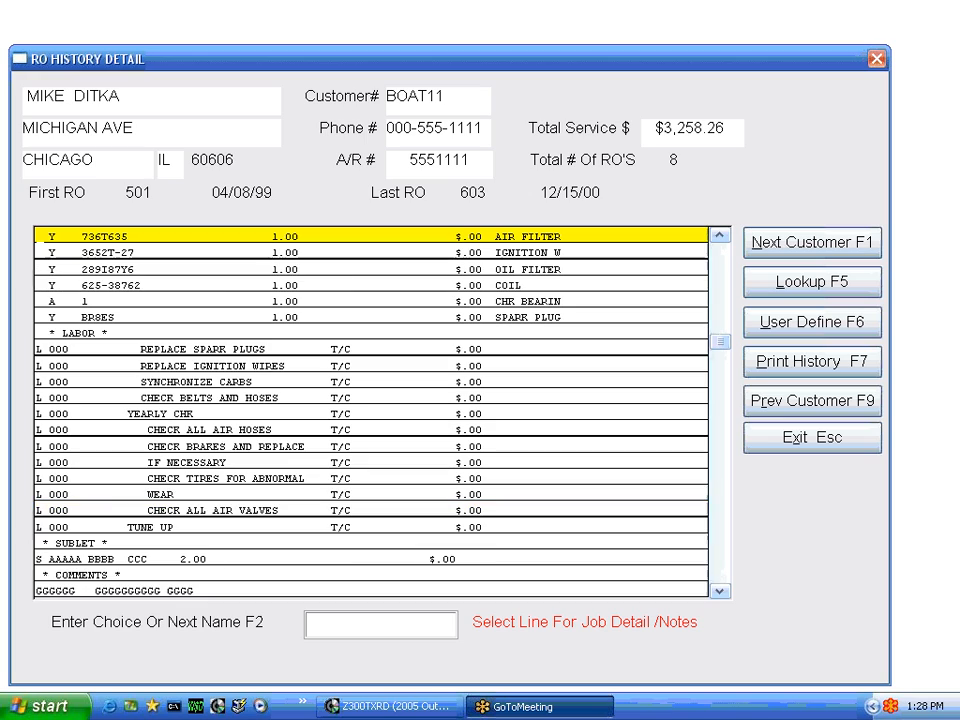
{"action": "key", "text": "Page_Up"}
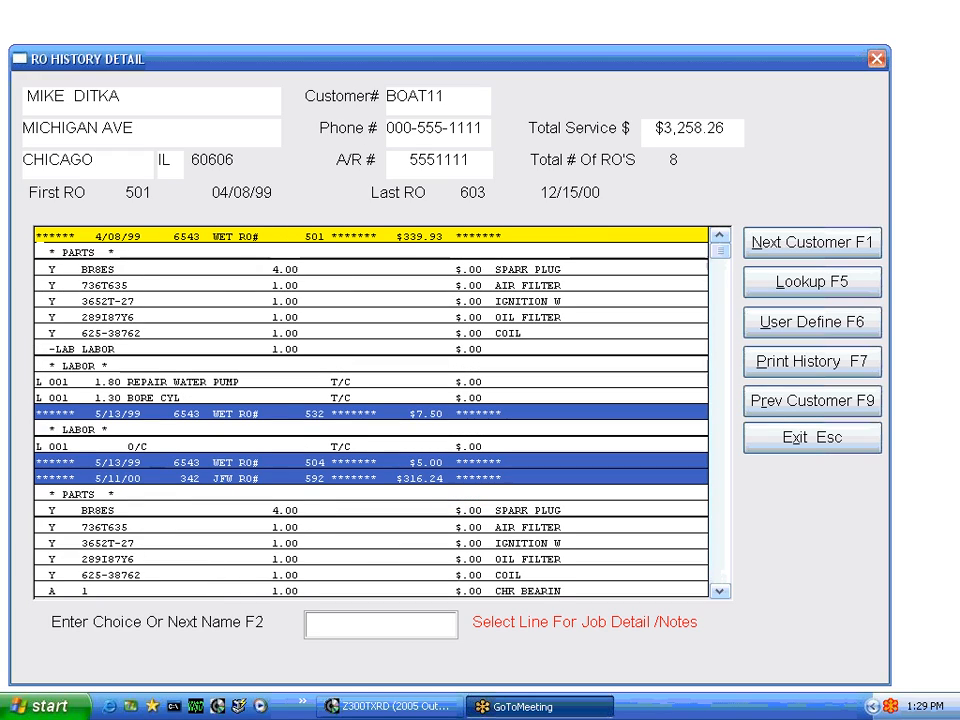
{"action": "left_click", "coordinate": [786, 445]}
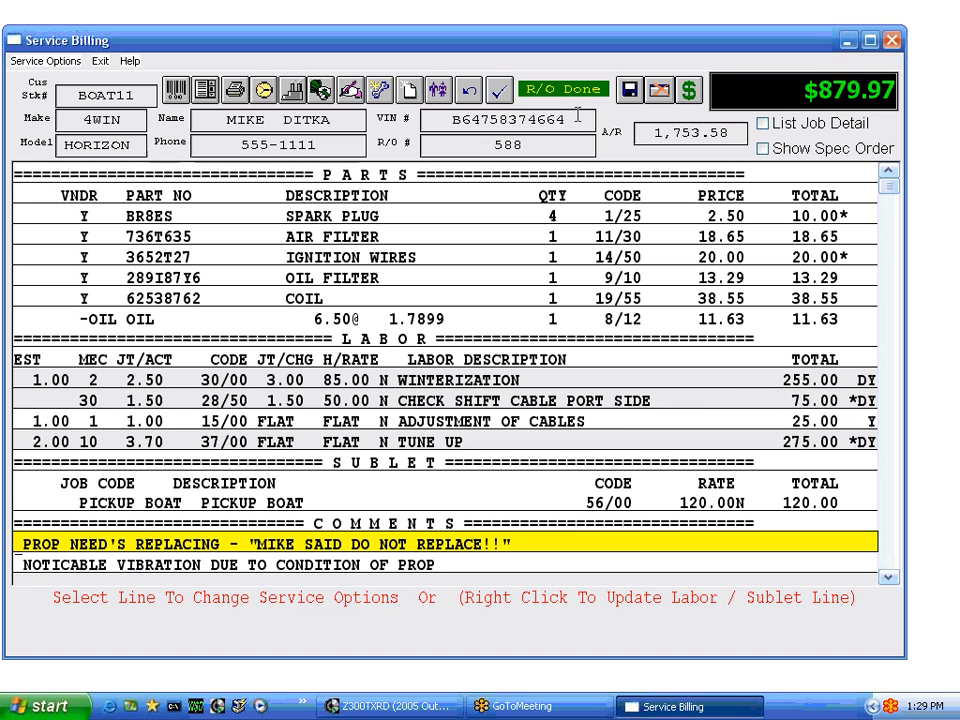
- View the work order comments and exit them without changes
{"action": "left_click", "coordinate": [352, 92]}
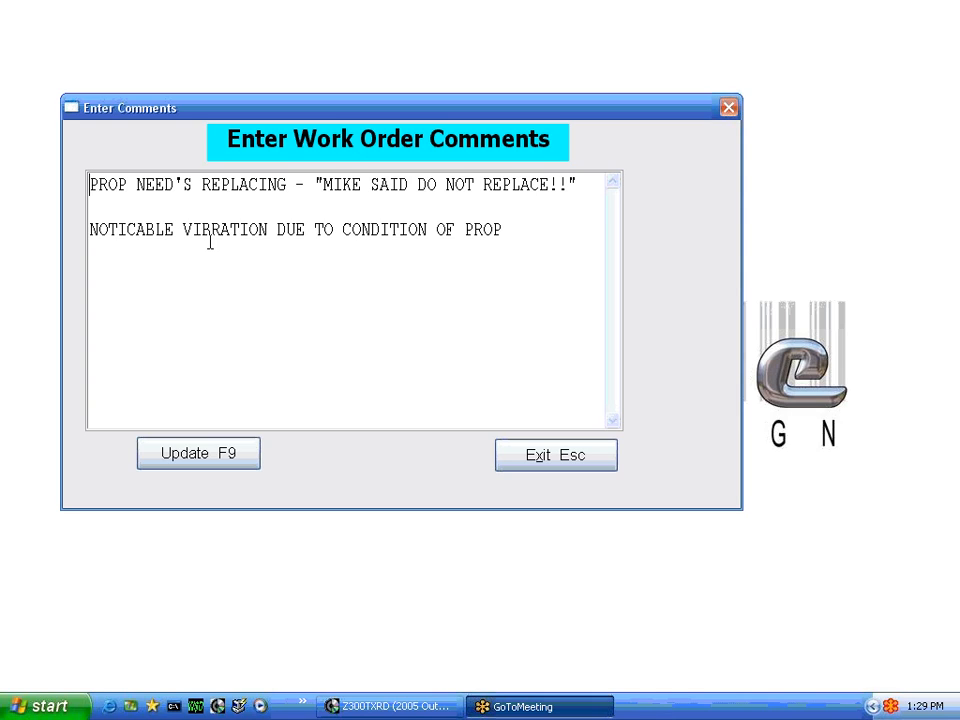
{"action": "left_click", "coordinate": [530, 465]}
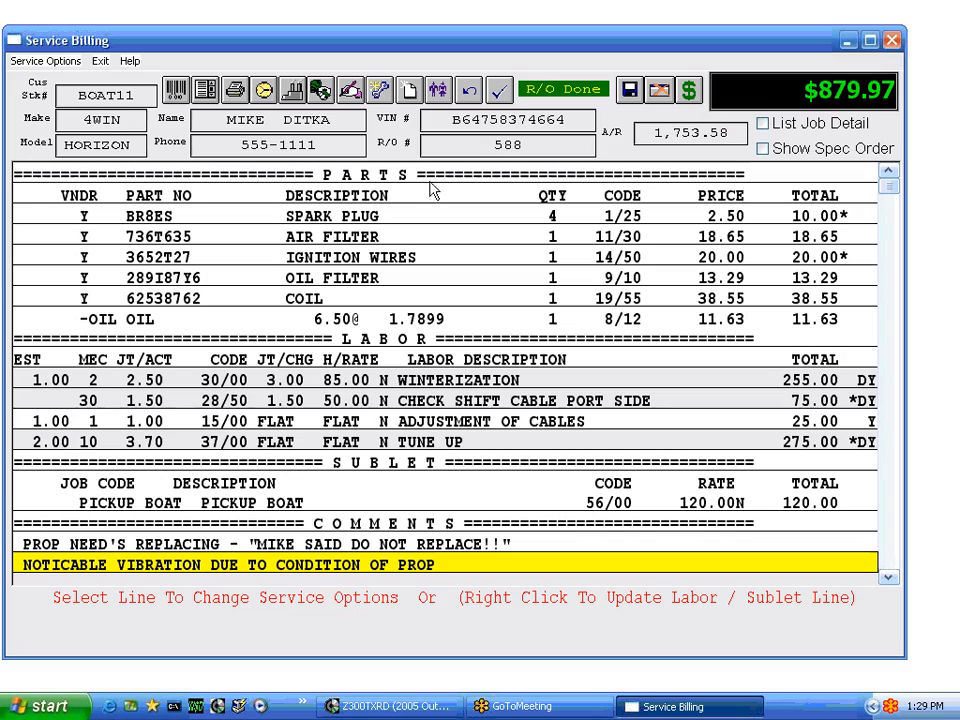
- Add a non-taxable sublet line PAINT with a $100.00 cost, a $200.00 charge and job code PAINT
{"action": "left_click", "coordinate": [321, 91]}
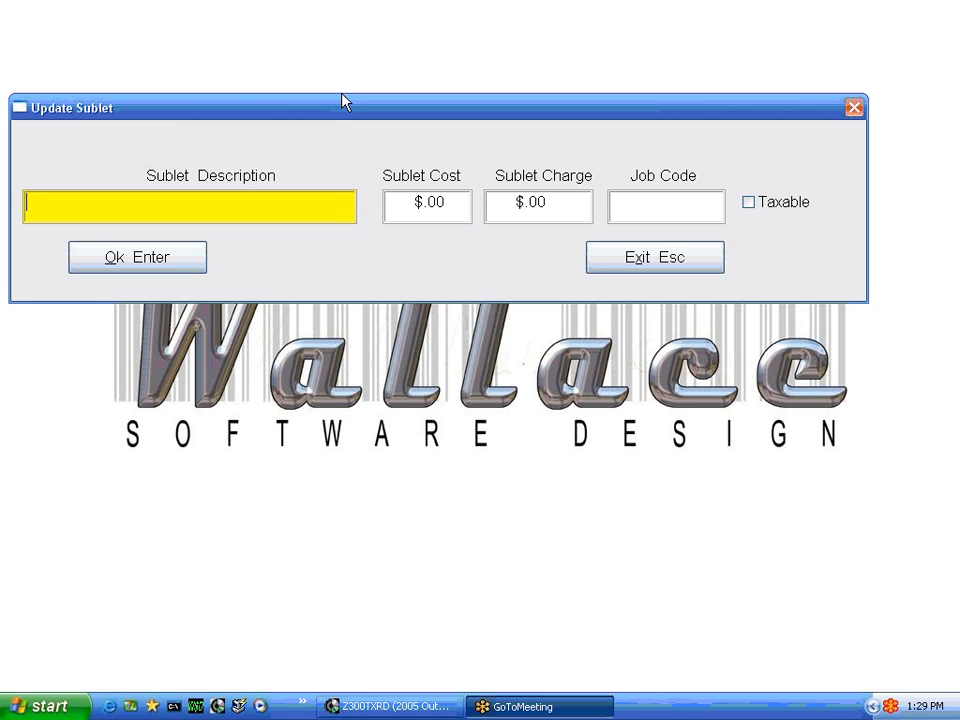
{"action": "type", "text": "PAINT"}
{"action": "key", "text": "Tab"}
{"action": "type", "text": "100"}
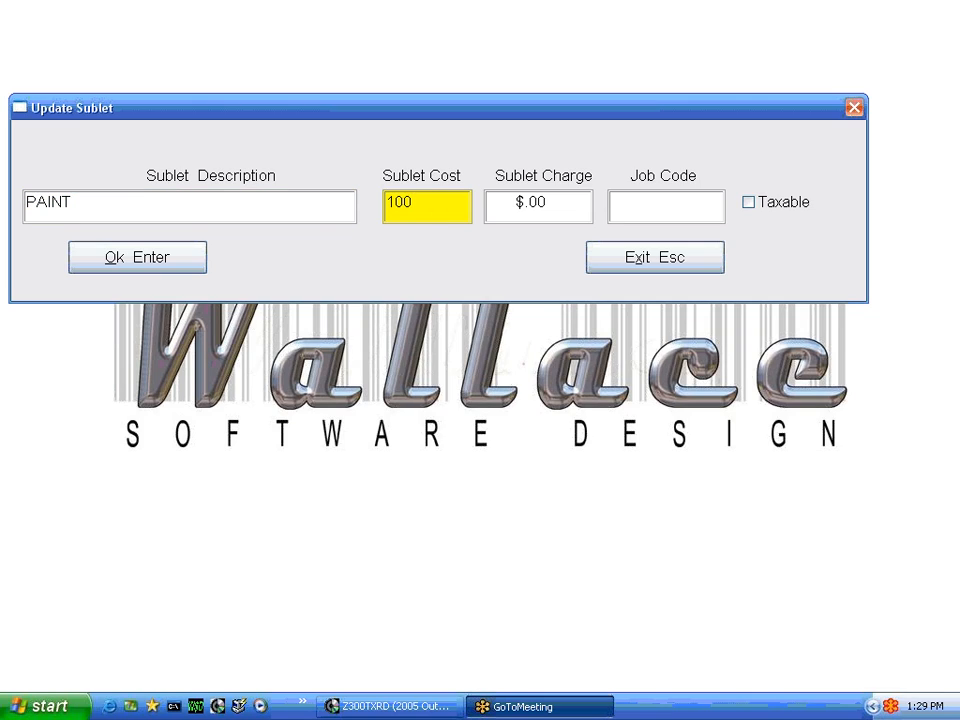
{"action": "key", "text": "Tab"}
{"action": "type", "text": "200"}
{"action": "key", "text": "Tab"}
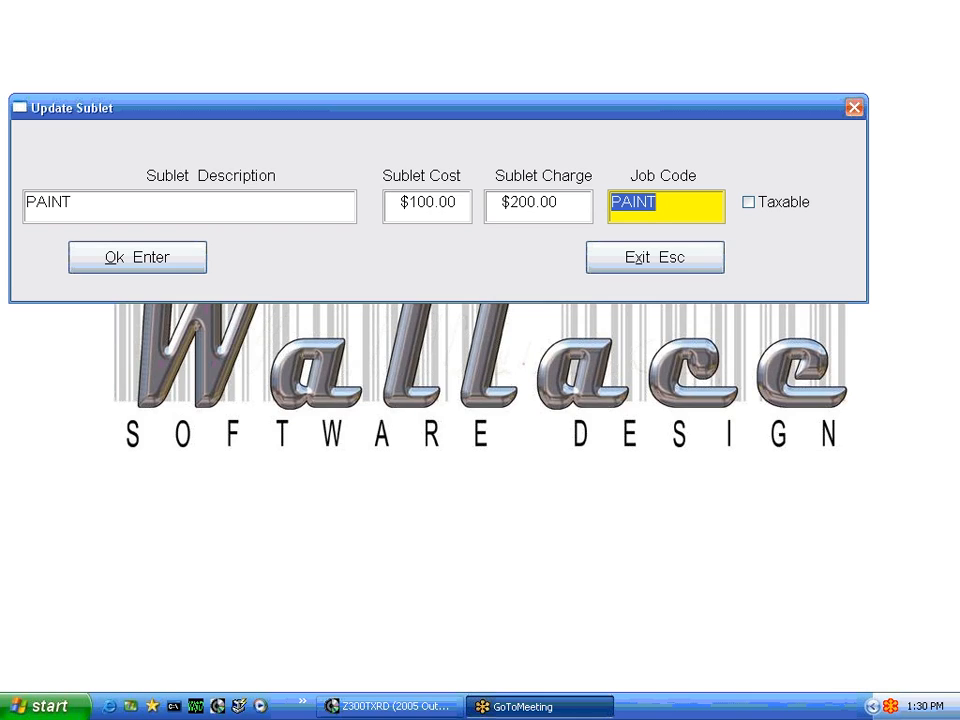
{"action": "key", "text": "Tab"}
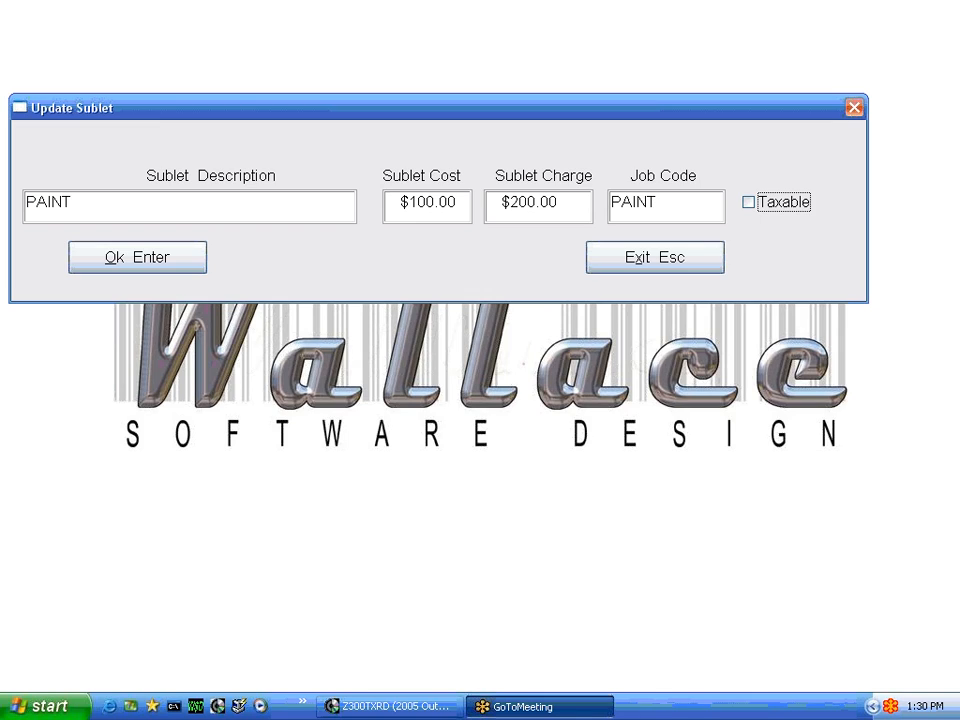
{"action": "key", "text": "Return"}
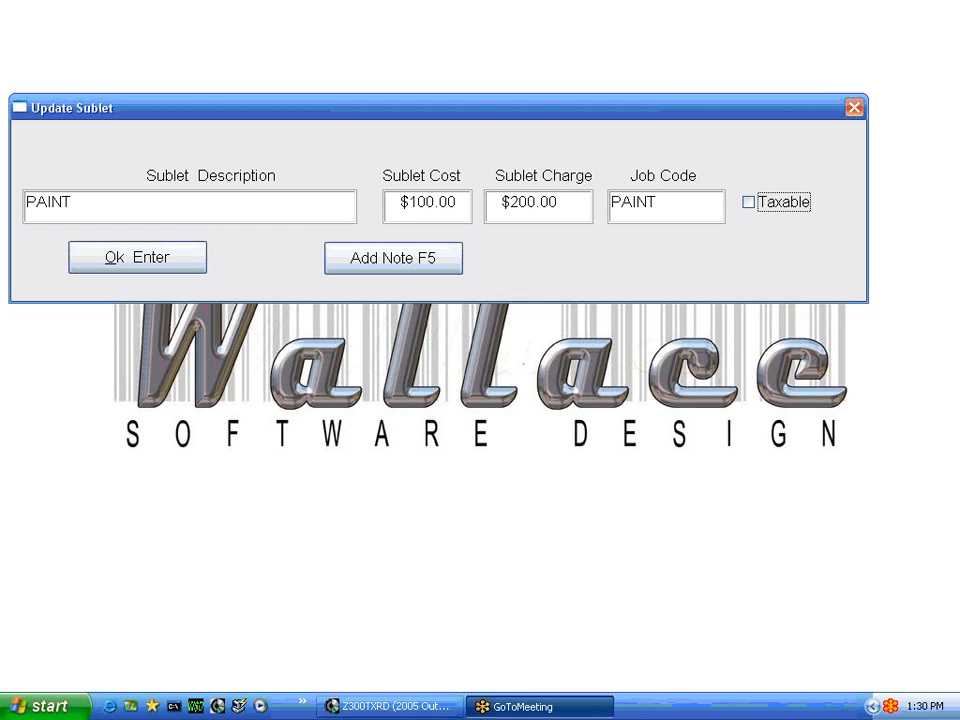
- Open the customer note for the PAINT sublet, exit without saving it, and leave sublet entry
{"action": "key", "text": "F5"}
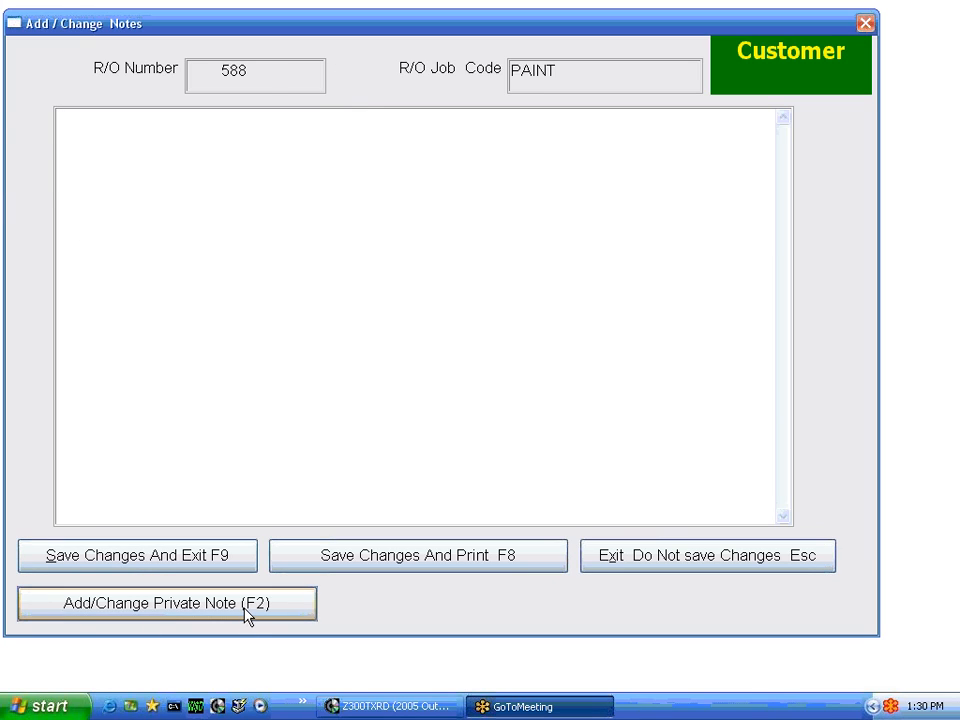
{"action": "left_click", "coordinate": [634, 568]}
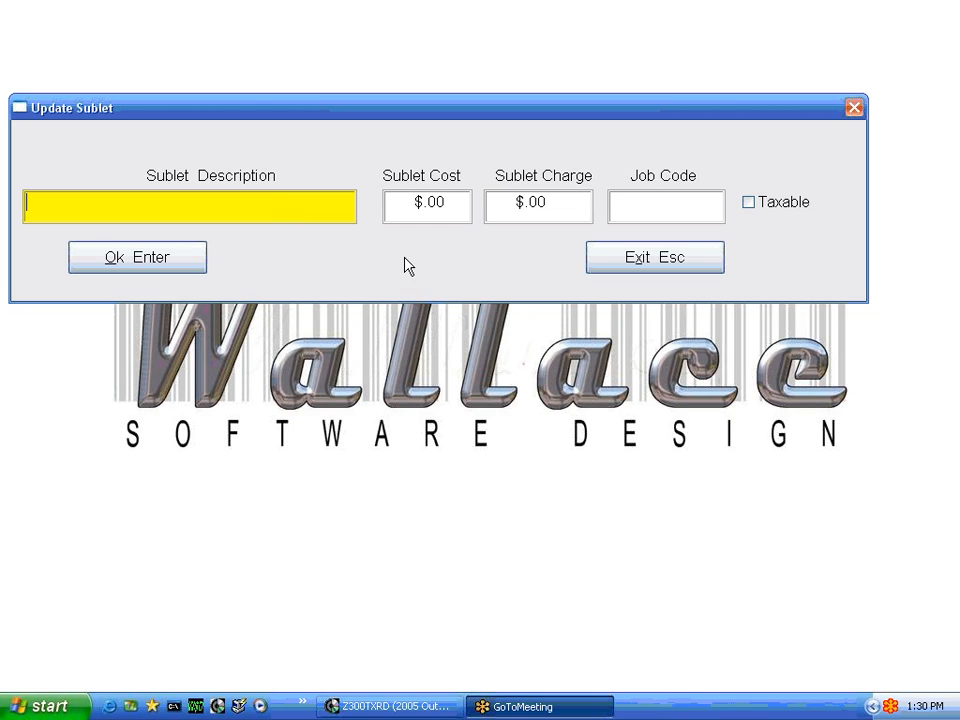
{"action": "left_click", "coordinate": [630, 258]}
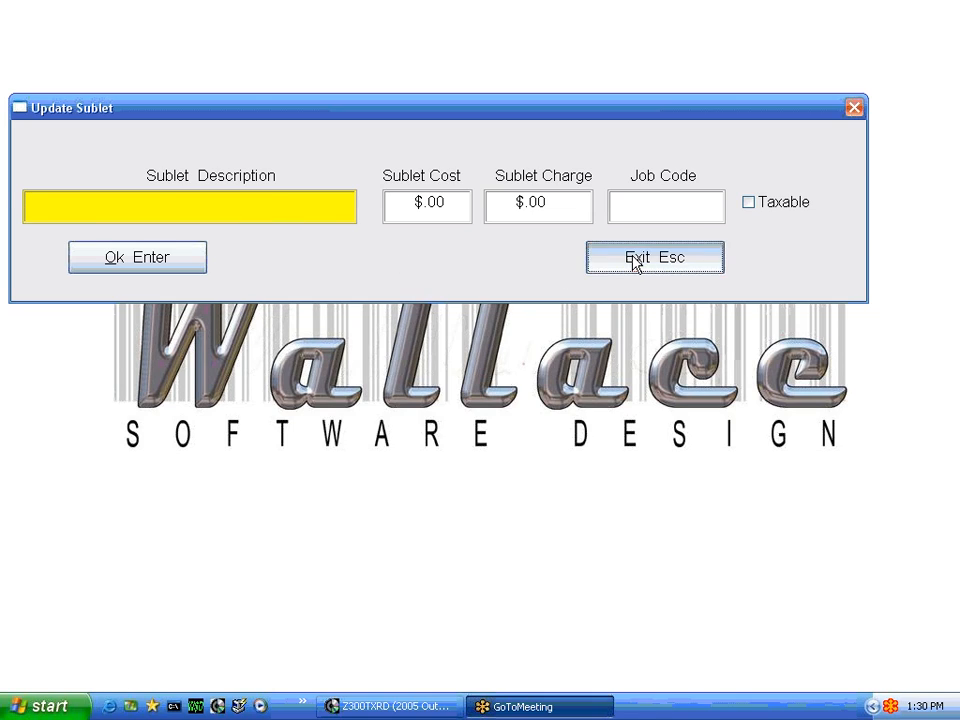
- Open the WINTERIZATION labor line for updating and exit it without changes
{"action": "key", "text": "Up"}
{"action": "key", "text": "Up"}
{"action": "key", "text": "Up"}
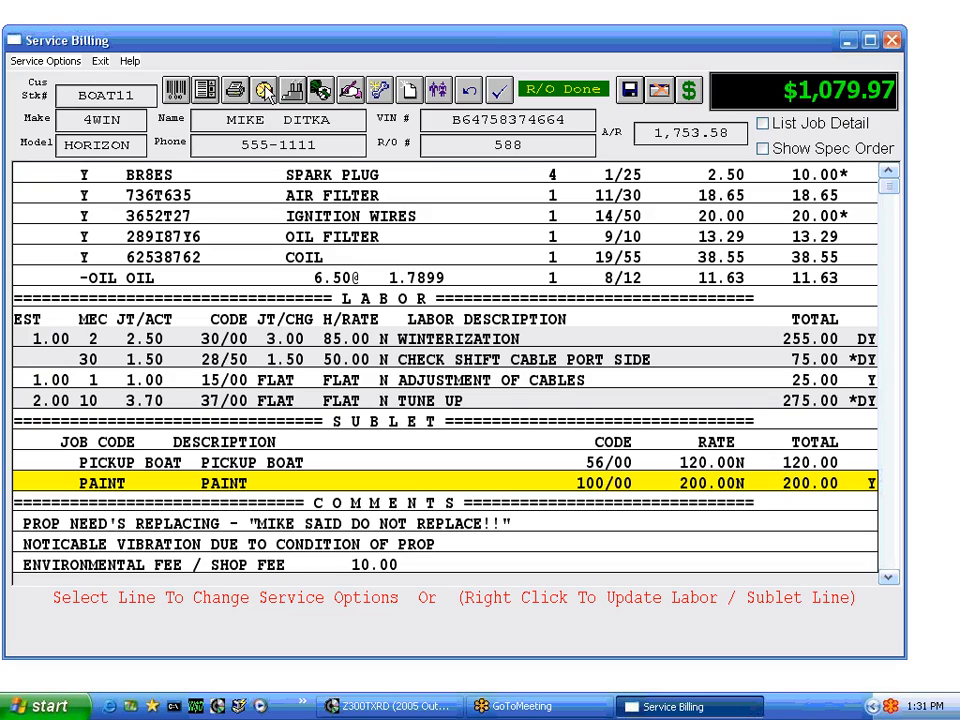
{"action": "right_click", "coordinate": [409, 345]}
{"action": "left_click", "coordinate": [649, 659]}
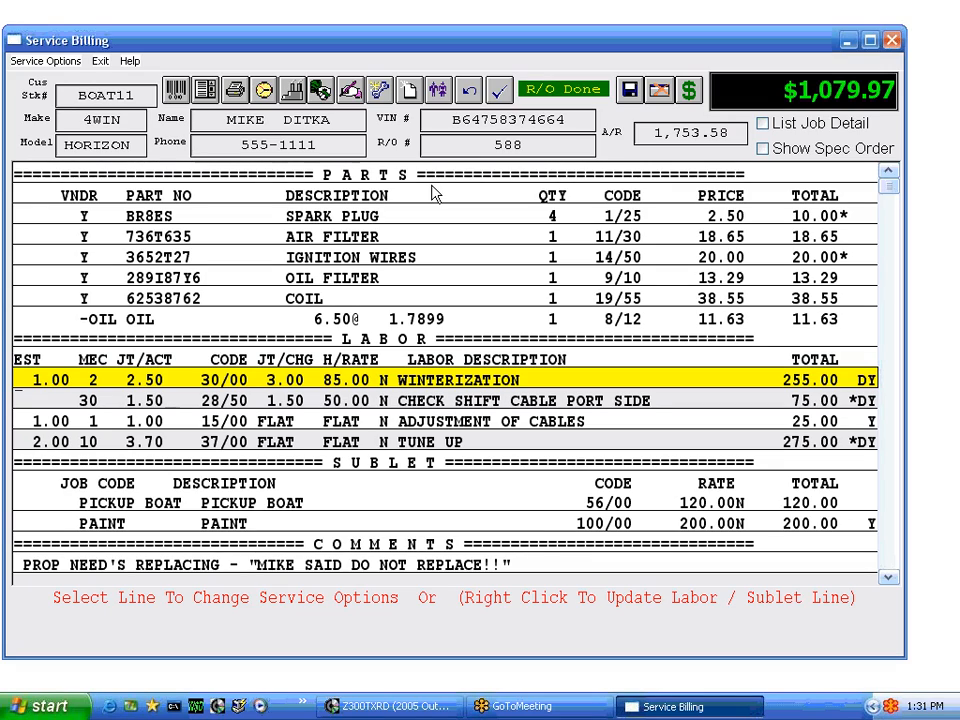
- Add a flat-rate labor line INSTALLED PROP for mechanic 002 with 1.00 hour worked, a $100.00 charge and job code PROP
{"action": "left_click", "coordinate": [293, 92]}
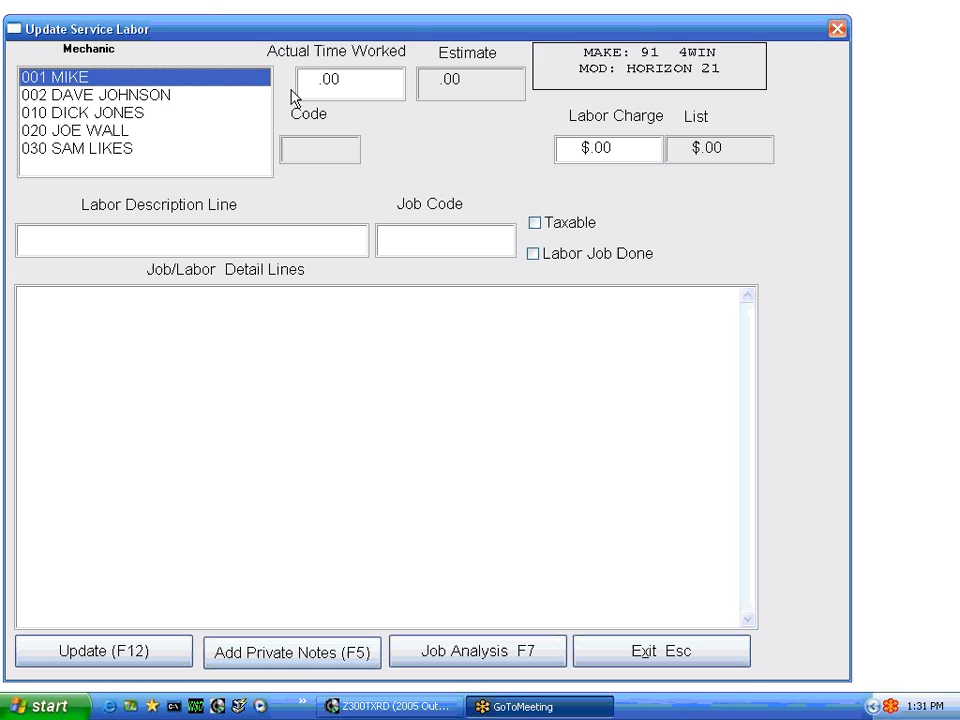
{"action": "left_click", "coordinate": [146, 95]}
{"action": "key", "text": "Return"}
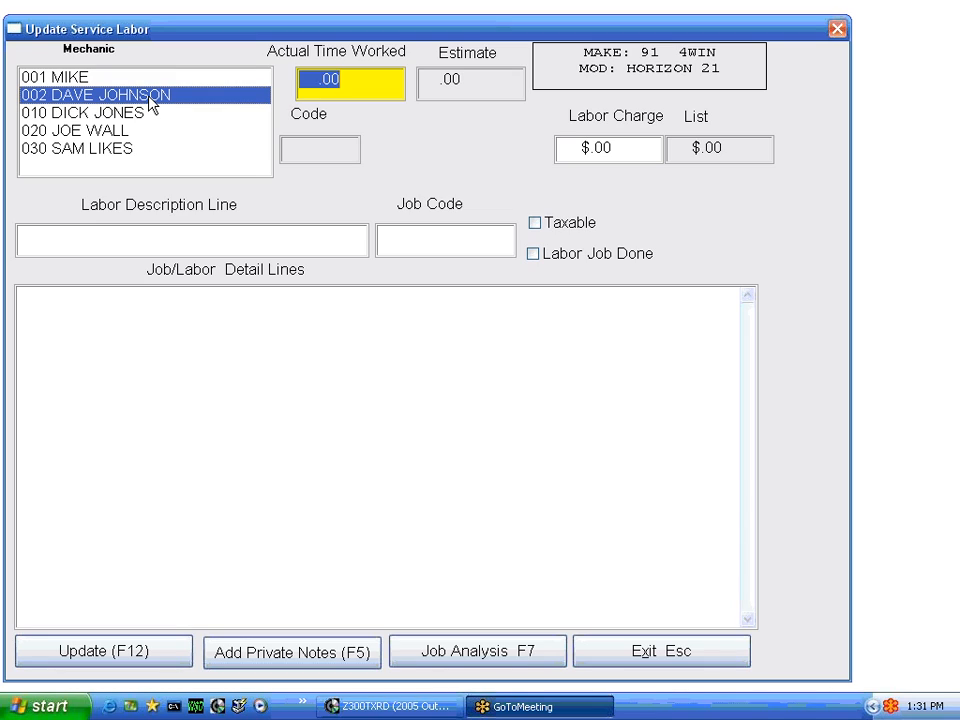
{"action": "type", "text": "1"}
{"action": "key", "text": "Return"}
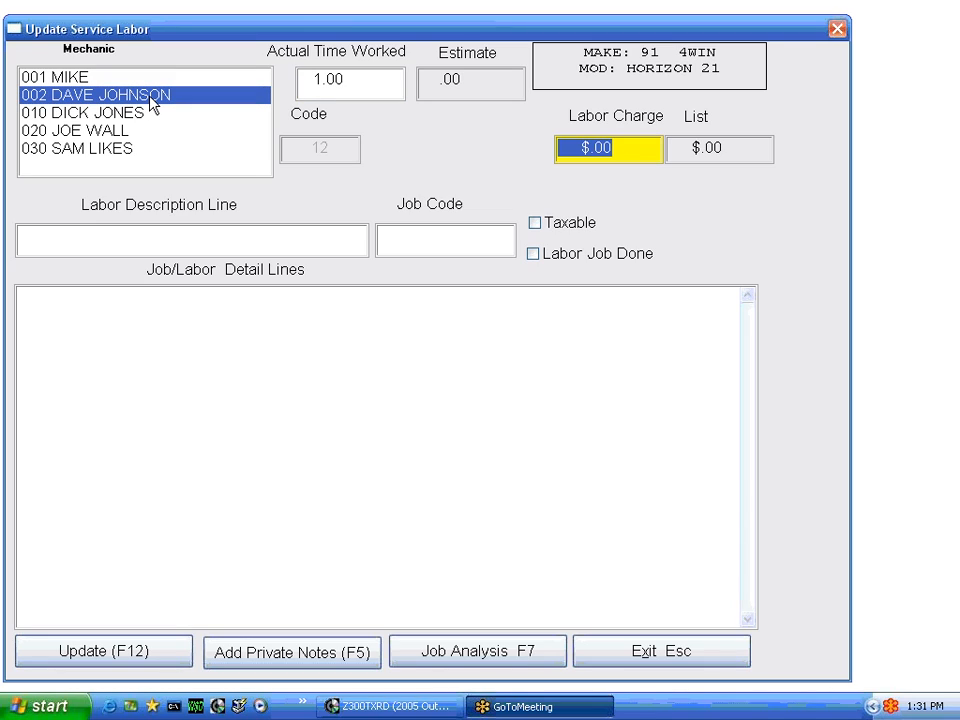
{"action": "type", "text": "1"}
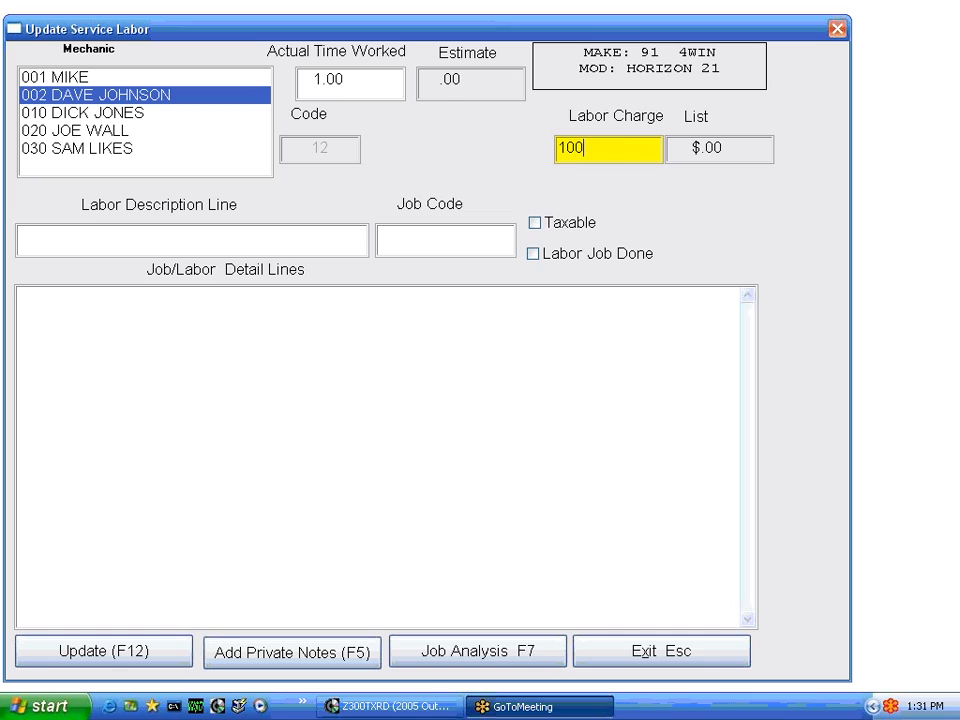
{"action": "key", "text": "Return"}
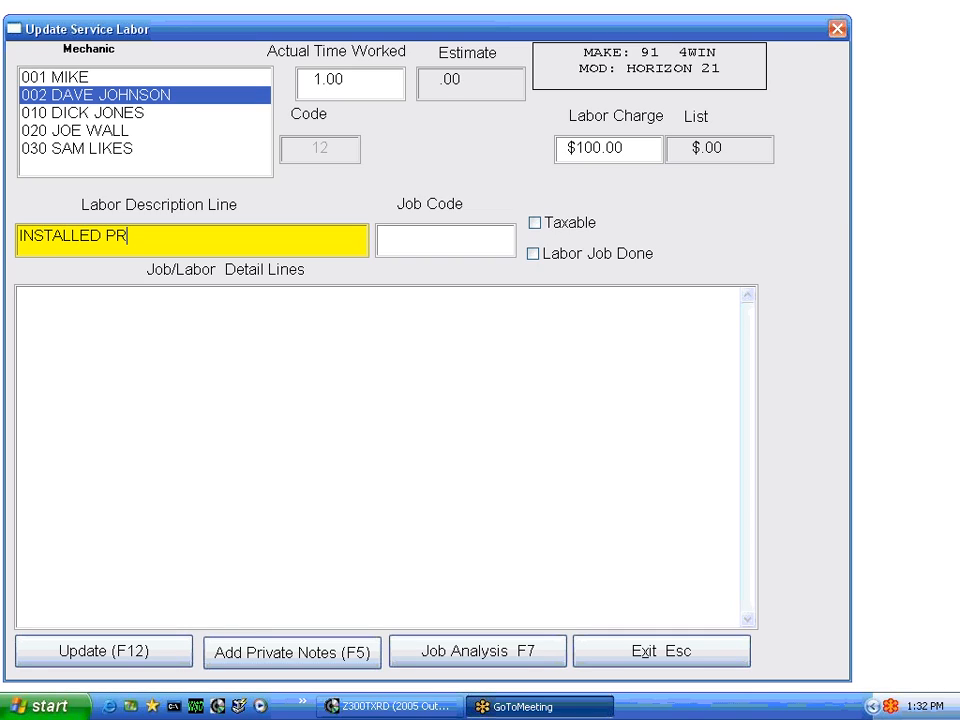
{"action": "key", "text": "Tab"}
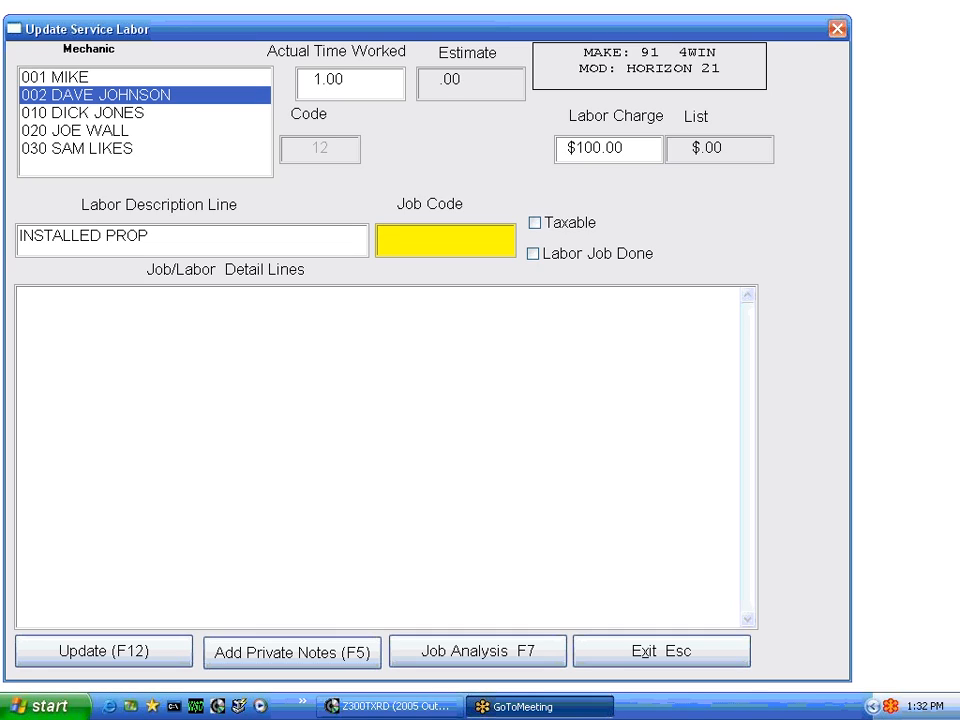
{"action": "key", "text": "Tab"}
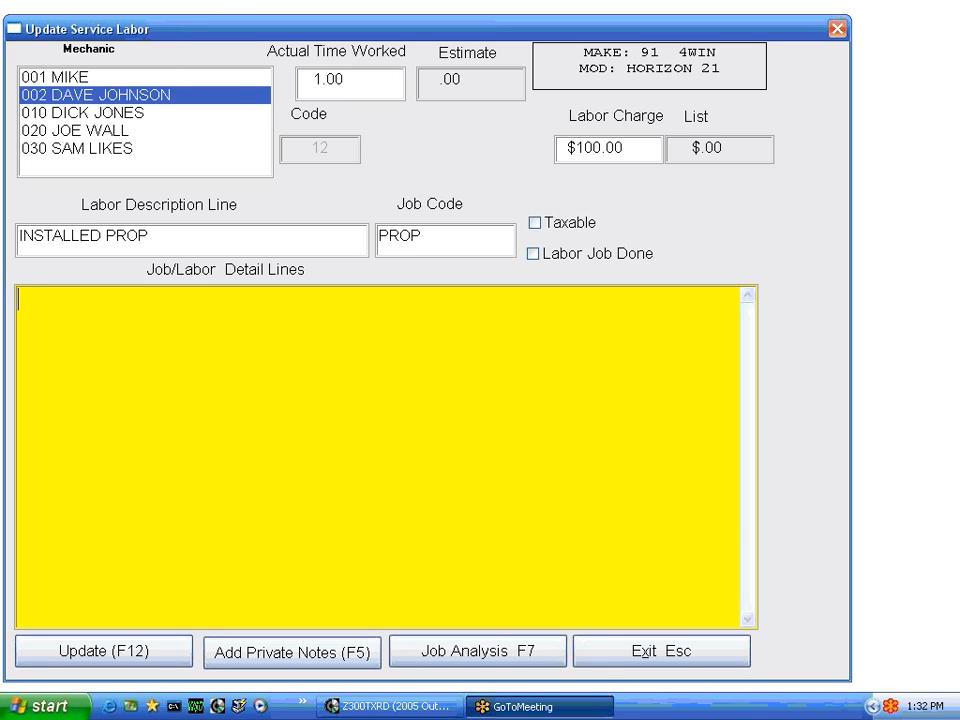
{"action": "left_click", "coordinate": [160, 652]}
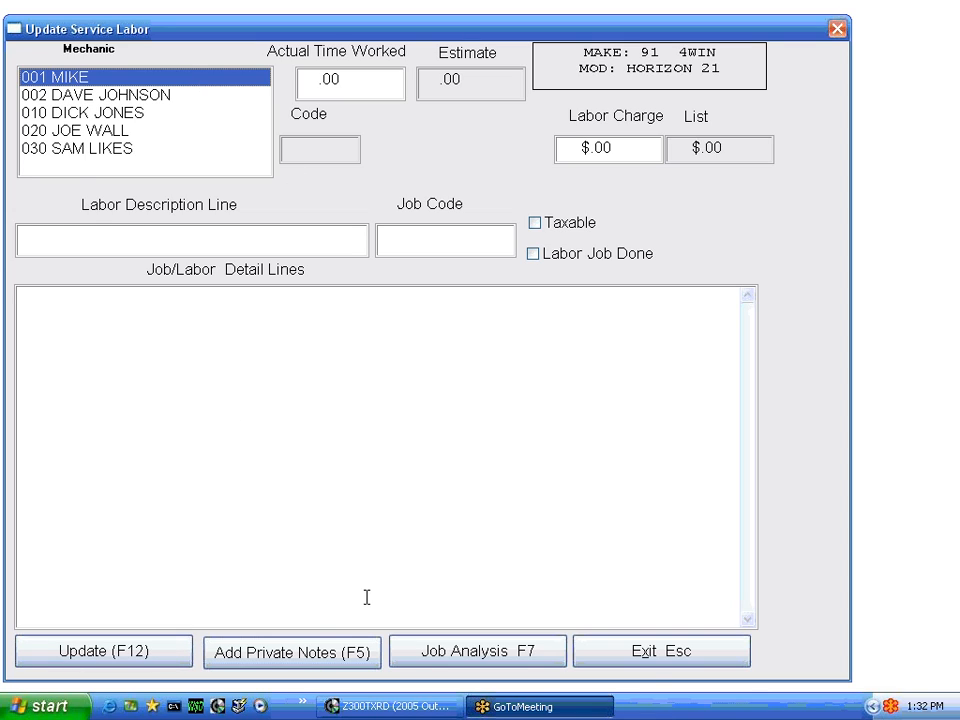
{"action": "left_click", "coordinate": [640, 653]}
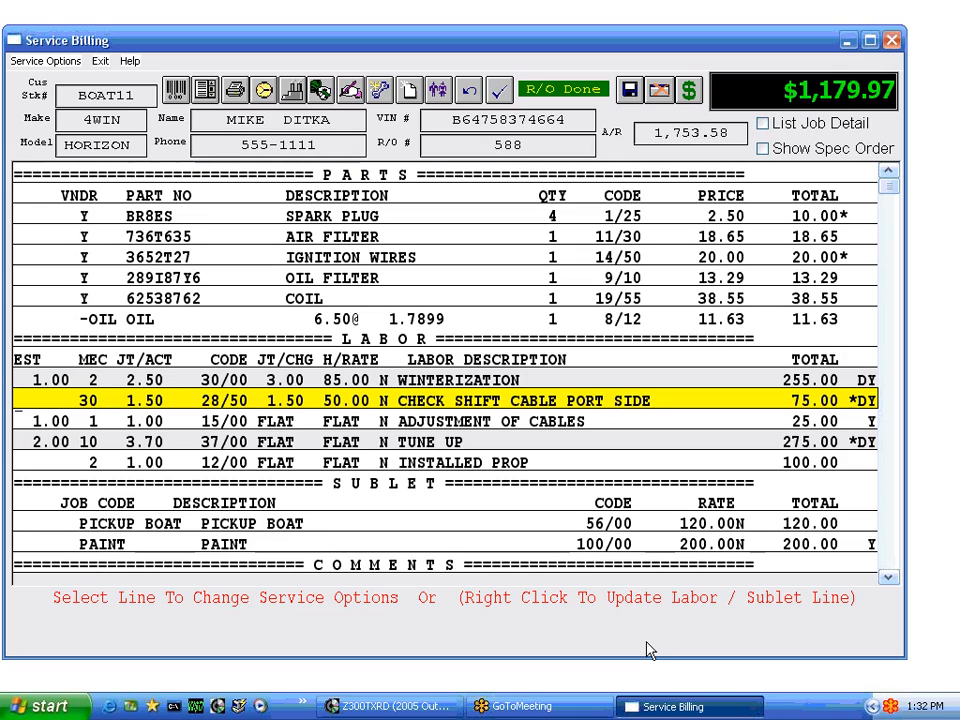
{"action": "key", "text": "Down"}
{"action": "key", "text": "Down"}
{"action": "key", "text": "Up"}
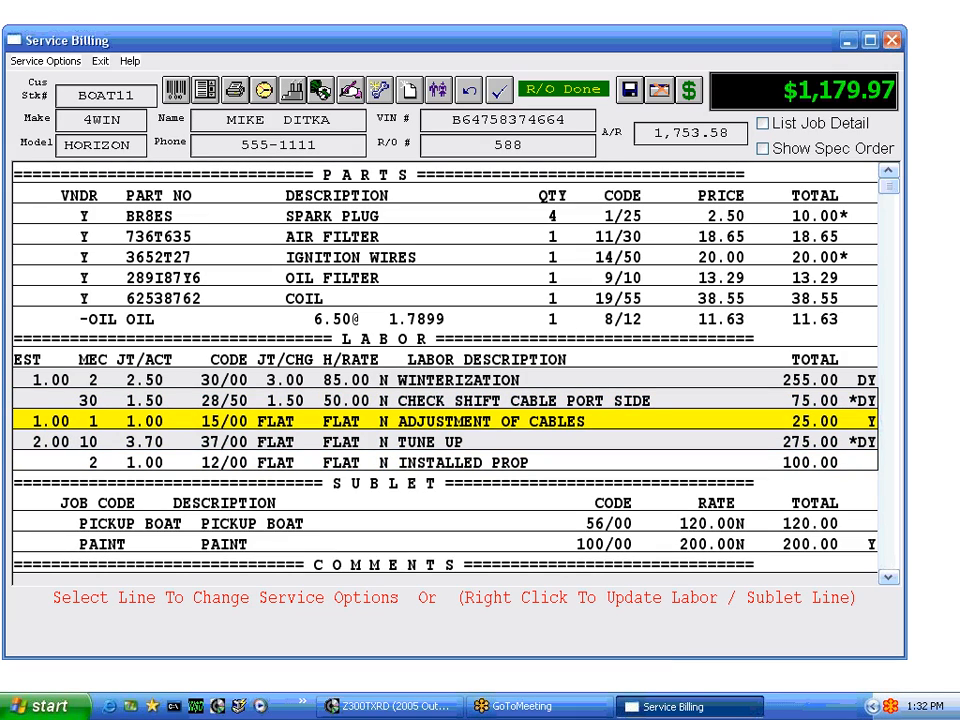
- Add an hourly labor line NEW JOB for mechanic 001 with 1.00 hour worked, 1.50 hours charged and a $90.00 hourly rate
{"action": "left_click", "coordinate": [265, 92]}
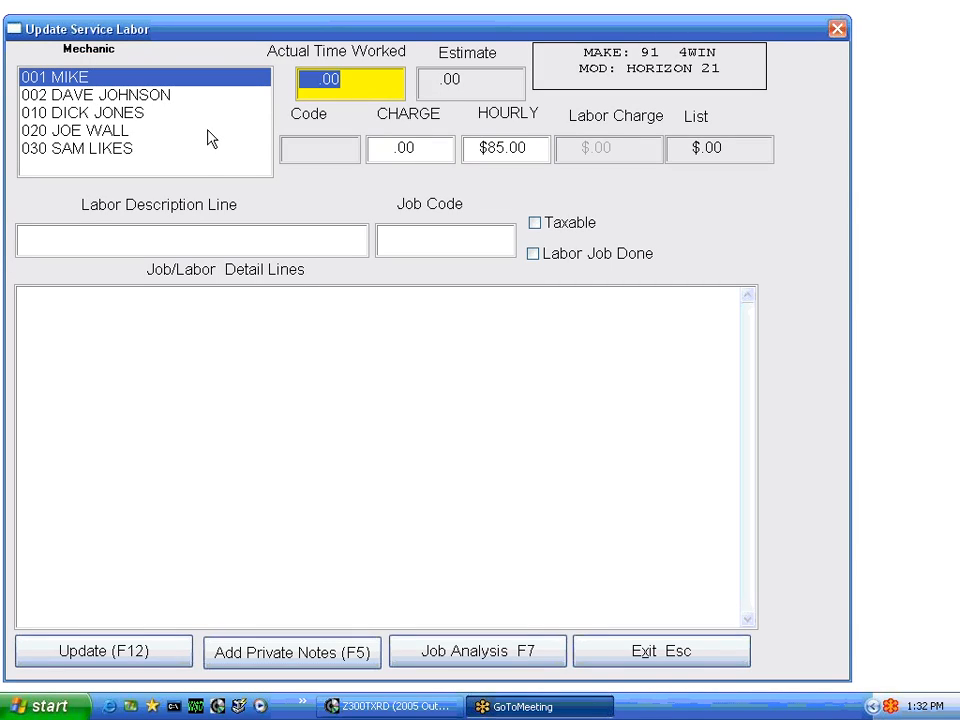
{"action": "type", "text": "1"}
{"action": "key", "text": "Return"}
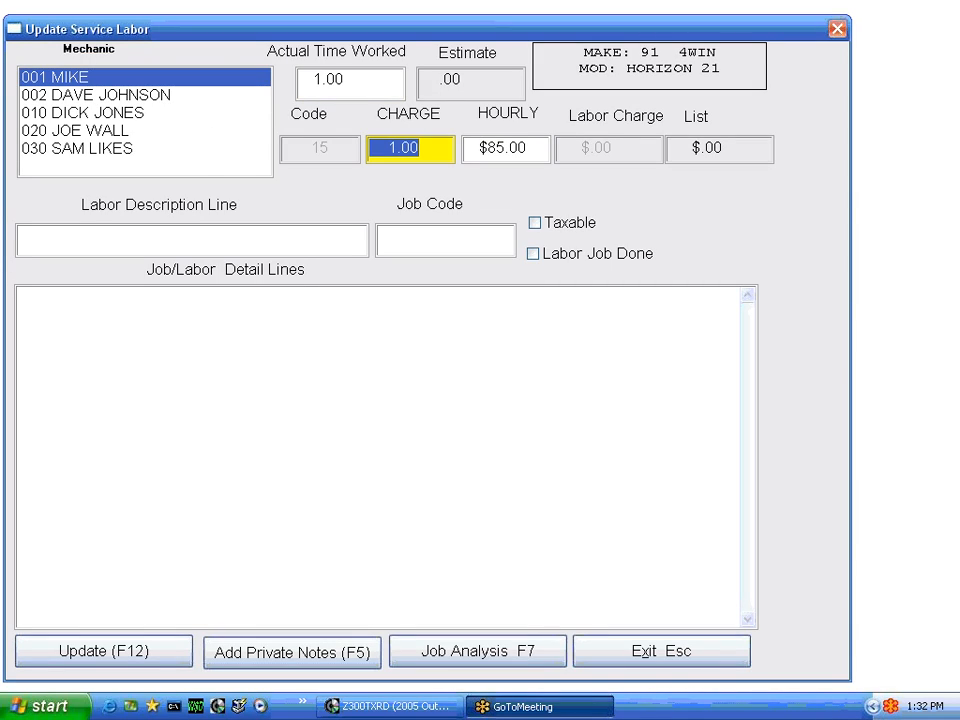
{"action": "type", "text": "1."}
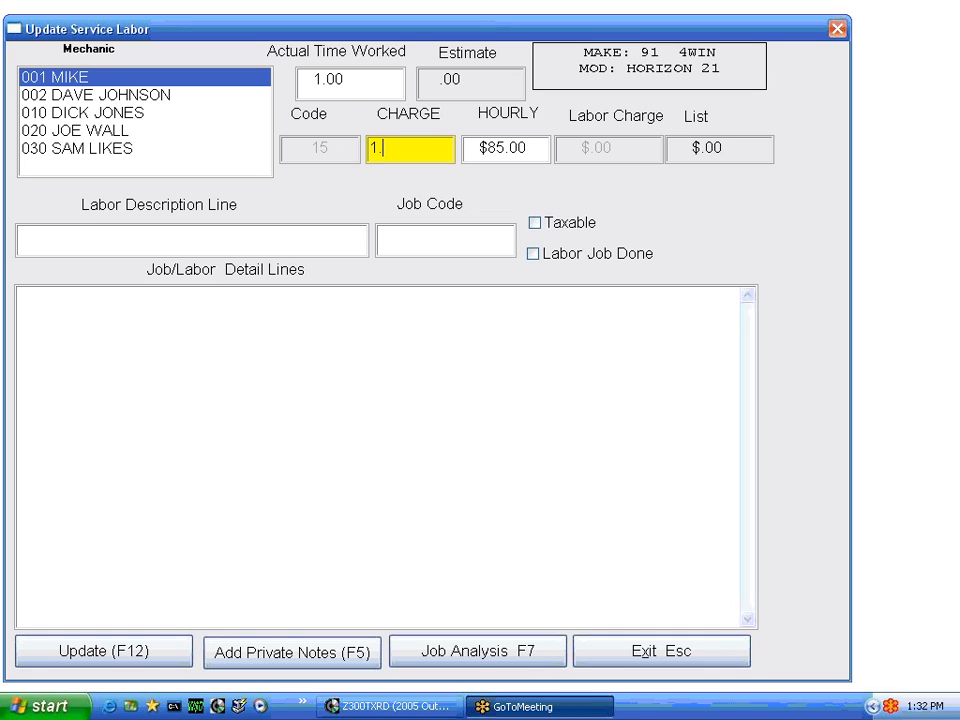
{"action": "key", "text": "Return"}
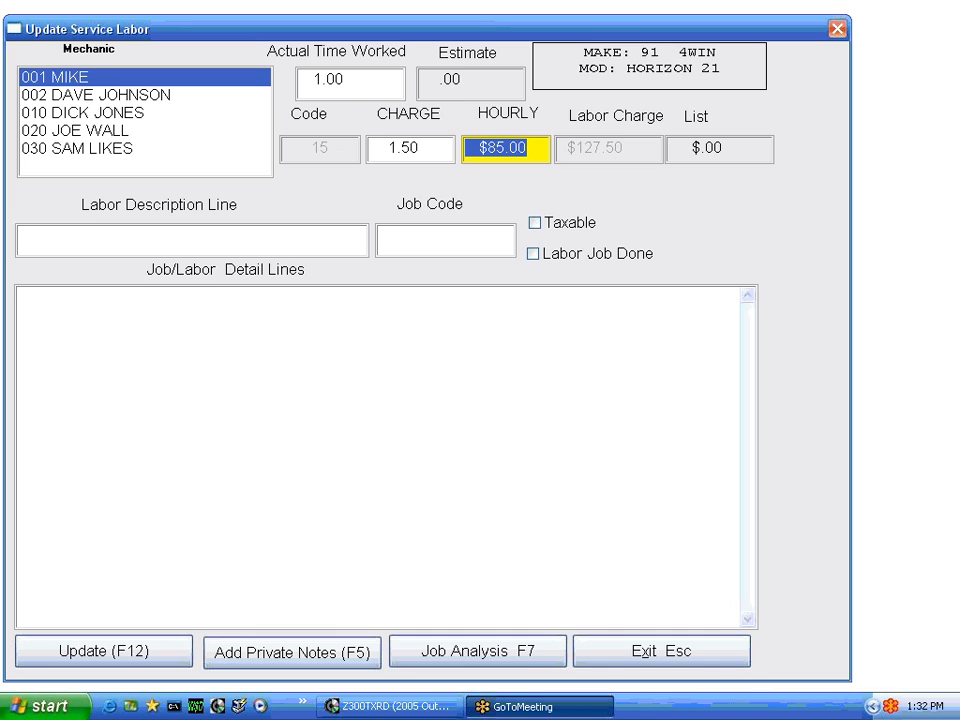
{"action": "type", "text": "90"}
{"action": "key", "text": "Return"}
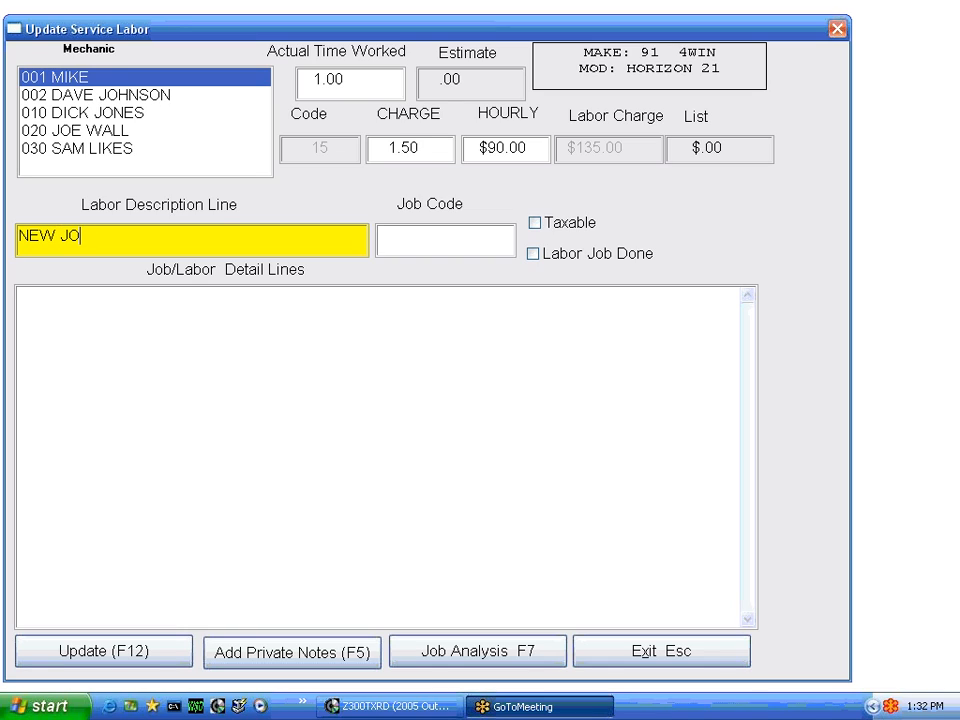
{"action": "key", "text": "Return"}
{"action": "key", "text": "Return"}
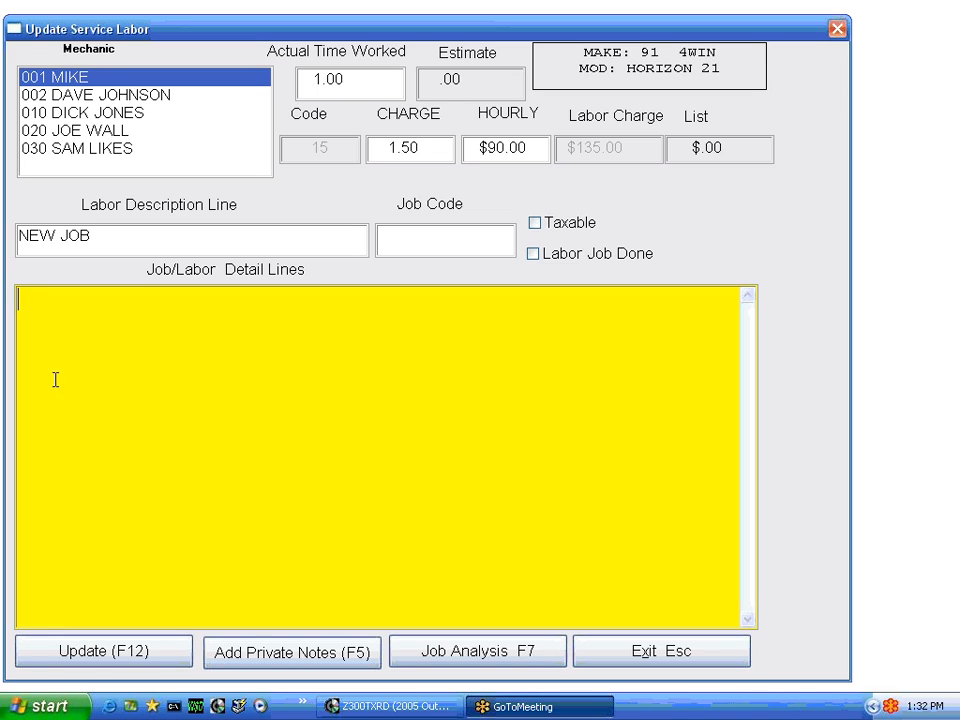
{"action": "left_click", "coordinate": [159, 652]}
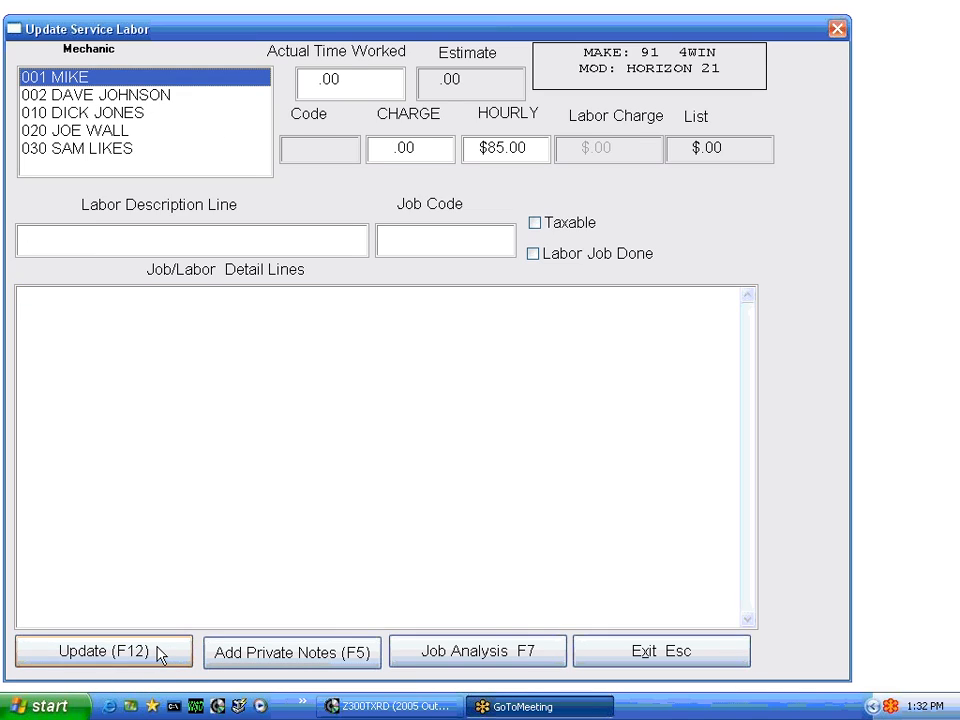
{"action": "left_click", "coordinate": [662, 652]}
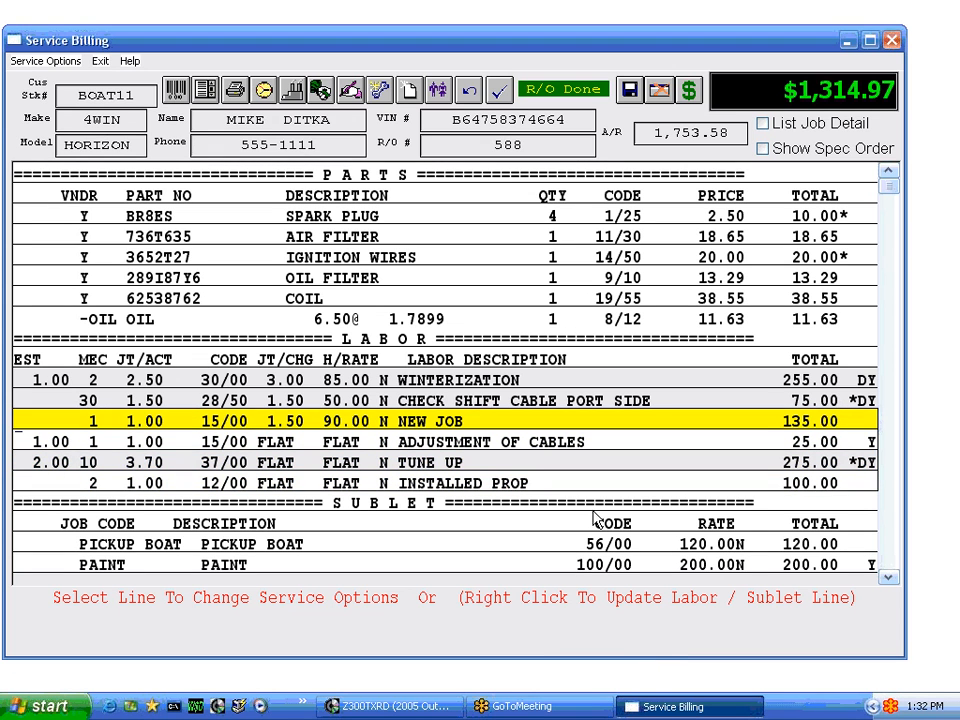
- Check the repair order's totals breakdown, and display its special orders before hiding them again
{"action": "left_click", "coordinate": [206, 90]}
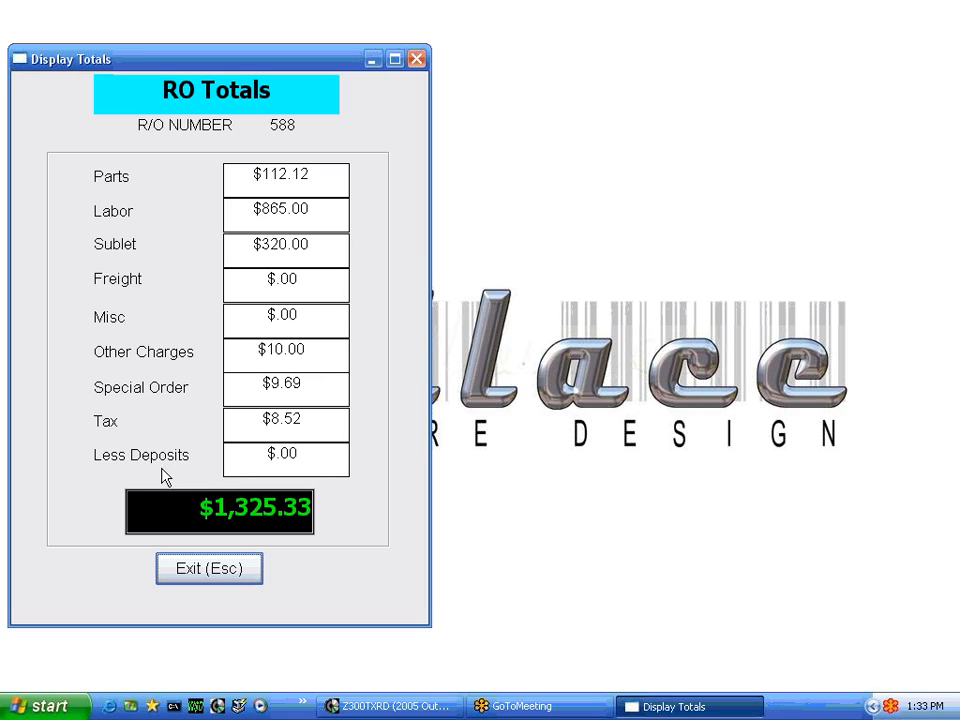
{"action": "left_click", "coordinate": [228, 569]}
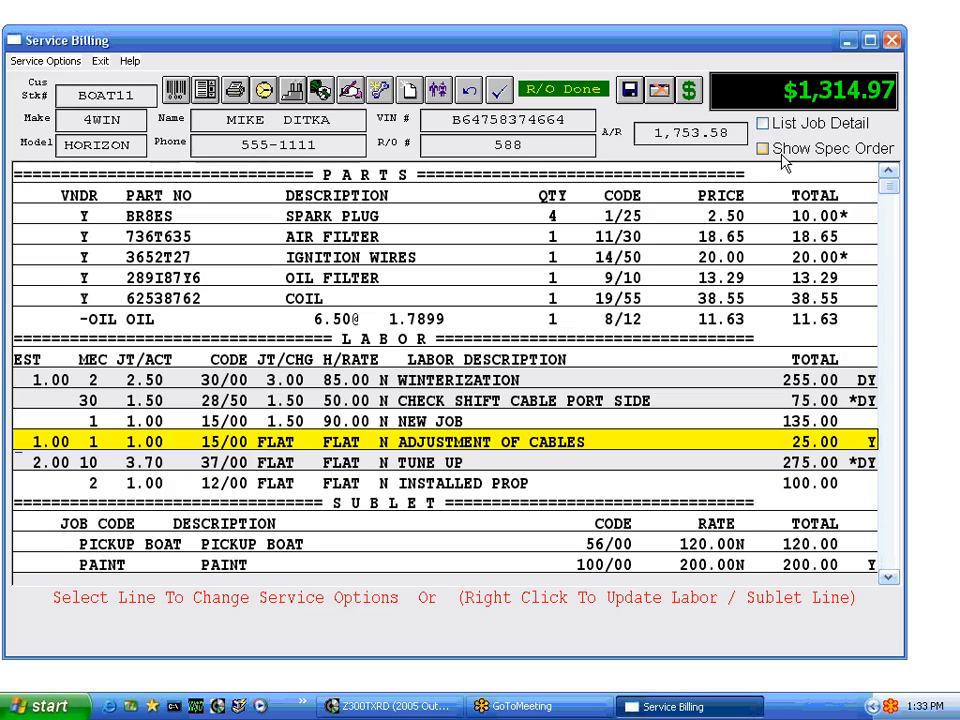
{"action": "left_click", "coordinate": [889, 177]}
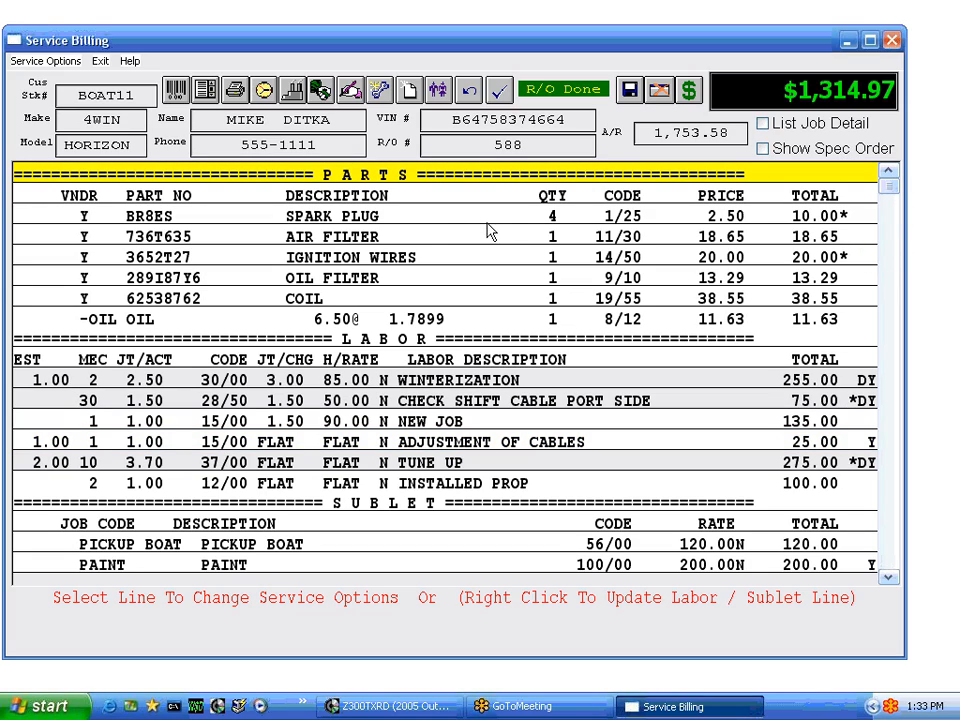
{"action": "left_click", "coordinate": [762, 150]}
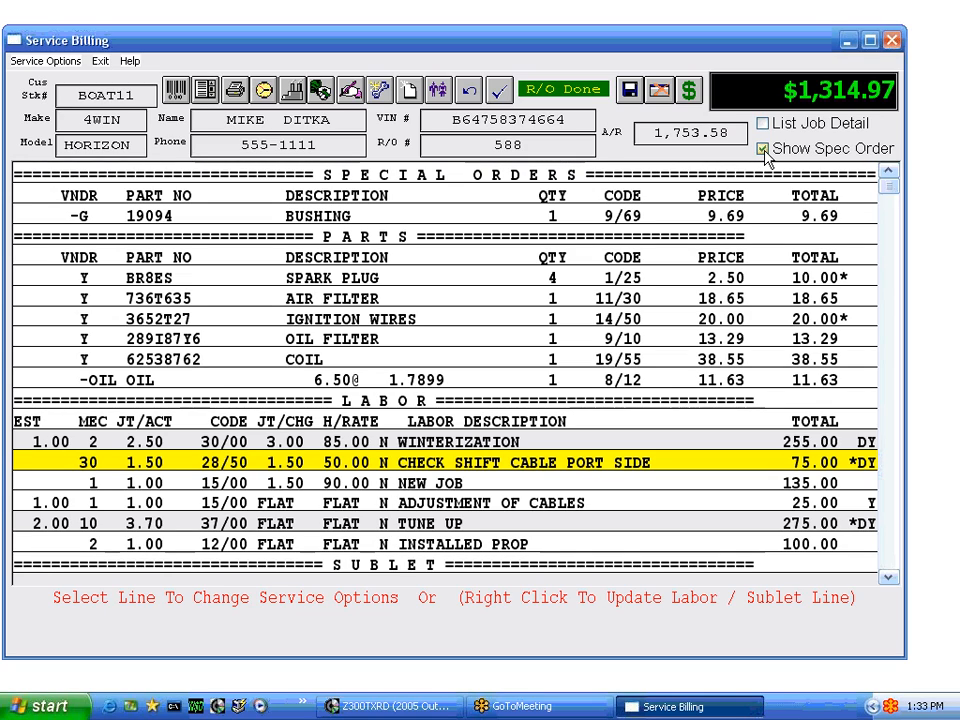
{"action": "left_click", "coordinate": [763, 149]}
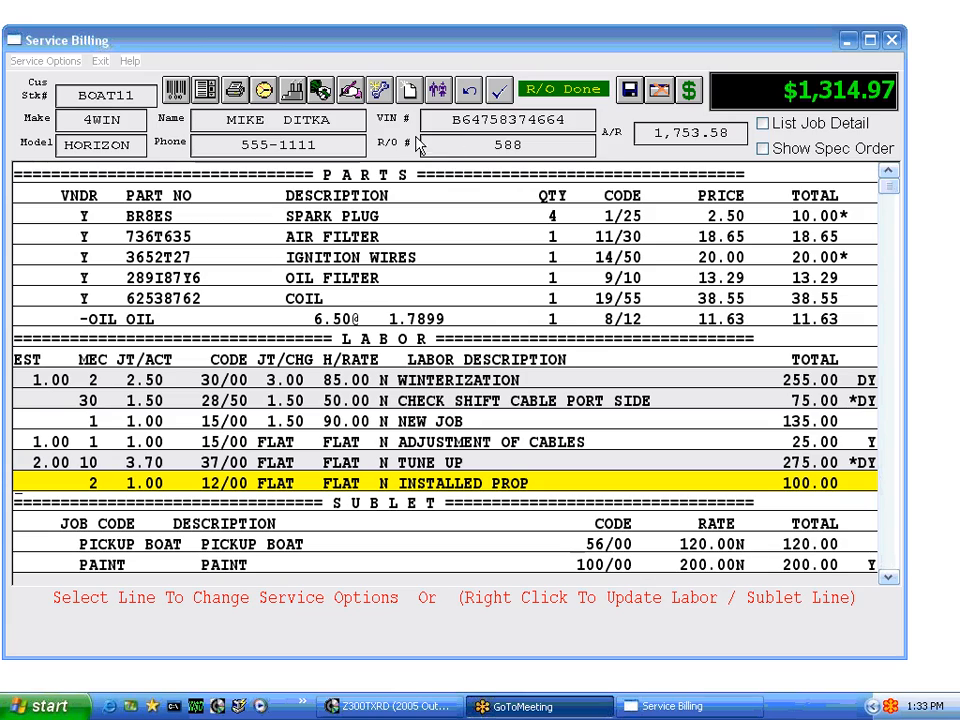
{"action": "left_click", "coordinate": [172, 100]}
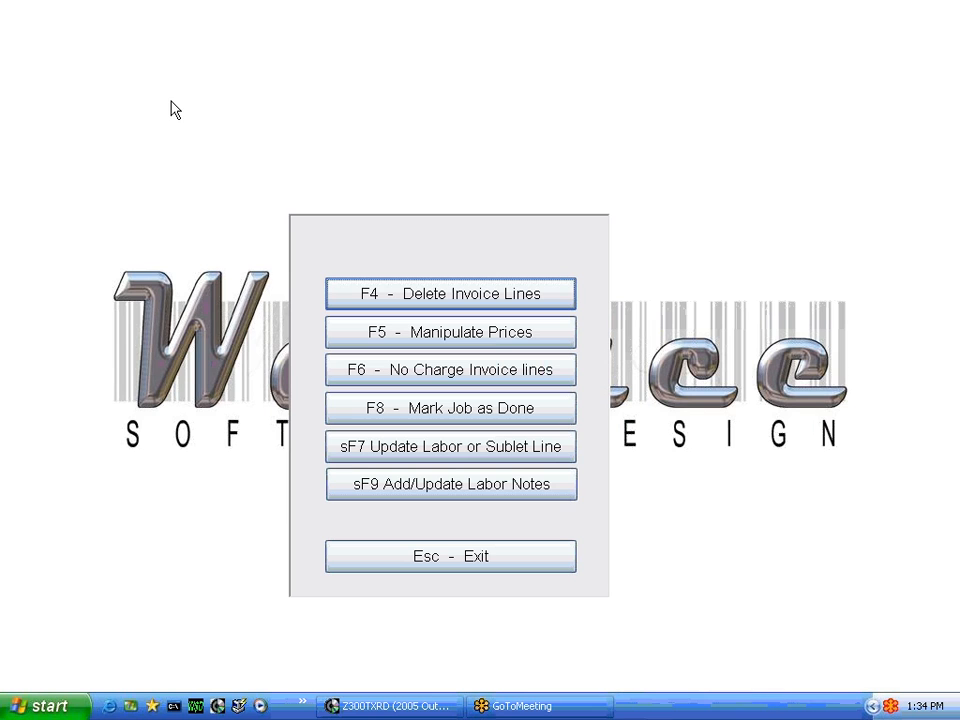
{"action": "left_click", "coordinate": [452, 554]}
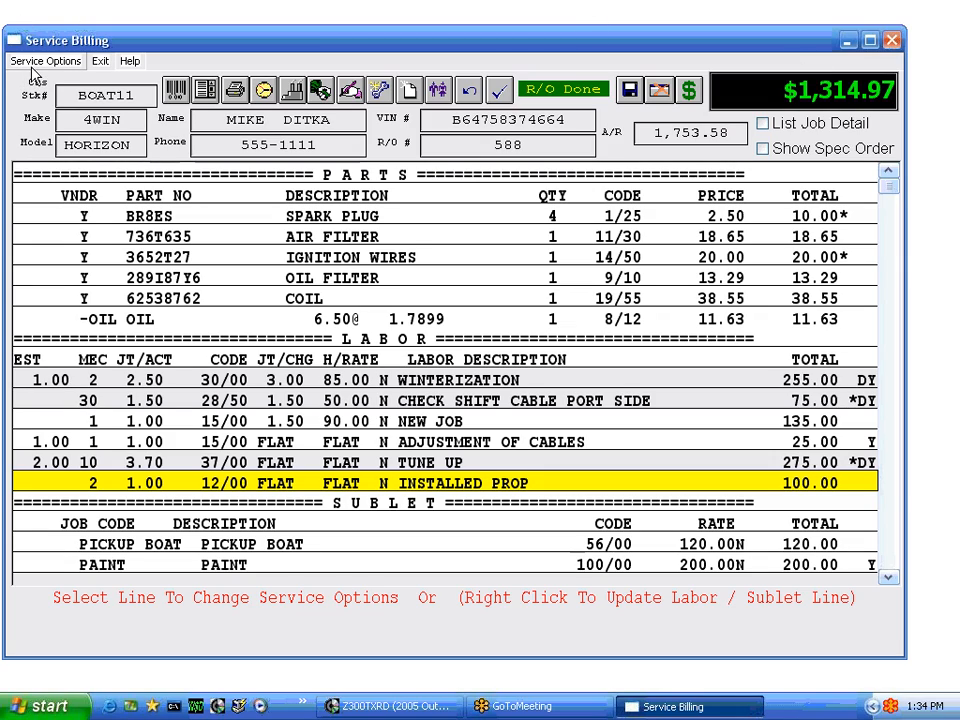
{"action": "left_click", "coordinate": [101, 63]}
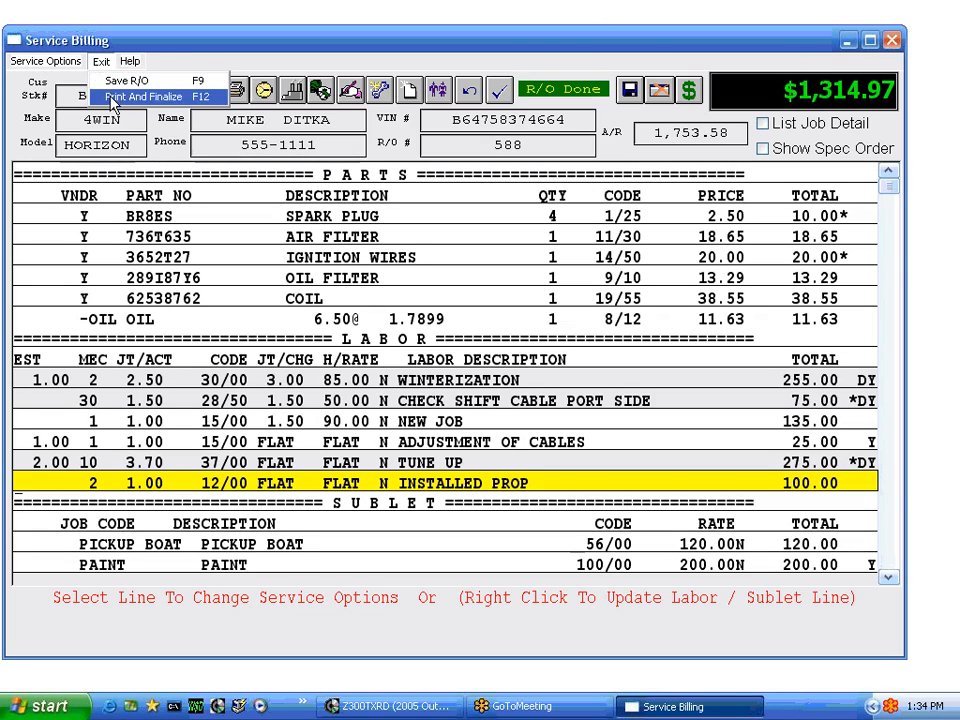
- Display the repair order's header information and exit it without changes
{"action": "mouse_move", "coordinate": [45, 64]}
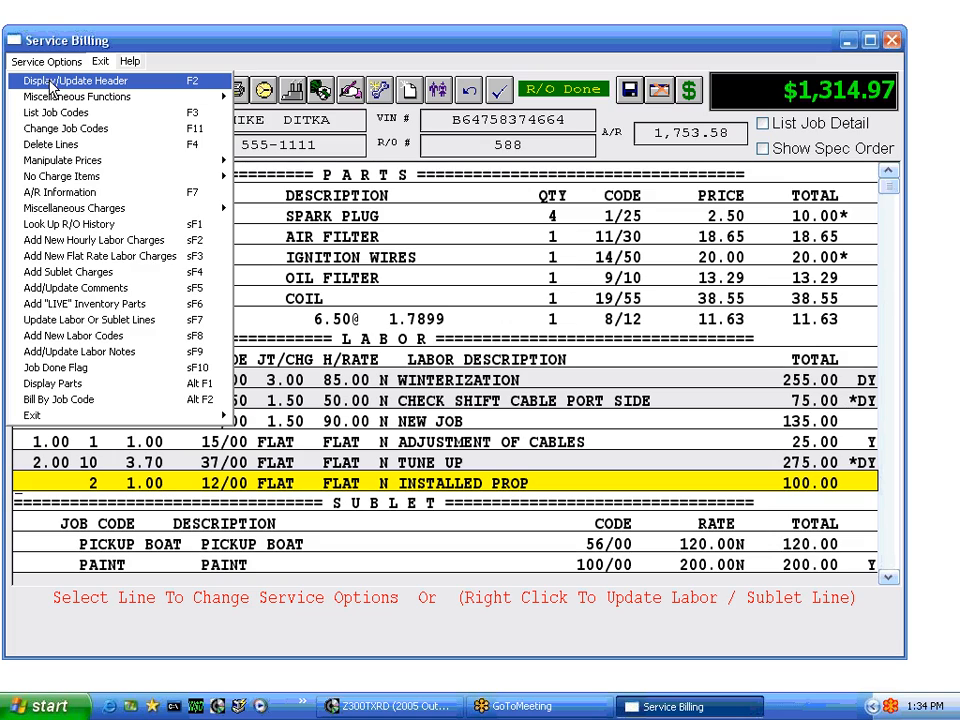
{"action": "left_click", "coordinate": [50, 84]}
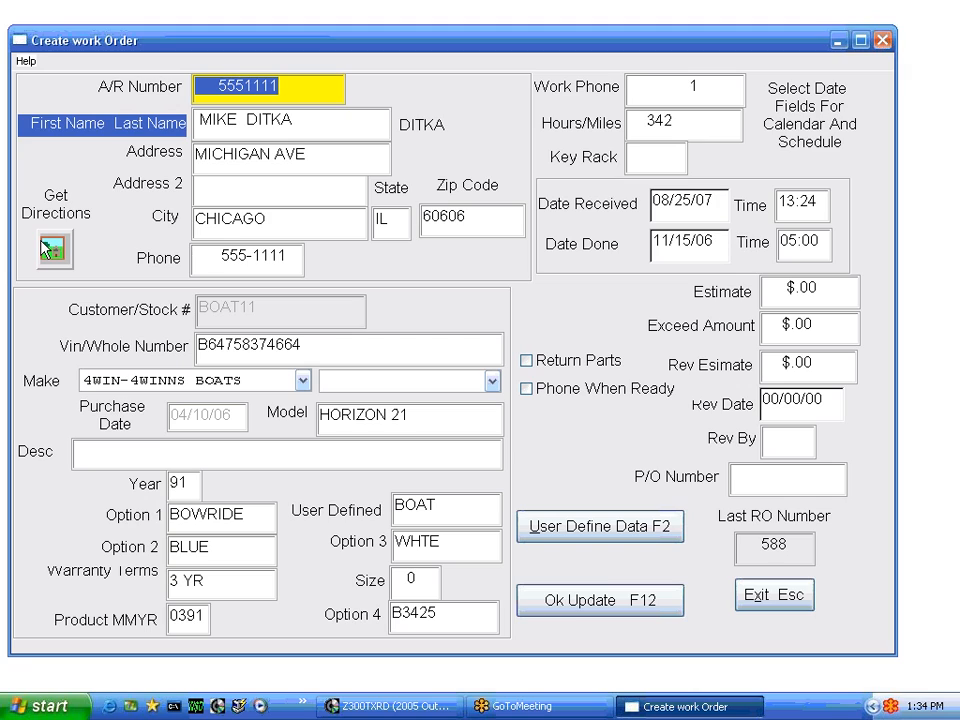
{"action": "left_click", "coordinate": [769, 595]}
- List the job codes on the repair order's part and labor lines, and hide them again
{"action": "left_click", "coordinate": [32, 60]}
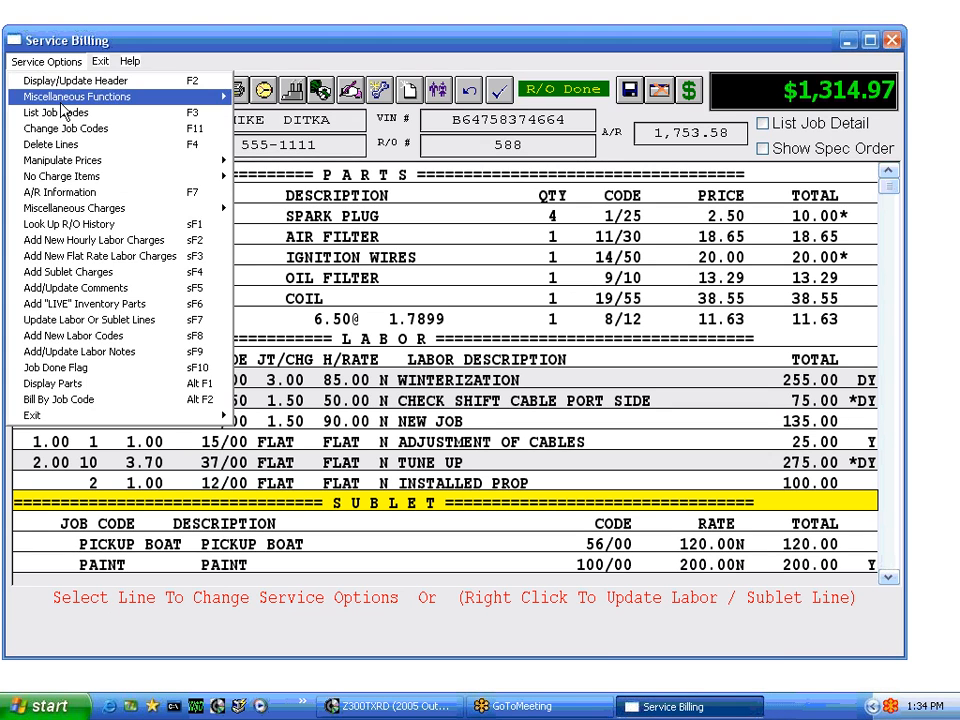
{"action": "mouse_move", "coordinate": [75, 100]}
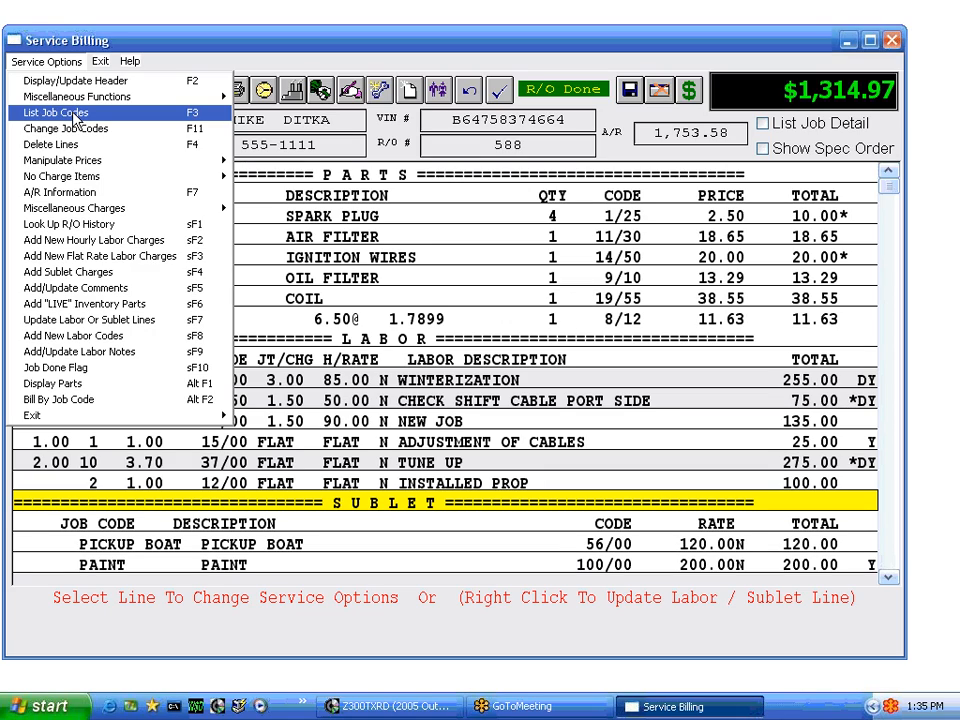
{"action": "left_click", "coordinate": [72, 114]}
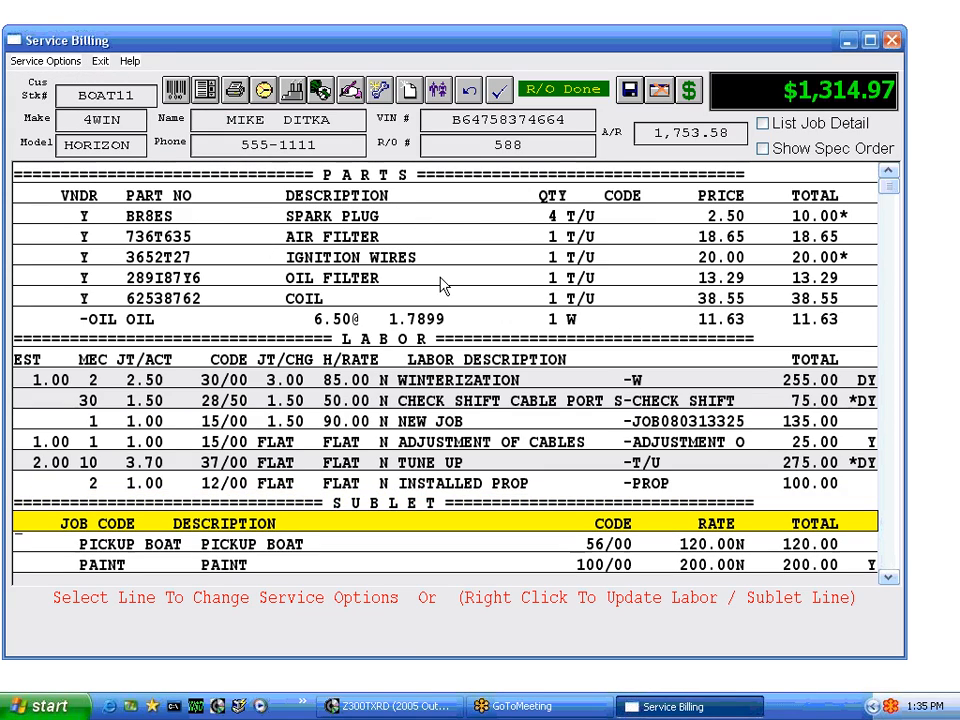
{"action": "left_click", "coordinate": [45, 62]}
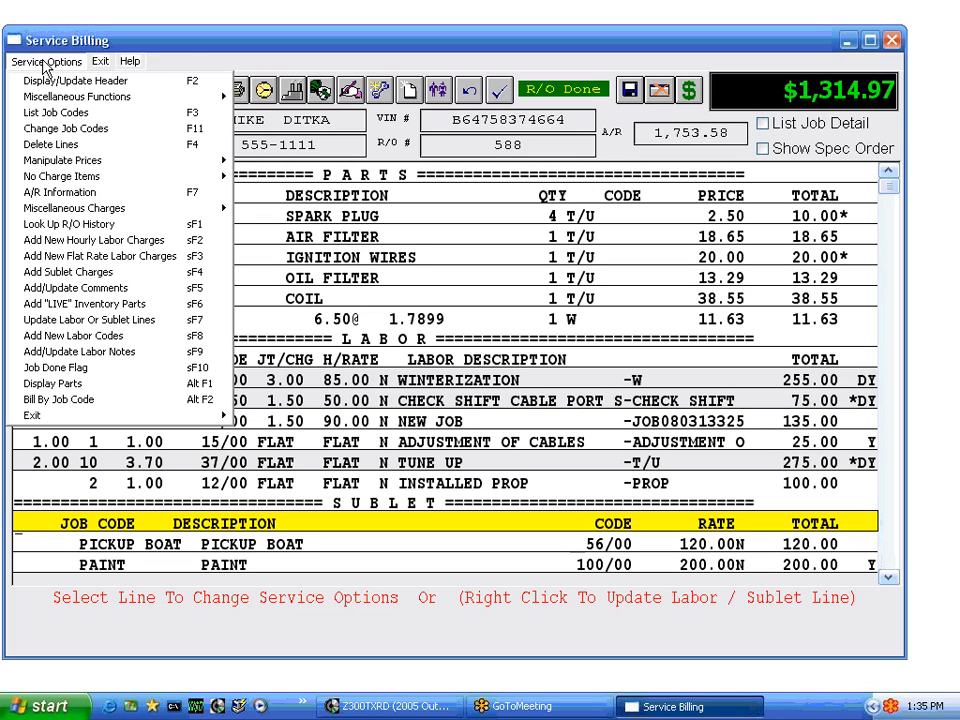
{"action": "left_click", "coordinate": [53, 114]}
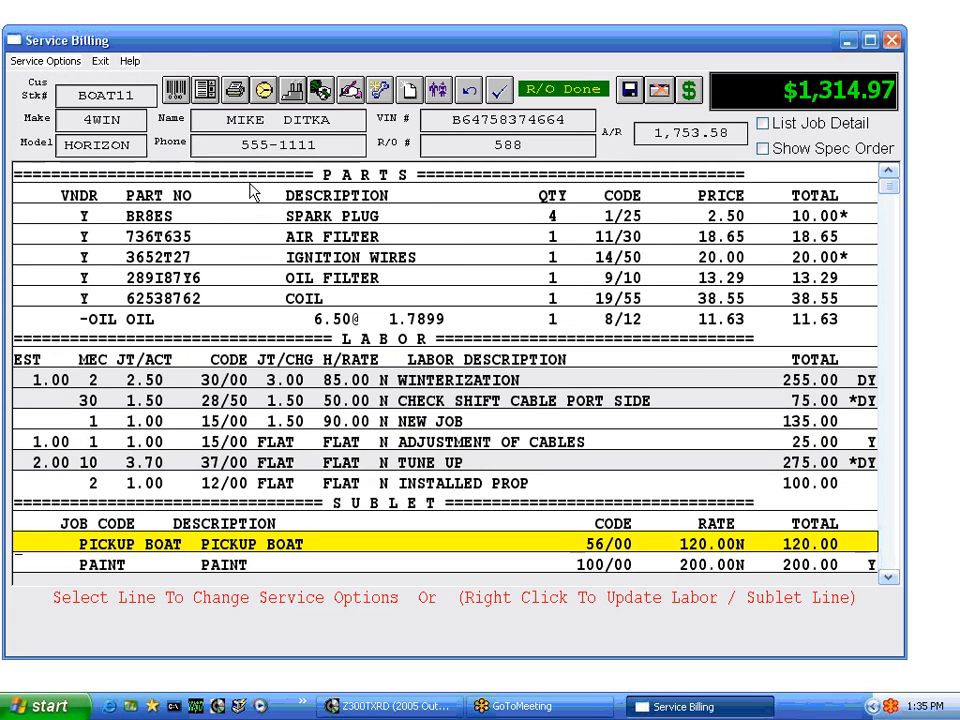
- Add a freight charge of 45 to the repair order without taxing the freight
{"action": "left_click", "coordinate": [38, 63]}
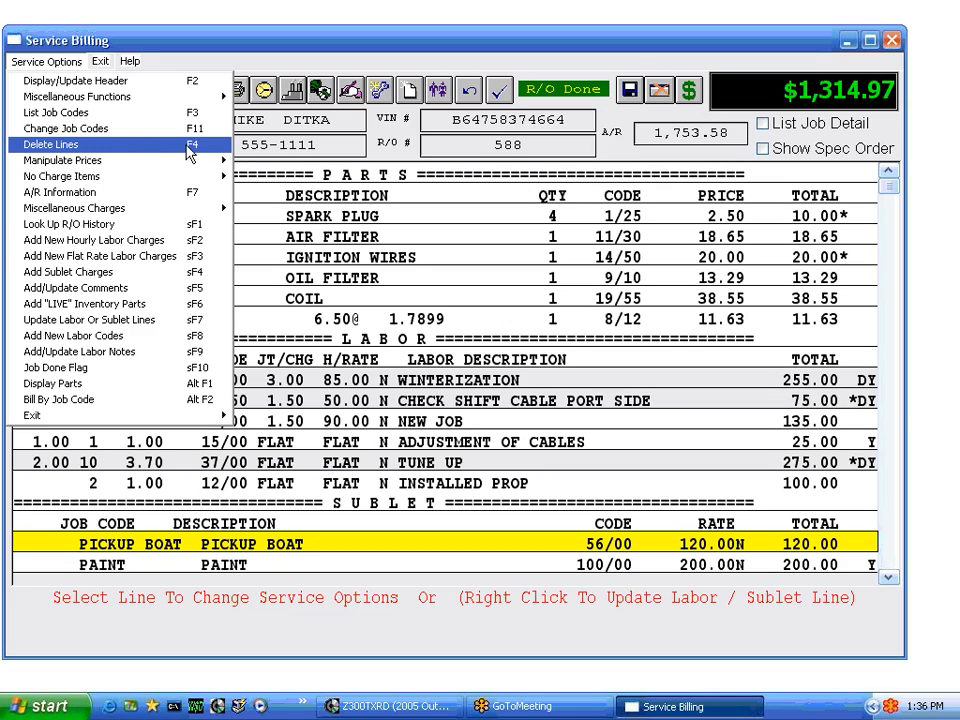
{"action": "mouse_move", "coordinate": [118, 161]}
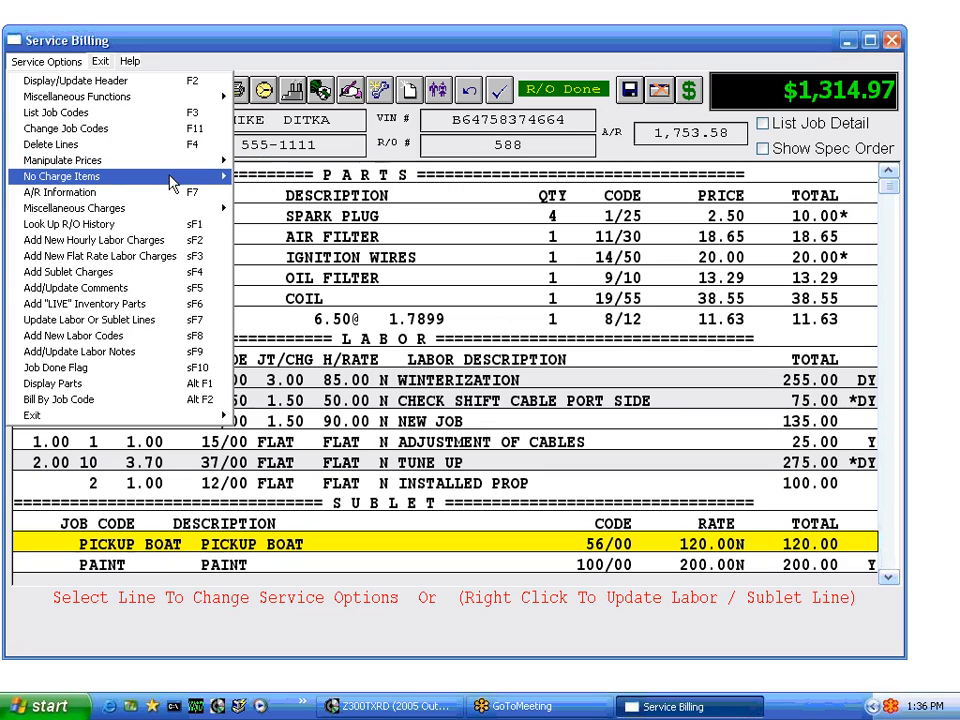
{"action": "mouse_move", "coordinate": [171, 184]}
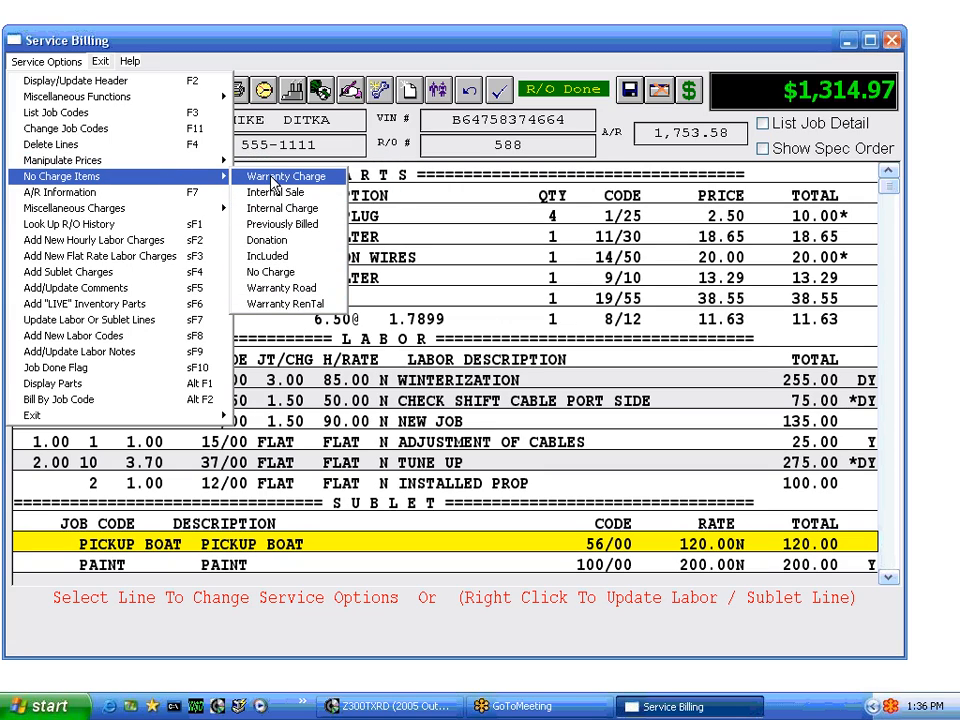
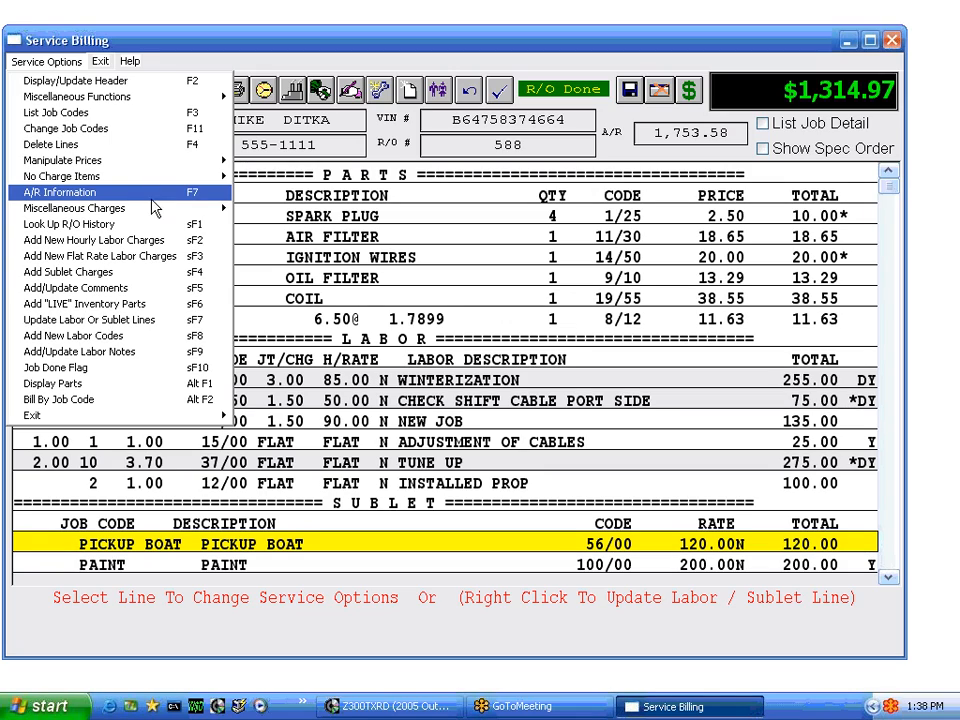
{"action": "mouse_move", "coordinate": [118, 208]}
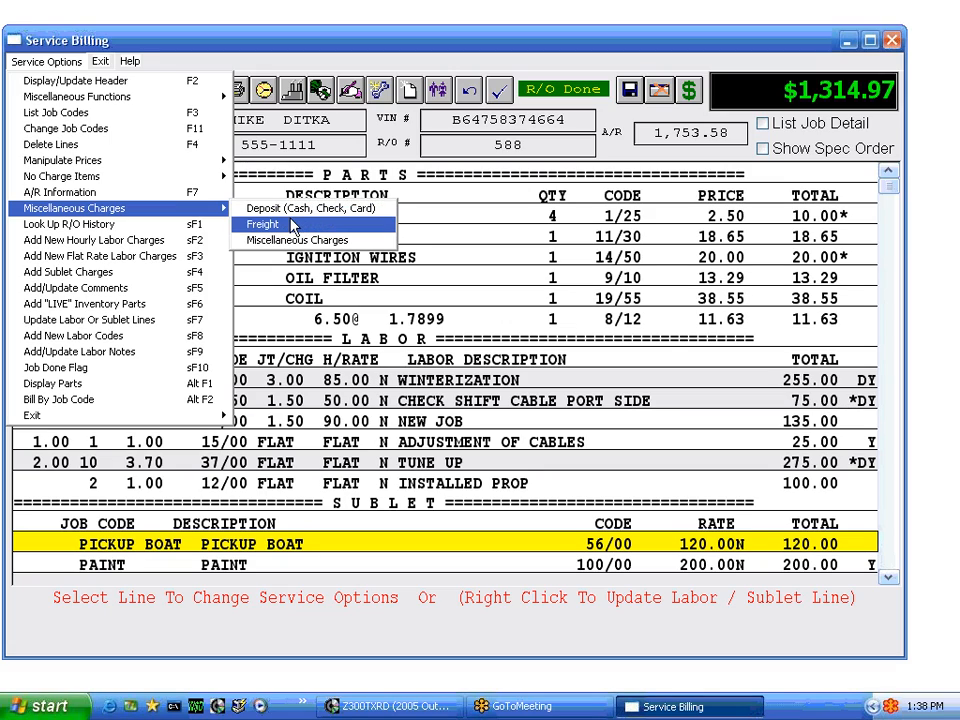
{"action": "left_click", "coordinate": [281, 229]}
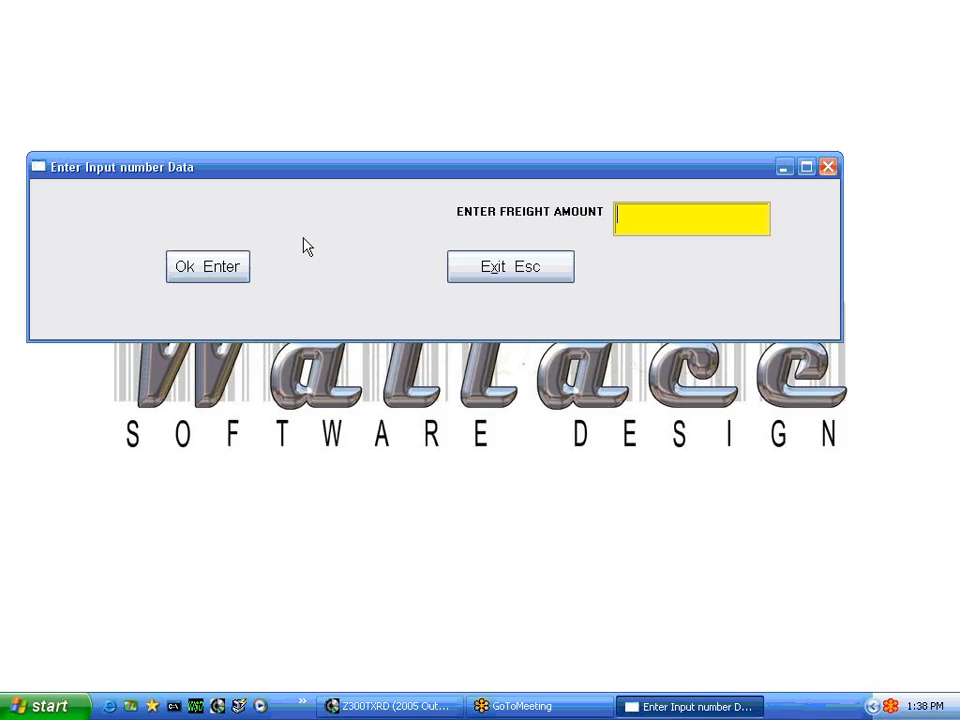
{"action": "type", "text": "45"}
{"action": "key", "text": "Return"}
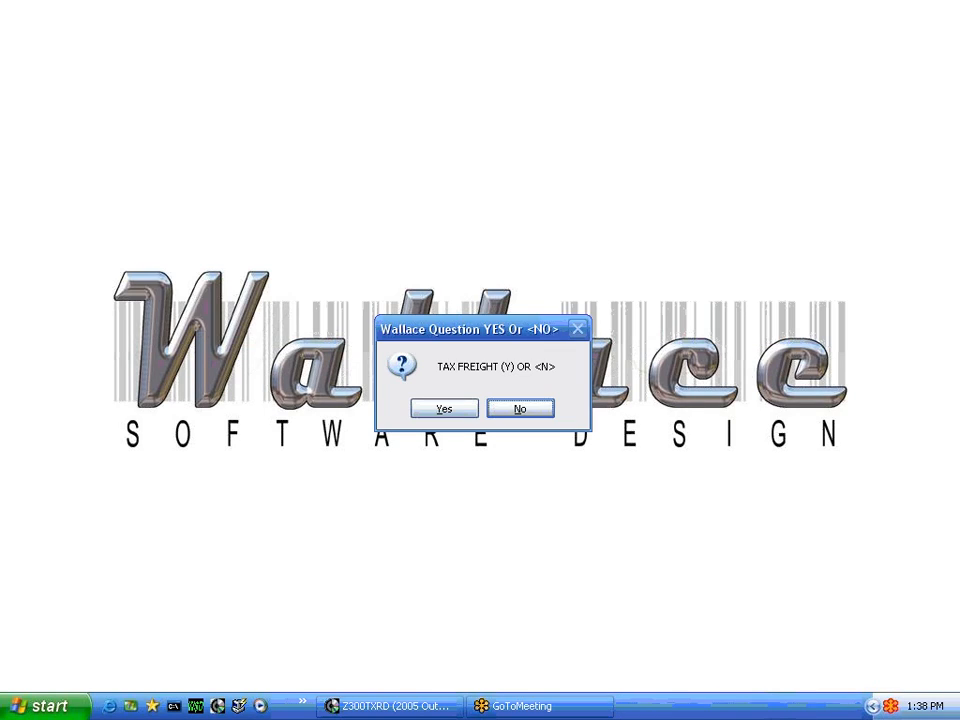
{"action": "key", "text": "Return"}
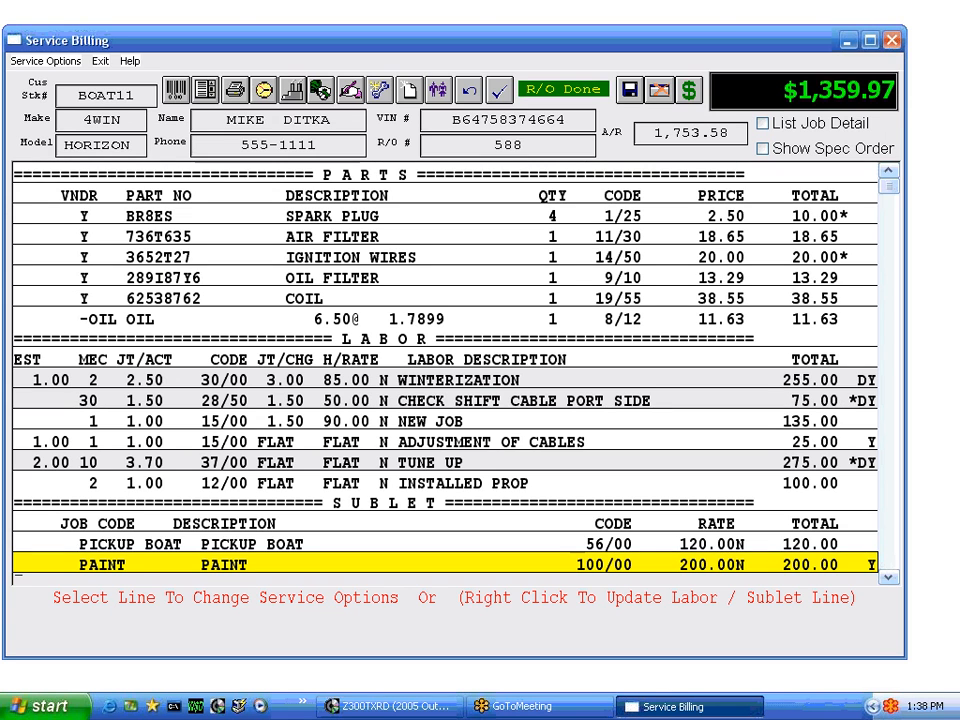
- Open the entry screen for new labor codes, view the customer's repair order history and return to the entry screen
{"action": "left_click", "coordinate": [45, 61]}
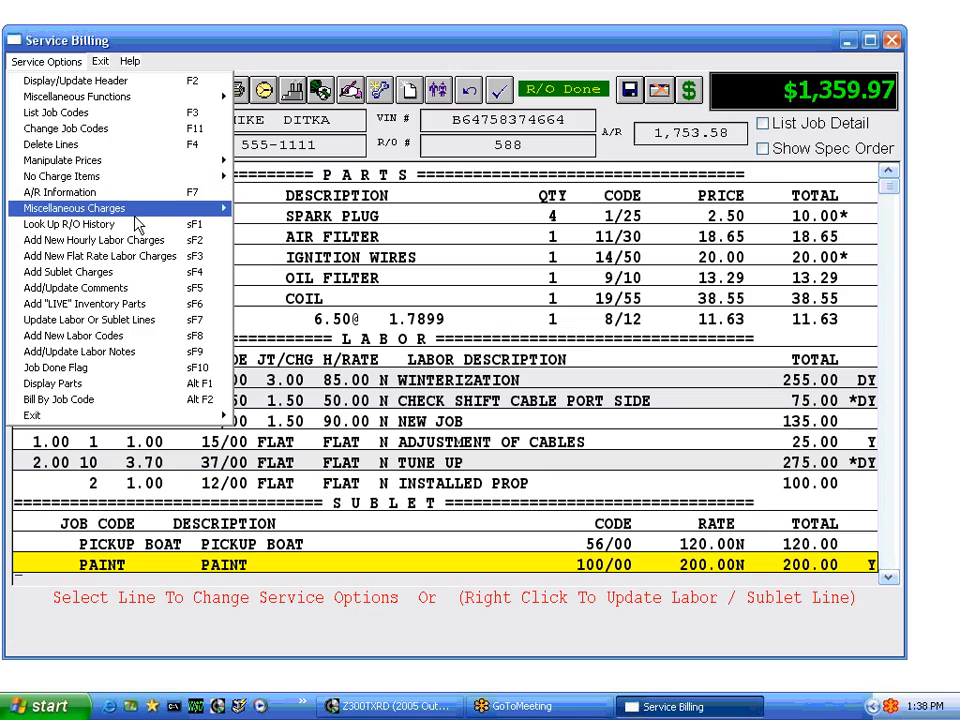
{"action": "mouse_move", "coordinate": [110, 206]}
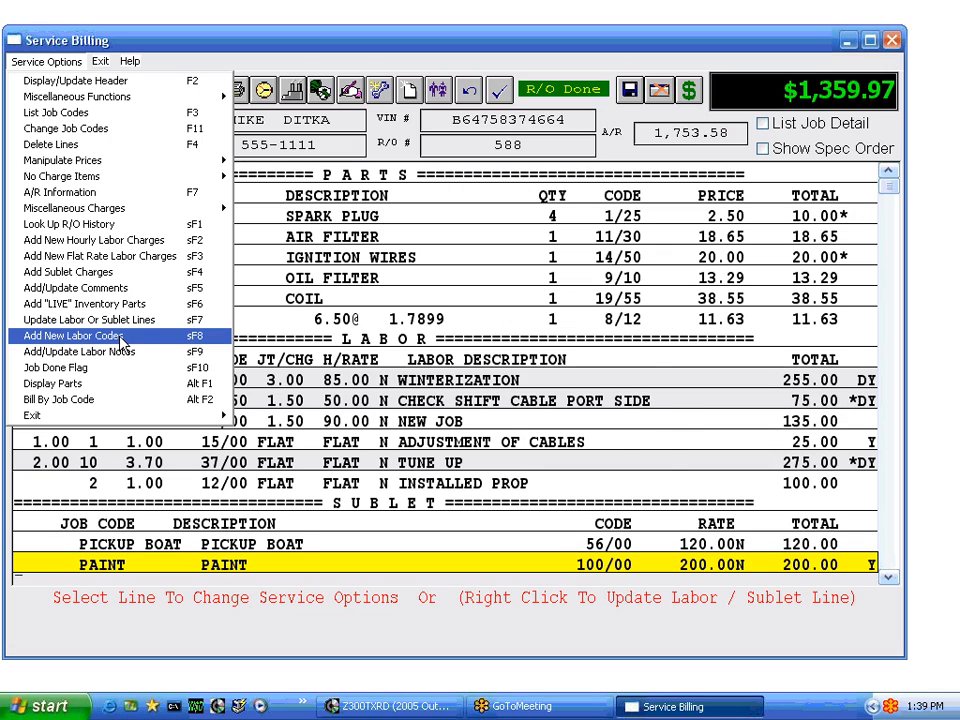
{"action": "left_click", "coordinate": [120, 341]}
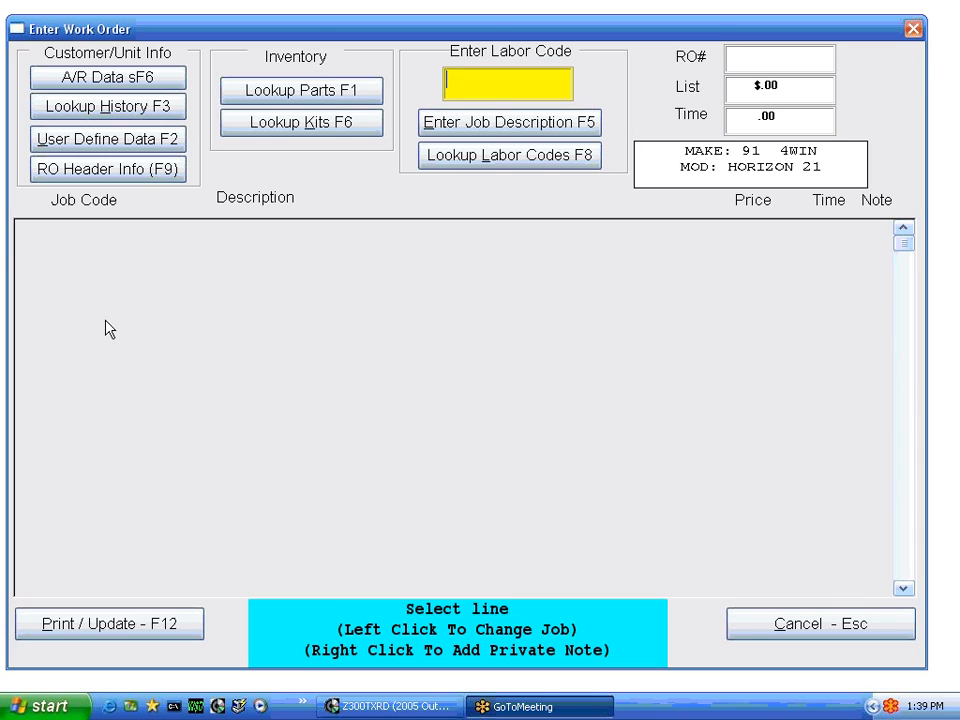
{"action": "left_click", "coordinate": [162, 108]}
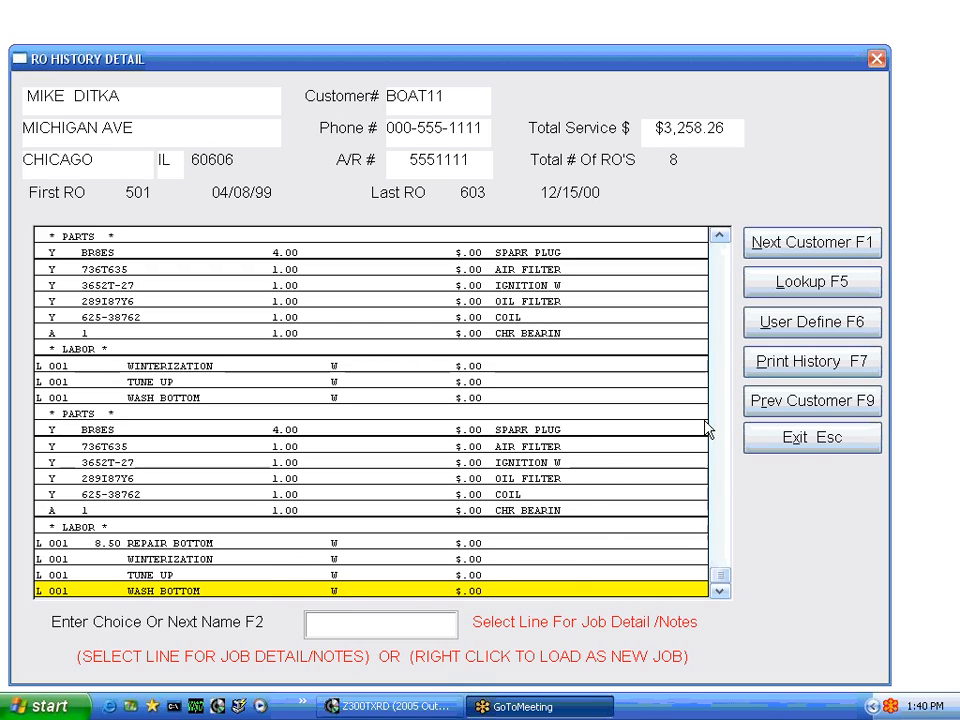
{"action": "left_click", "coordinate": [811, 439]}
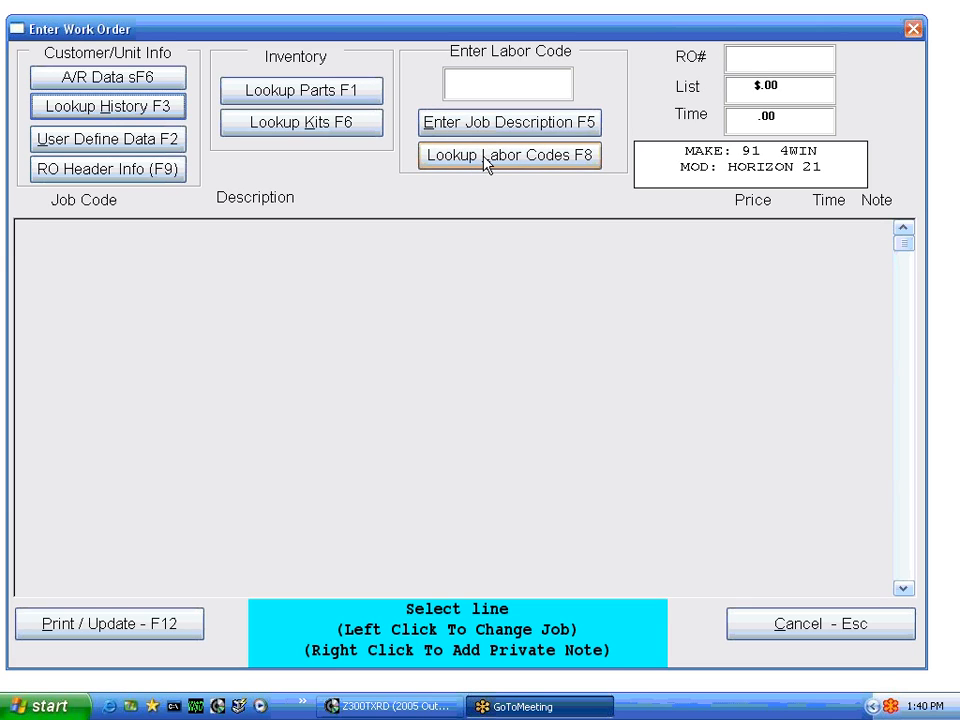
- Look up the labor codes in the BRAKES category, relist them by job code and exit the lookup without choosing one
{"action": "left_click", "coordinate": [483, 158]}
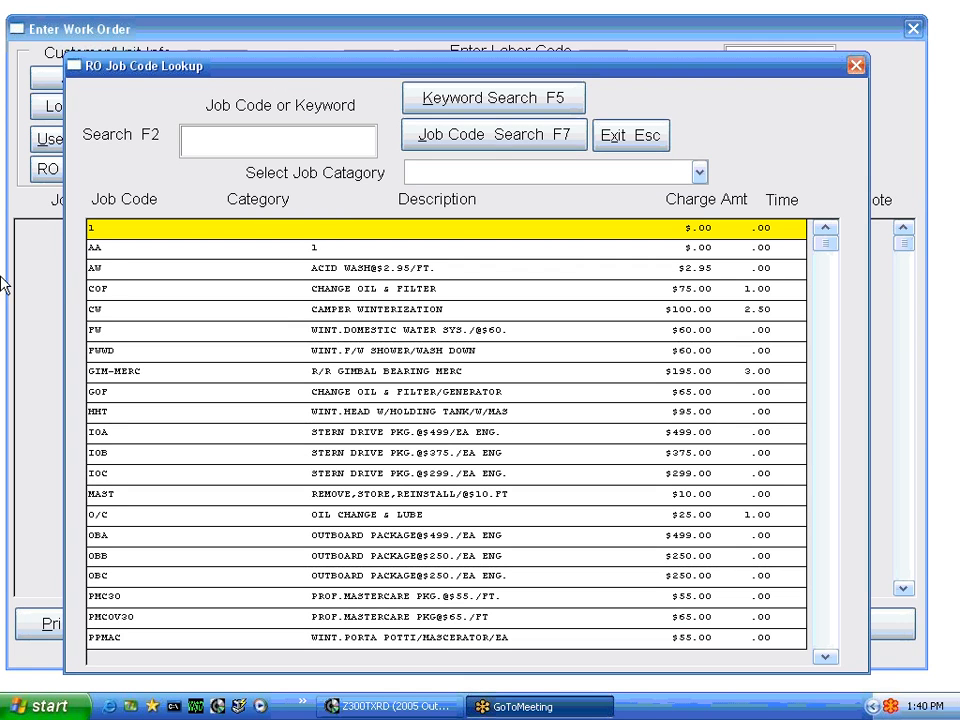
{"action": "left_click", "coordinate": [700, 172]}
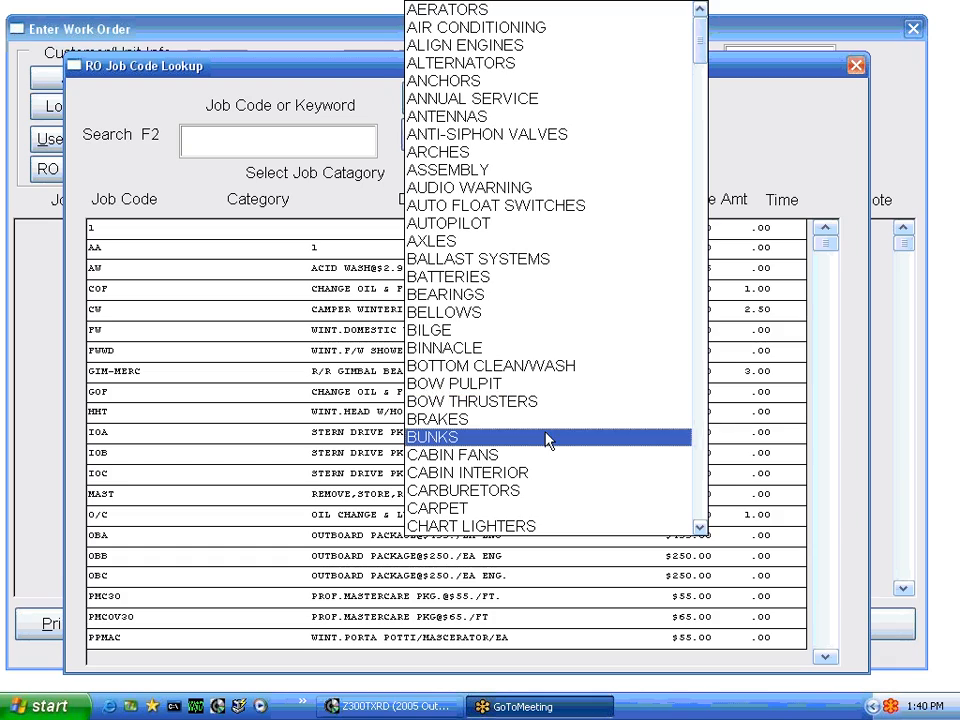
{"action": "left_click", "coordinate": [545, 432]}
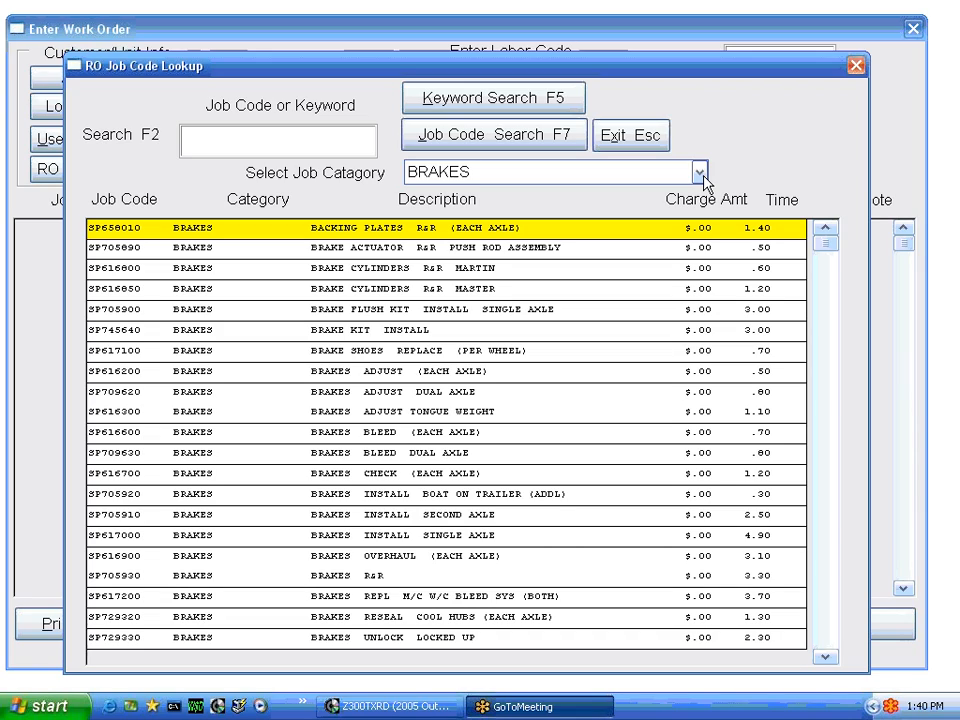
{"action": "left_click", "coordinate": [507, 145]}
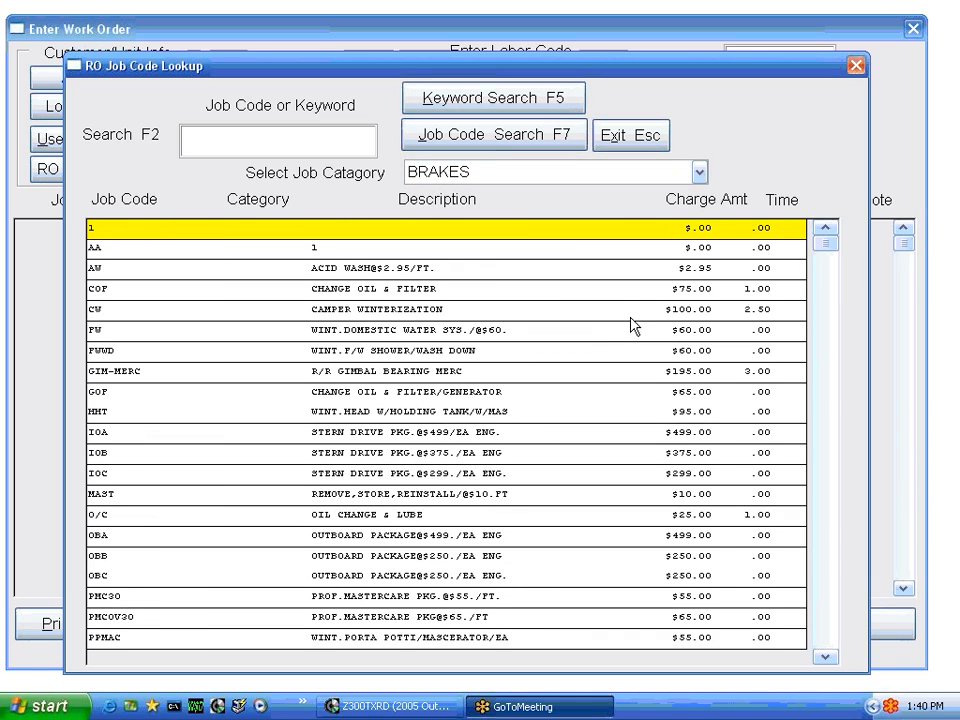
{"action": "scroll", "coordinate": [600, 328], "scroll_direction": "down", "scroll_amount": 4}
{"action": "left_click", "coordinate": [629, 137]}
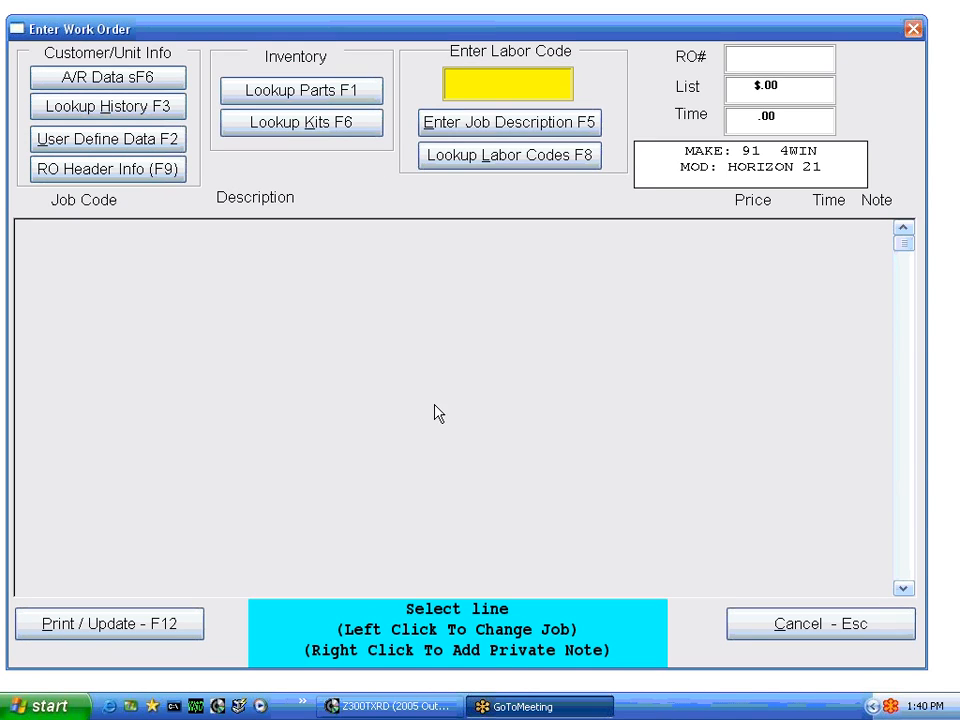
- Enter a new labor job described as NEW JOB, rated Hourly Pass To Bill with 5 hours charge time at 100 per hour
{"action": "left_click", "coordinate": [460, 128]}
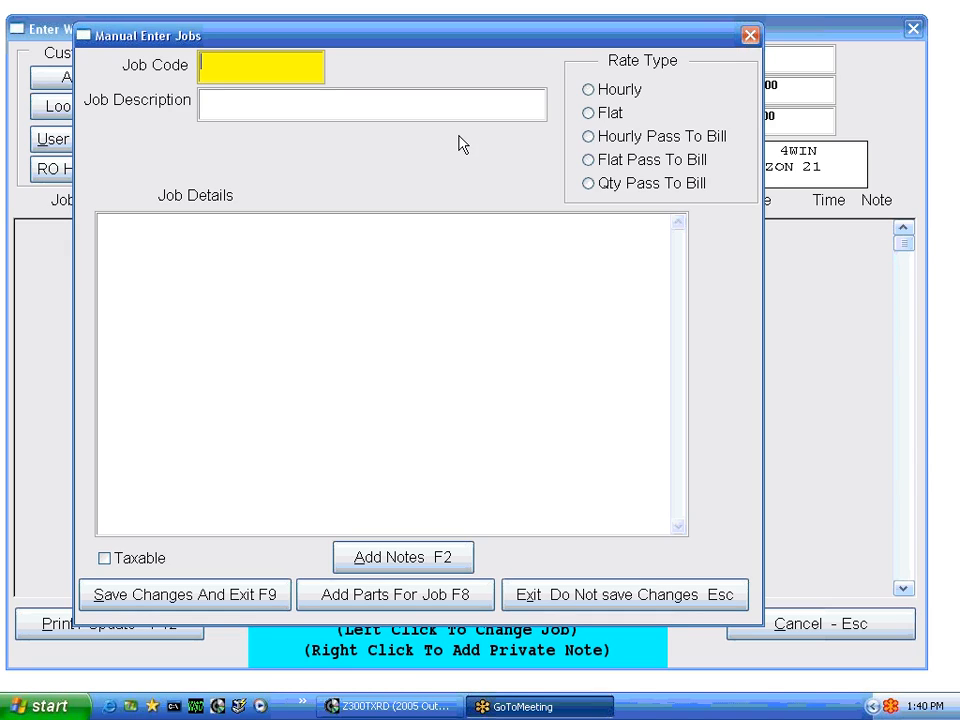
{"action": "key", "text": "Tab"}
{"action": "type", "text": "NEW"}
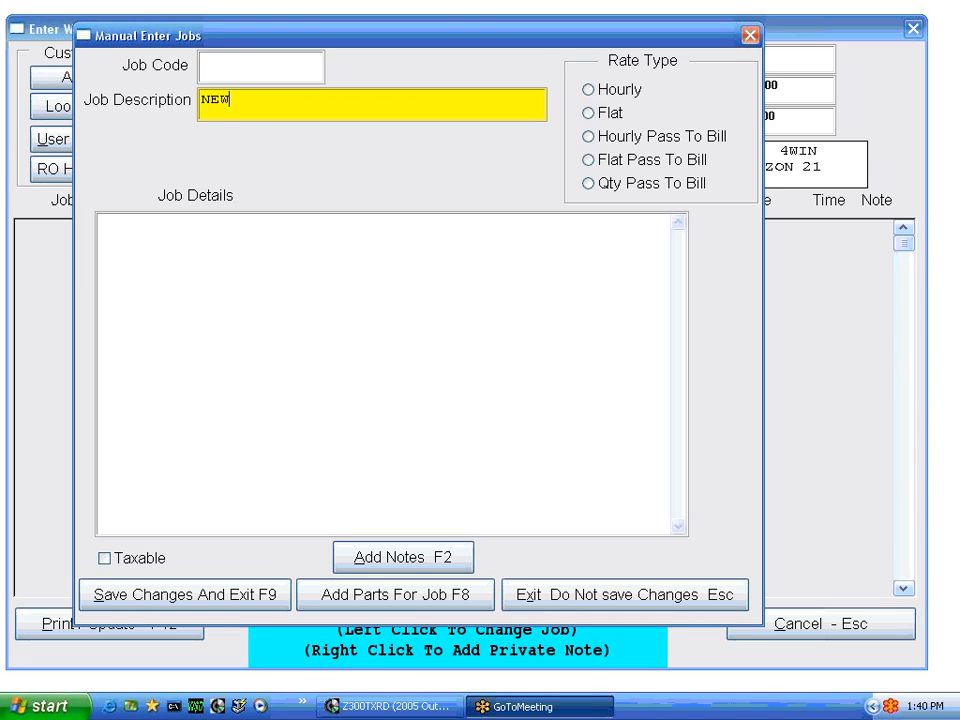
{"action": "type", "text": " JOB"}
{"action": "key", "text": "Tab"}
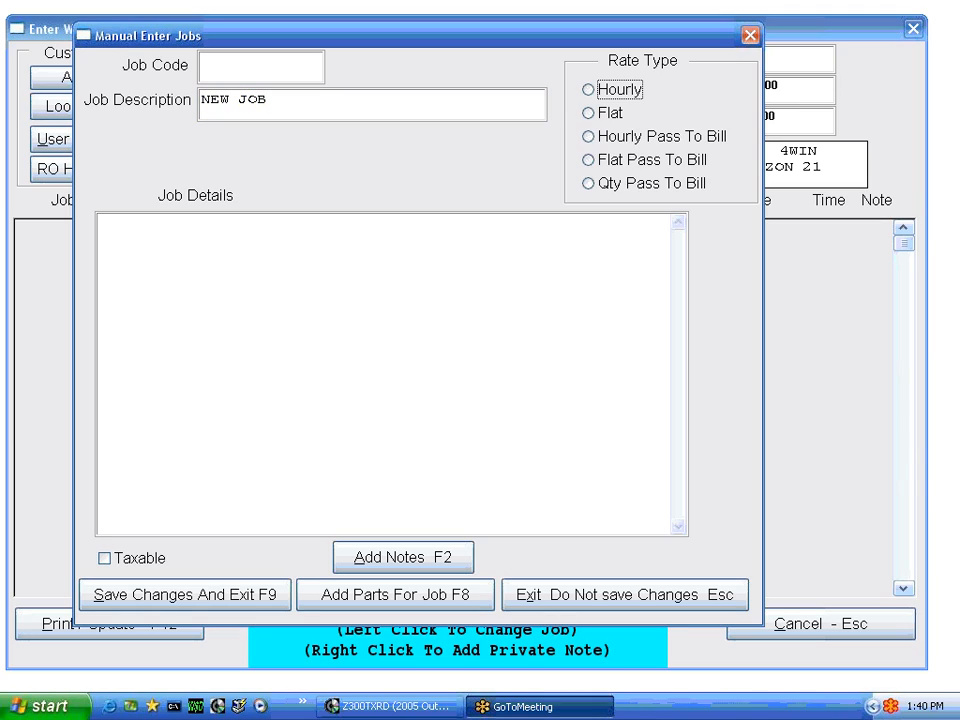
{"action": "key", "text": "Tab"}
{"action": "key", "text": "Tab"}
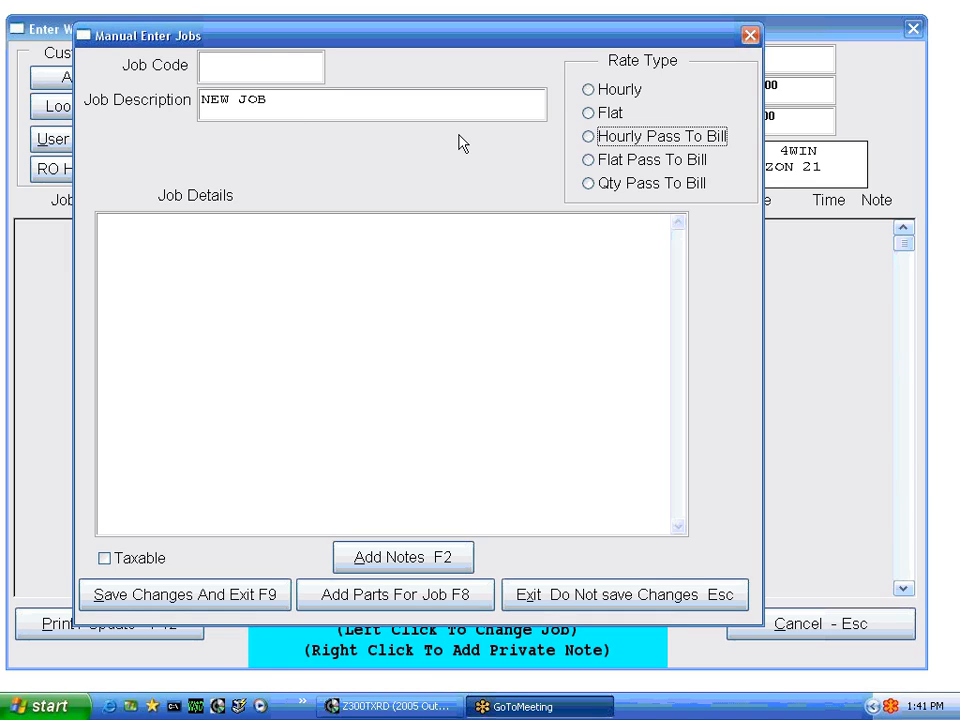
{"action": "key", "text": "space"}
{"action": "type", "text": "5"}
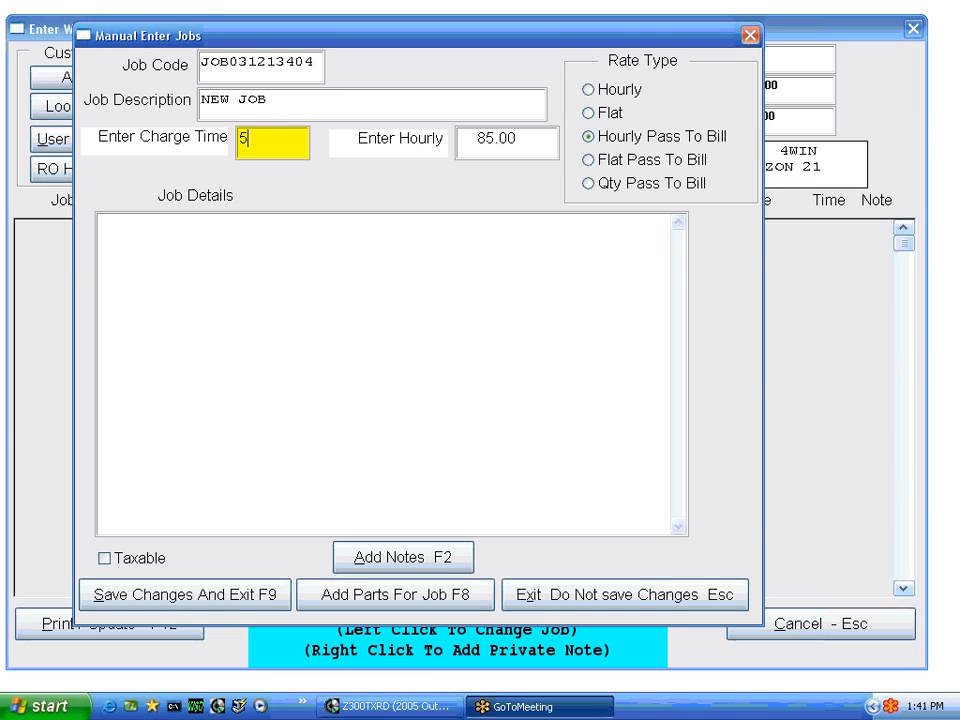
{"action": "key", "text": "Tab"}
{"action": "type", "text": "100"}
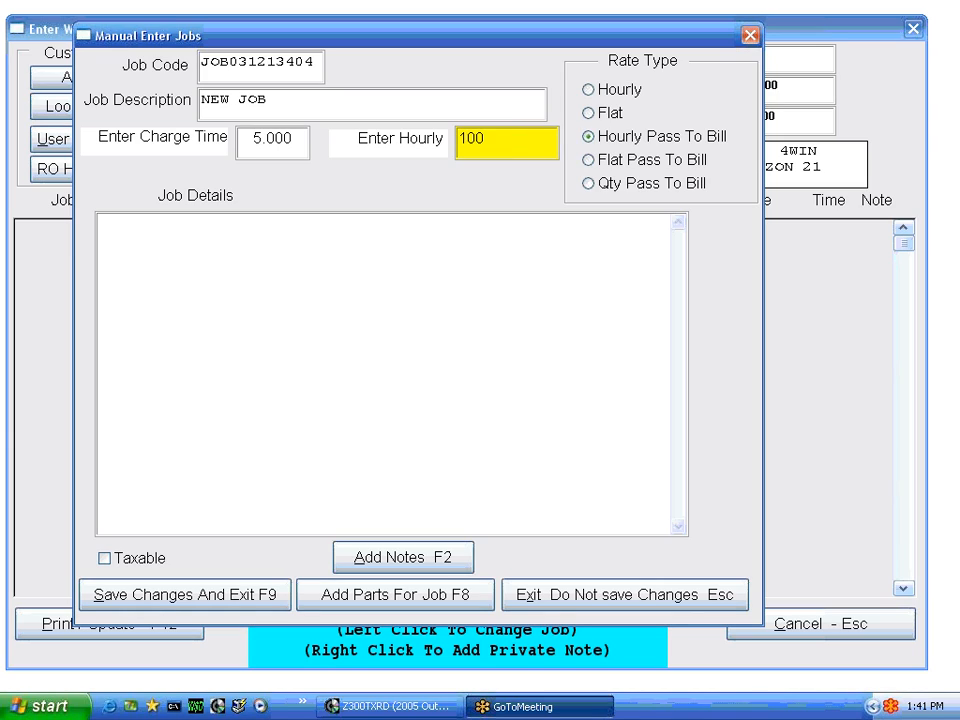
{"action": "key", "text": "Tab"}
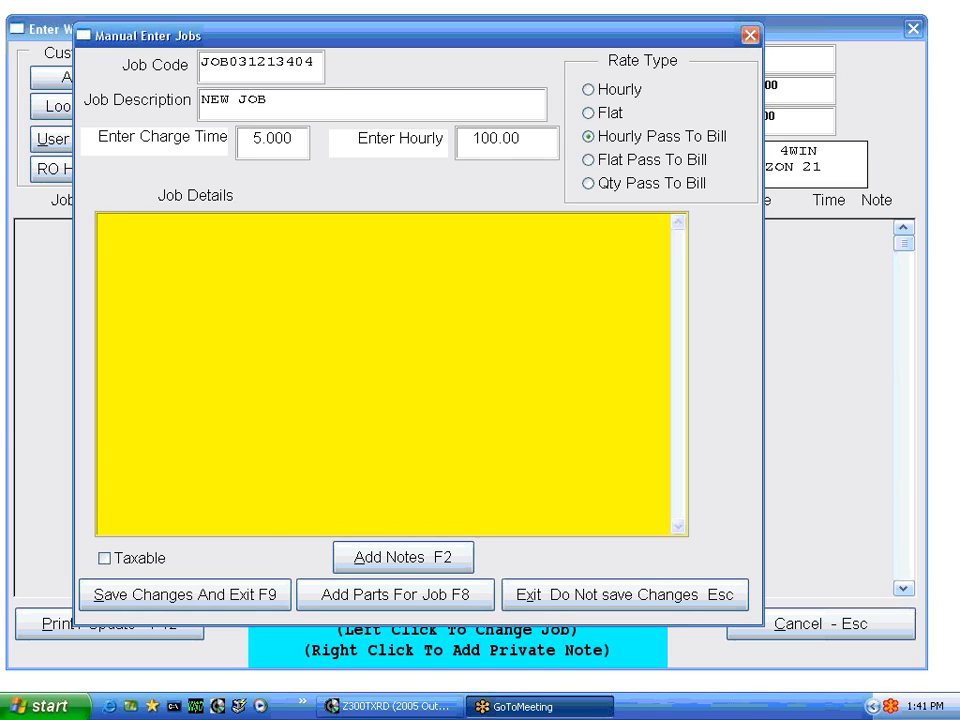
- Fill the job details with several lines of filler text, save the job, then reopen it and save it again
{"action": "type", "text": "hjg hjgjk jkhgjh jhg jkhg jkhg jkhg hg jkhg jkhg jkhg jkh"}
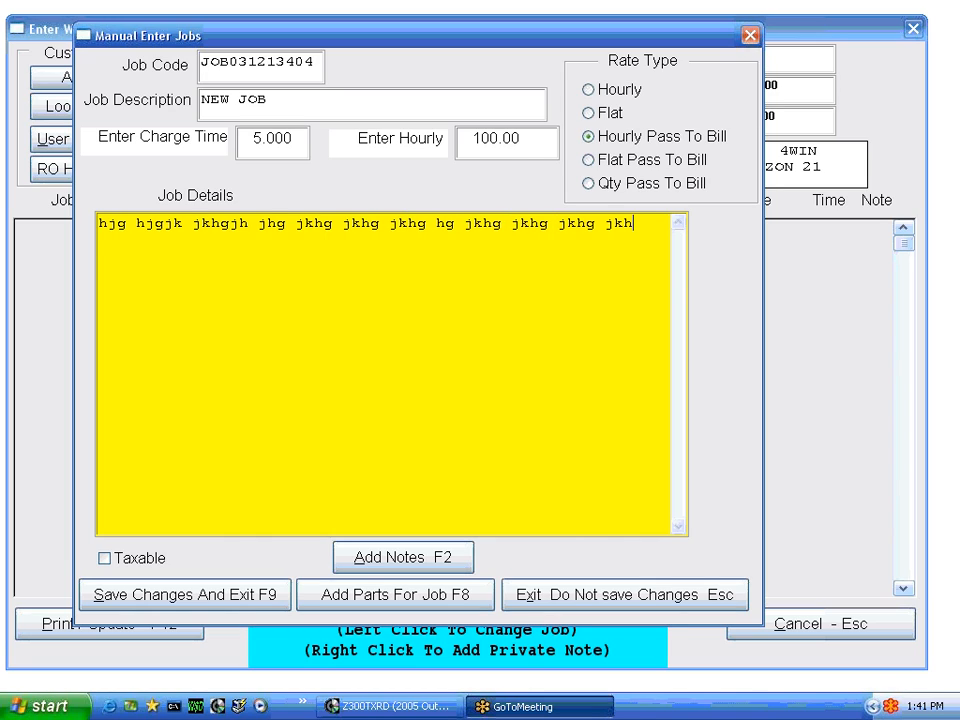
{"action": "type", "text": "g jkhg jkhg jh gjhg jkhg jkhg jkhg hjg "}
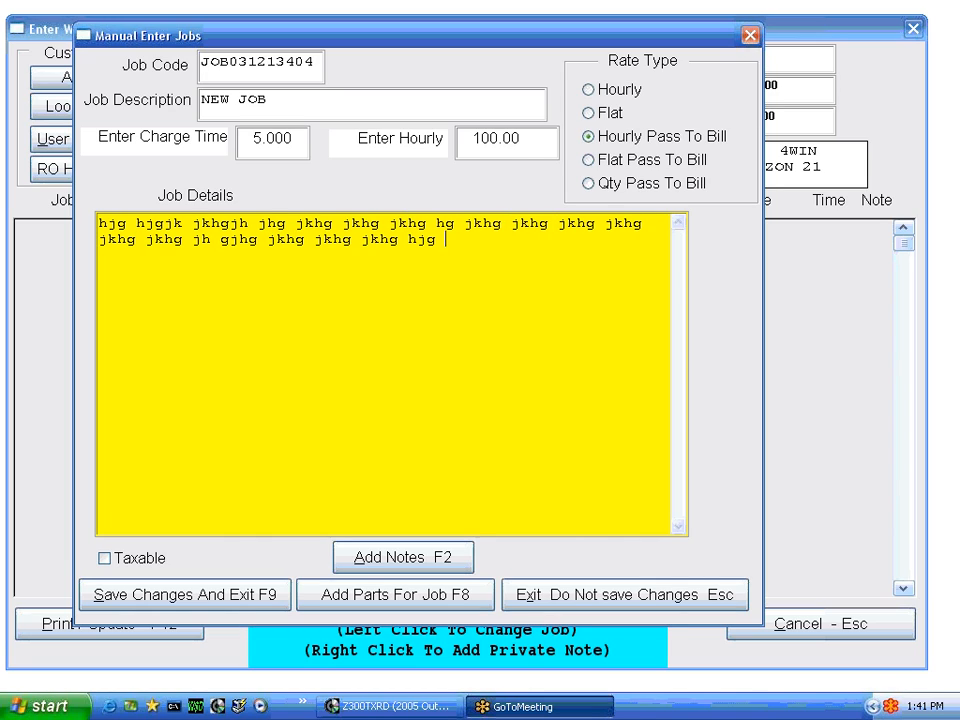
{"action": "type", "text": "hjg jhg jkhg jk hgjkhg kjh kjhg jk gjk gjk"}
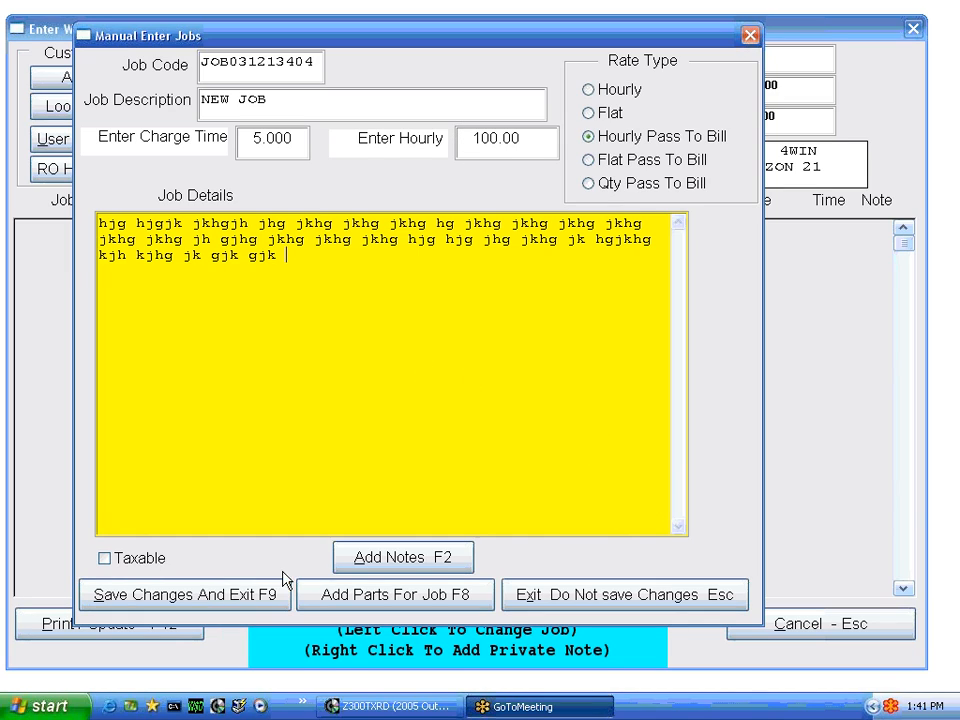
{"action": "left_click", "coordinate": [255, 595]}
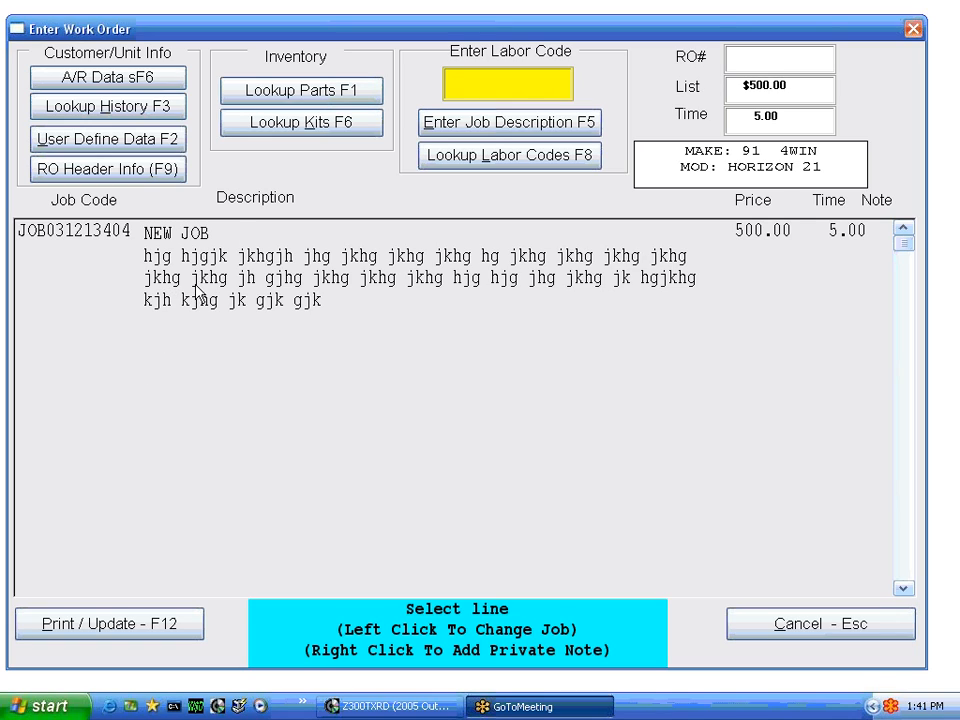
{"action": "left_click", "coordinate": [231, 276]}
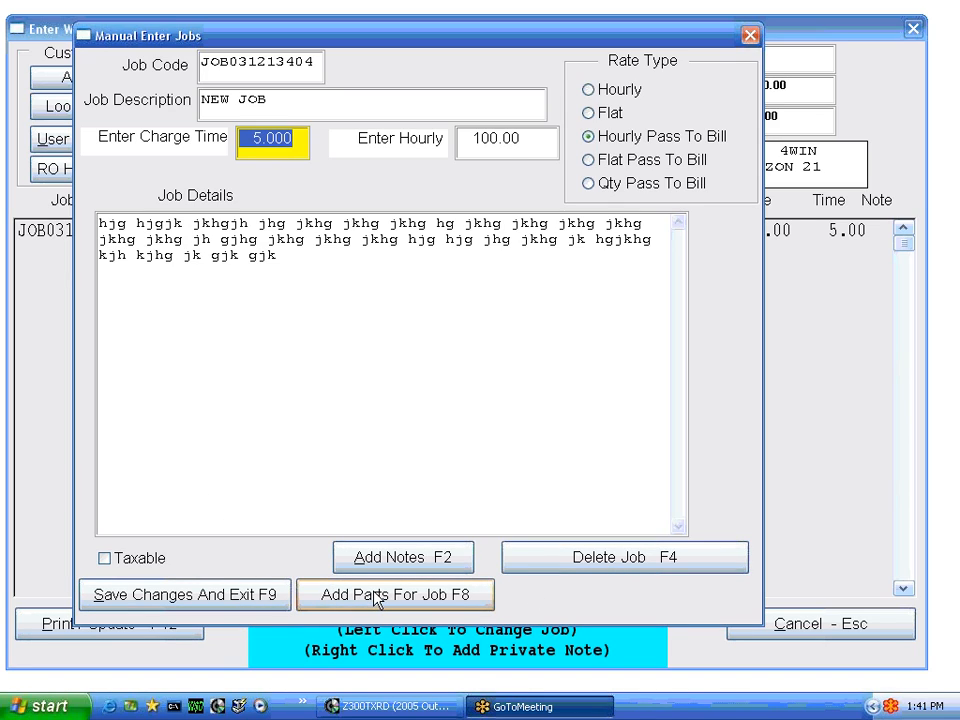
{"action": "left_click", "coordinate": [232, 600]}
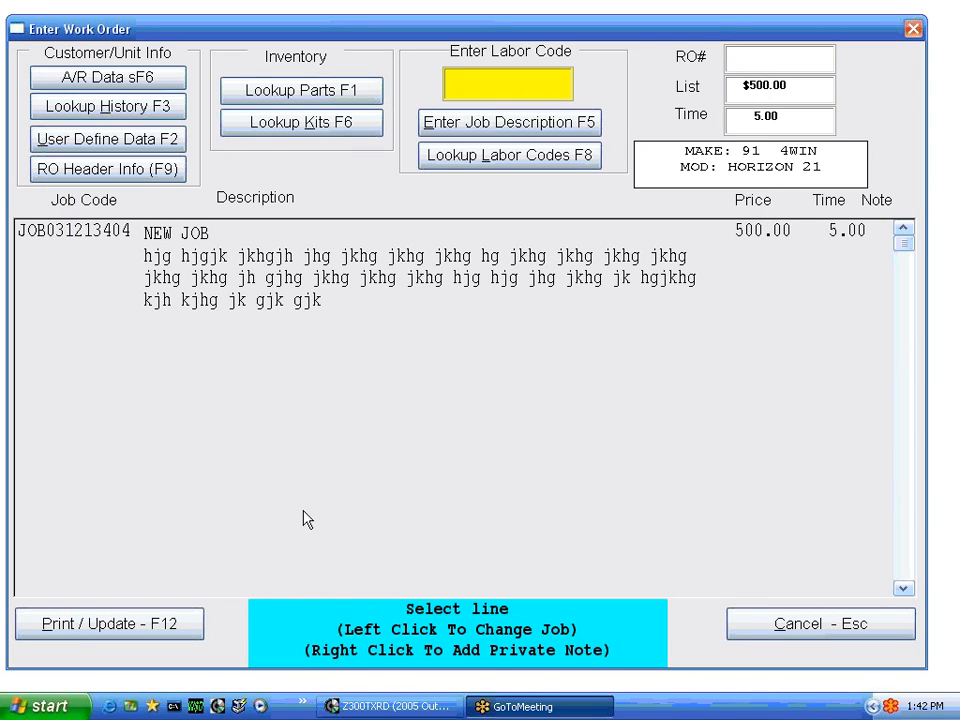
- Post the new job to the boat's repair order and save the repair order
{"action": "left_click", "coordinate": [152, 624]}
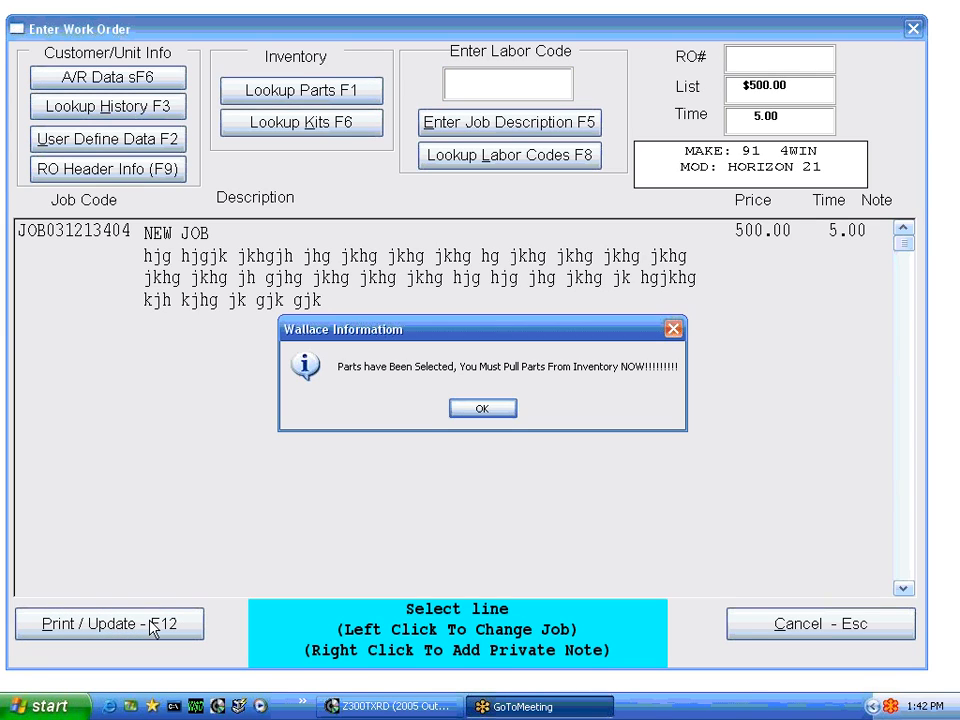
{"action": "left_click", "coordinate": [465, 408]}
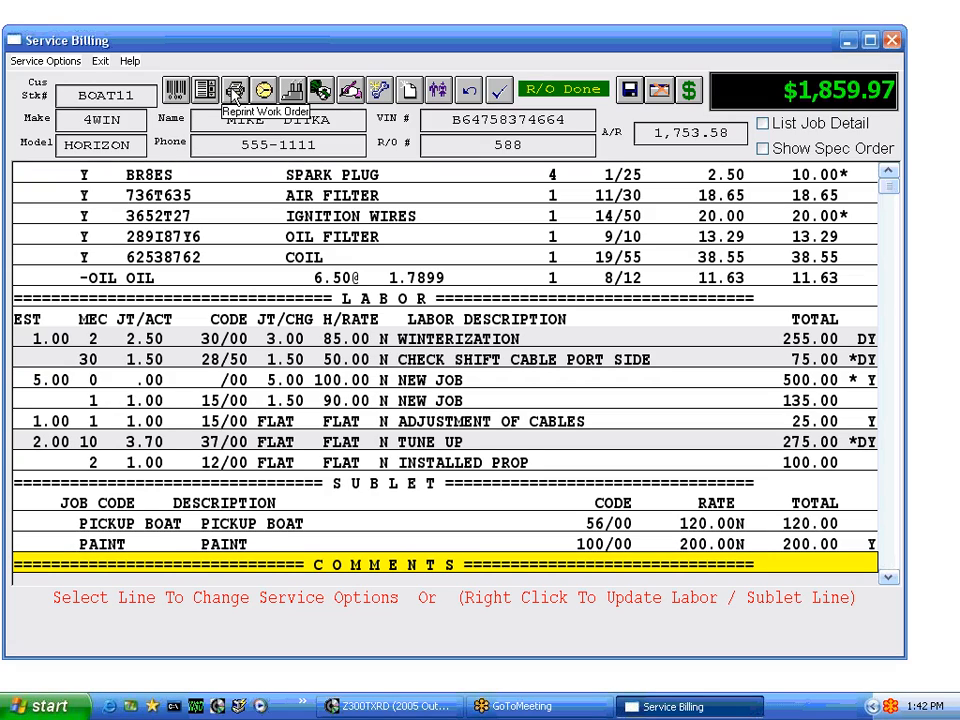
{"action": "left_click", "coordinate": [33, 64]}
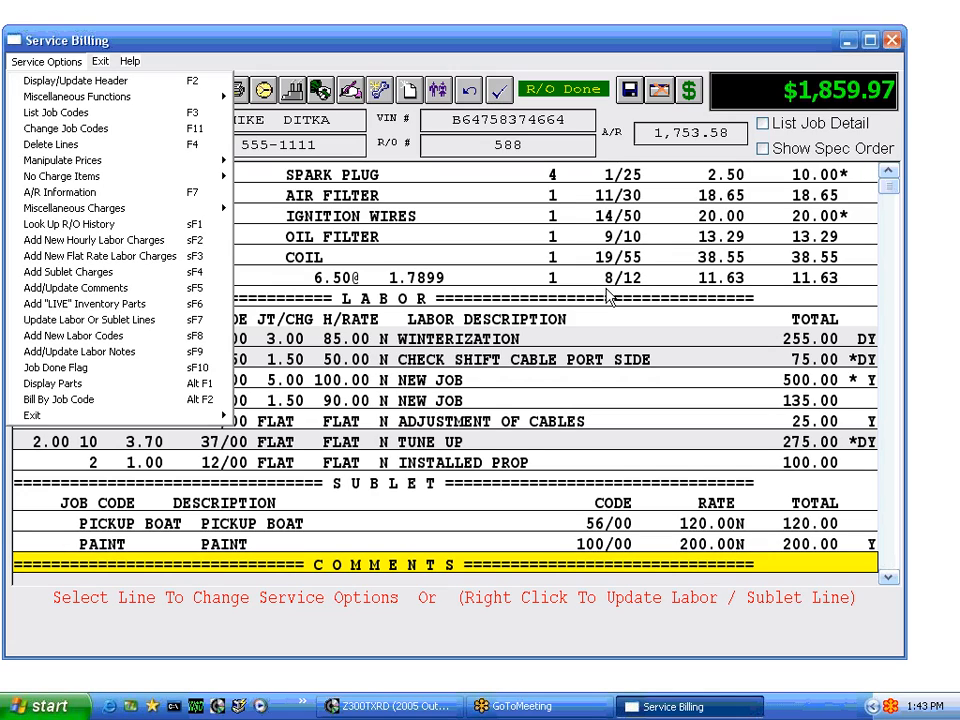
{"action": "left_click", "coordinate": [630, 91]}
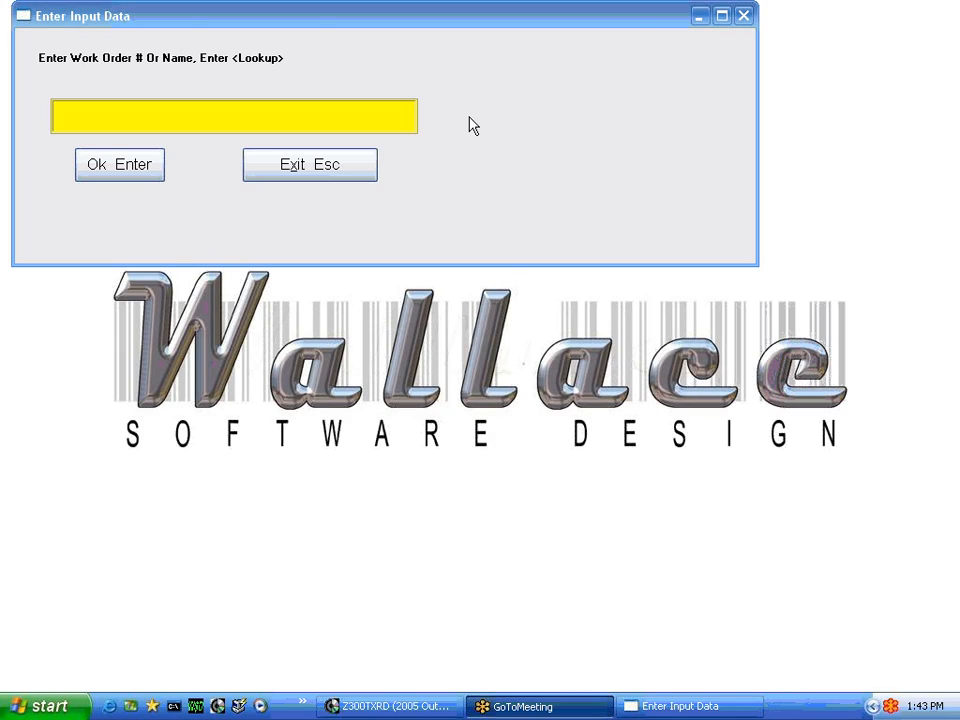
- Open the repair order for the XVZ1300 street bike and view the details of its TUNE UP labor line
{"action": "left_click", "coordinate": [141, 166]}
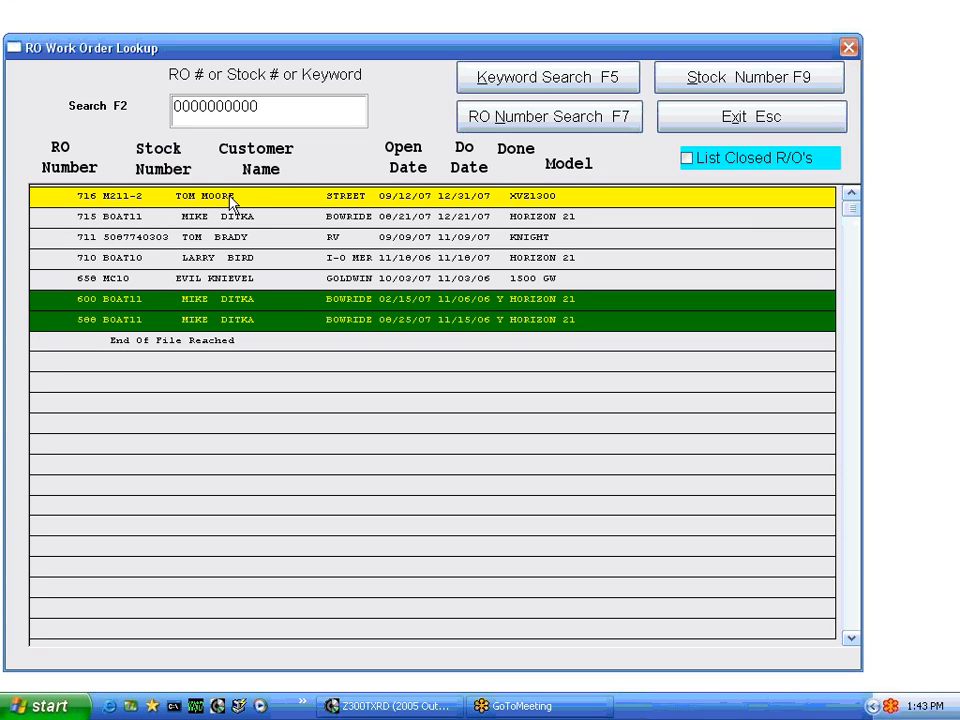
{"action": "double_click", "coordinate": [240, 203]}
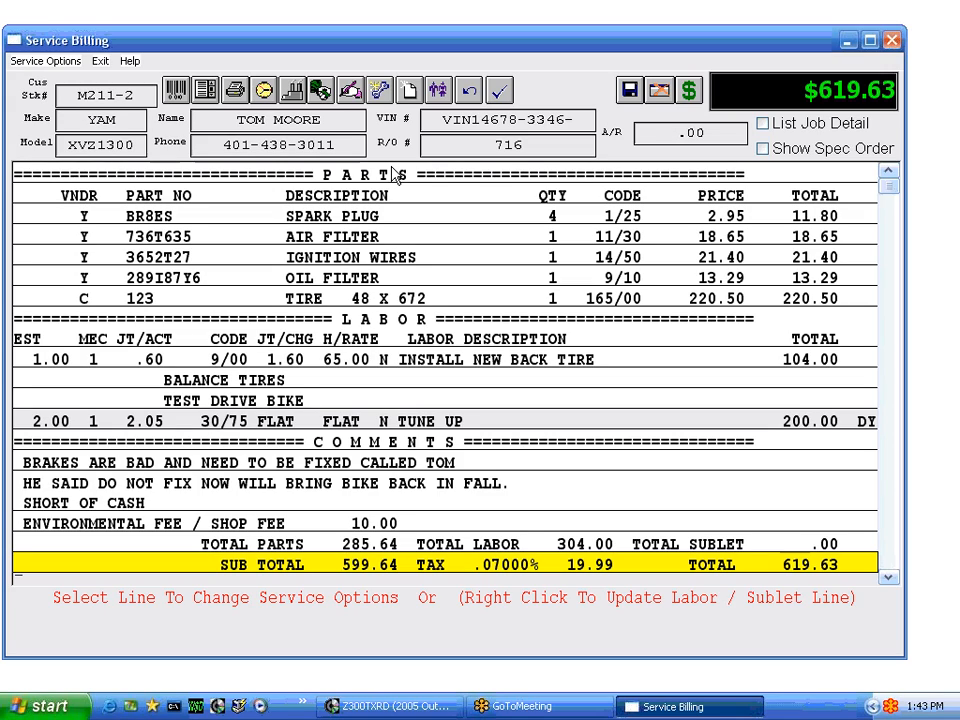
{"action": "right_click", "coordinate": [372, 428]}
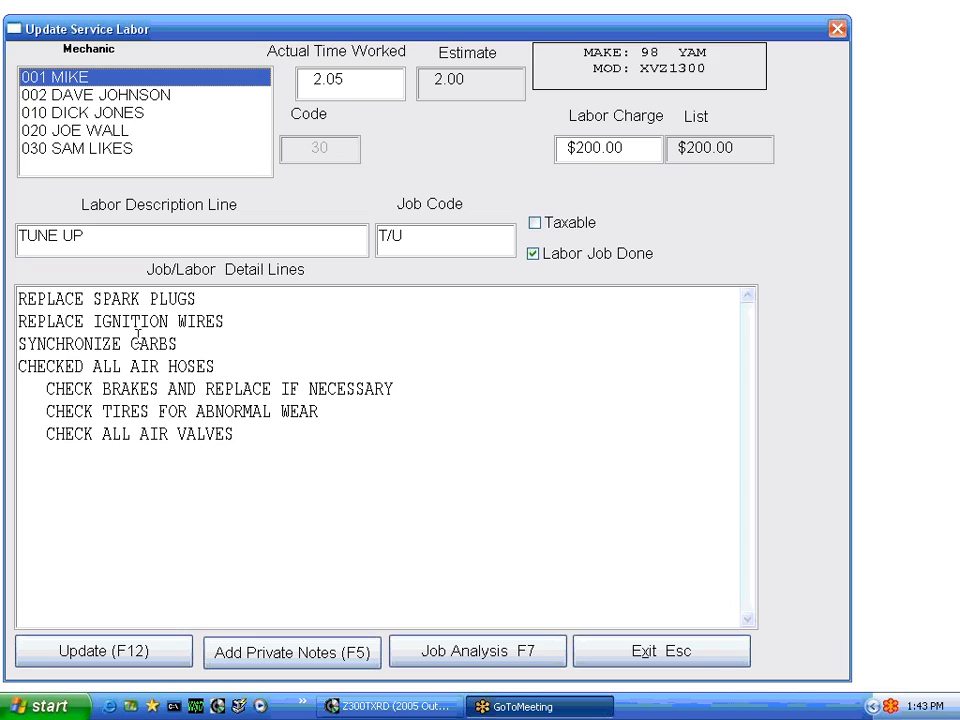
{"action": "left_click", "coordinate": [660, 652]}
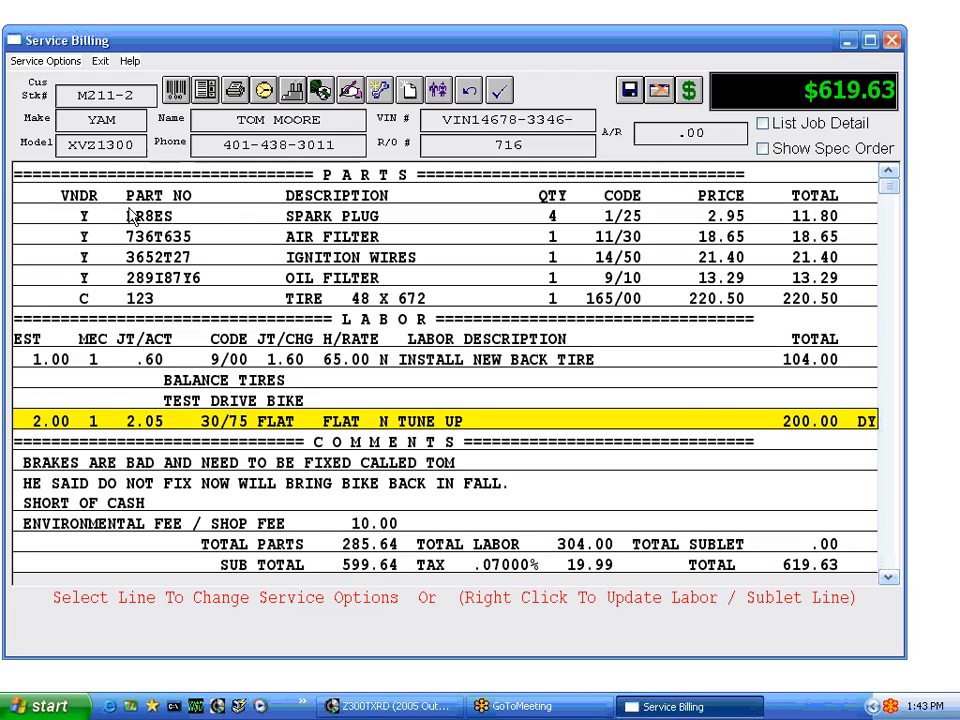
- Start finalizing the street bike's repair order and choose the salesclerk
{"action": "left_click", "coordinate": [689, 91]}
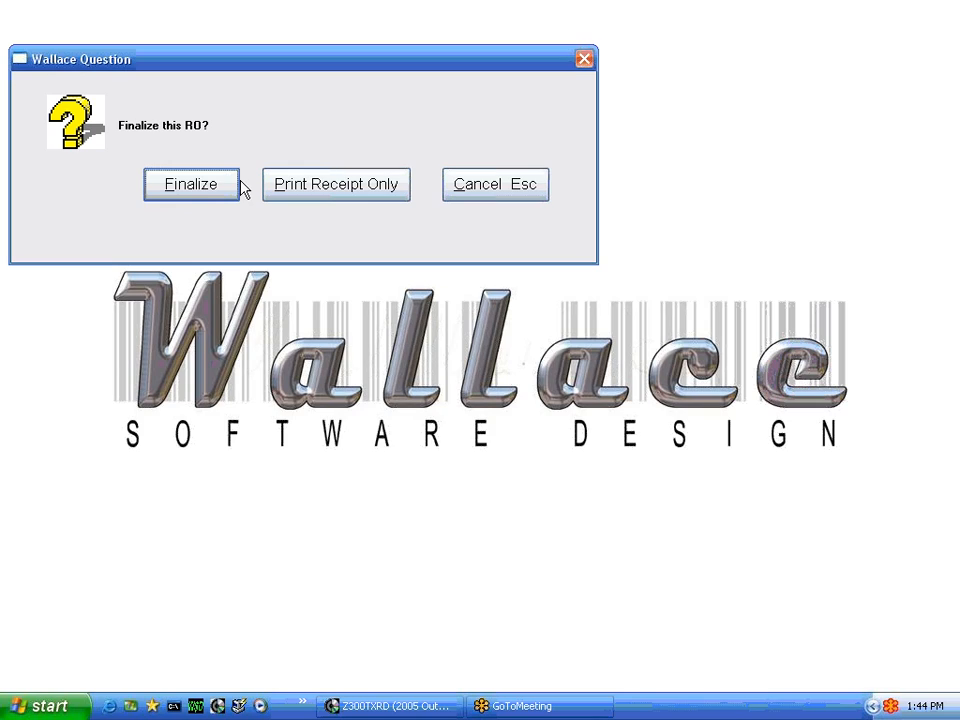
{"action": "left_click", "coordinate": [193, 188]}
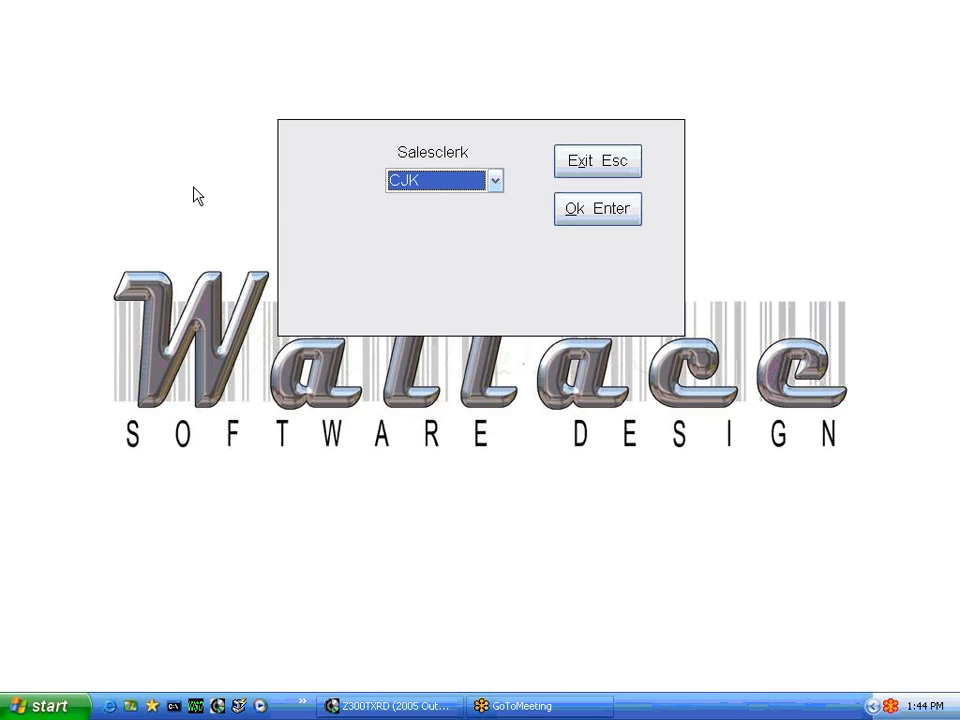
{"action": "left_click", "coordinate": [494, 181]}
{"action": "left_click", "coordinate": [491, 274]}
{"action": "left_click", "coordinate": [615, 210]}
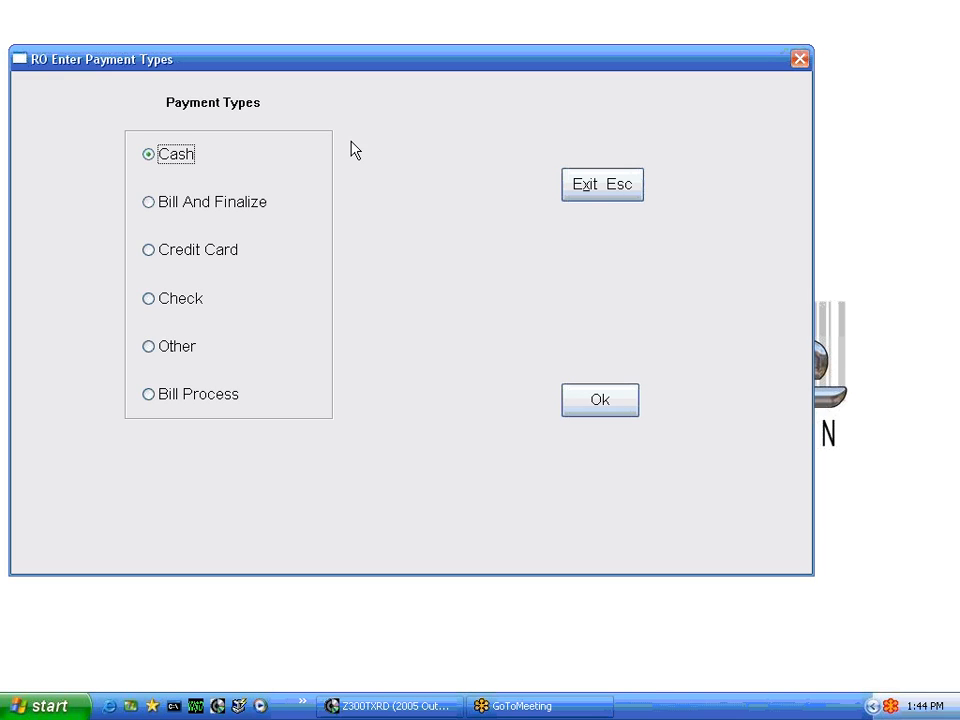
- Go through the payment types from Cash to Bill Process and return to Cash
{"action": "key", "text": "Down"}
{"action": "key", "text": "Down"}
{"action": "key", "text": "Down"}
{"action": "key", "text": "Down"}
{"action": "key", "text": "Down"}
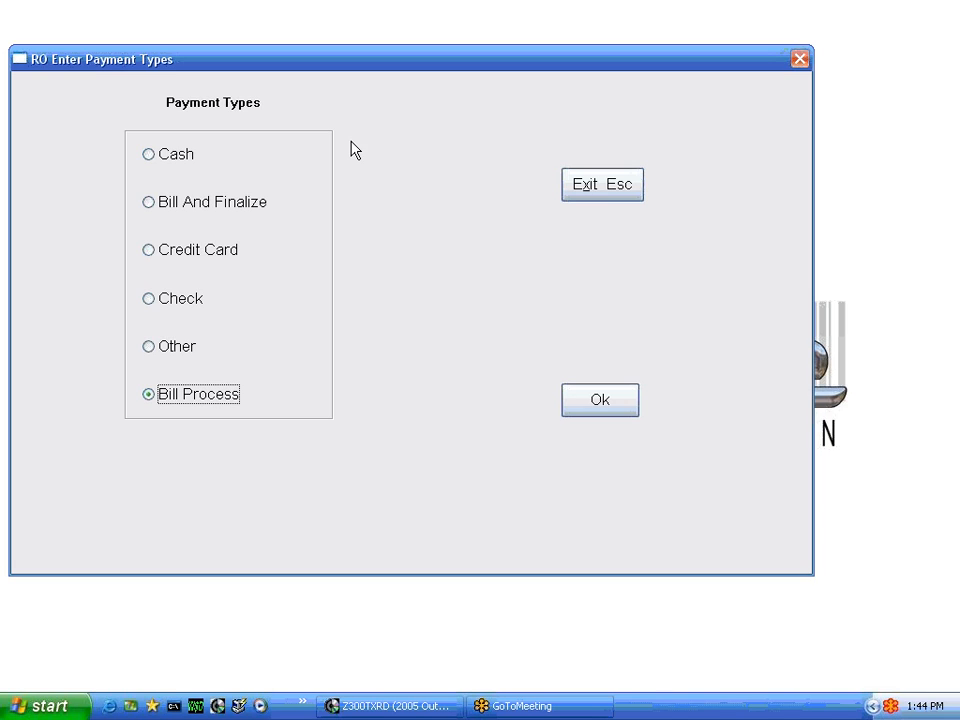
{"action": "key", "text": "Up"}
{"action": "key", "text": "Up"}
{"action": "key", "text": "Up"}
{"action": "key", "text": "Up"}
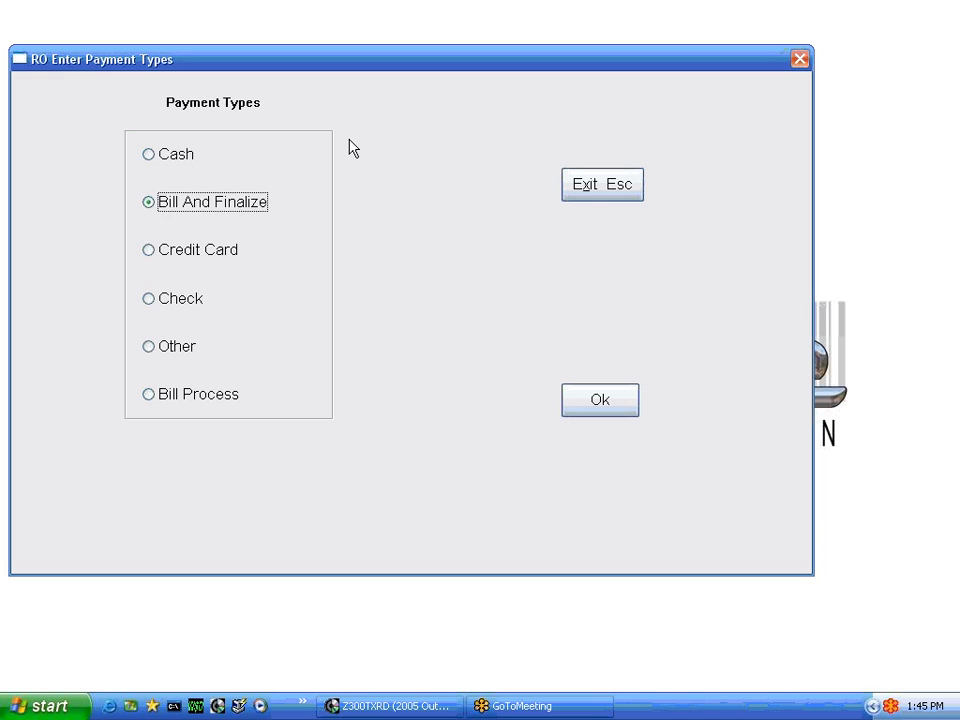
{"action": "key", "text": "Up"}
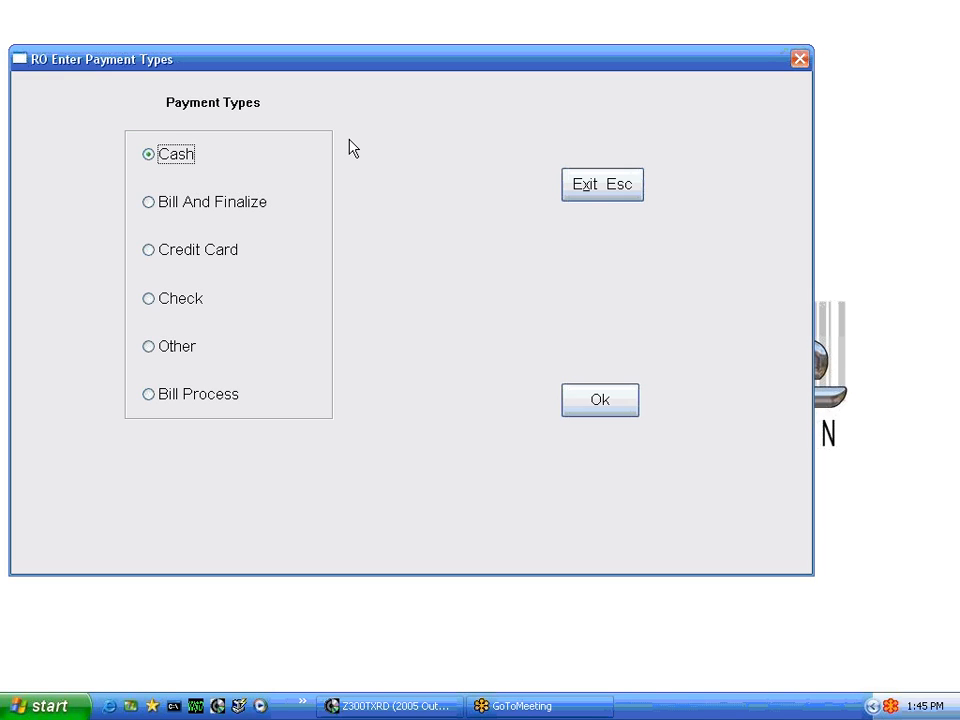
- Accept cash payment for the repair order with an amount received of 620
{"action": "left_click", "coordinate": [599, 402]}
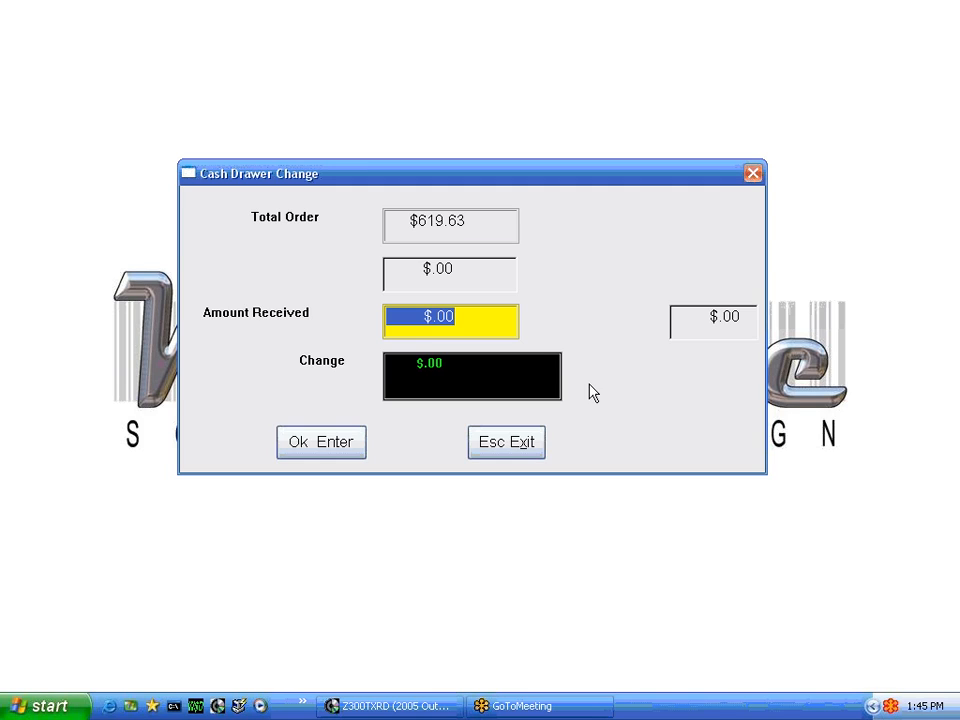
{"action": "type", "text": "620"}
{"action": "key", "text": "Tab"}
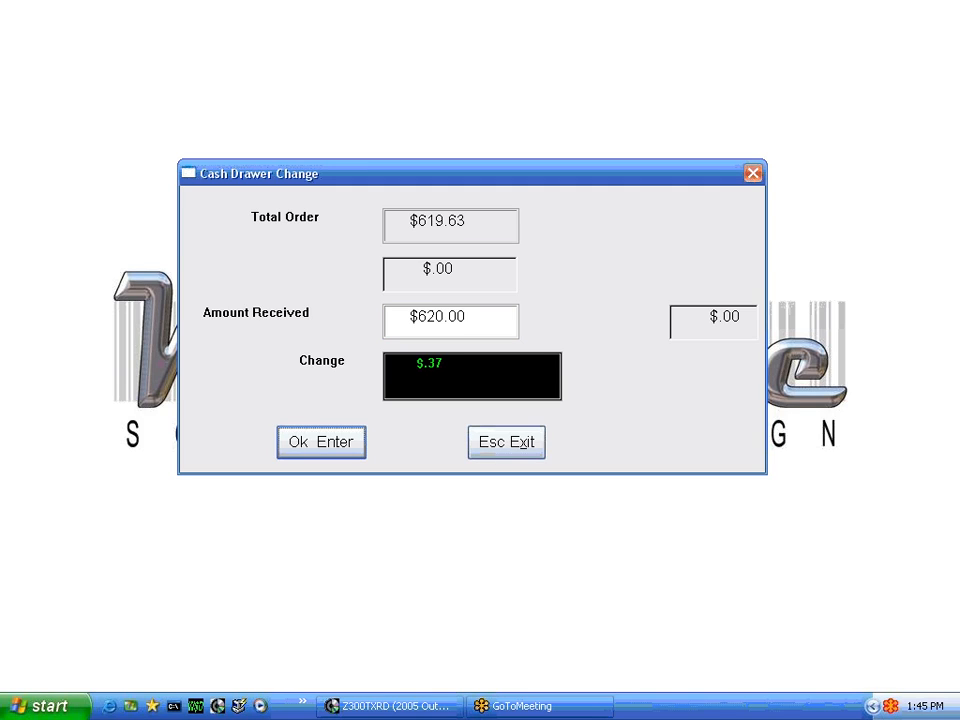
{"action": "key", "text": "Return"}
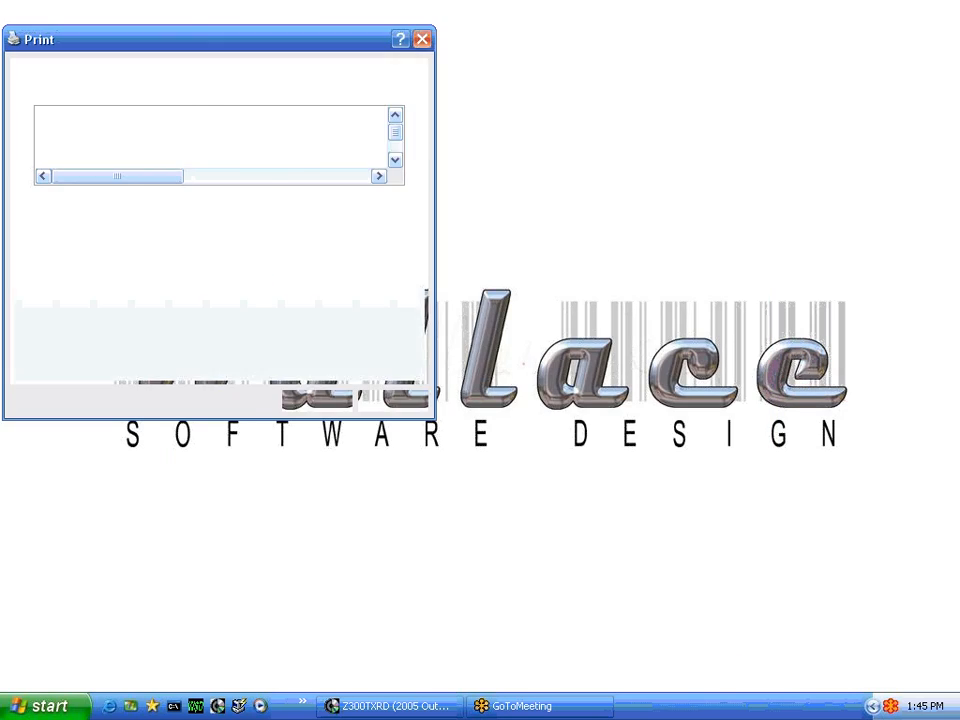
- Preview the street bike's service invoice and review its parts, labor, comments and payment totals
{"action": "left_click", "coordinate": [413, 401]}
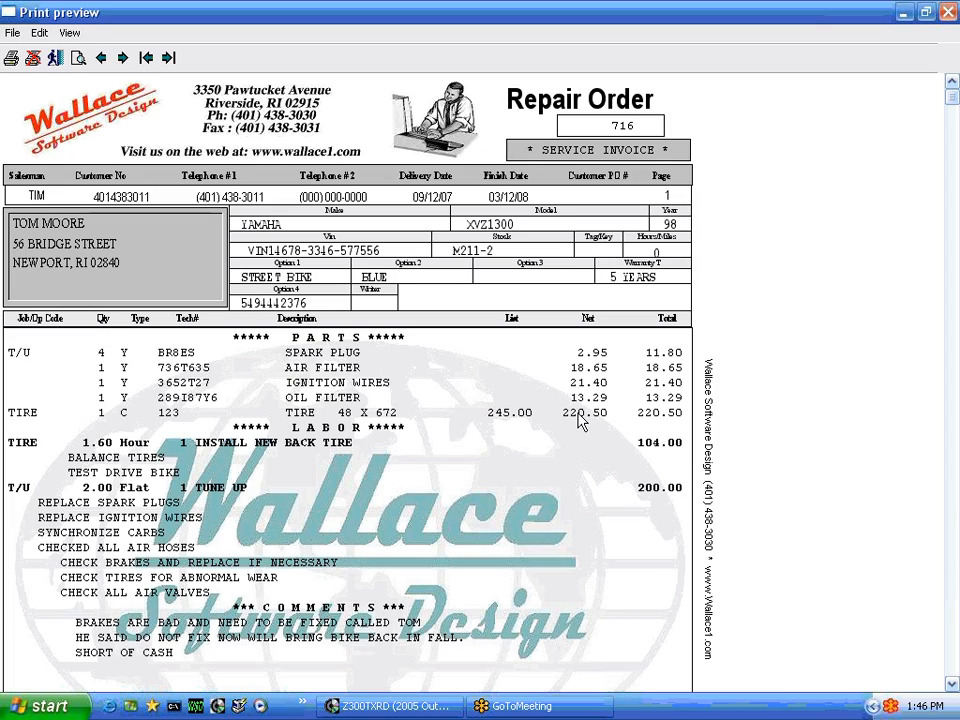
{"action": "scroll", "coordinate": [515, 452], "scroll_direction": "down", "scroll_amount": 2}
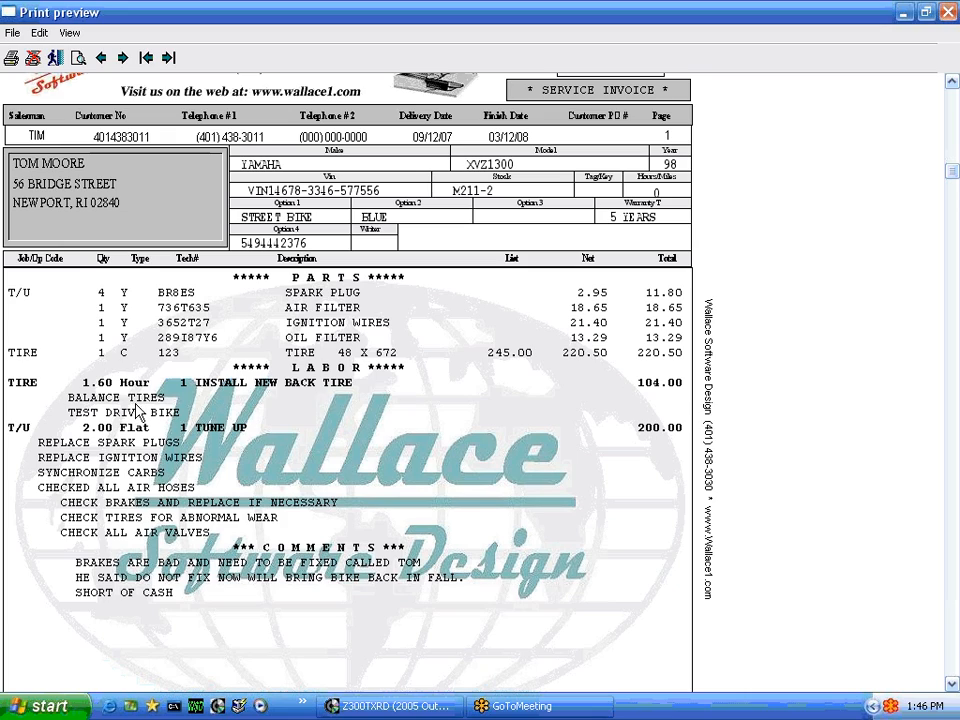
{"action": "scroll", "coordinate": [165, 447], "scroll_direction": "down", "scroll_amount": 1}
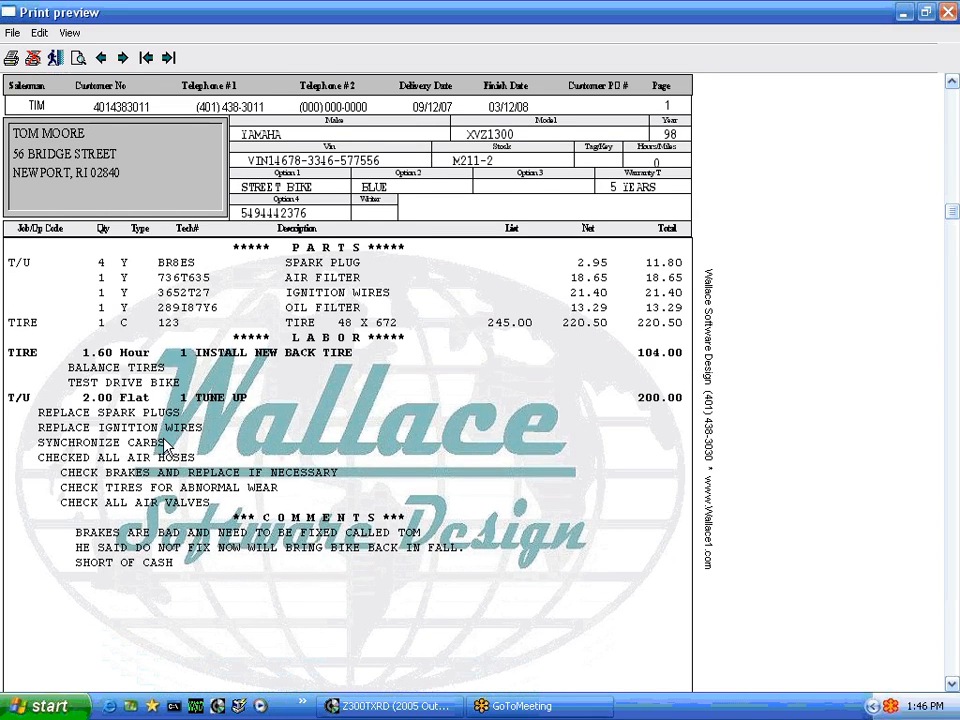
{"action": "scroll", "coordinate": [165, 447], "scroll_direction": "down", "scroll_amount": 4}
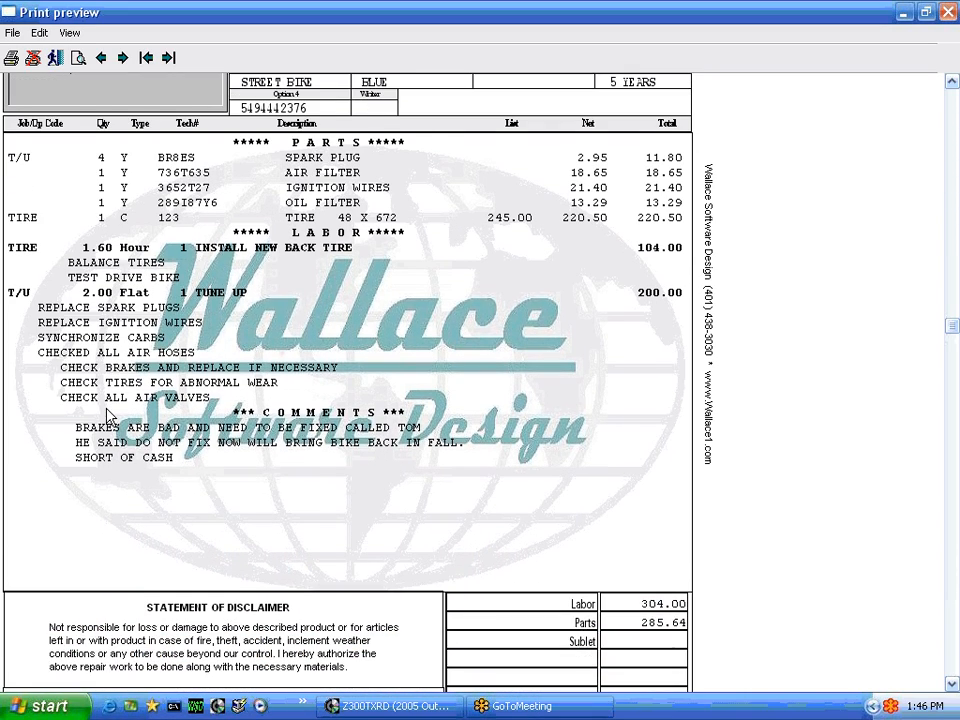
{"action": "scroll", "coordinate": [110, 418], "scroll_direction": "down", "scroll_amount": 1}
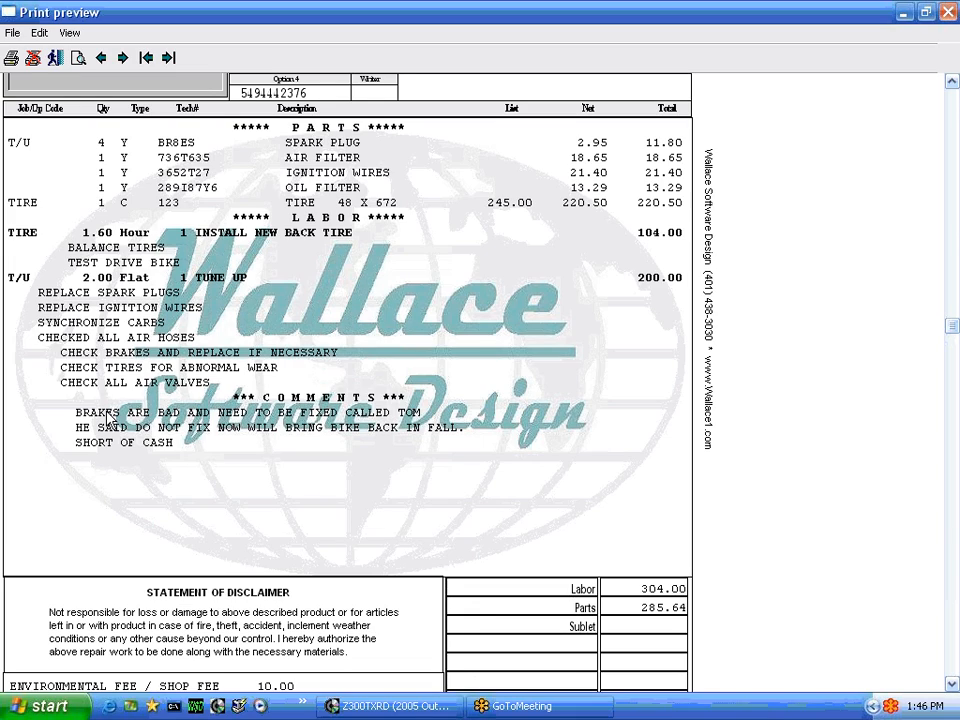
{"action": "scroll", "coordinate": [110, 418], "scroll_direction": "down", "scroll_amount": 4}
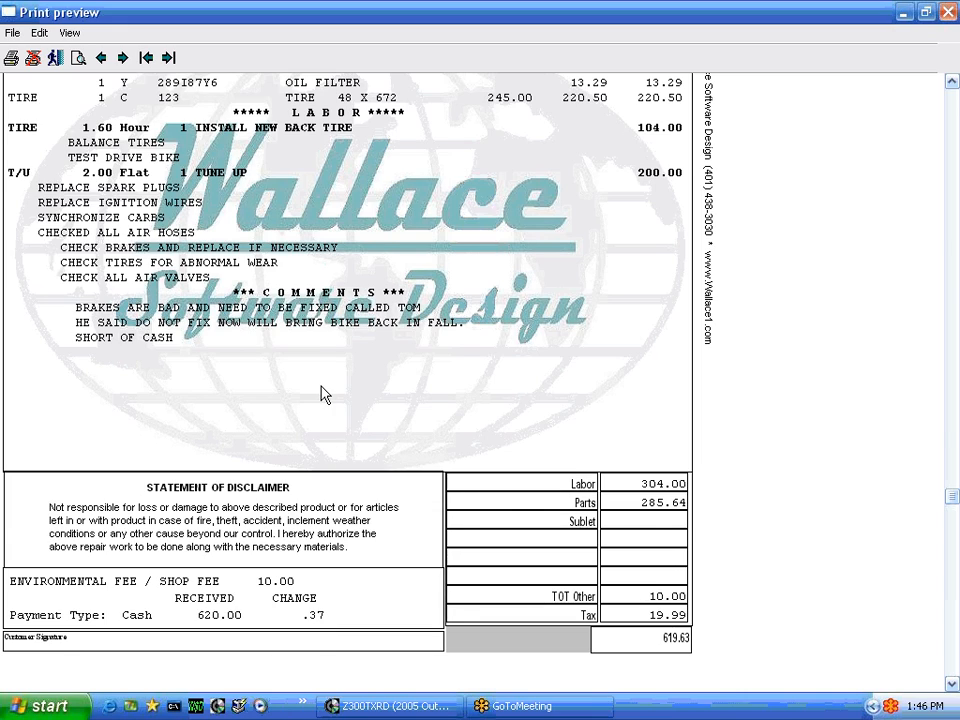
{"action": "scroll", "coordinate": [326, 392], "scroll_direction": "up", "scroll_amount": 10}
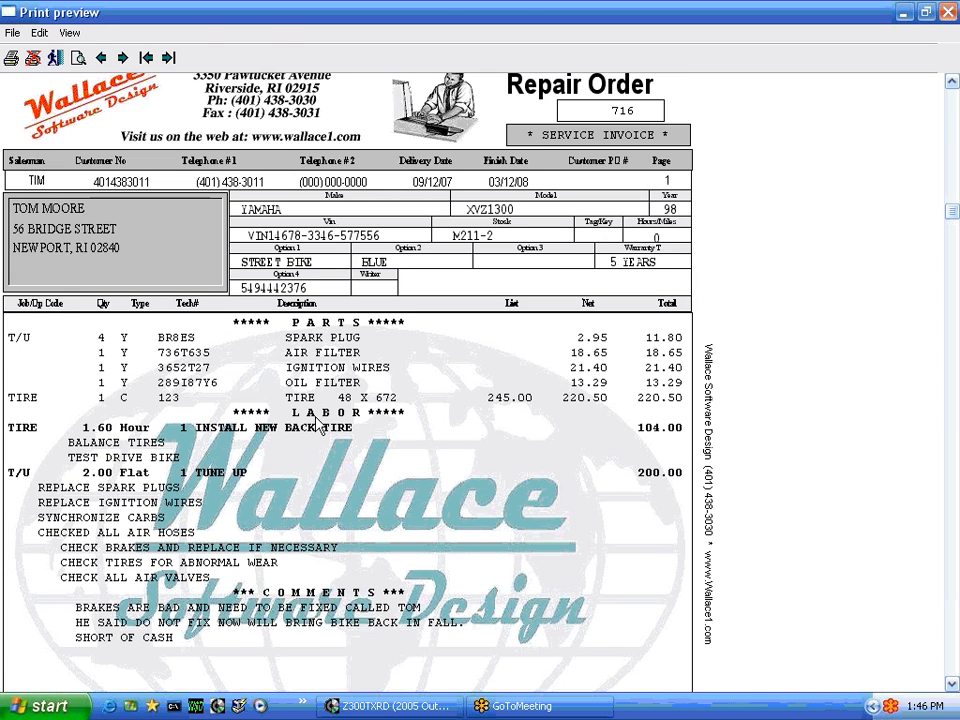
{"action": "scroll", "coordinate": [424, 432], "scroll_direction": "up", "scroll_amount": 1}
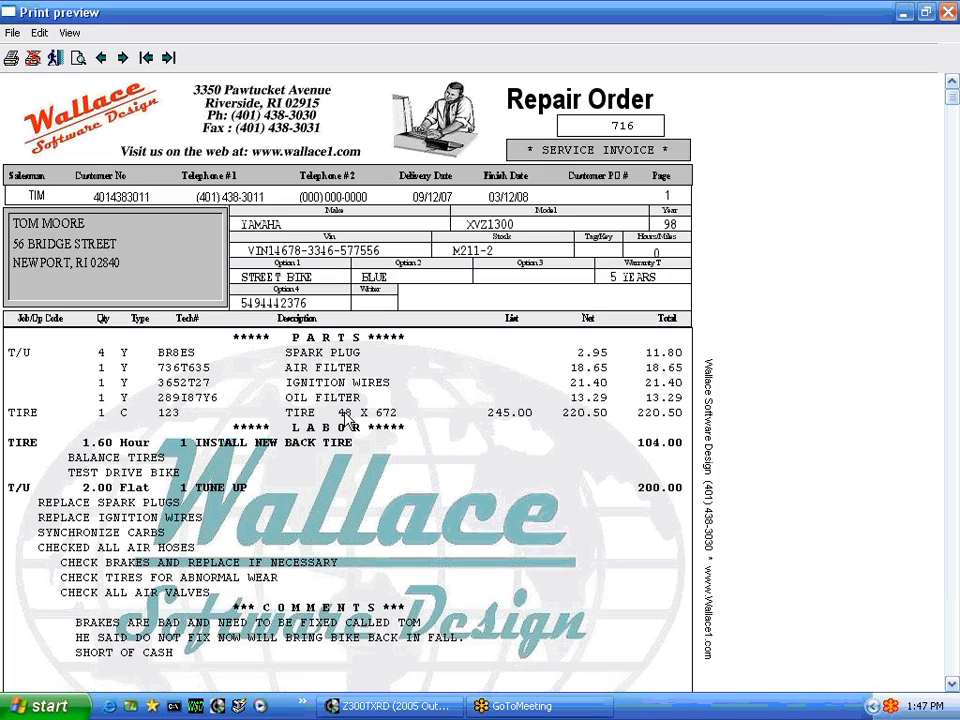
{"action": "scroll", "coordinate": [345, 592], "scroll_direction": "down", "scroll_amount": 3}
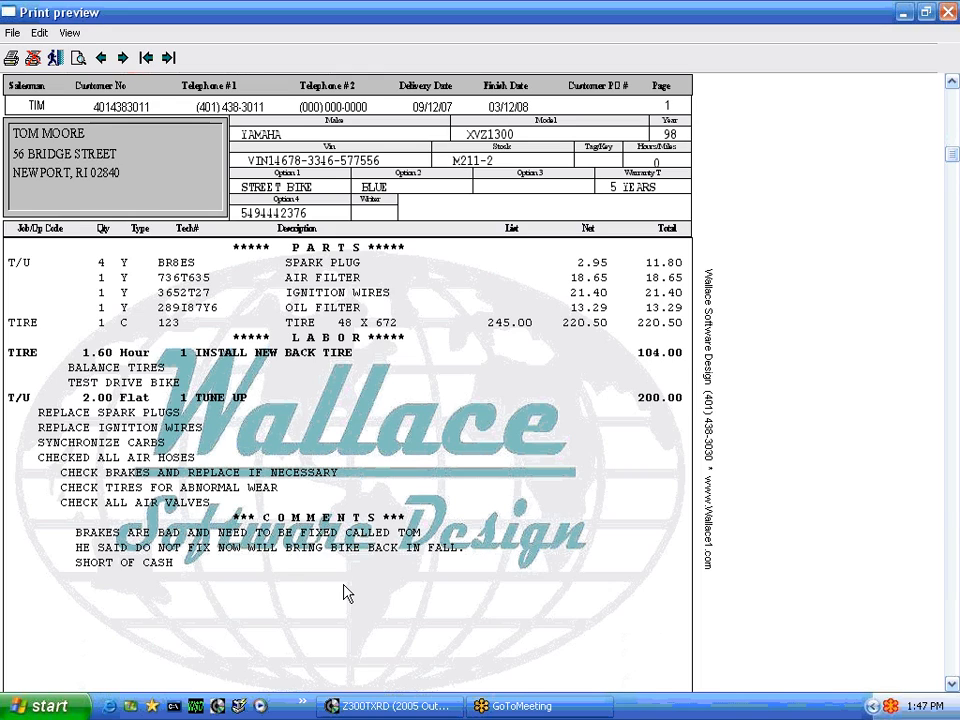
{"action": "scroll", "coordinate": [430, 491], "scroll_direction": "up", "scroll_amount": 3}
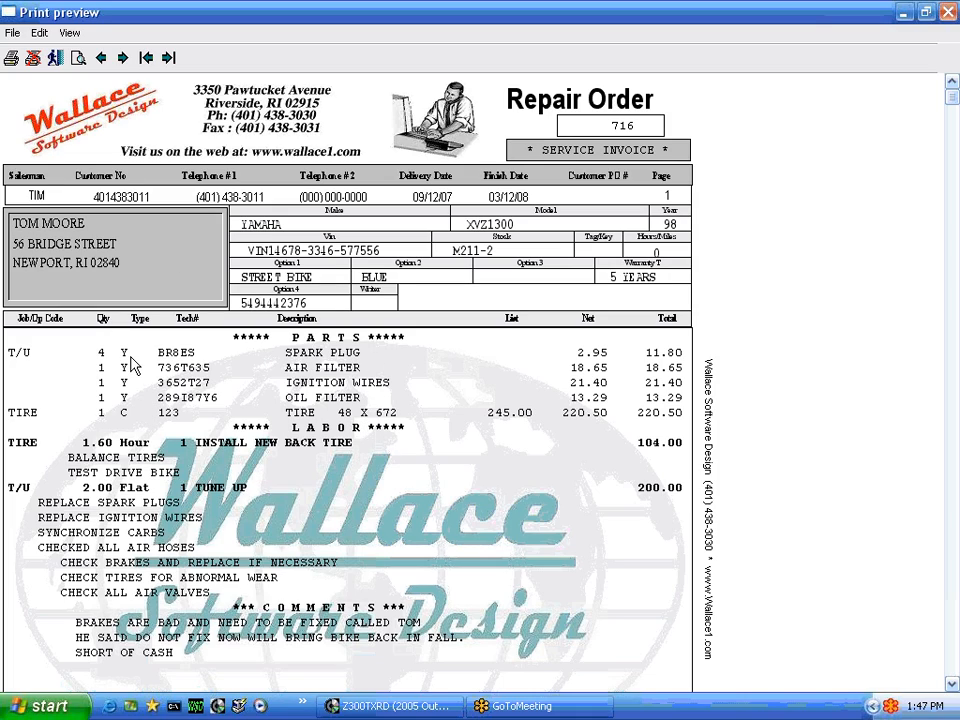
{"action": "scroll", "coordinate": [135, 380], "scroll_direction": "down", "scroll_amount": 3}
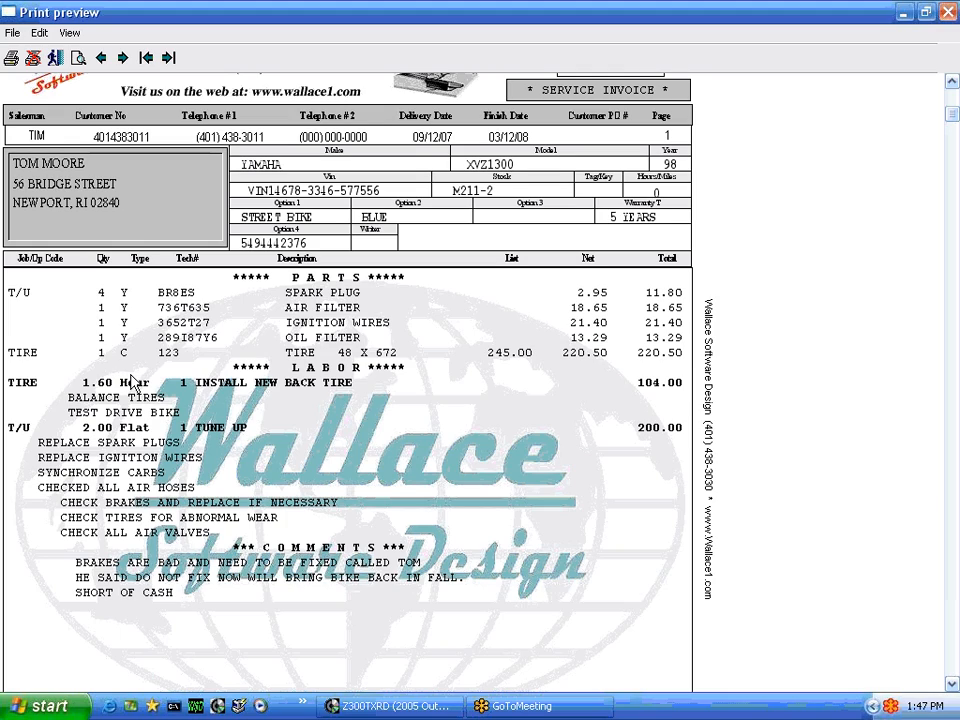
{"action": "scroll", "coordinate": [218, 480], "scroll_direction": "up", "scroll_amount": 2}
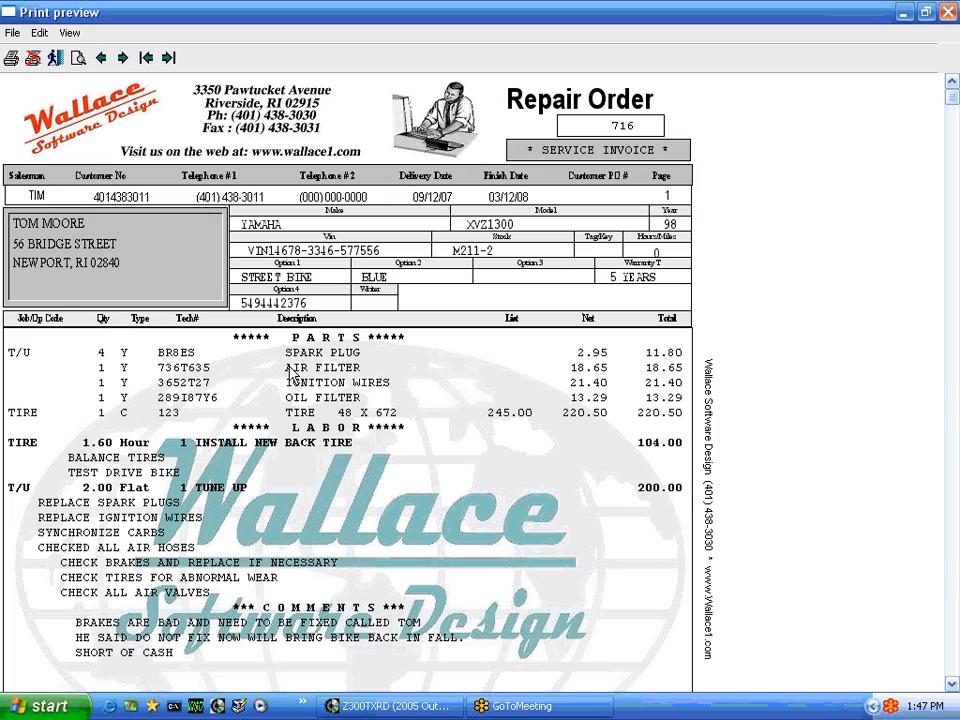
- Cancel the invoice print and confirm finalizing the repair order and cutting transactions
{"action": "left_click", "coordinate": [33, 58]}
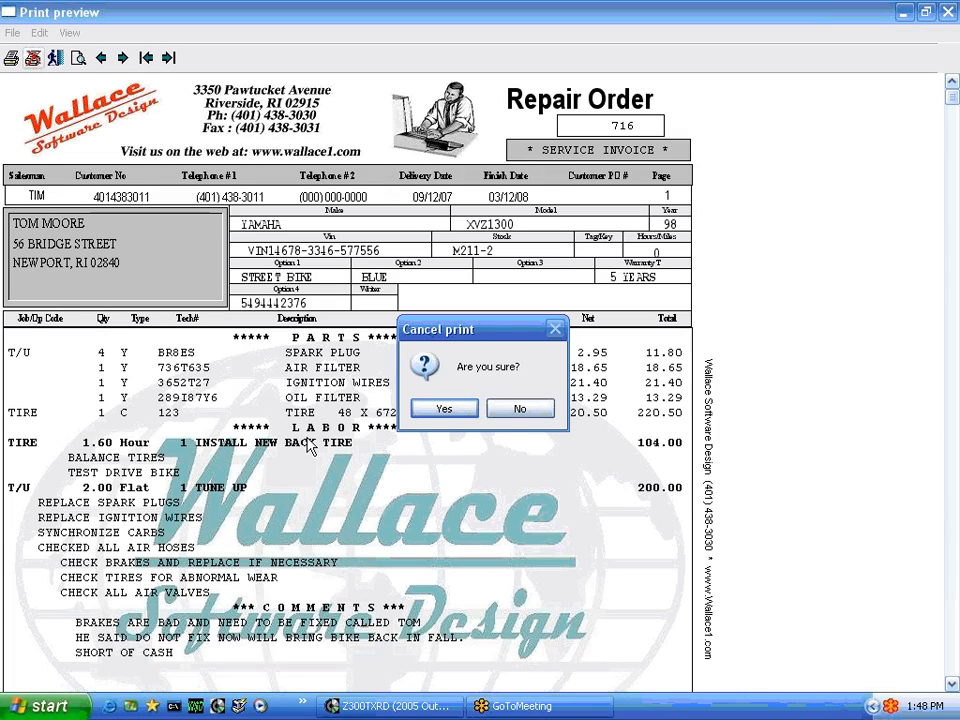
{"action": "left_click", "coordinate": [441, 408]}
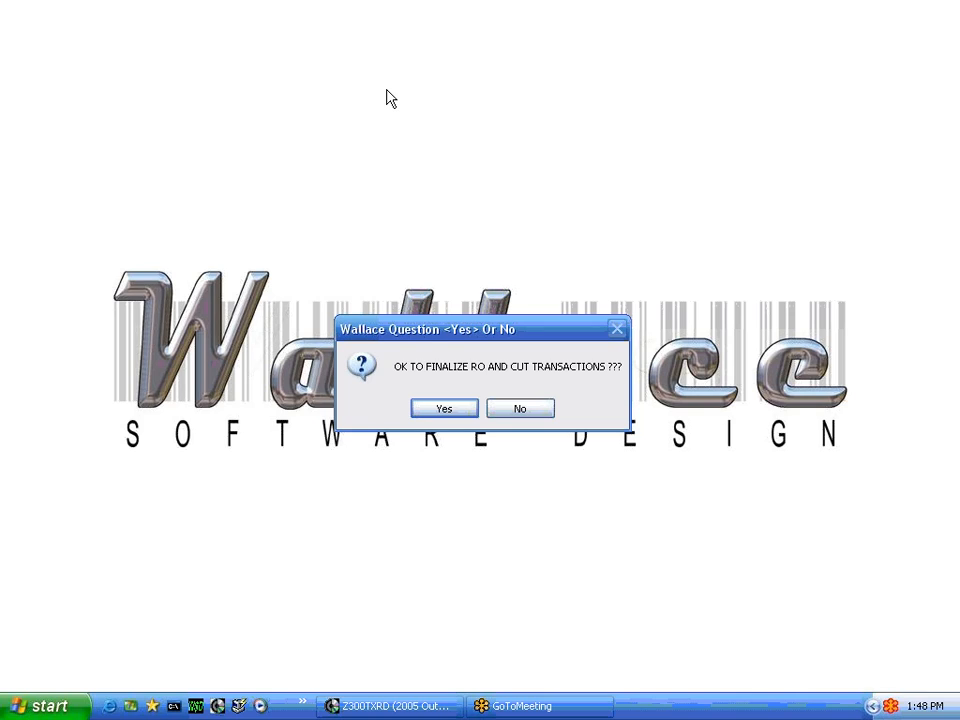
{"action": "left_click", "coordinate": [443, 412]}
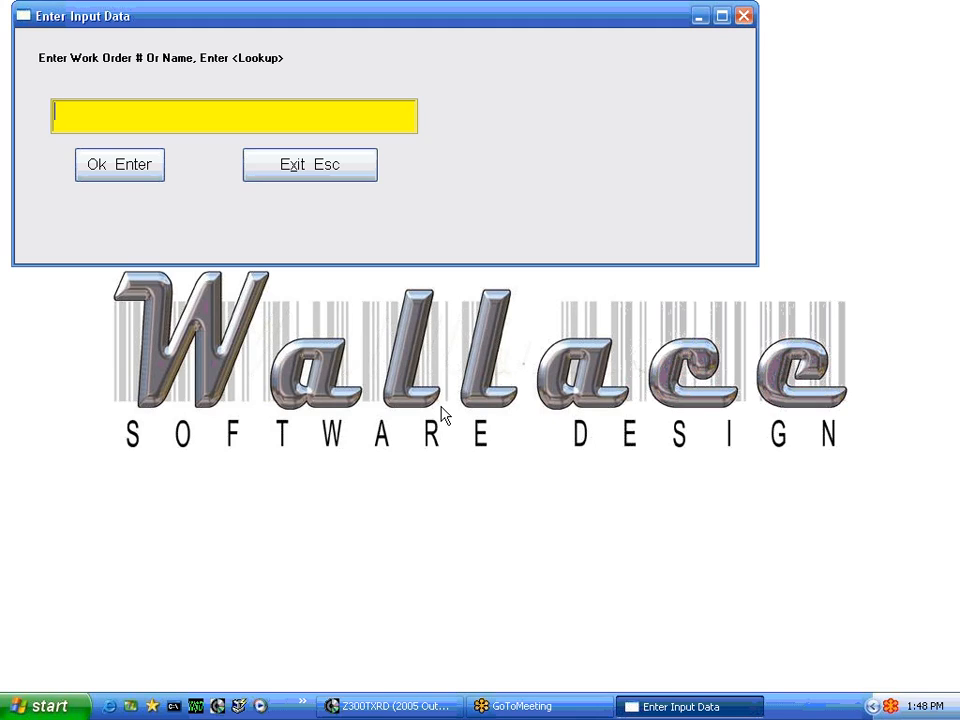
- Look up all work orders by RO number with closed repair orders included in the list
{"action": "key", "text": "Return"}
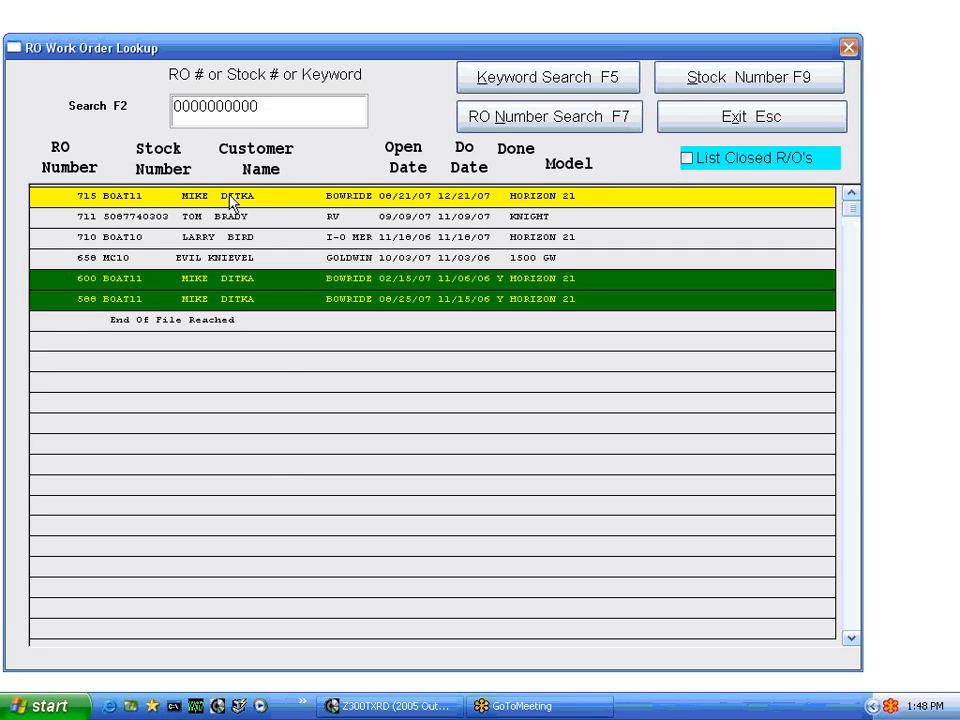
{"action": "left_click", "coordinate": [687, 161]}
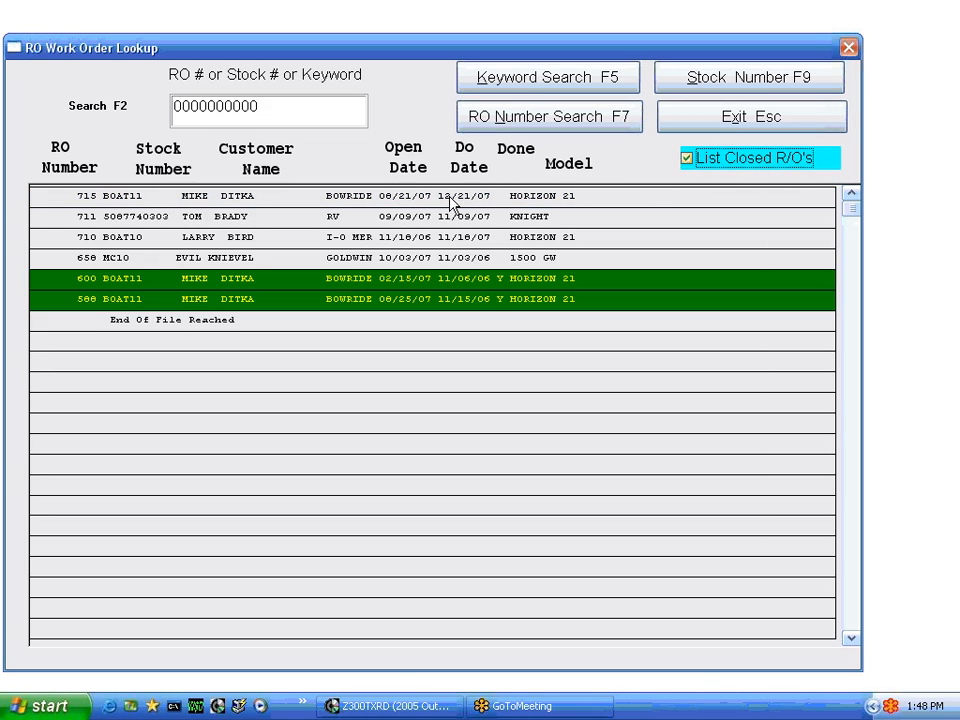
{"action": "left_click", "coordinate": [497, 119]}
- Go through the listed open and closed repair orders and return to the XVZ1300 street bike entry
{"action": "key", "text": "Down"}
{"action": "key", "text": "Down"}
{"action": "key", "text": "Down"}
{"action": "key", "text": "Down"}
{"action": "key", "text": "Down"}
{"action": "key", "text": "Down"}
{"action": "key", "text": "Down"}
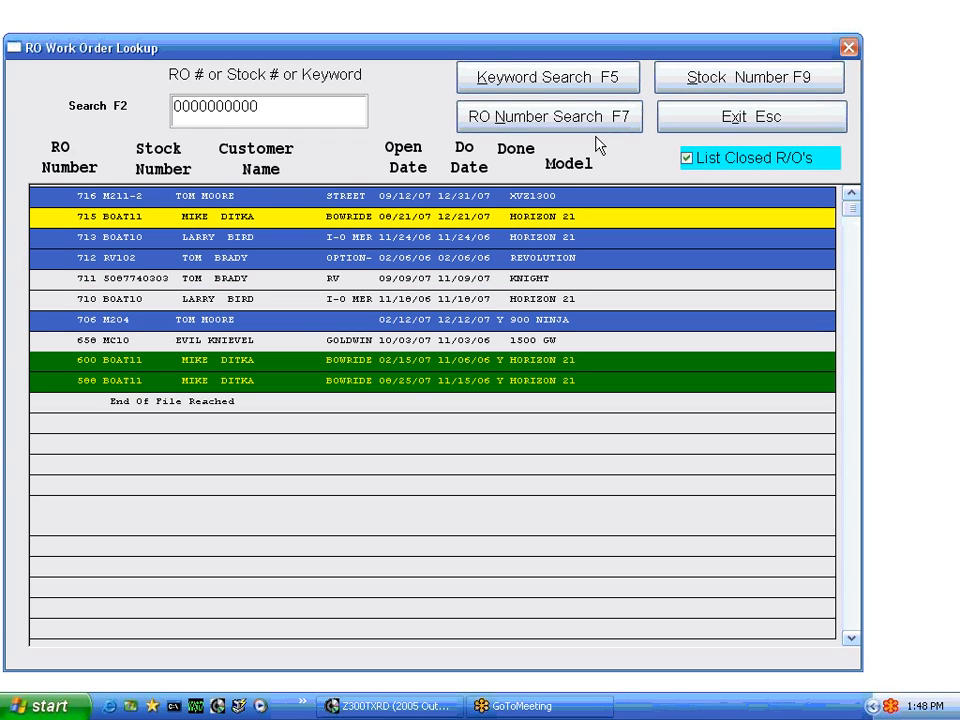
{"action": "key", "text": "Down"}
{"action": "key", "text": "Down"}
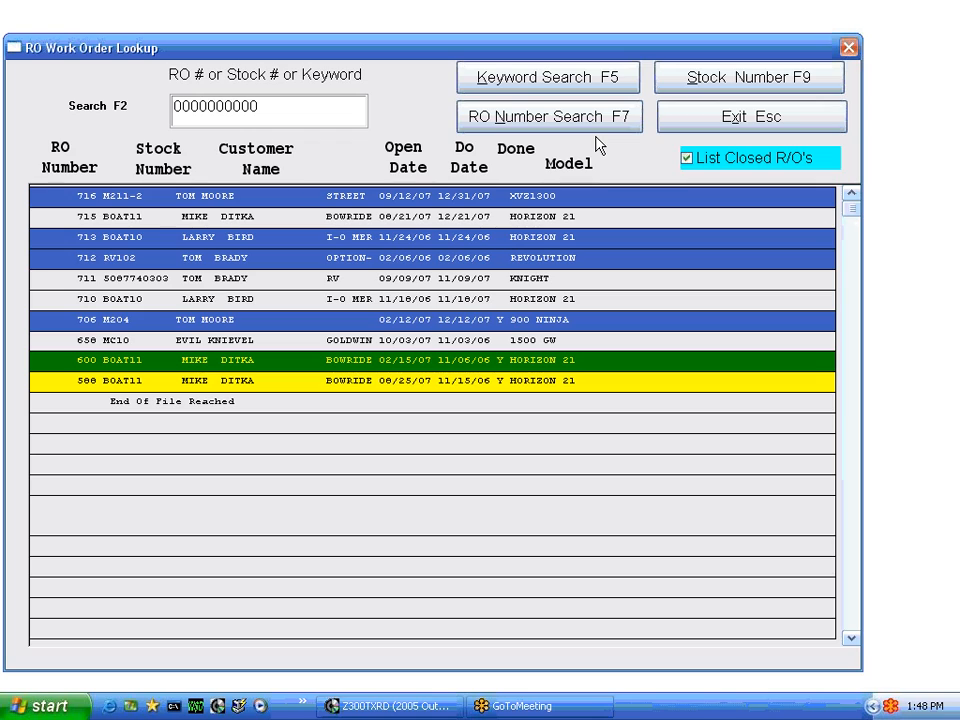
{"action": "key", "text": "Up"}
{"action": "key", "text": "Up"}
{"action": "key", "text": "Up"}
{"action": "key", "text": "Up"}
{"action": "key", "text": "Up"}
{"action": "key", "text": "Up"}
{"action": "key", "text": "Up"}
{"action": "key", "text": "Up"}
{"action": "key", "text": "Up"}
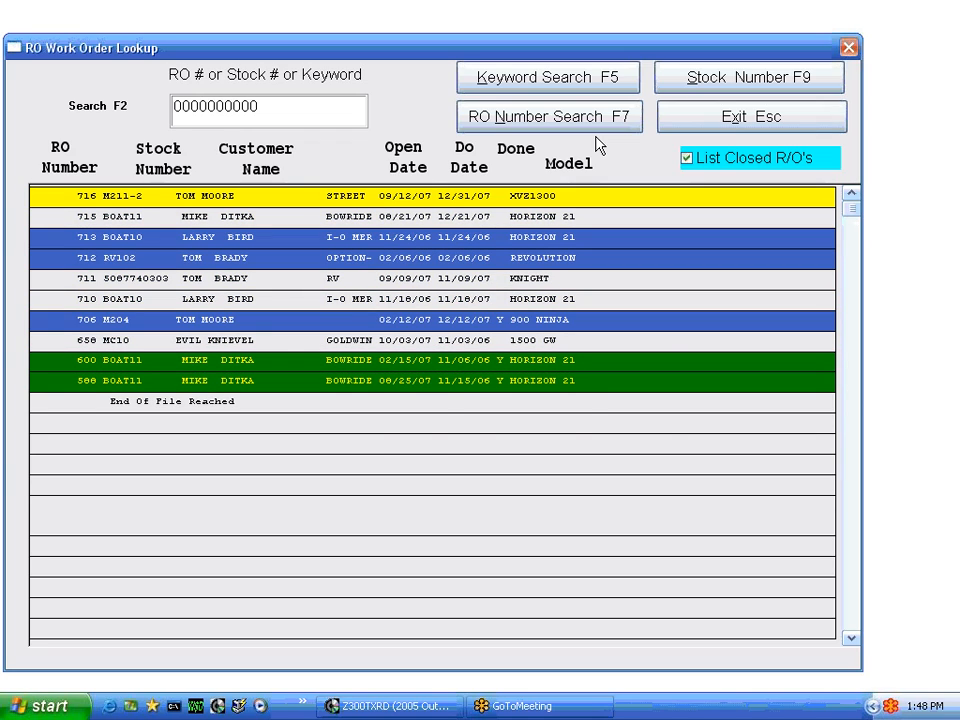
- Open the finalized XVZ1300 repair order, review its billing, save it and return to the service menu
{"action": "key", "text": "Return"}
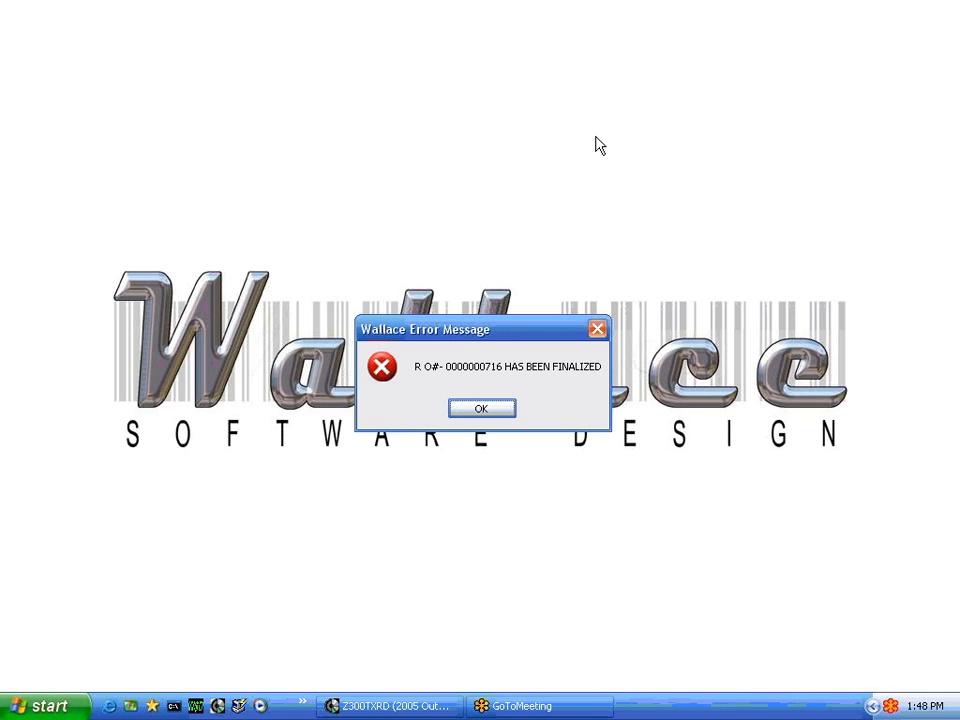
{"action": "key", "text": "Return"}
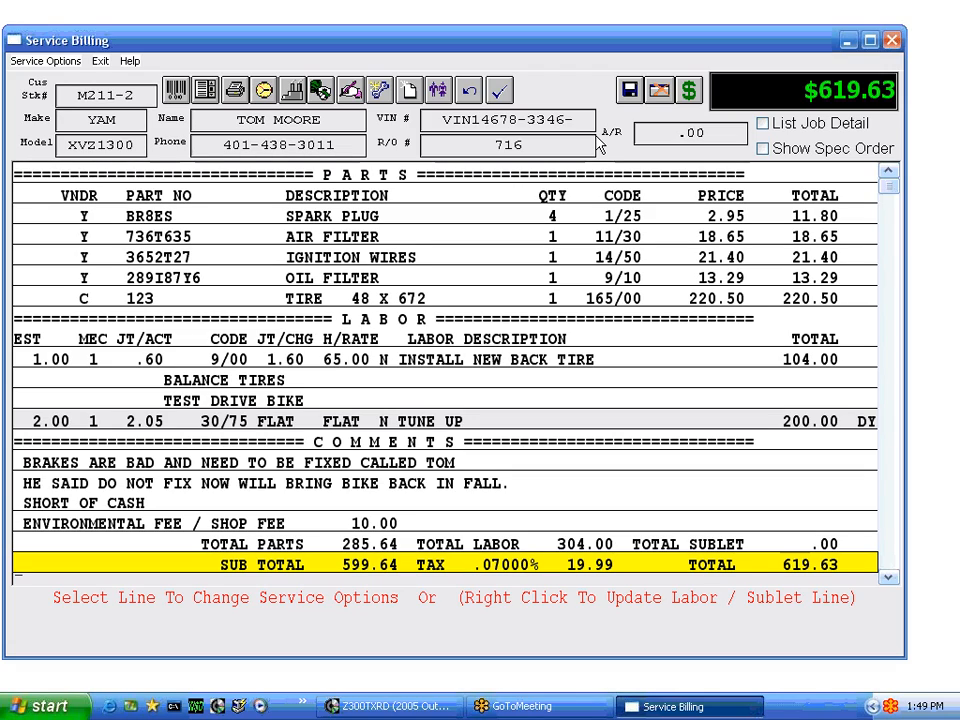
{"action": "left_click", "coordinate": [630, 91]}
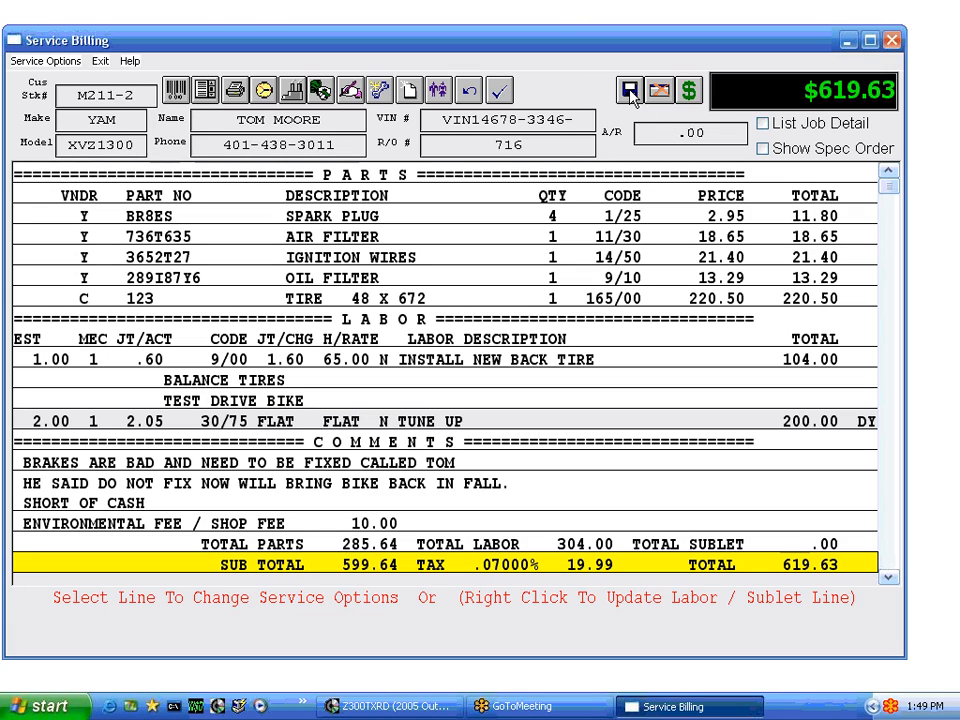
{"action": "left_click", "coordinate": [311, 168]}
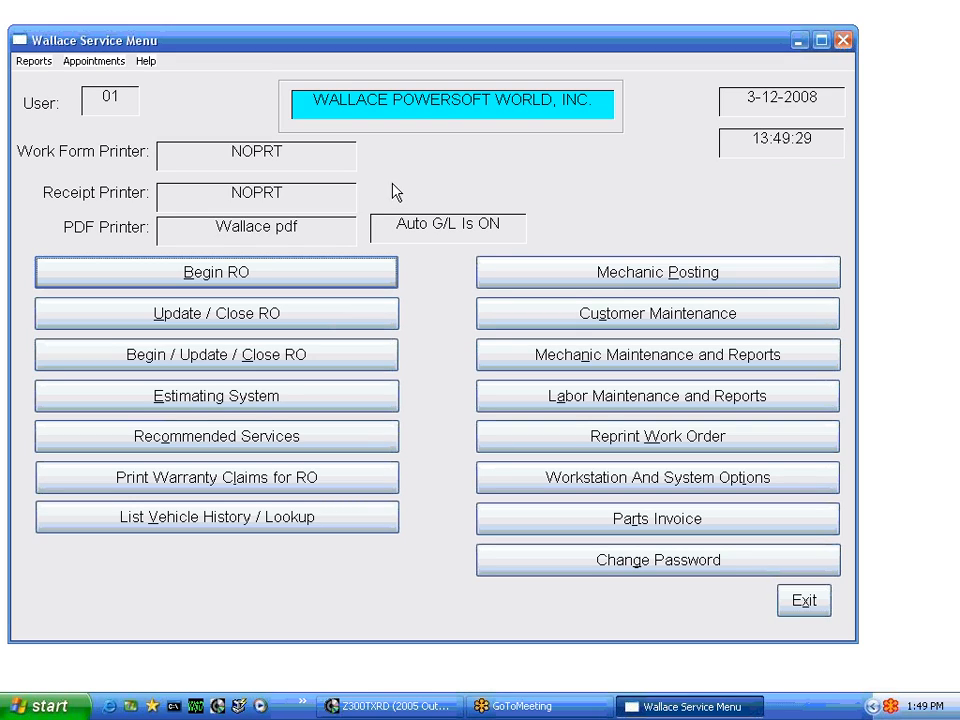
- Open Mechanic Posting, choose mechanic 010 and load the repair order for the 91 HORIZON 21 boat with the WASH BOTTOM job
{"action": "left_click", "coordinate": [632, 273]}
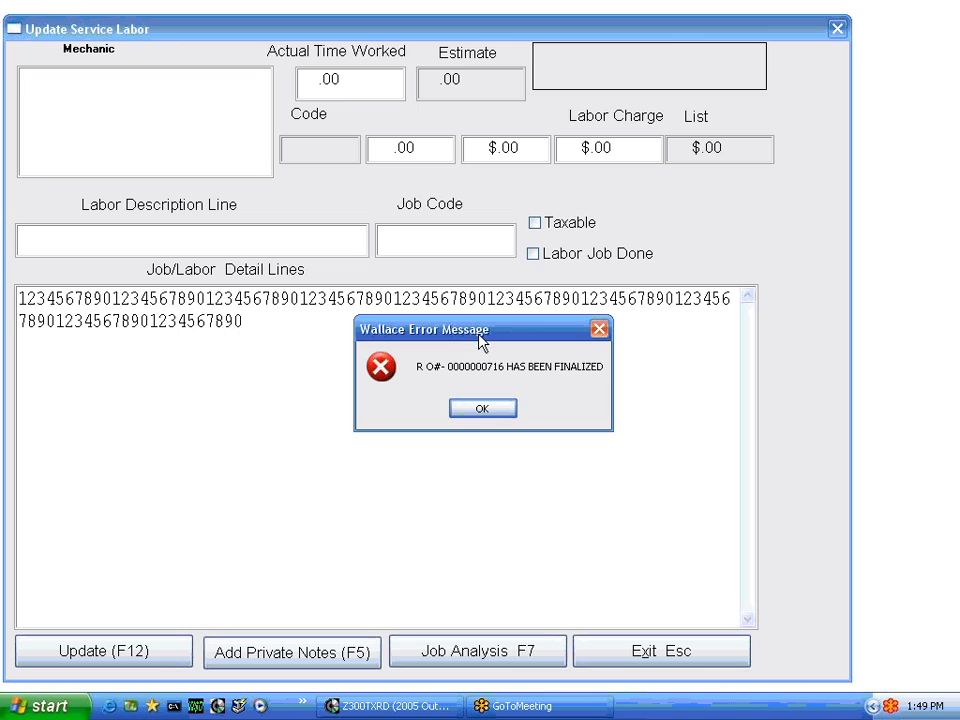
{"action": "left_click", "coordinate": [490, 410]}
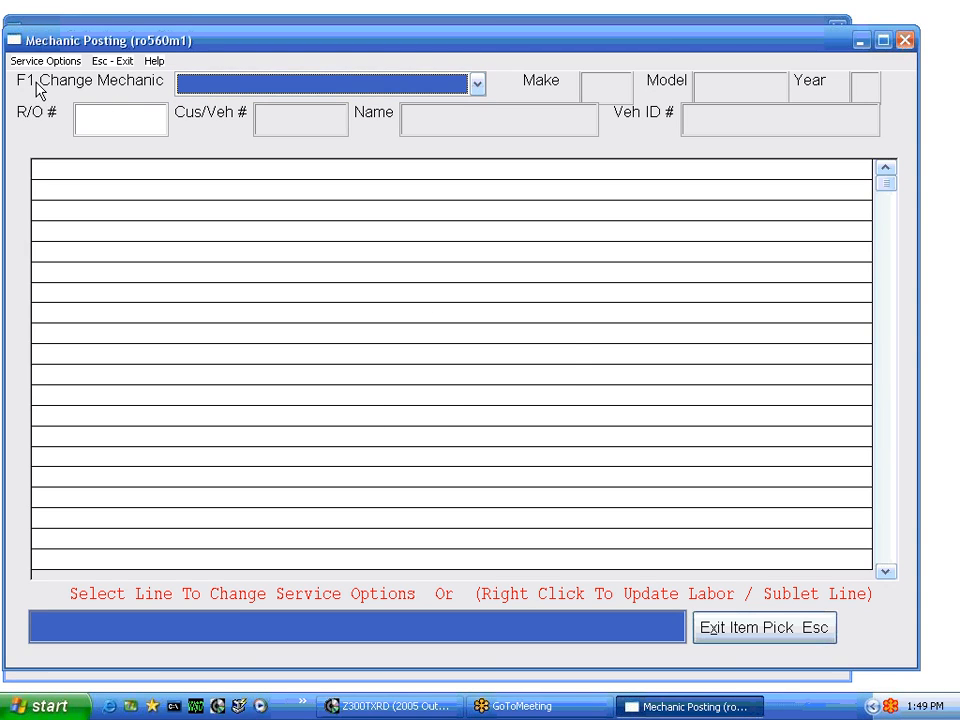
{"action": "key", "text": "F1"}
{"action": "key", "text": "Return"}
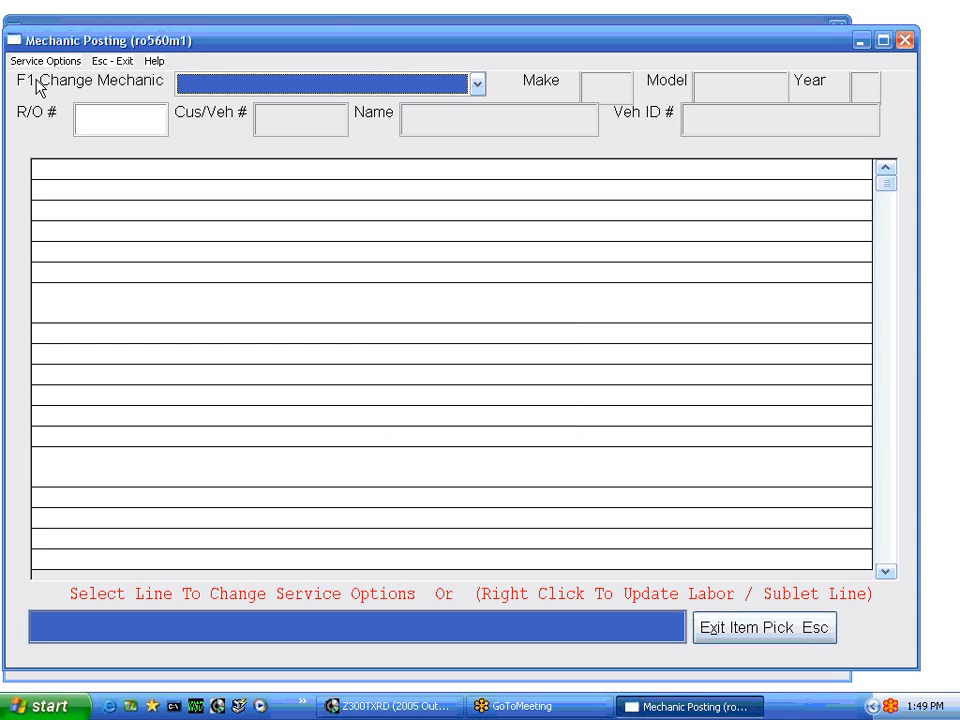
{"action": "left_click", "coordinate": [477, 84]}
{"action": "left_click", "coordinate": [390, 142]}
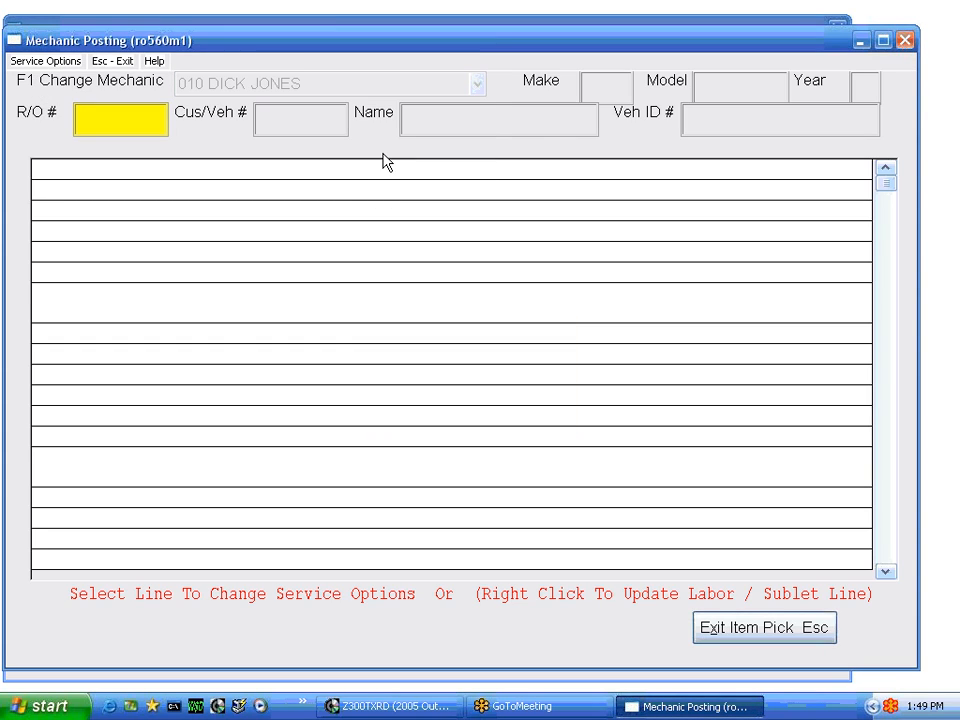
{"action": "type", "text": "600"}
{"action": "key", "text": "Return"}
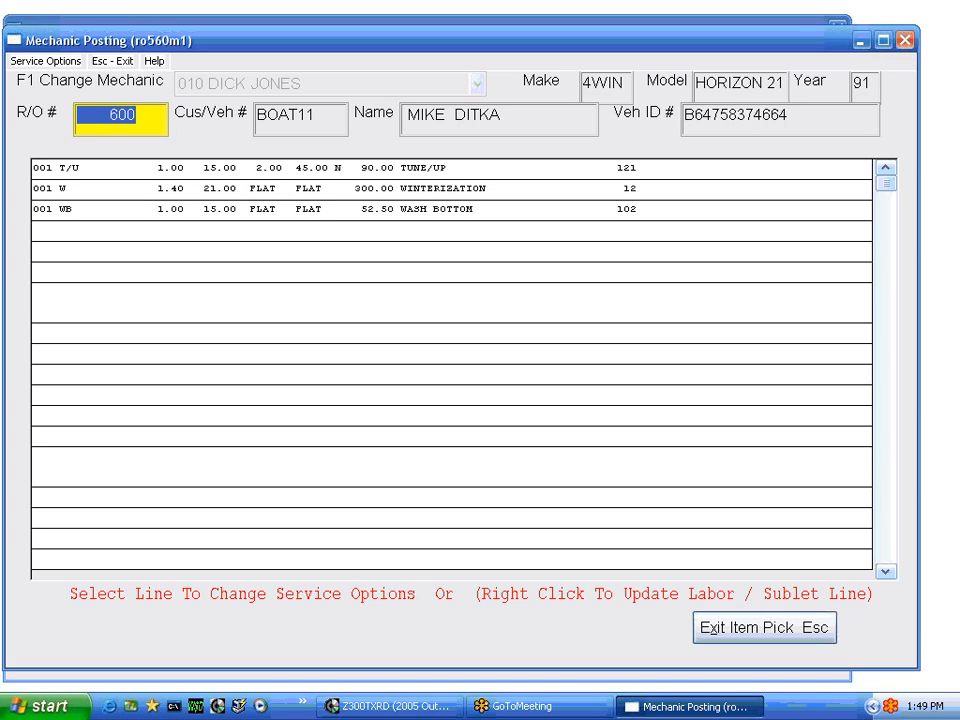
- View the labor details and the line options of the WASH BOTTOM job, leaving both without changes
{"action": "right_click", "coordinate": [384, 212]}
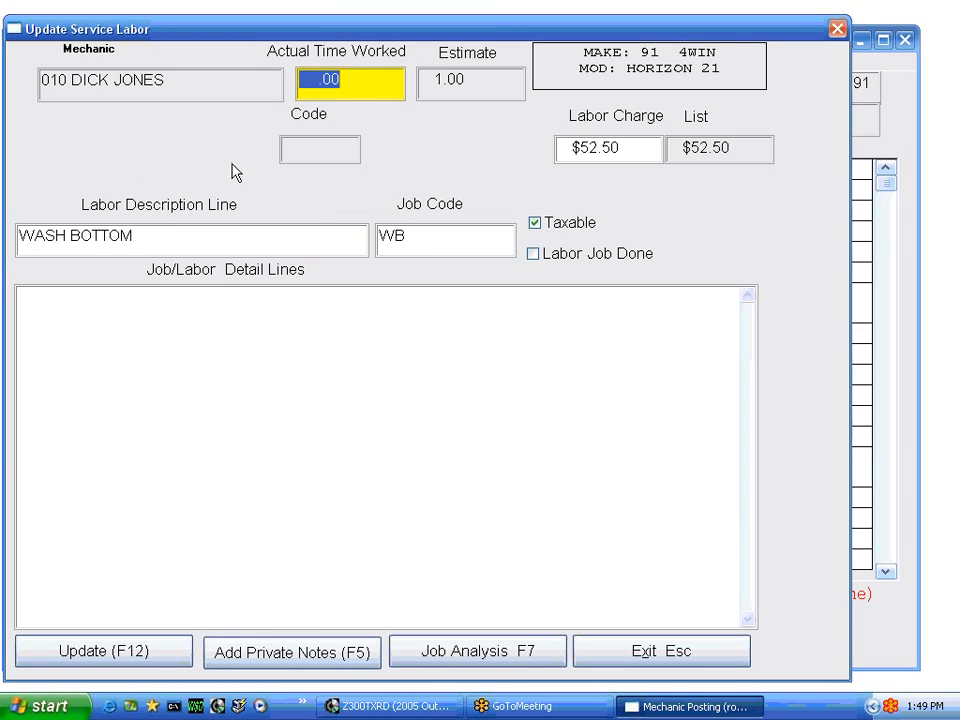
{"action": "left_click", "coordinate": [676, 655]}
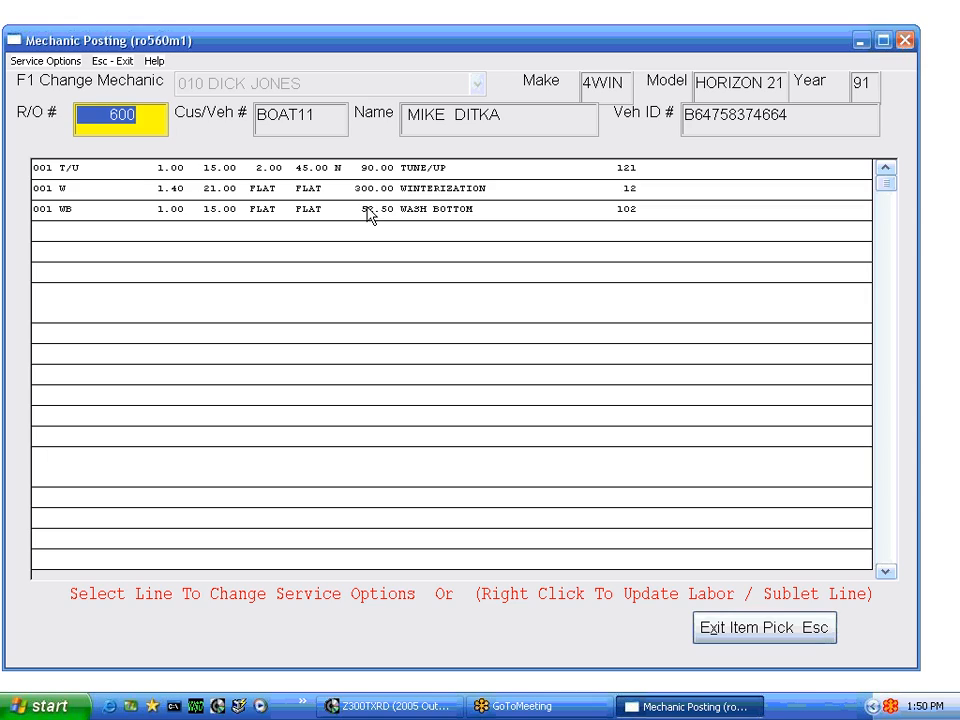
{"action": "left_click", "coordinate": [370, 213]}
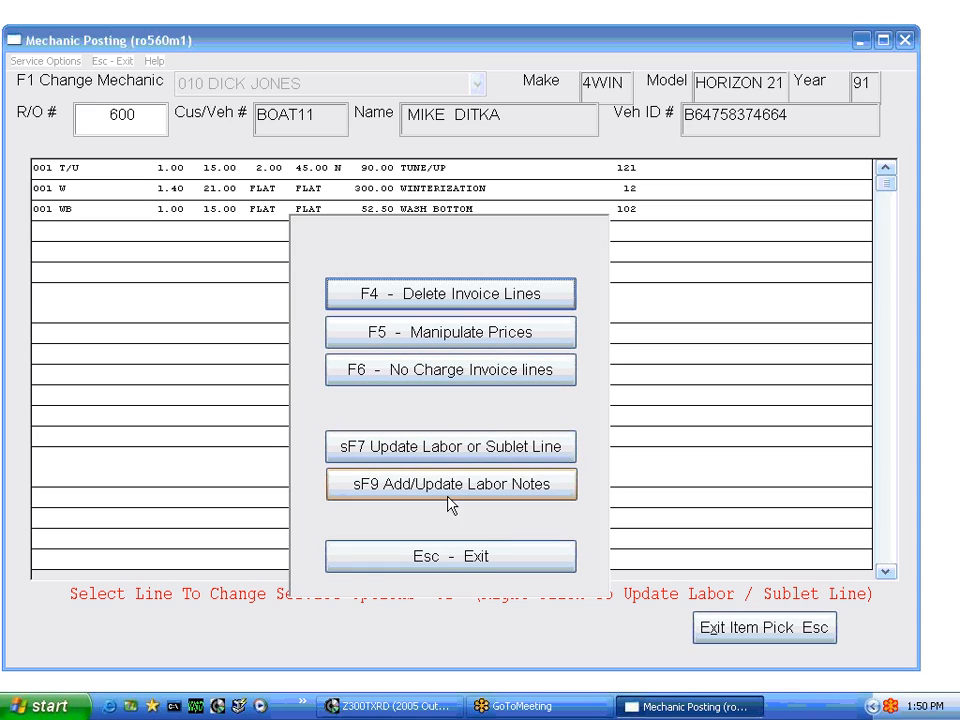
{"action": "left_click", "coordinate": [490, 560]}
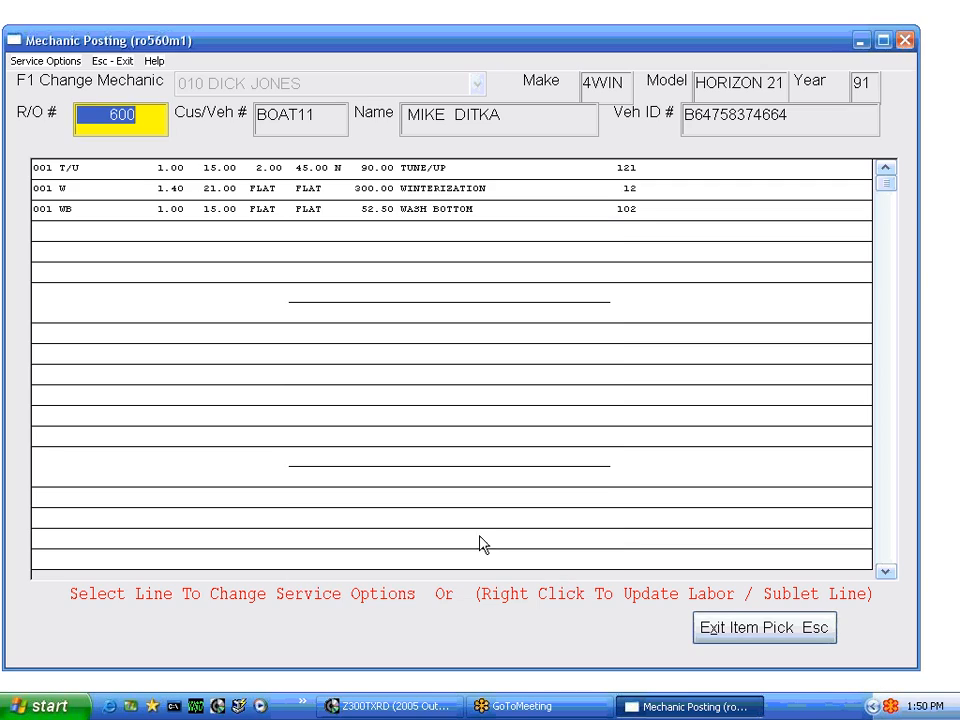
- View the Add New Labor Codes entry form for the HORIZON 21 boat's repair order, cancelling it without adding jobs
{"action": "left_click", "coordinate": [41, 62]}
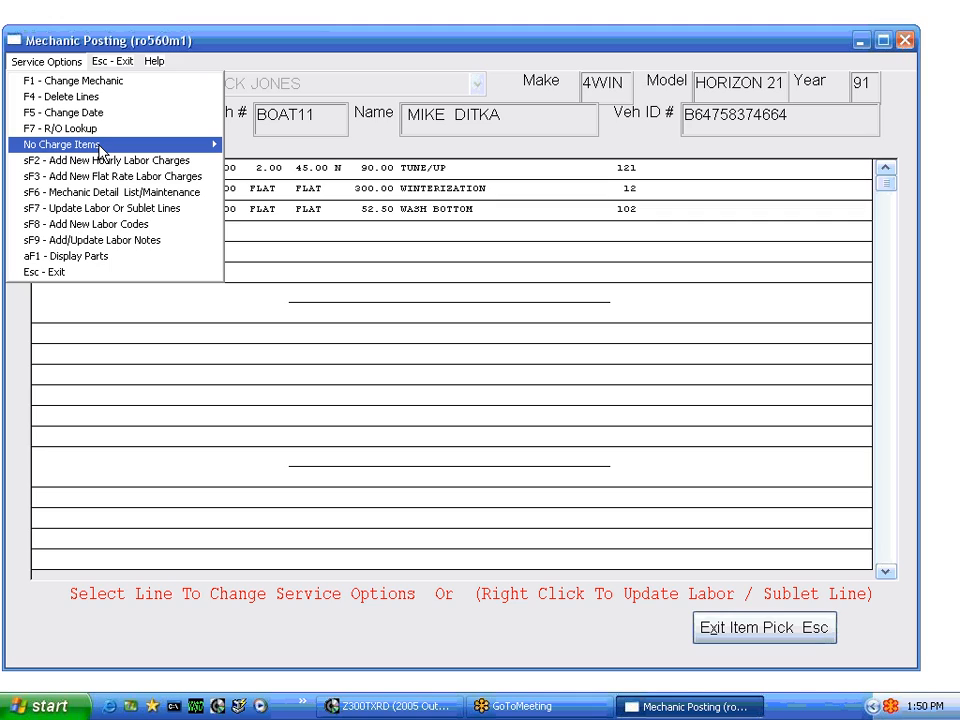
{"action": "mouse_move", "coordinate": [160, 145]}
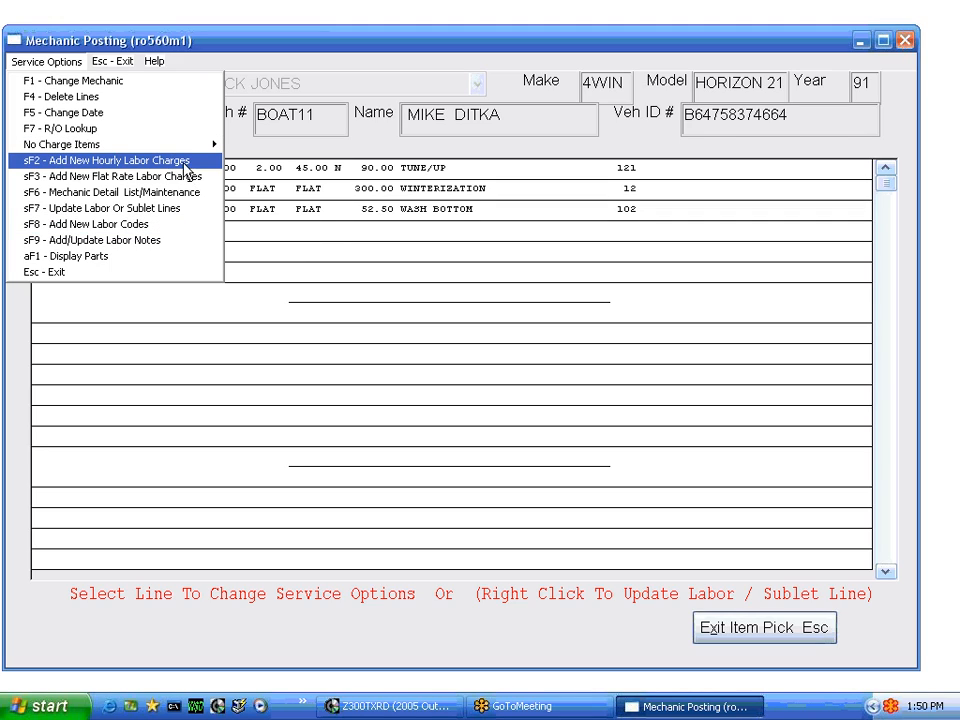
{"action": "left_click", "coordinate": [141, 226]}
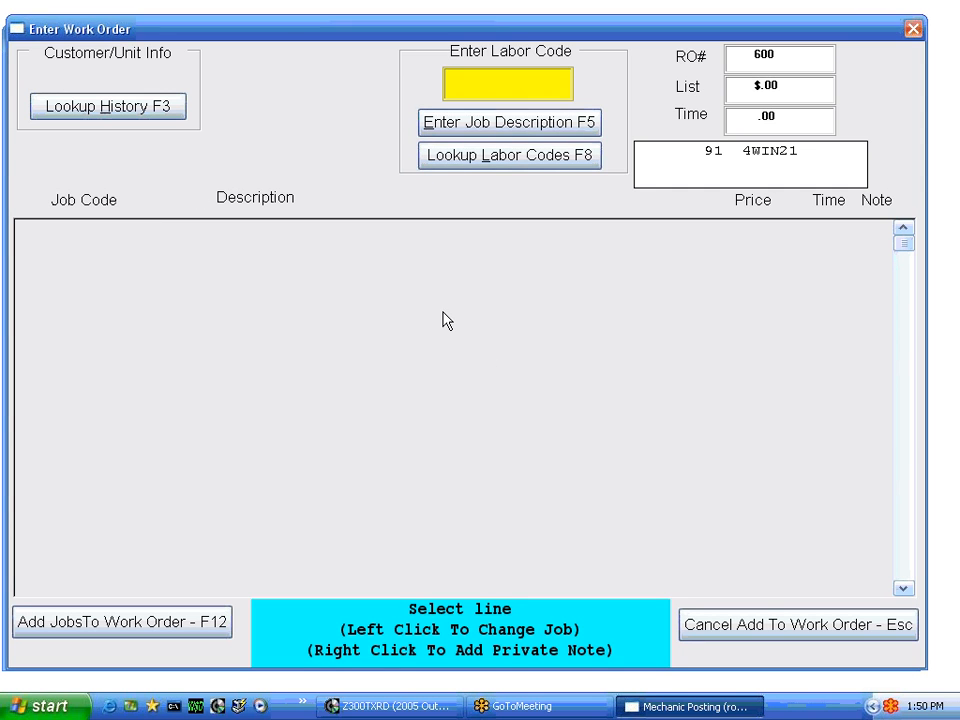
{"action": "left_click", "coordinate": [776, 628]}
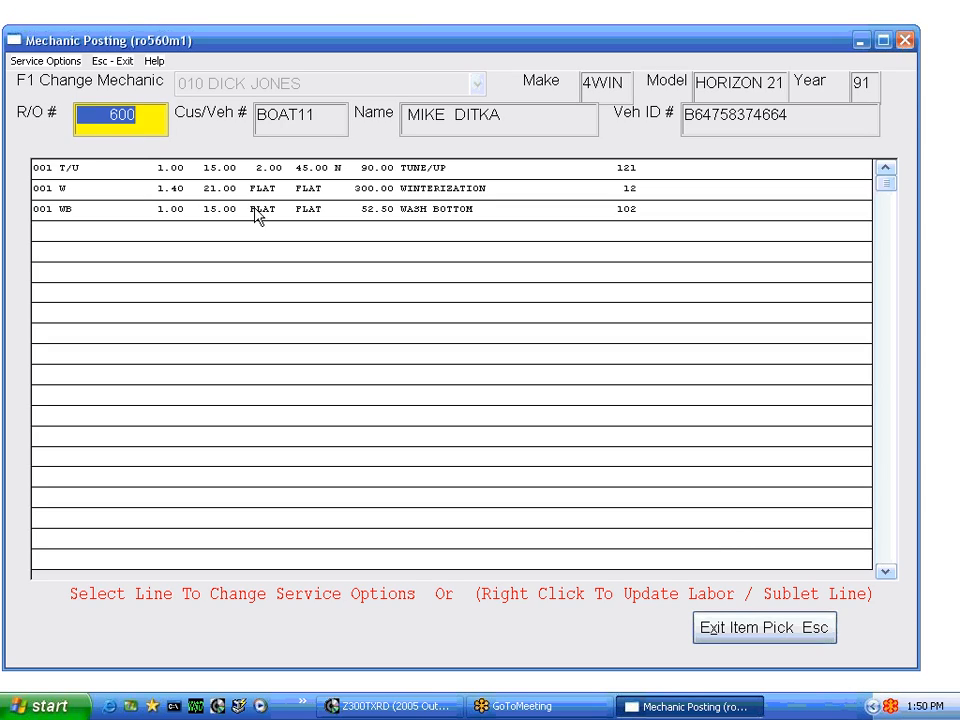
- View the mechanic detail list for the boat's repair order, exit Mechanic Posting and return to the service menu
{"action": "left_click", "coordinate": [45, 61]}
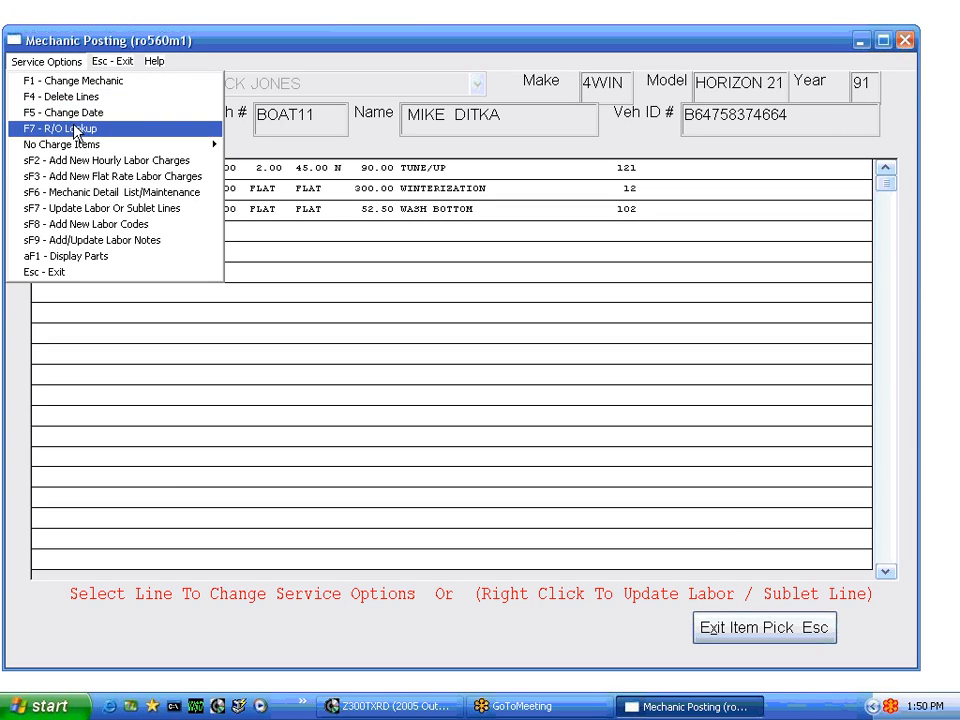
{"action": "left_click", "coordinate": [90, 197]}
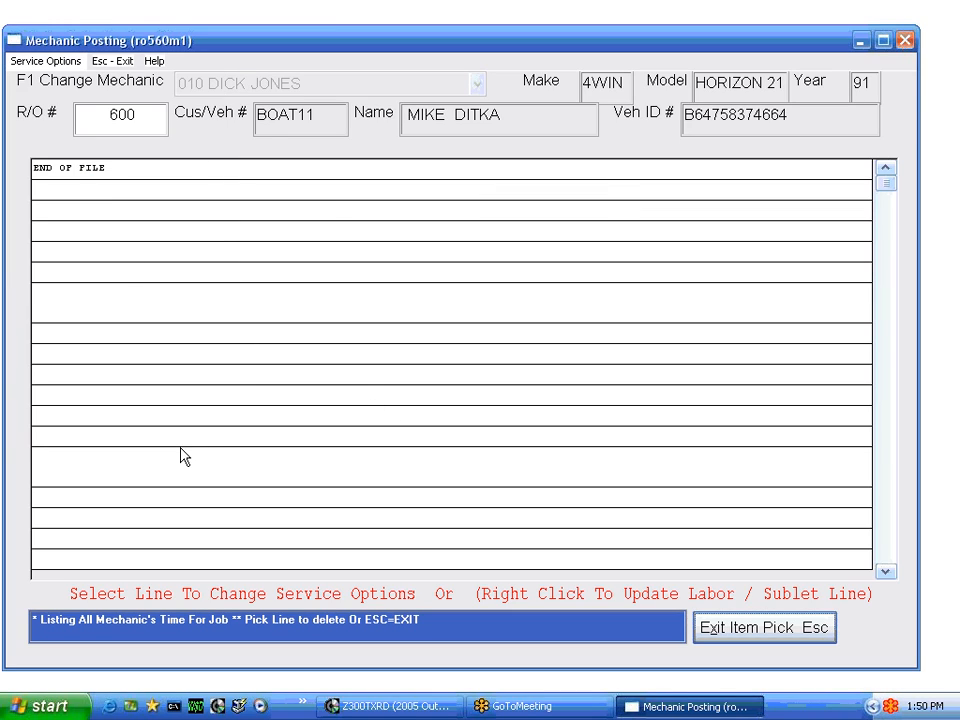
{"action": "left_click", "coordinate": [746, 627]}
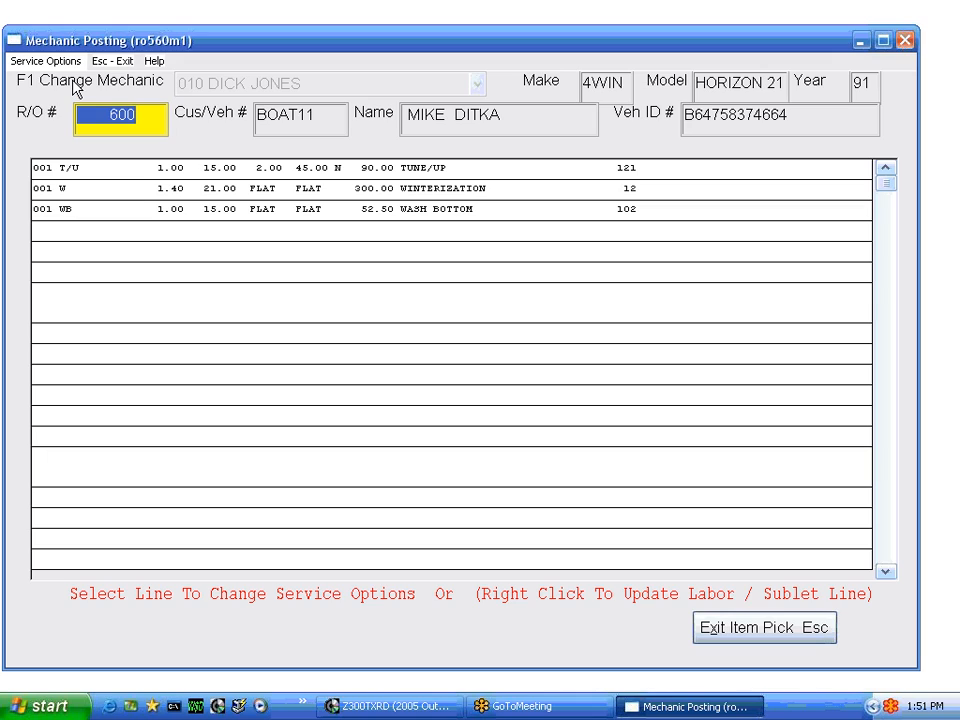
{"action": "left_click", "coordinate": [720, 635]}
{"action": "left_click", "coordinate": [711, 634]}
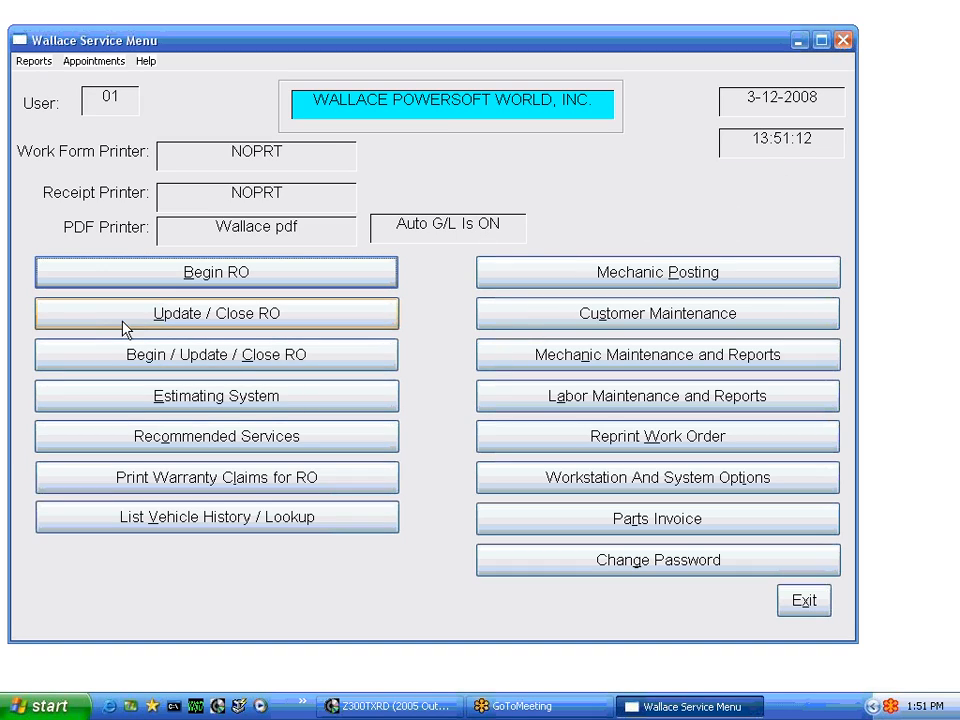
- Look up the open repair orders for update or closing and open the last listed HORIZON 21 boat order
{"action": "left_click", "coordinate": [219, 315]}
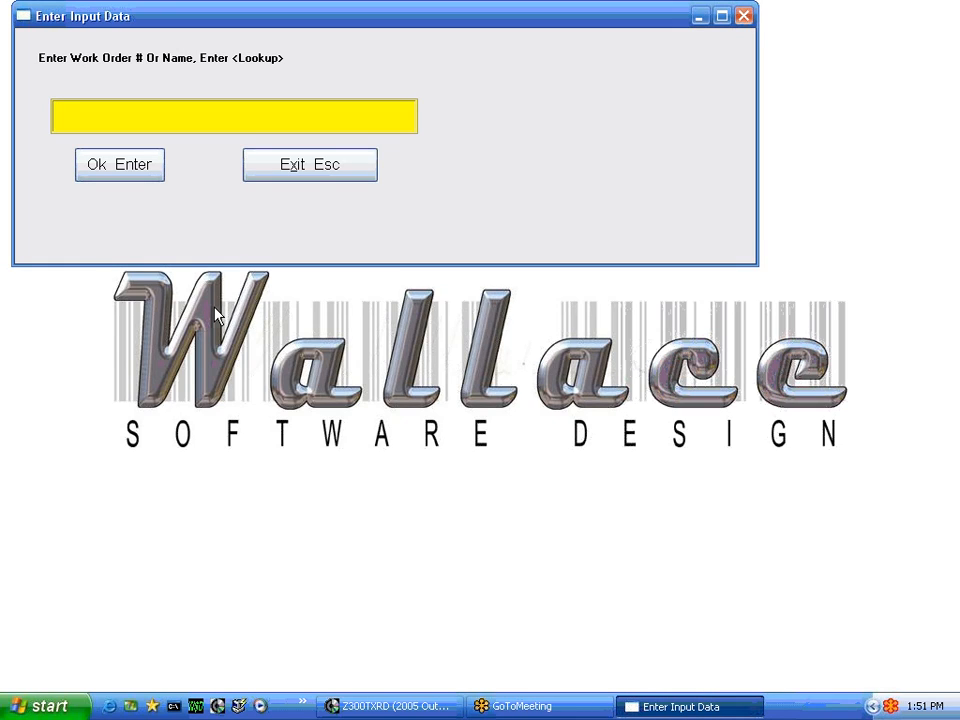
{"action": "key", "text": "Return"}
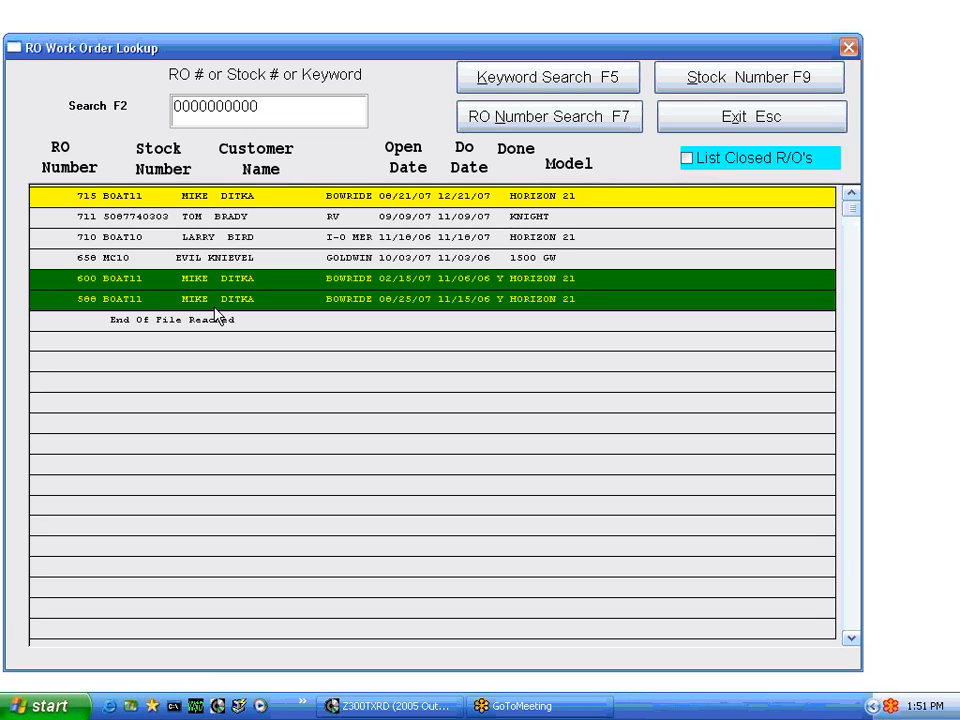
{"action": "key", "text": "Down"}
{"action": "key", "text": "Down"}
{"action": "key", "text": "Down"}
{"action": "key", "text": "Down"}
{"action": "key", "text": "Down"}
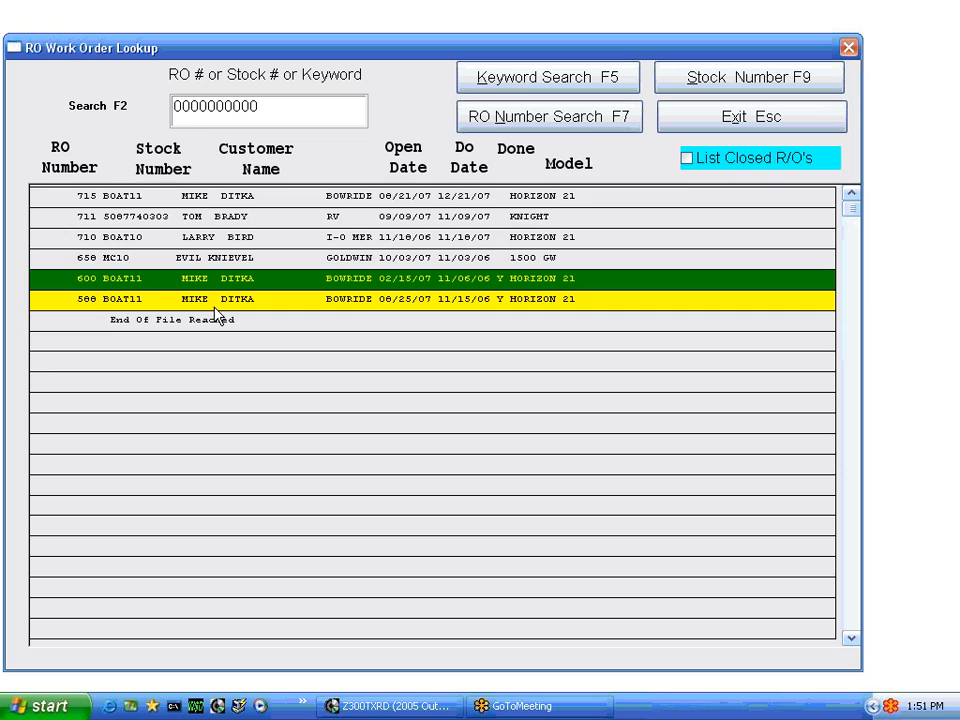
{"action": "key", "text": "Return"}
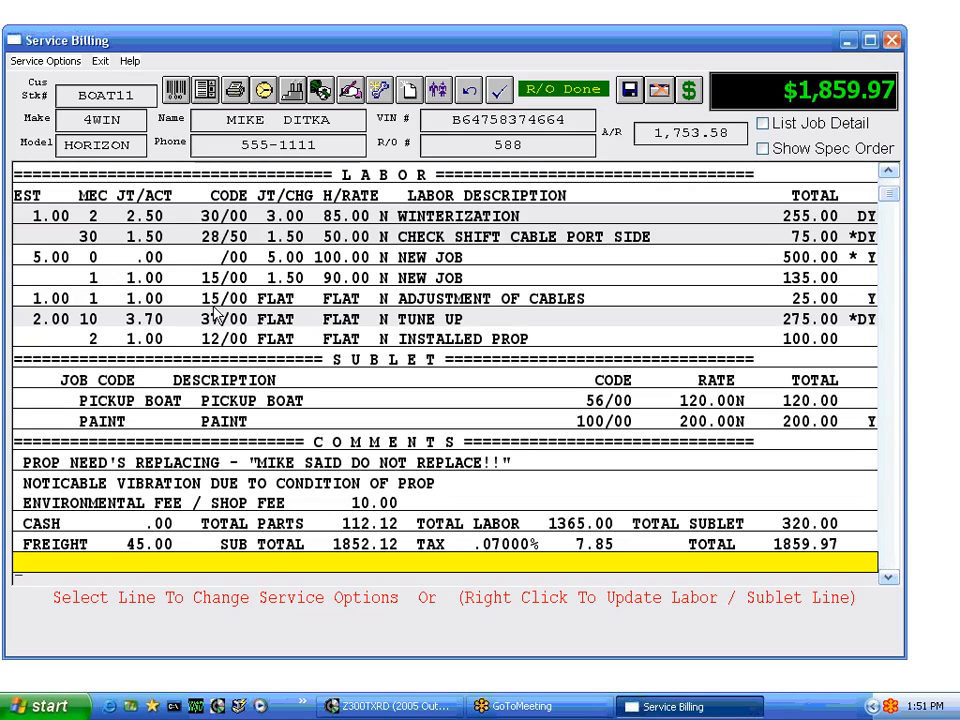
- Start finalizing the boat repair order and go through the details and options of its BUSHING special order
{"action": "left_click", "coordinate": [654, 91]}
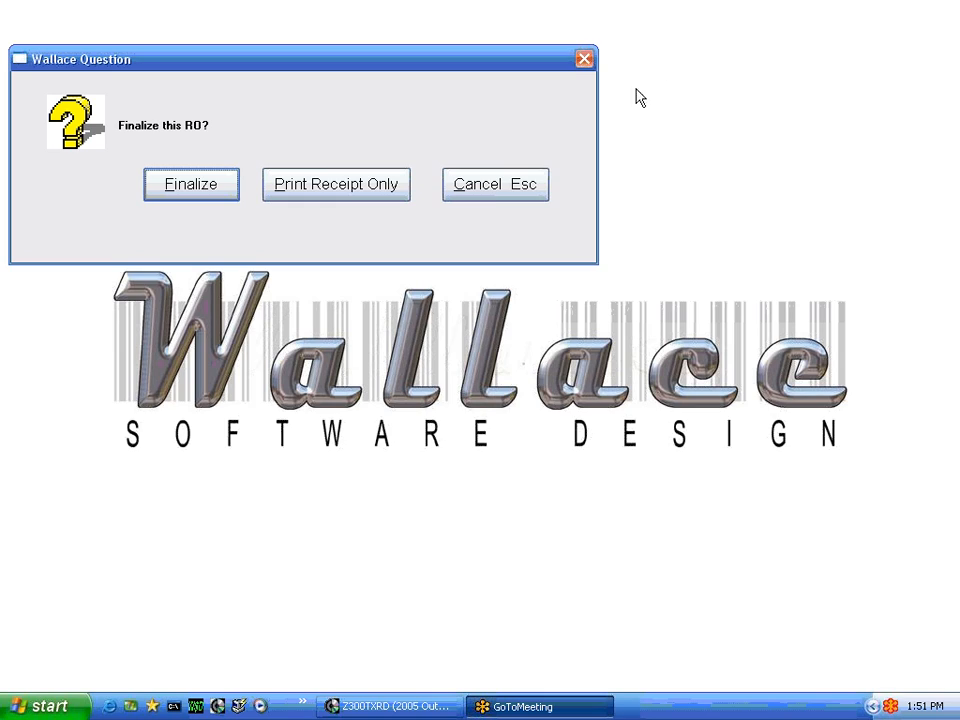
{"action": "left_click", "coordinate": [193, 192]}
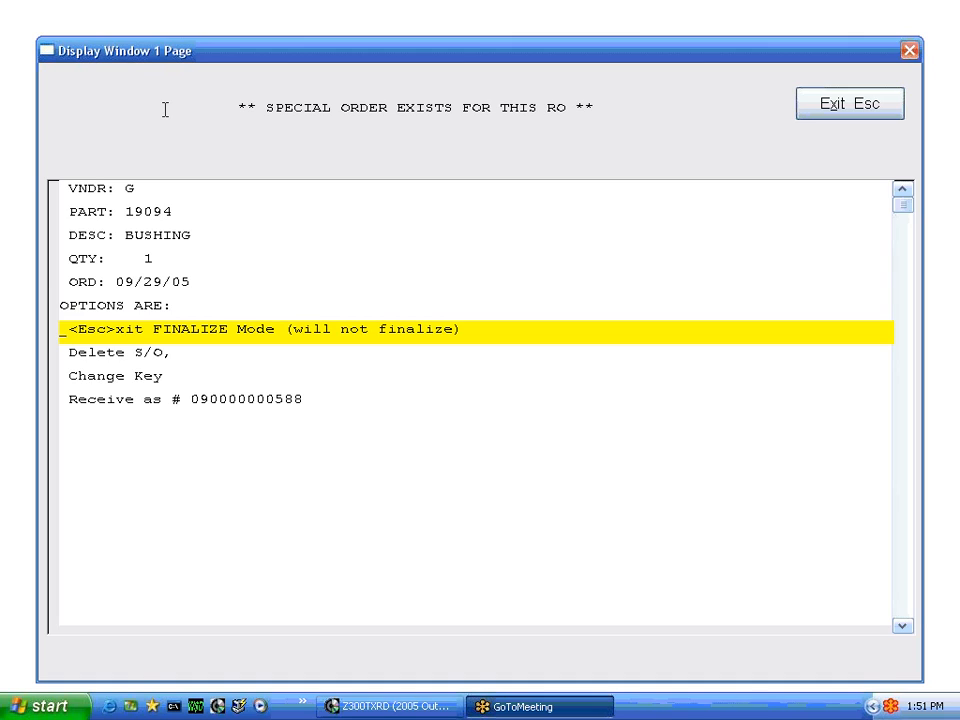
{"action": "key", "text": "Down"}
{"action": "key", "text": "Down"}
{"action": "key", "text": "Down"}
{"action": "key", "text": "Up"}
{"action": "key", "text": "Up"}
{"action": "key", "text": "Up"}
{"action": "key", "text": "Up"}
{"action": "key", "text": "Up"}
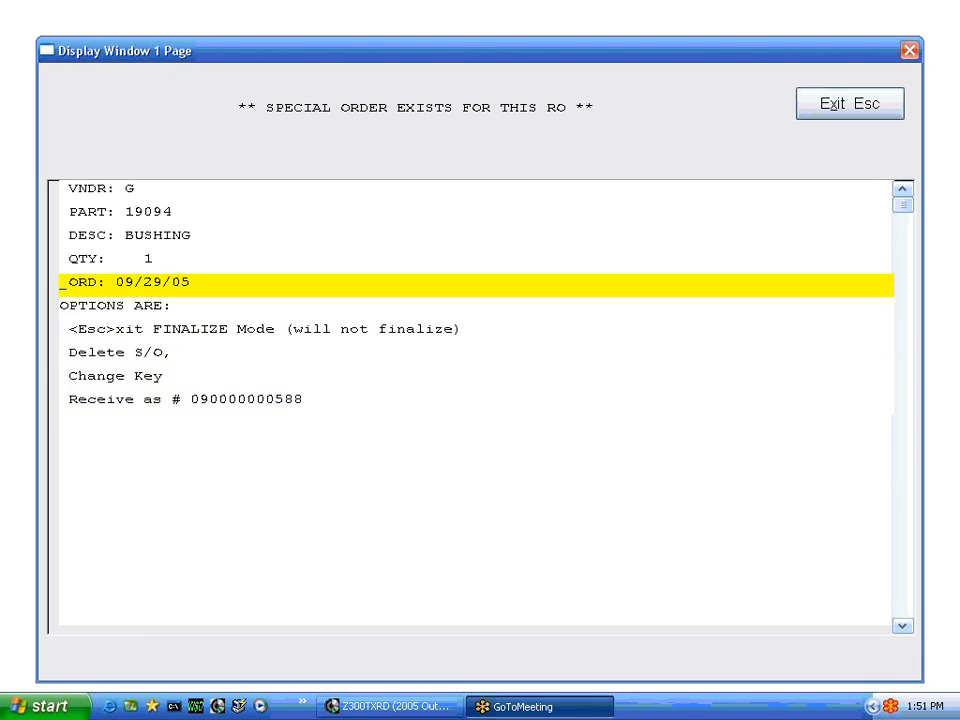
{"action": "key", "text": "Down"}
{"action": "key", "text": "Down"}
{"action": "key", "text": "Down"}
{"action": "key", "text": "Down"}
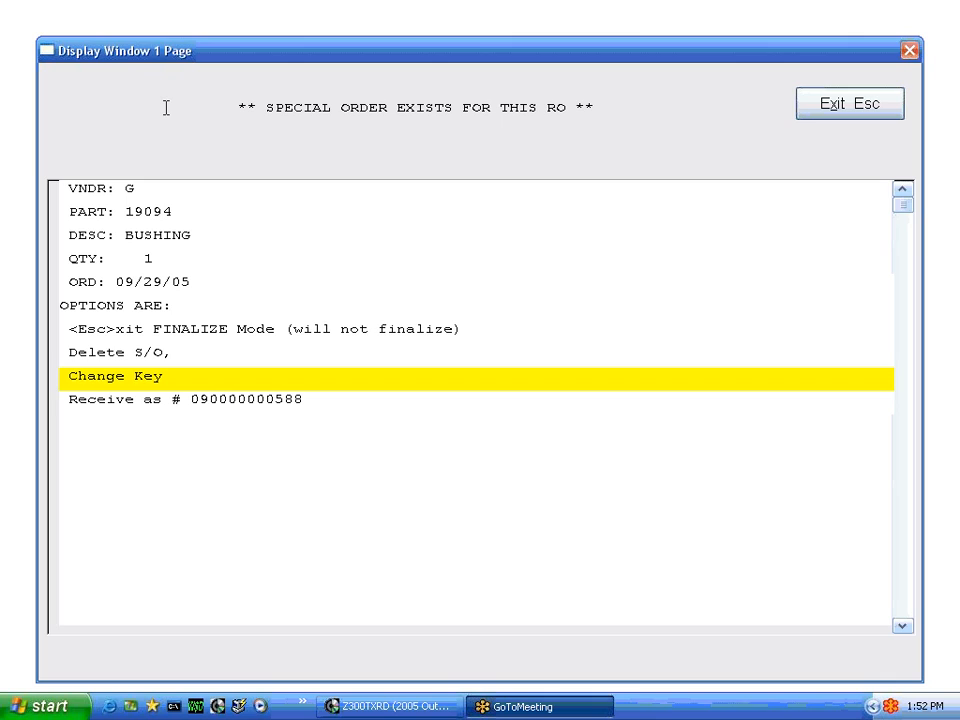
{"action": "key", "text": "Up"}
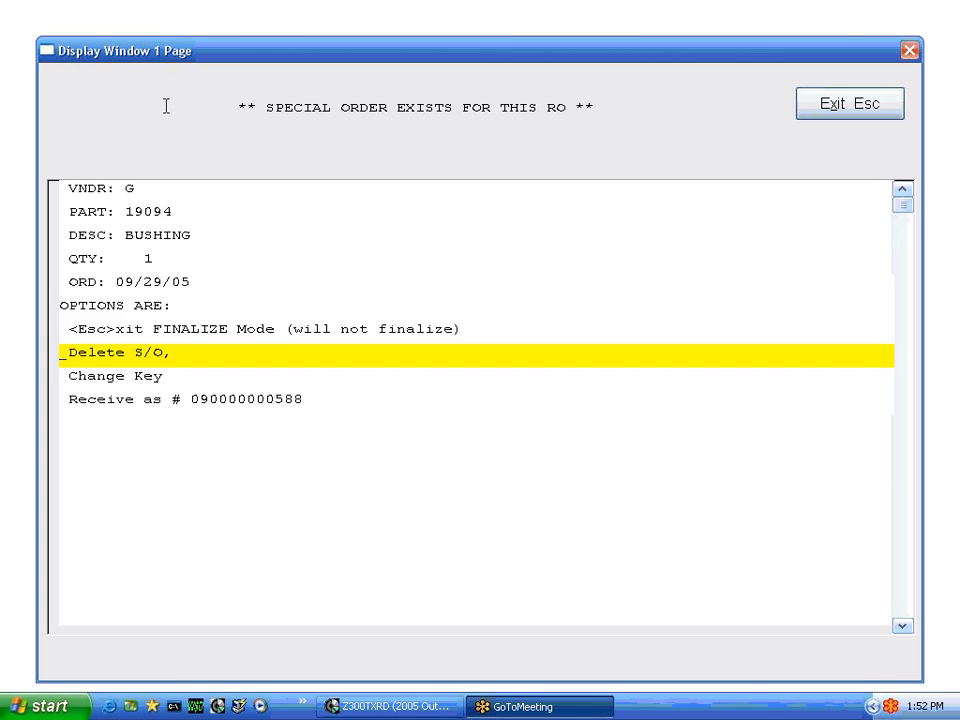
- Receive the special-ordered BUSHING under the repair order's own number
{"action": "key", "text": "Down"}
{"action": "key", "text": "Down"}
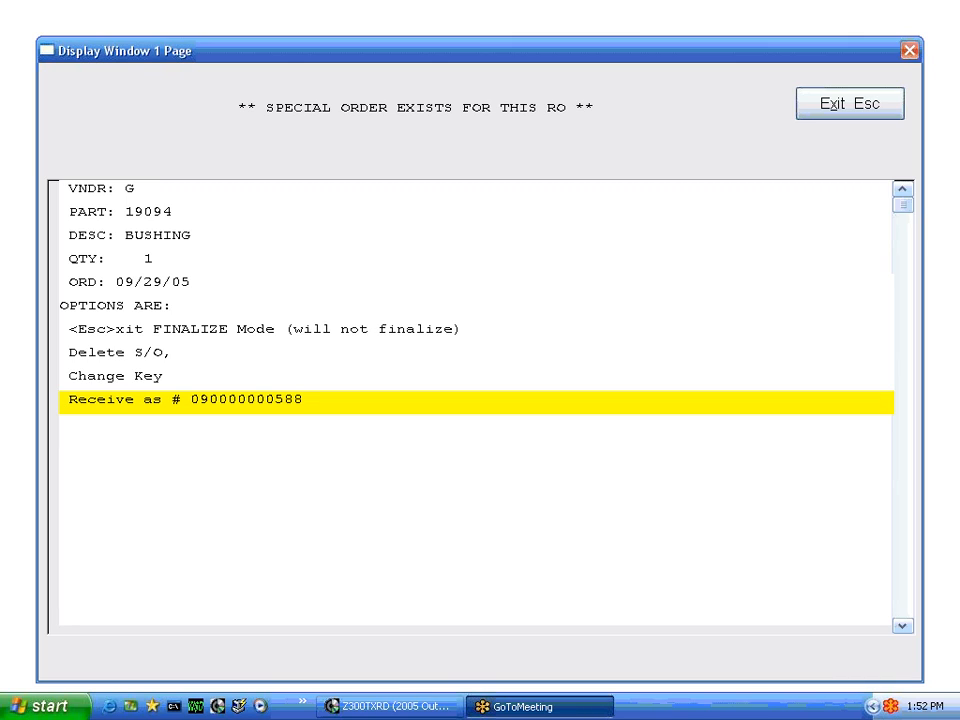
{"action": "key", "text": "Return"}
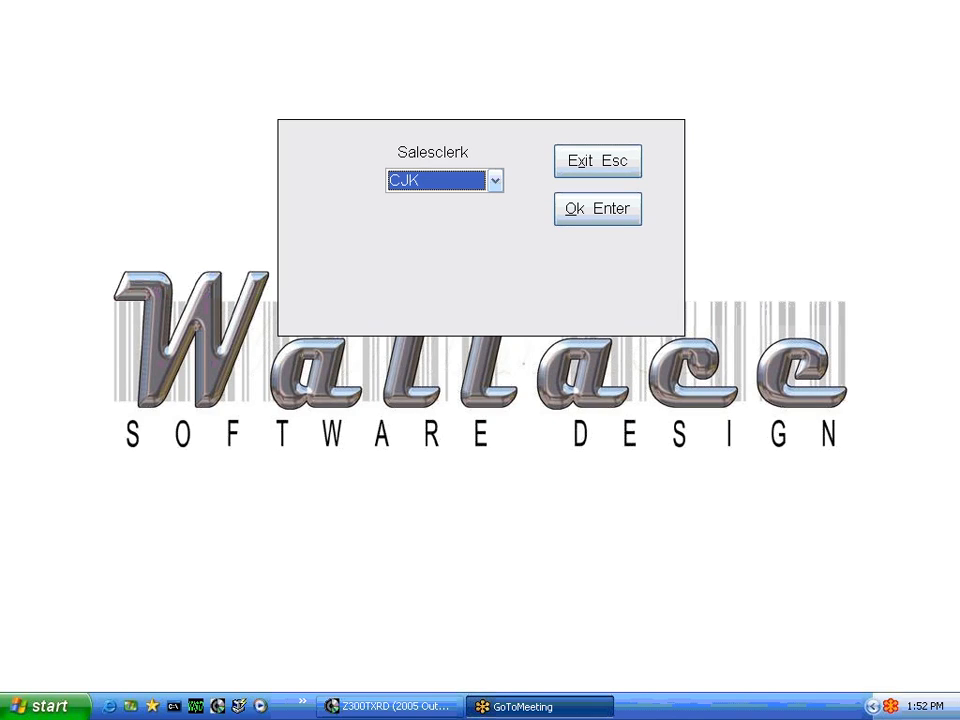
- Assign the fifth listed salesclerk and set the payment type to Bill And Finalize, accepting the filled-in customer number
{"action": "left_click", "coordinate": [495, 180]}
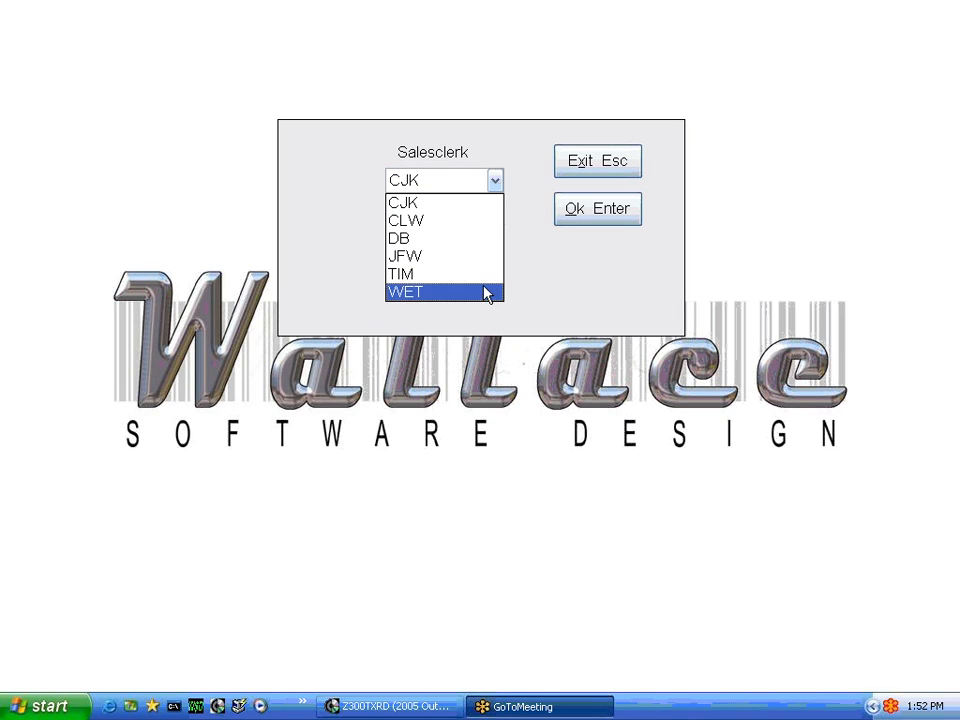
{"action": "left_click", "coordinate": [483, 275]}
{"action": "left_click", "coordinate": [575, 210]}
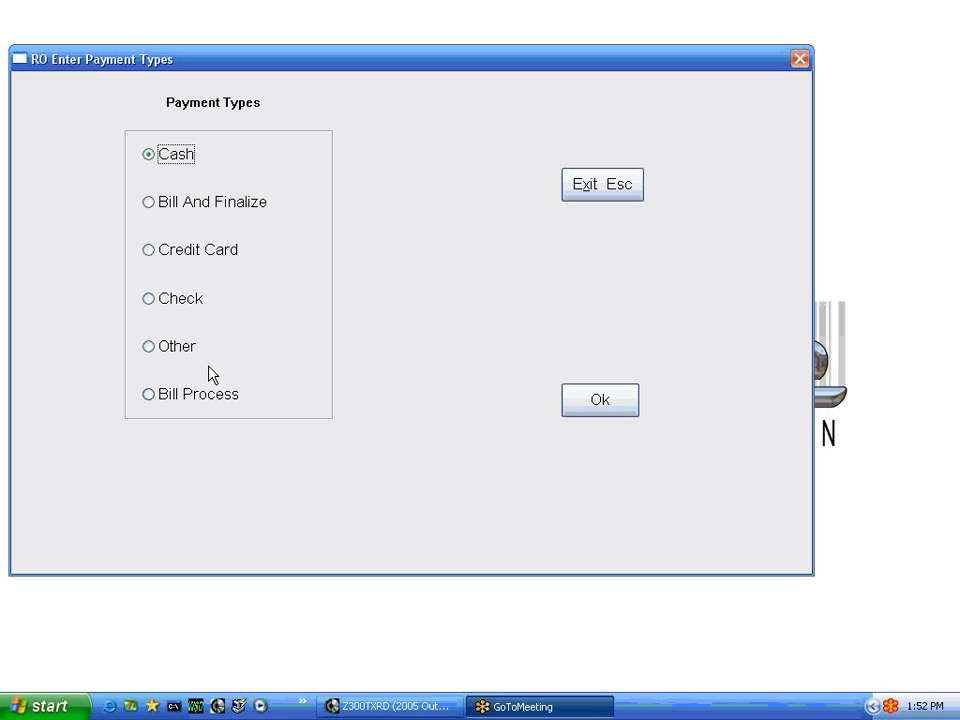
{"action": "left_click", "coordinate": [151, 206]}
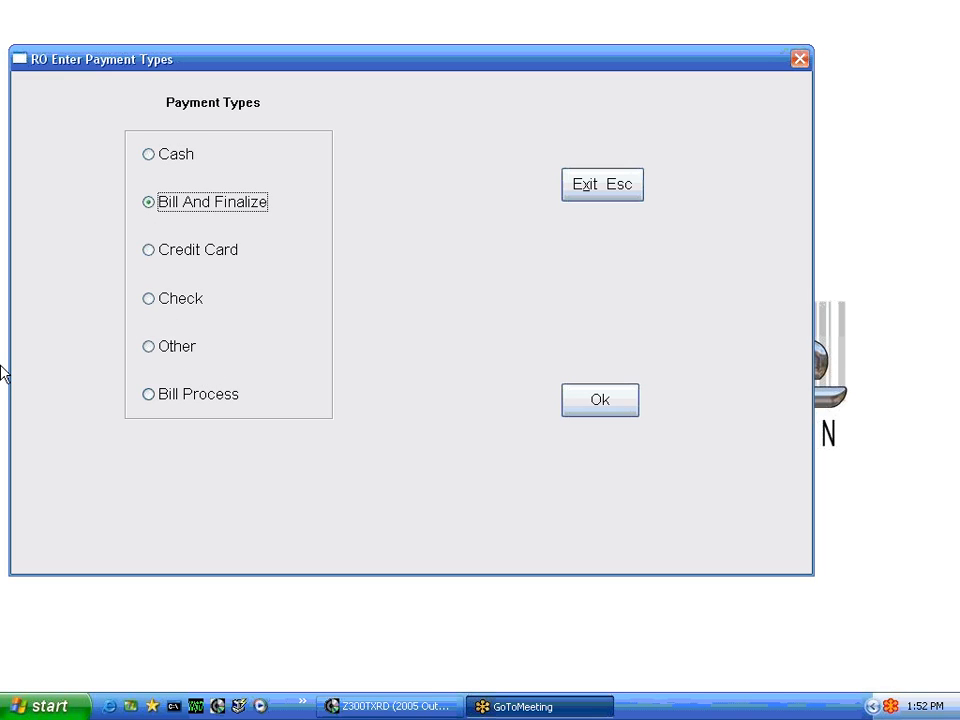
{"action": "left_click", "coordinate": [574, 405]}
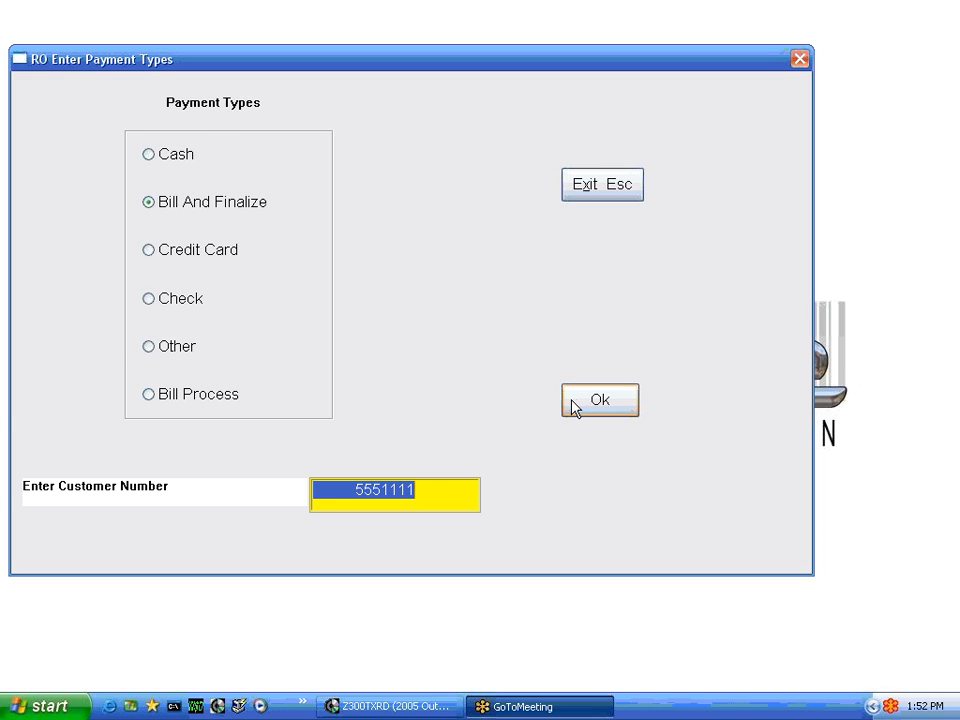
{"action": "left_click", "coordinate": [596, 401]}
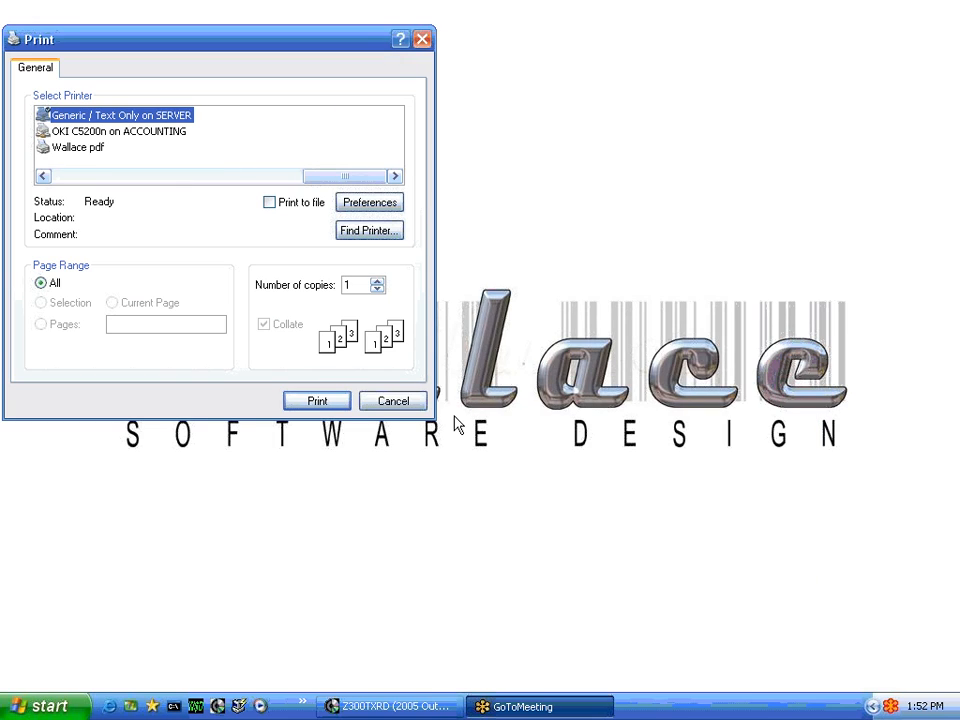
- Skip the printer selection and review the parts, labor, sublet and comments across both pages of the service invoice preview
{"action": "left_click", "coordinate": [410, 403]}
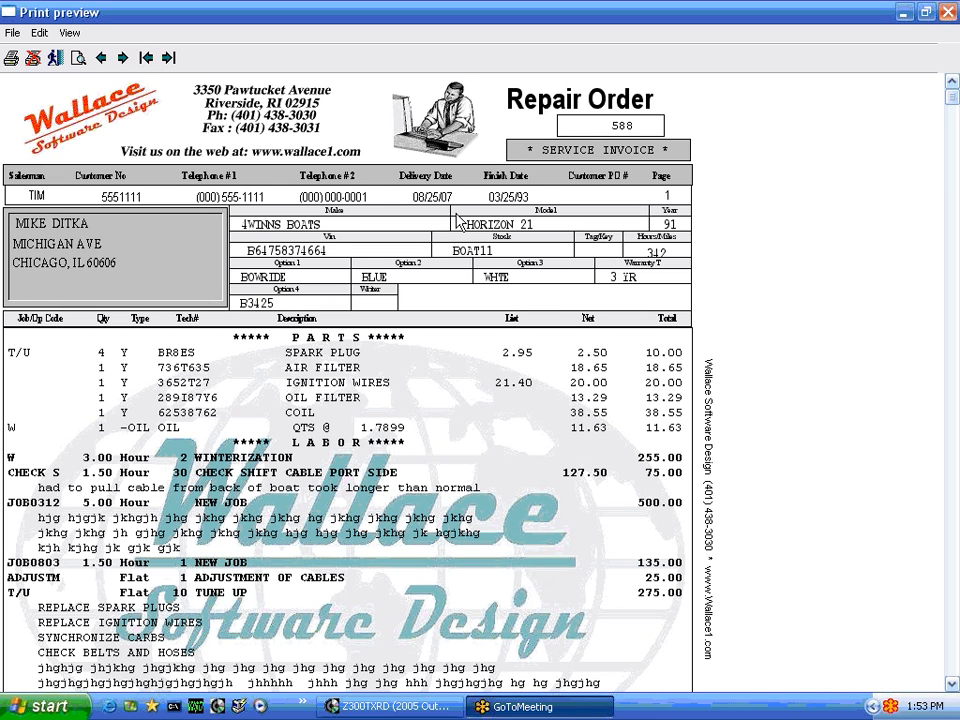
{"action": "scroll", "coordinate": [458, 222], "scroll_direction": "down", "scroll_amount": 3}
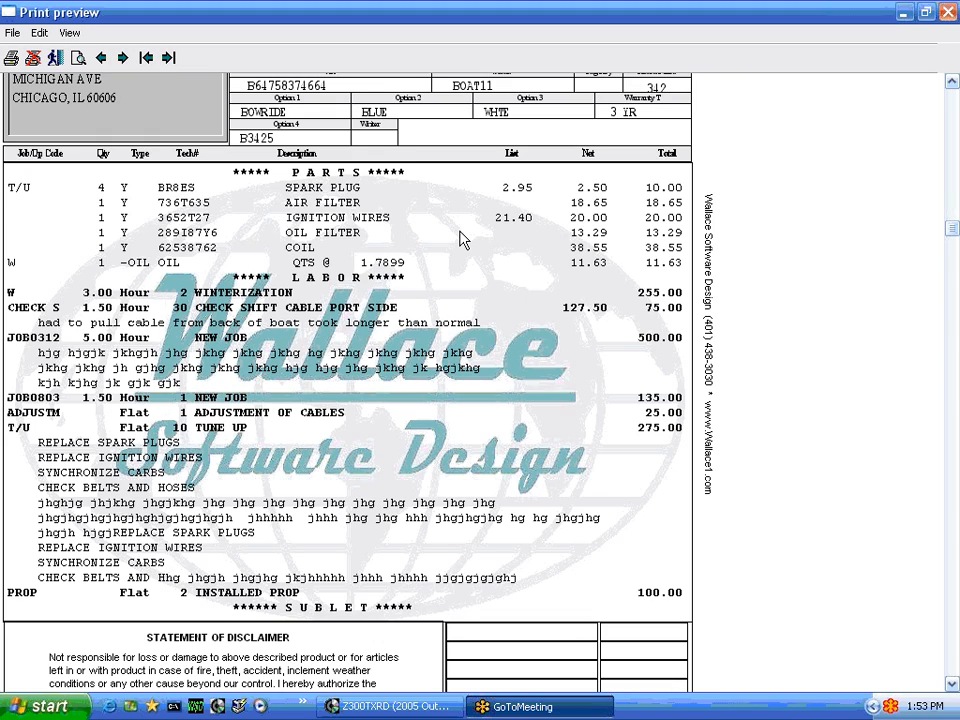
{"action": "scroll", "coordinate": [254, 322], "scroll_direction": "down", "scroll_amount": 10}
{"action": "scroll", "coordinate": [155, 155], "scroll_direction": "up", "scroll_amount": 5}
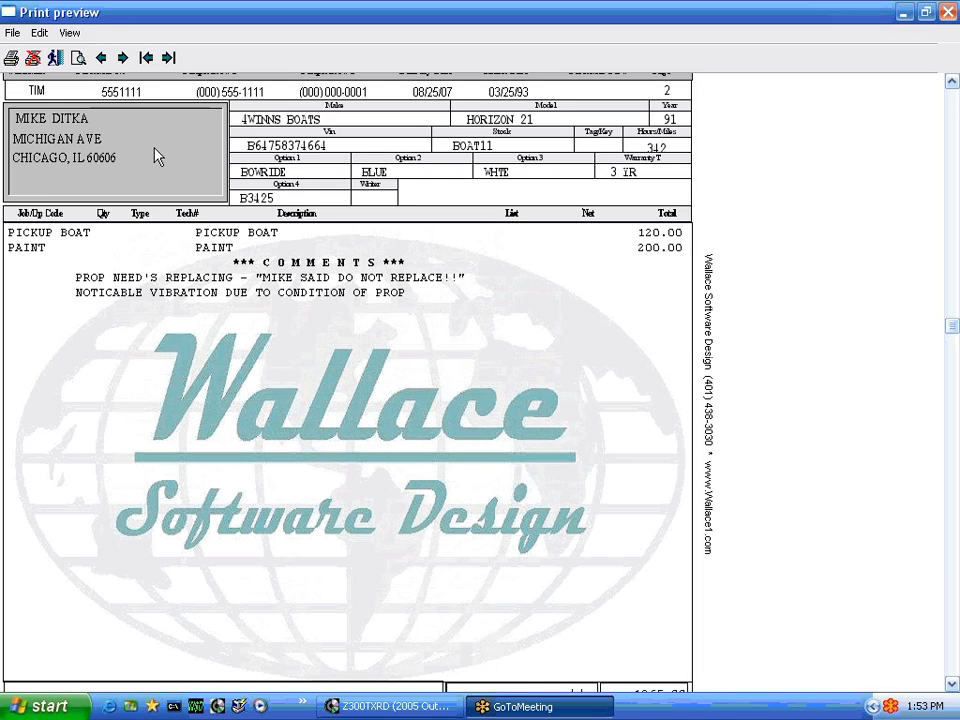
{"action": "left_click", "coordinate": [101, 58]}
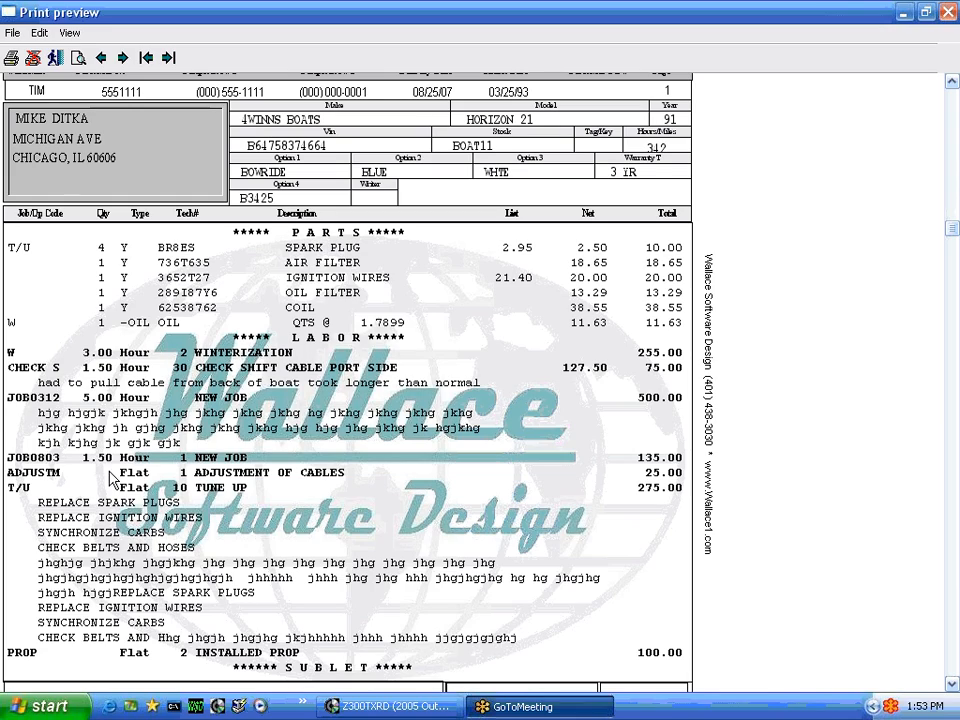
- Cancel the invoice print, confirm finalizing the order despite the job without a mechanic, and return to the service menu
{"action": "left_click", "coordinate": [33, 58]}
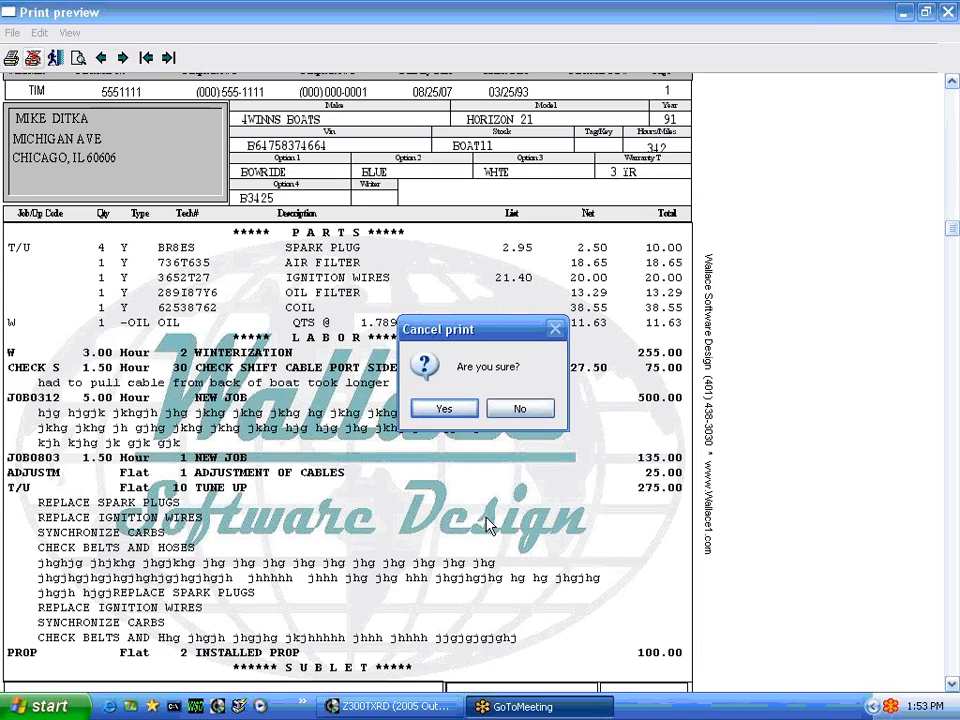
{"action": "left_click", "coordinate": [448, 411]}
{"action": "left_click", "coordinate": [446, 410]}
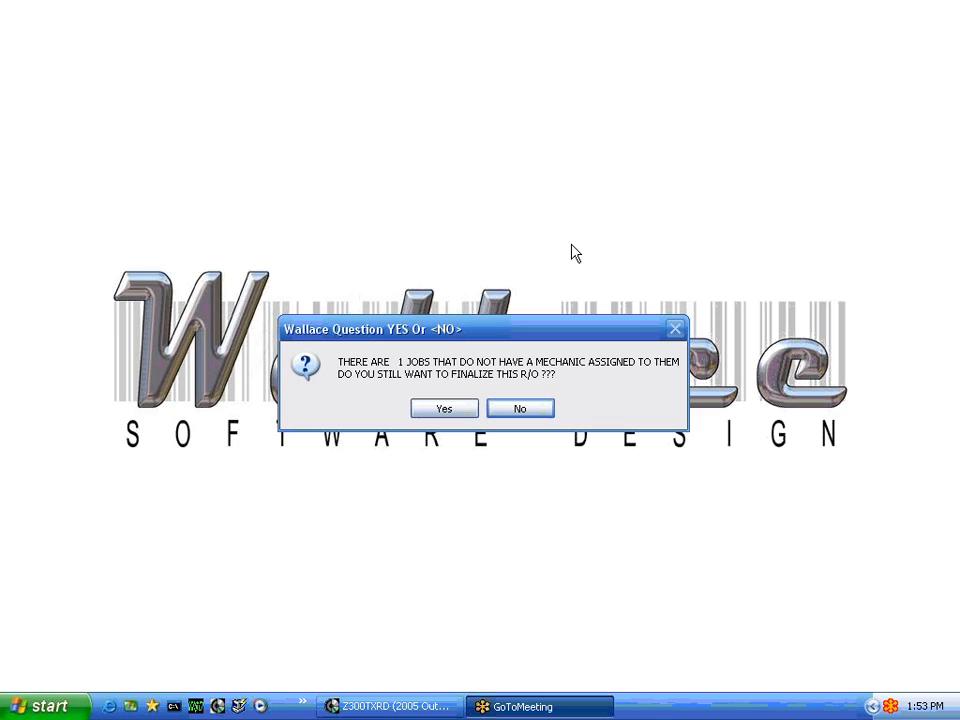
{"action": "left_click", "coordinate": [442, 412]}
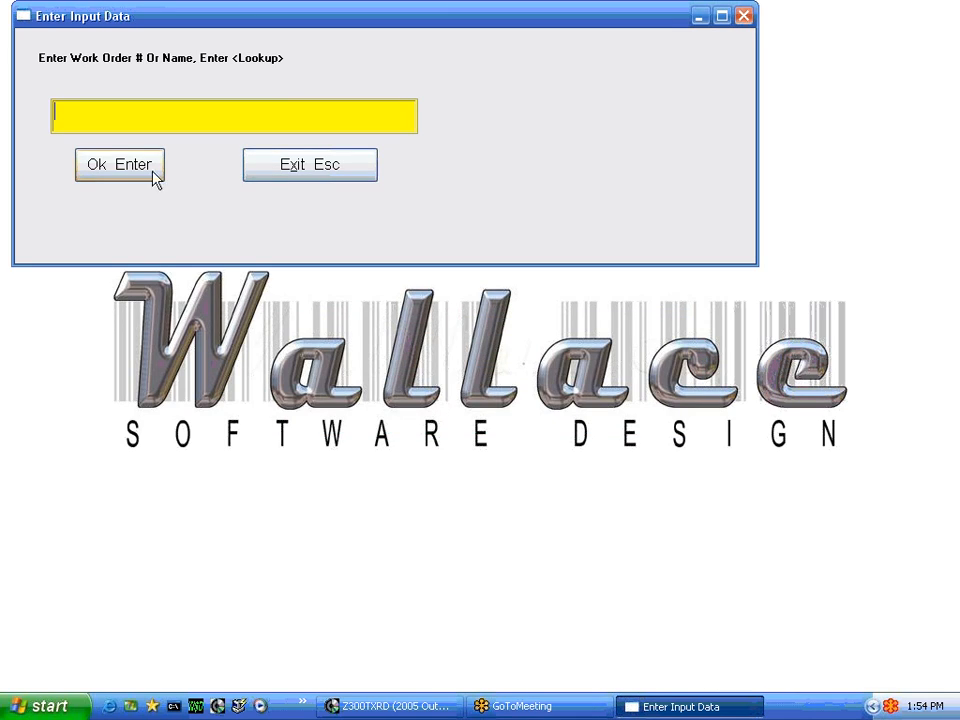
{"action": "left_click", "coordinate": [298, 167]}
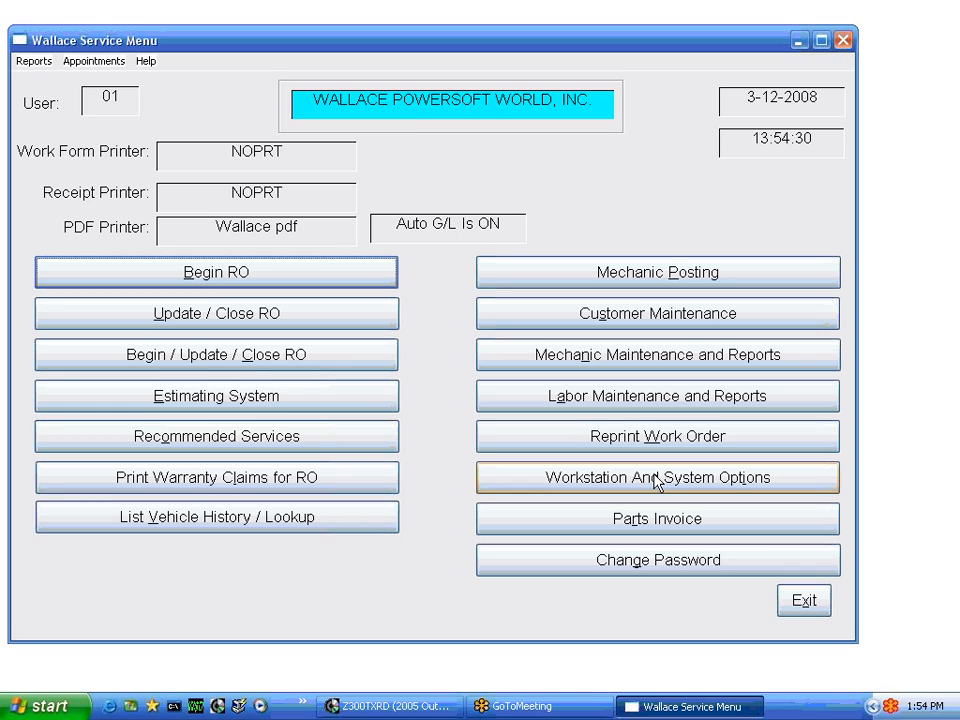
- Open the combined begin, update and close RO lookup and search the RO history by part of the customer's last name, followed by first name
{"action": "left_click", "coordinate": [160, 362]}
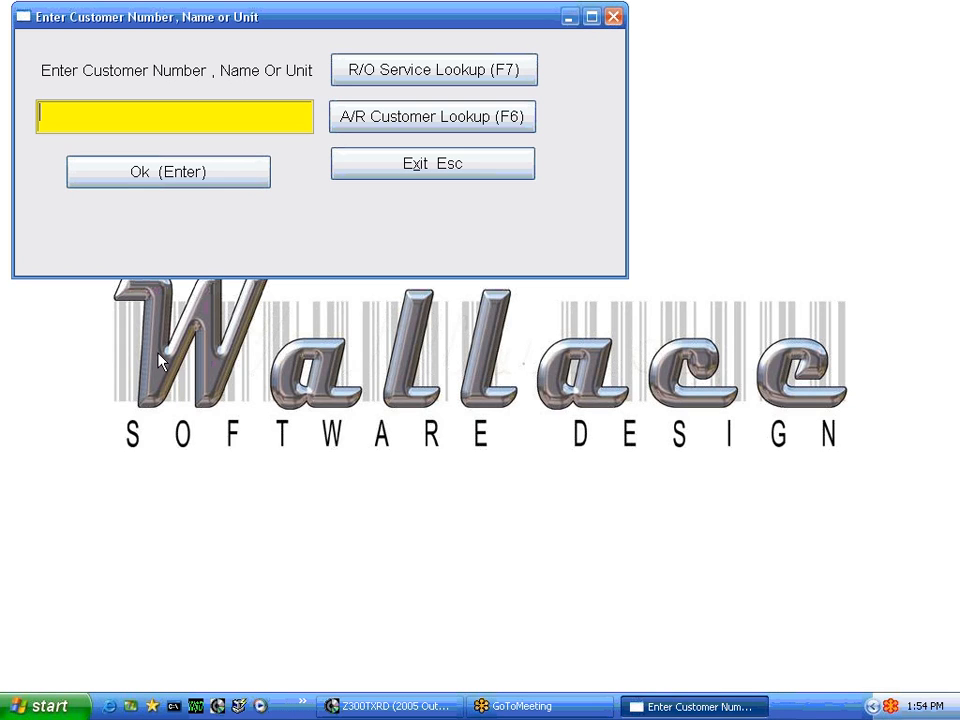
{"action": "type", "text": "MO"}
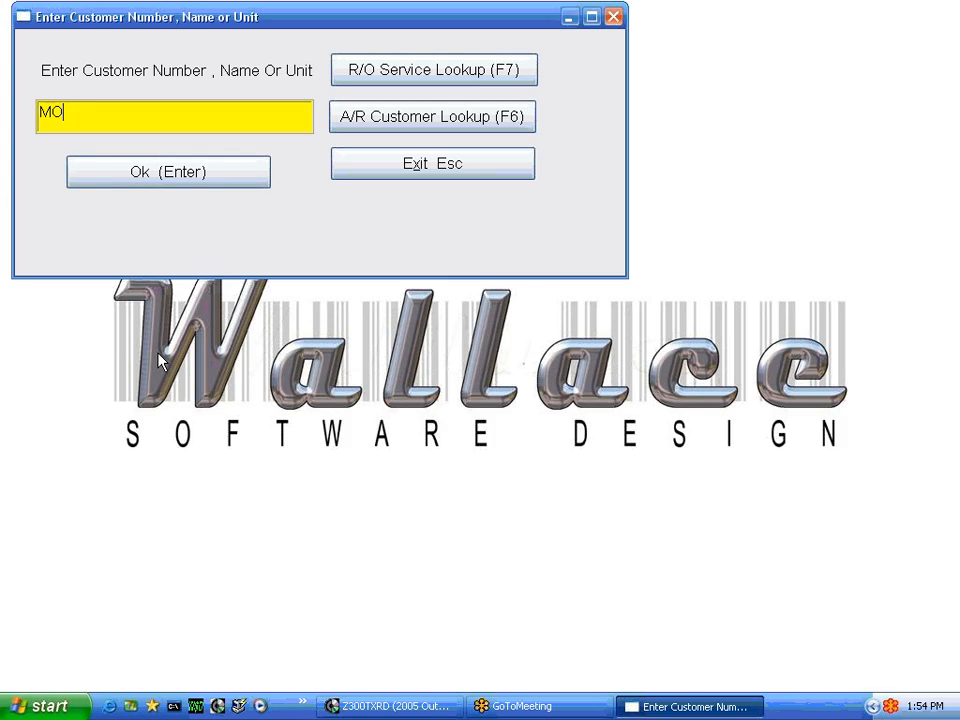
{"action": "key", "text": "Return"}
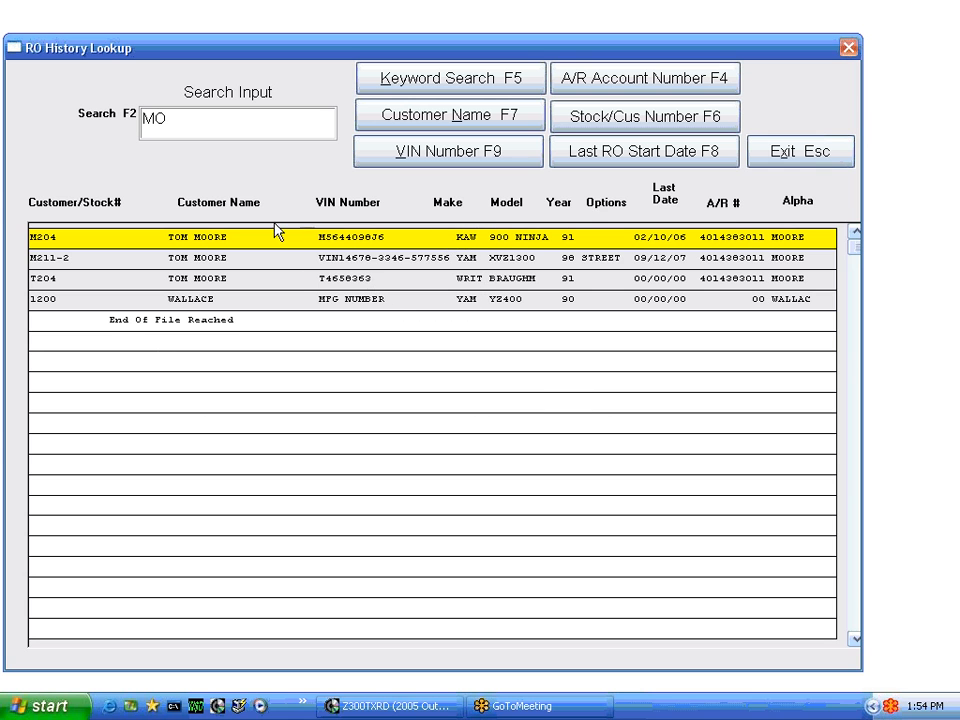
{"action": "left_click", "coordinate": [143, 118]}
{"action": "type", "text": "TOM"}
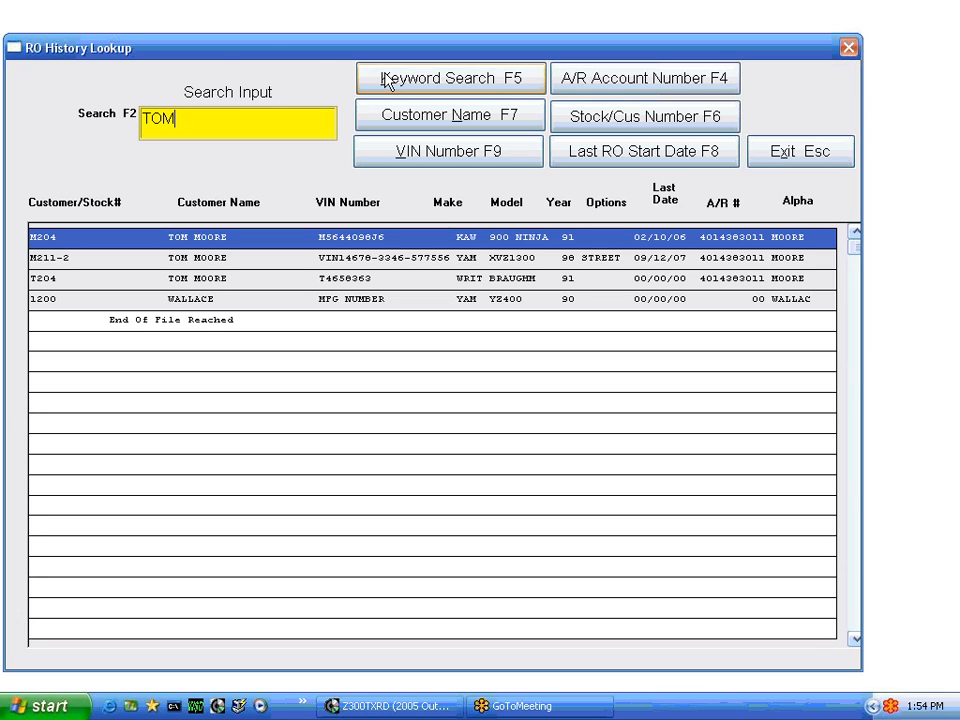
{"action": "left_click", "coordinate": [397, 120]}
- Run a keyword search of the RO history for DUNK
{"action": "left_click", "coordinate": [200, 130]}
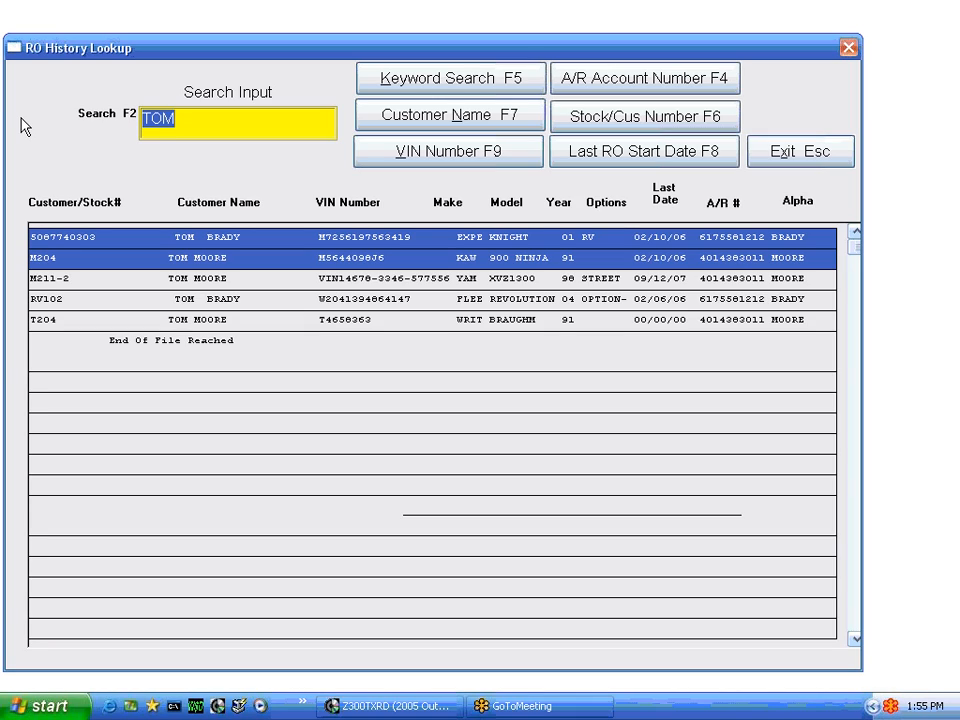
{"action": "type", "text": "DUNK"}
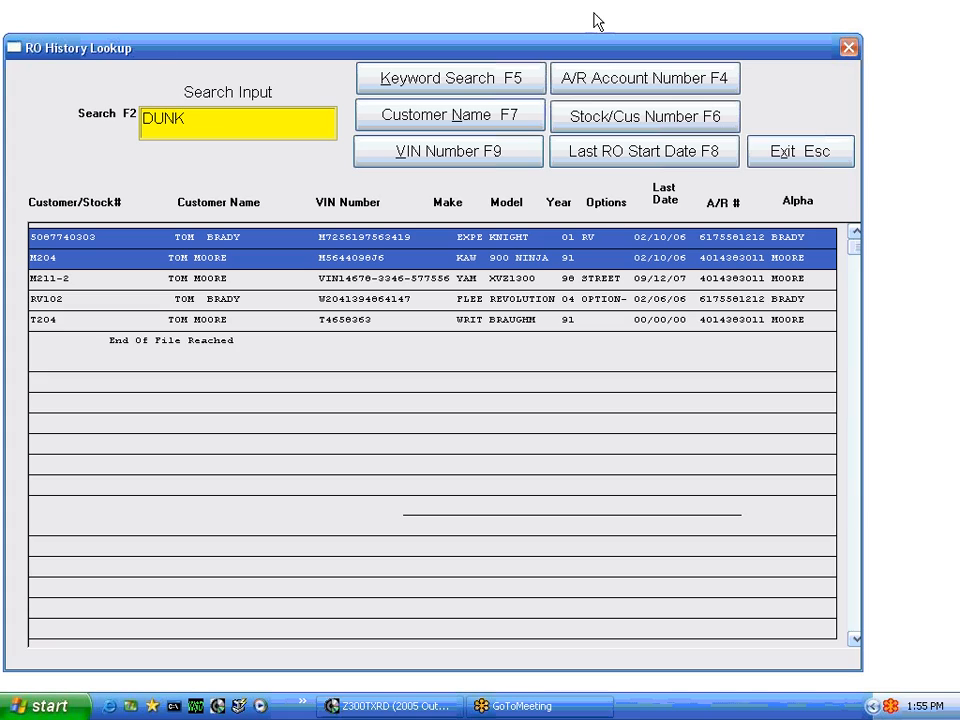
{"action": "left_click", "coordinate": [443, 83]}
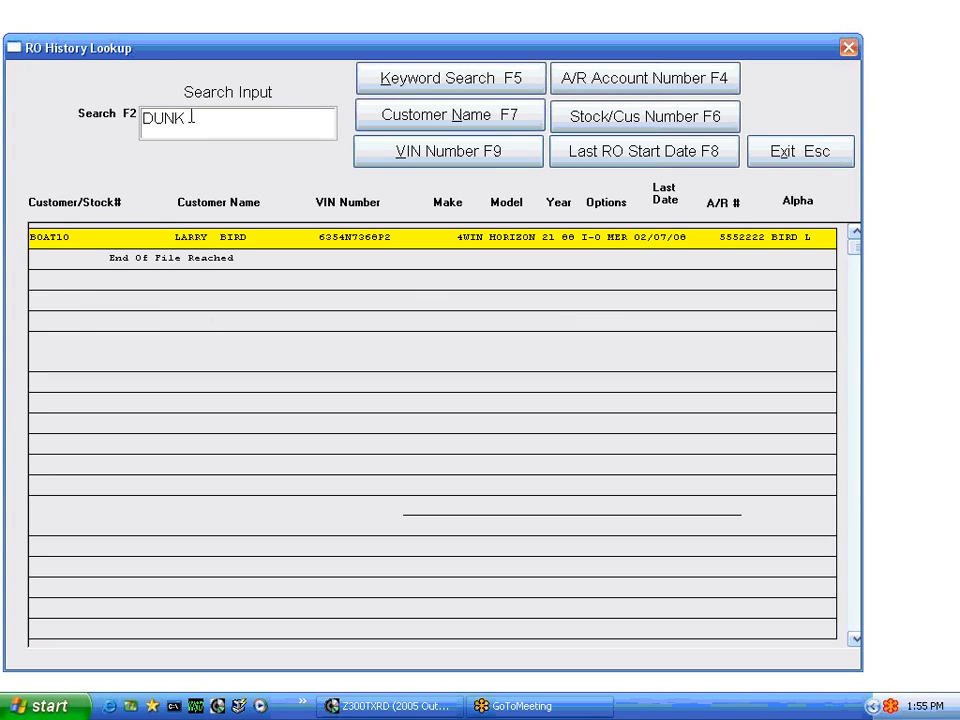
- Search by the customer's first name as keyword and create a work order for the YAM XVZ1300 unit, accepting its filled-in header details
{"action": "left_click_drag", "start_coordinate": [191, 118], "coordinate": [61, 128]}
{"action": "type", "text": "TOM"}
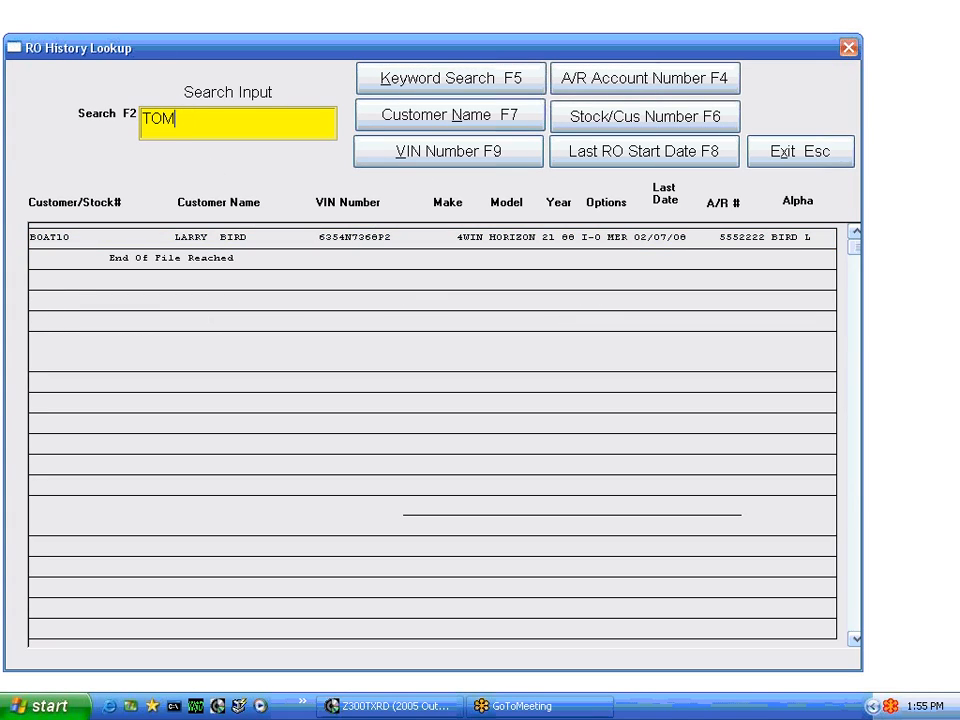
{"action": "left_click", "coordinate": [450, 84]}
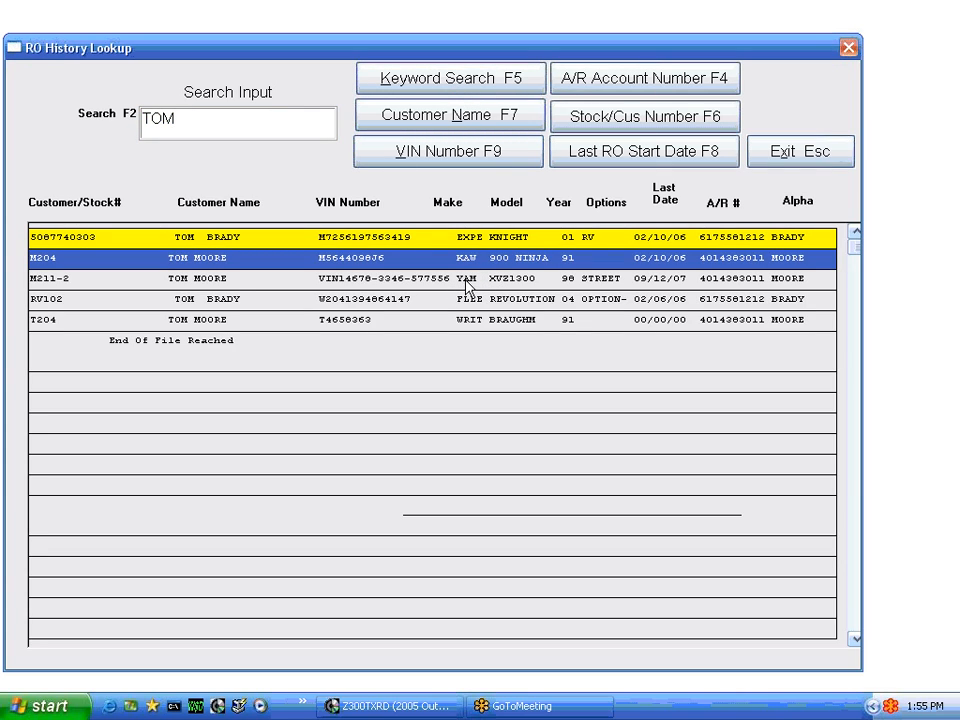
{"action": "double_click", "coordinate": [470, 286]}
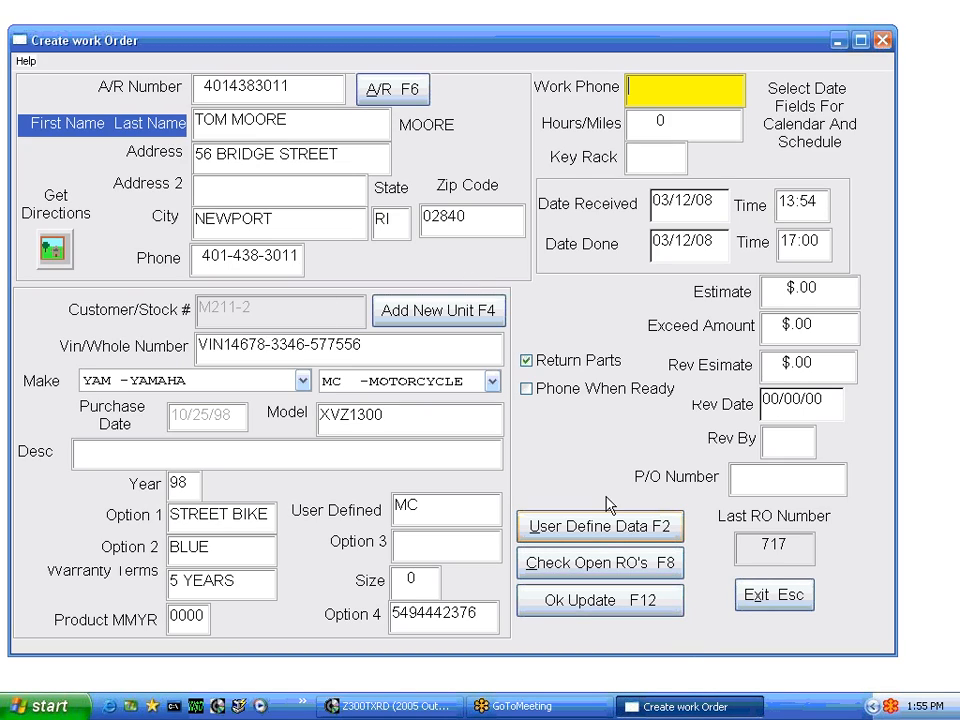
{"action": "left_click", "coordinate": [626, 608]}
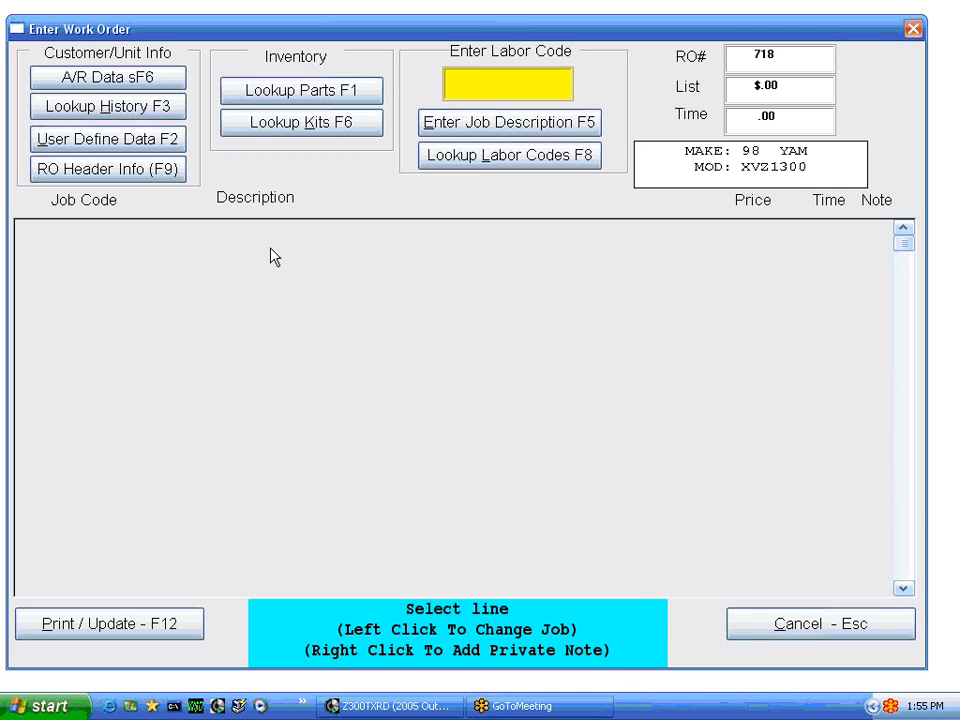
- Examine the unit's service history for the parts, labor and comments of the repair order dated 3/12/08
{"action": "left_click", "coordinate": [139, 104]}
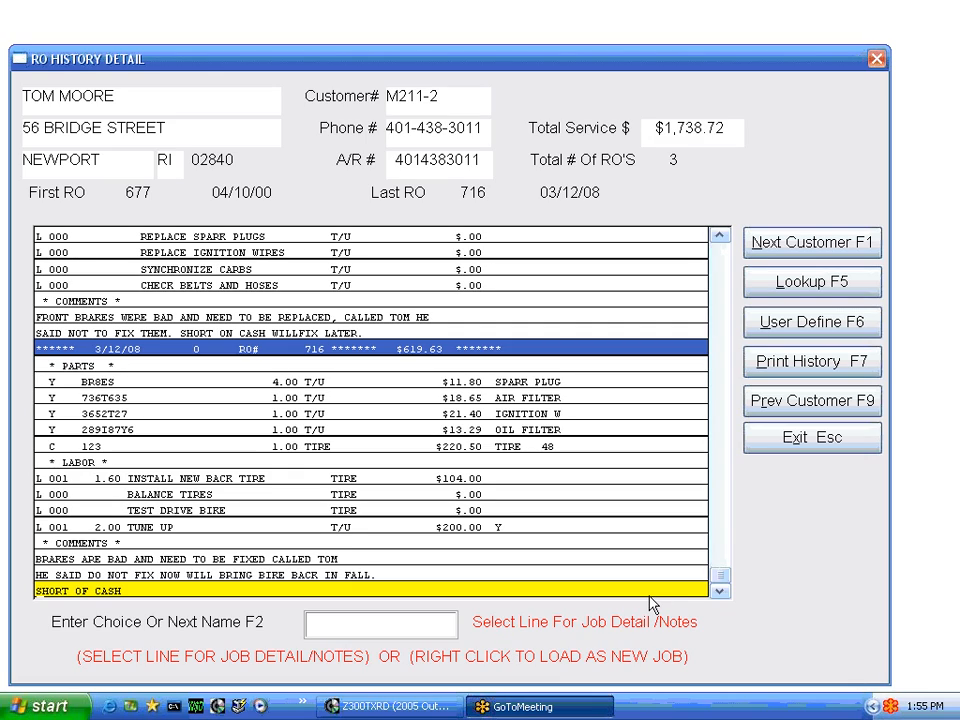
{"action": "key", "text": "Up"}
{"action": "key", "text": "Up"}
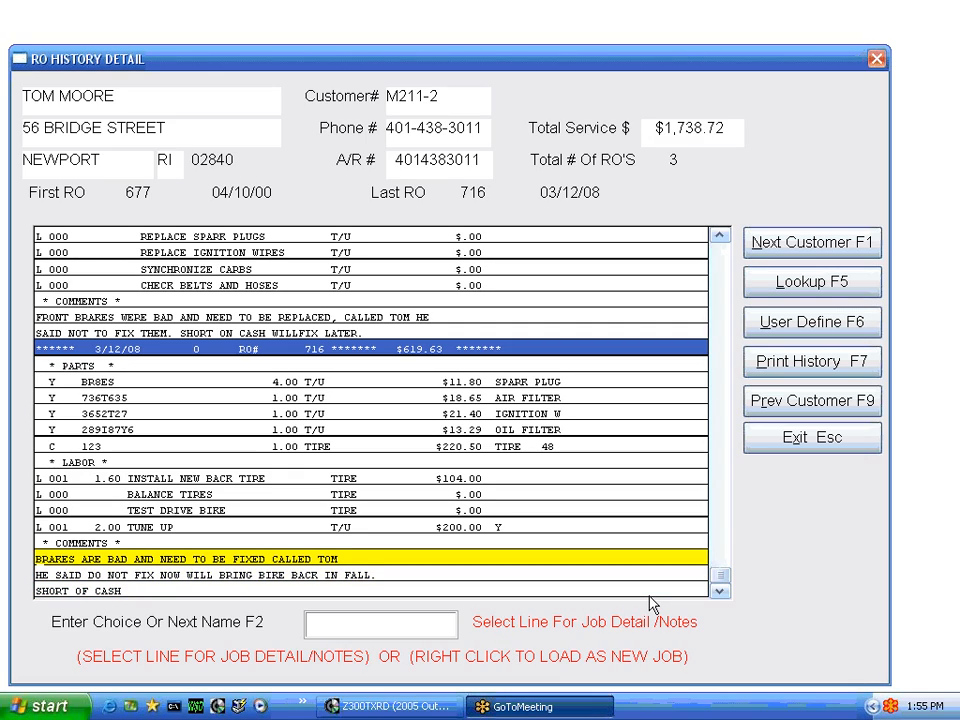
{"action": "key", "text": "Down"}
{"action": "key", "text": "Down"}
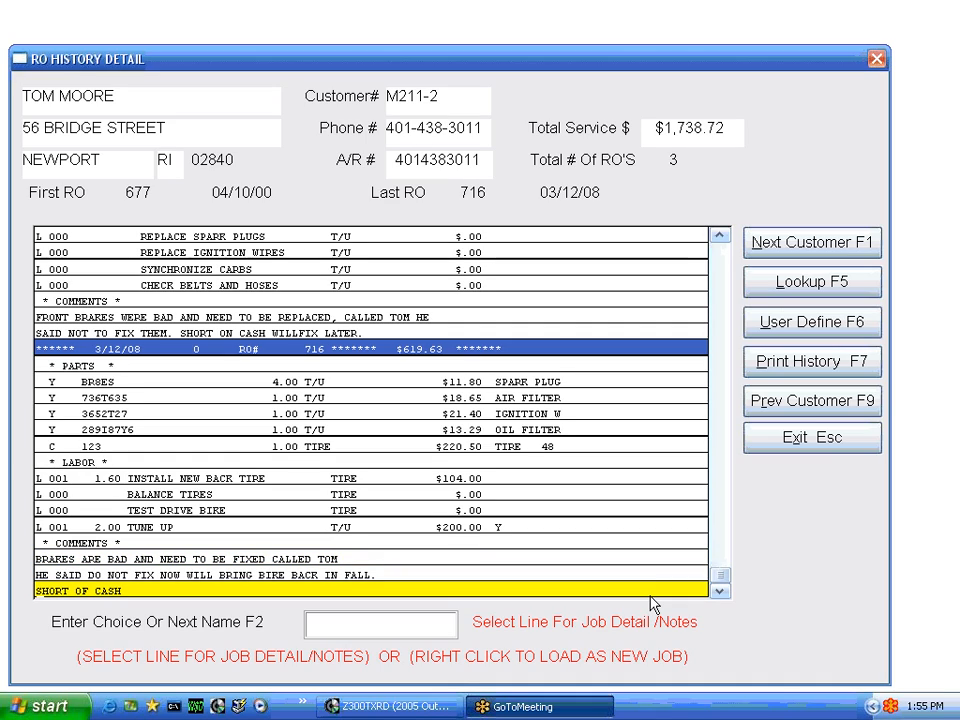
{"action": "key", "text": "Up"}
{"action": "key", "text": "Up"}
{"action": "key", "text": "Up"}
{"action": "key", "text": "Up"}
{"action": "key", "text": "Up"}
{"action": "key", "text": "Up"}
{"action": "key", "text": "Up"}
{"action": "key", "text": "Up"}
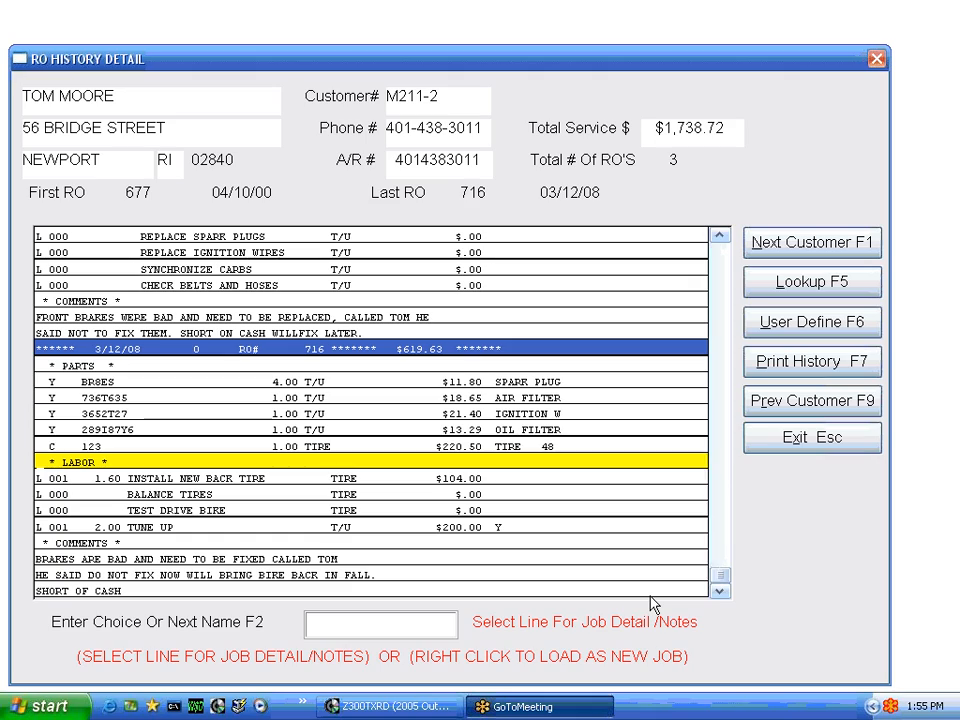
{"action": "key", "text": "Up"}
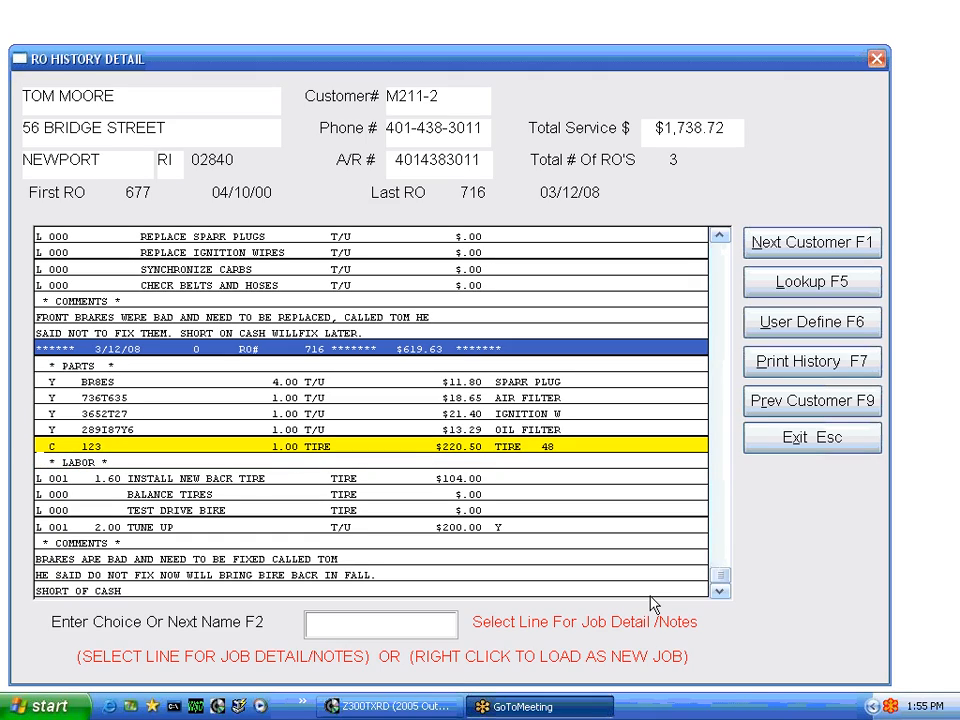
{"action": "key", "text": "Down"}
{"action": "key", "text": "Down"}
{"action": "key", "text": "Down"}
{"action": "key", "text": "Down"}
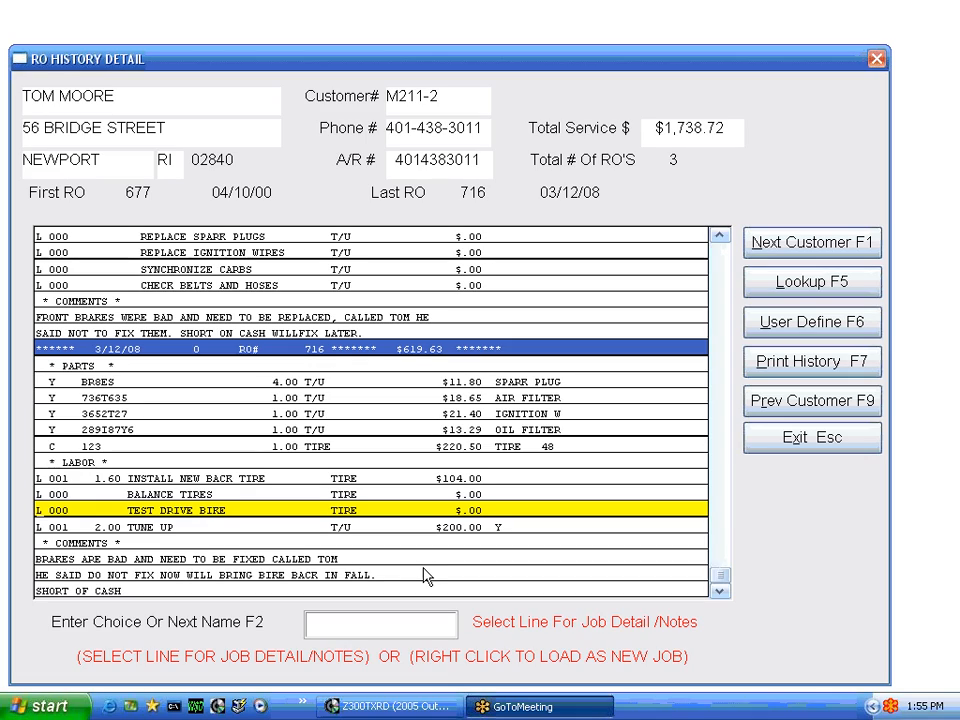
{"action": "key", "text": "Down"}
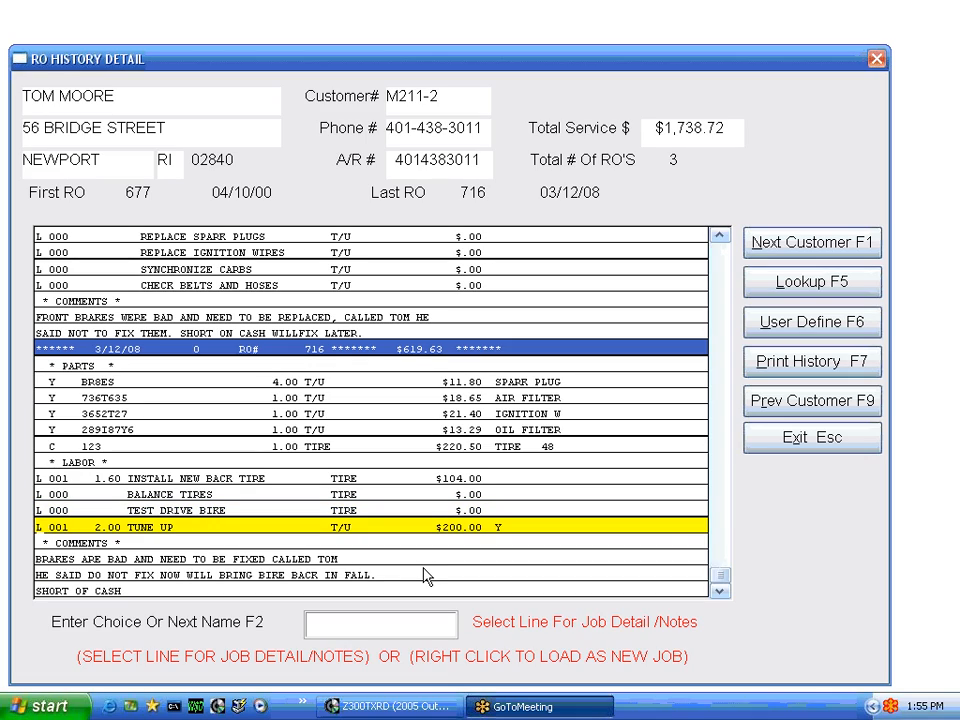
- Load the past TUNE UP job into the work order and select its kit's spark plug, air filter, ignition wires and oil filter
{"action": "double_click", "coordinate": [175, 533]}
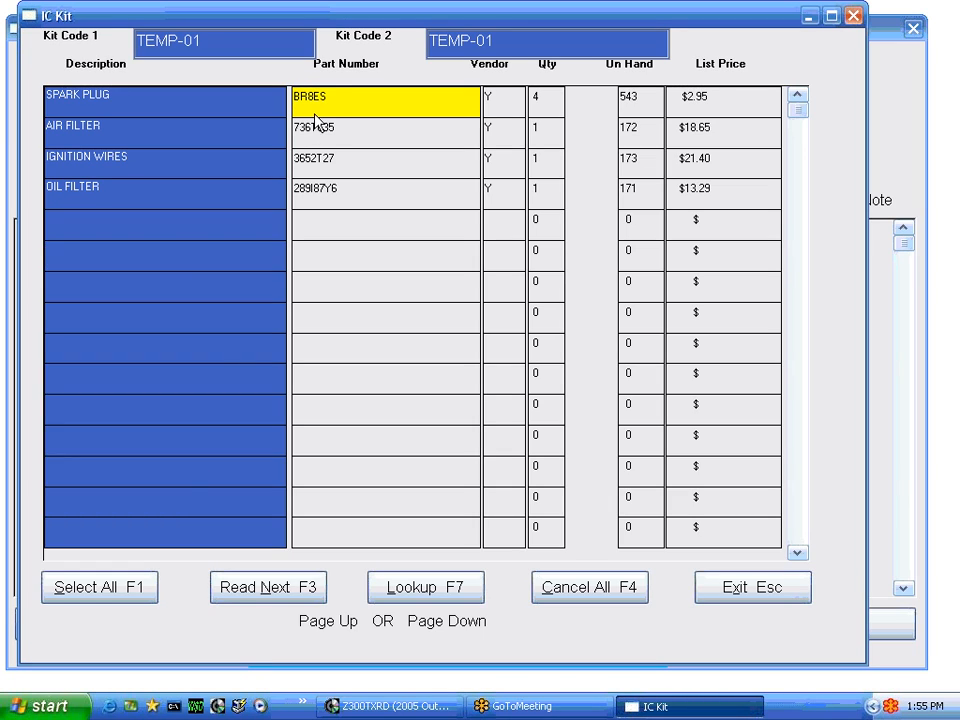
{"action": "left_click", "coordinate": [316, 107]}
{"action": "left_click", "coordinate": [318, 131]}
{"action": "left_click", "coordinate": [318, 160]}
{"action": "left_click", "coordinate": [321, 190]}
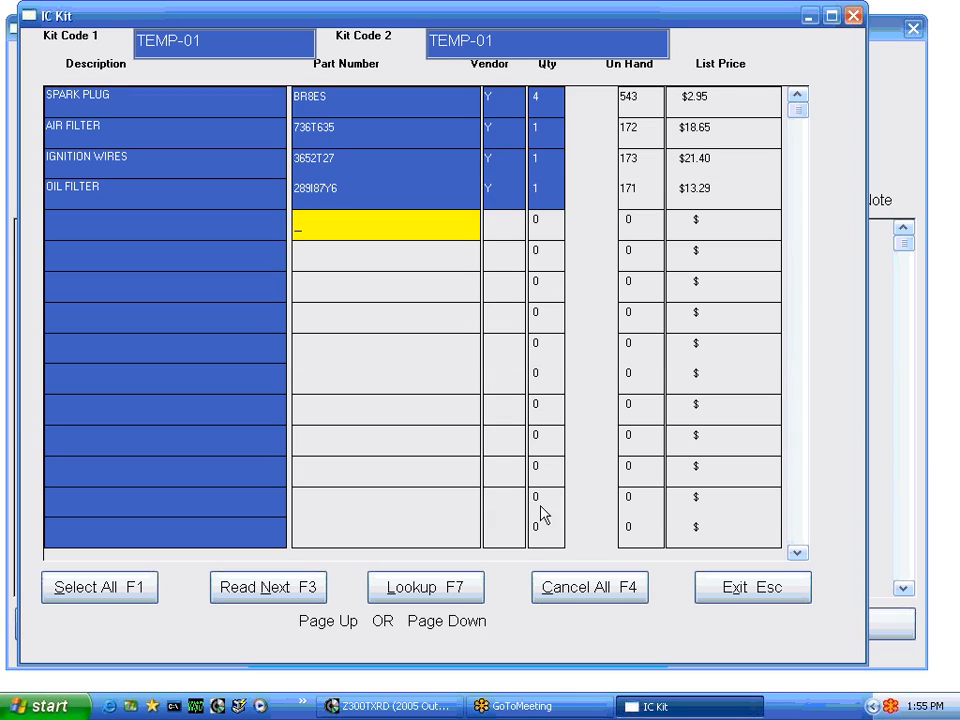
{"action": "left_click", "coordinate": [748, 588]}
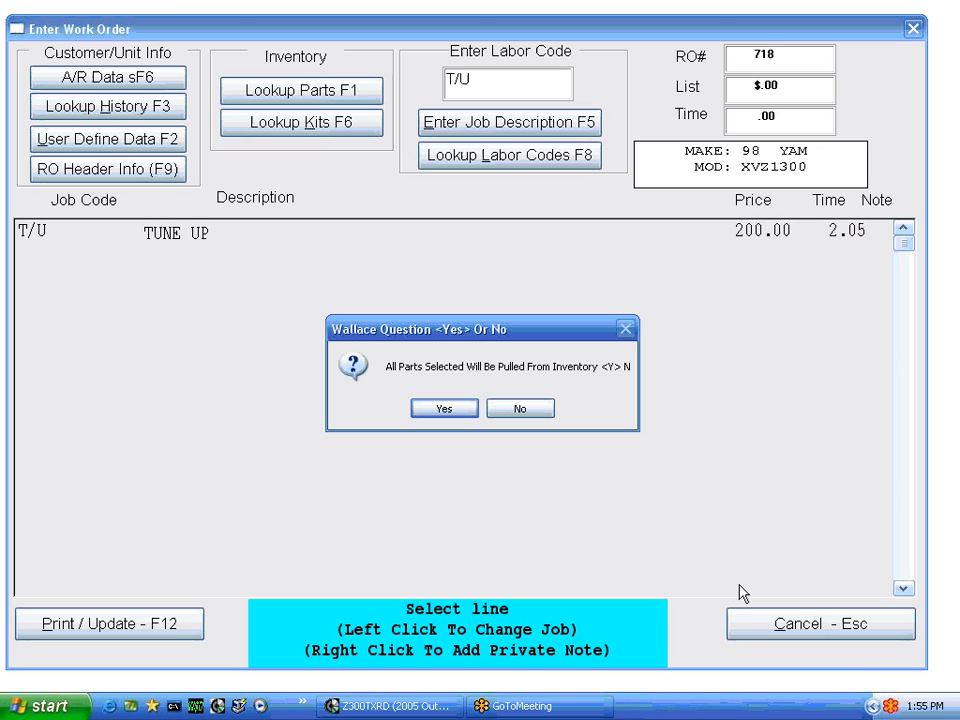
- Save the selected kit parts as pulled from inventory and update the work order through to service billing
{"action": "left_click", "coordinate": [437, 411]}
{"action": "left_click", "coordinate": [574, 208]}
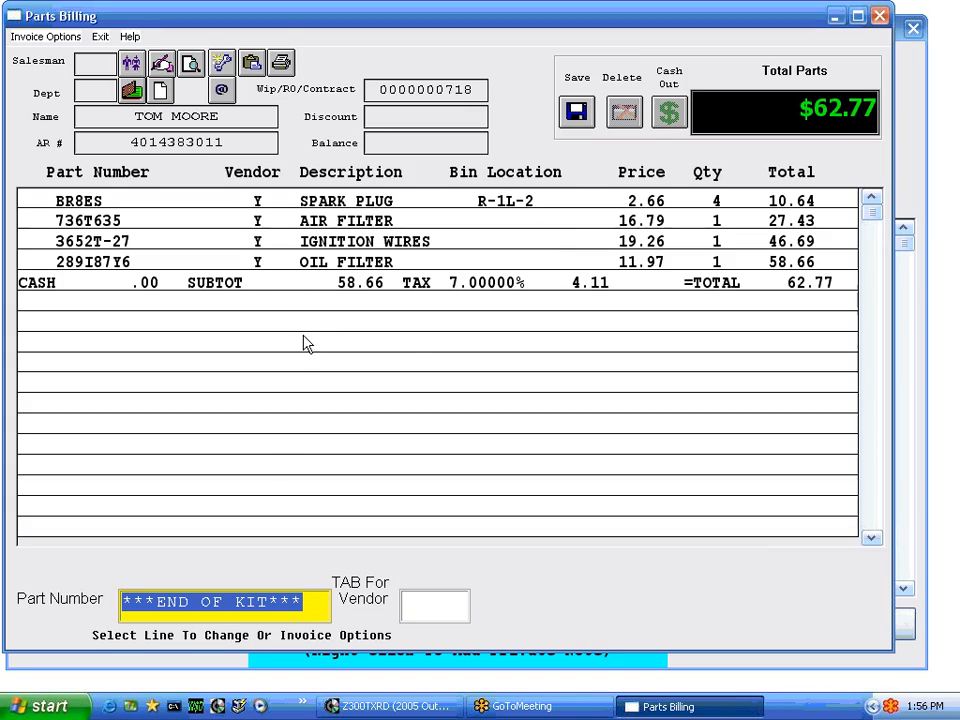
{"action": "left_click", "coordinate": [576, 113]}
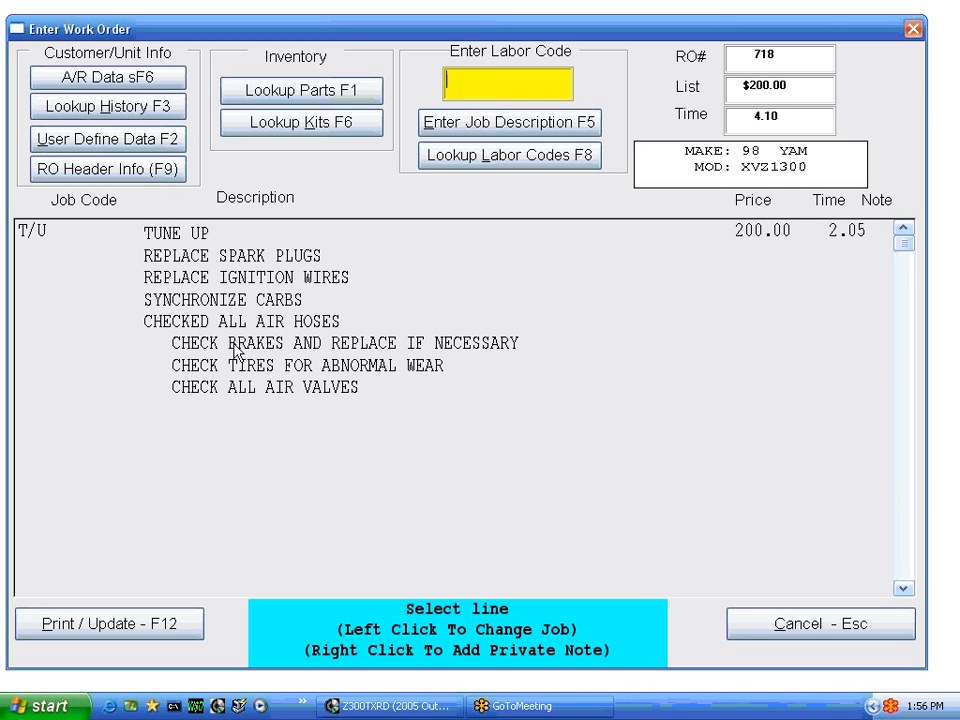
{"action": "left_click", "coordinate": [145, 628]}
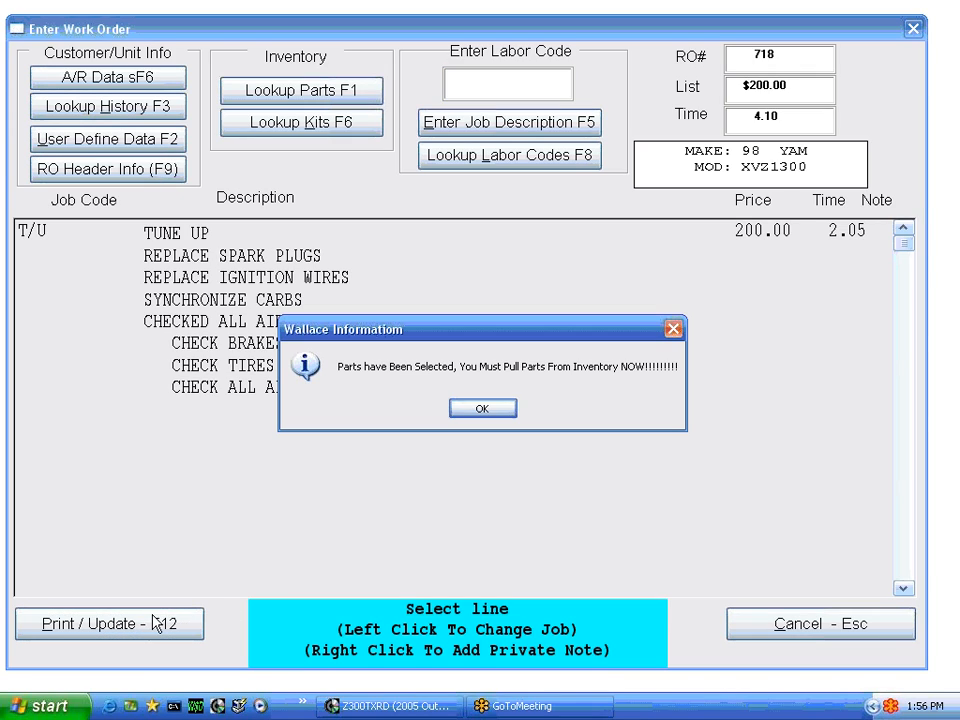
{"action": "left_click", "coordinate": [483, 411]}
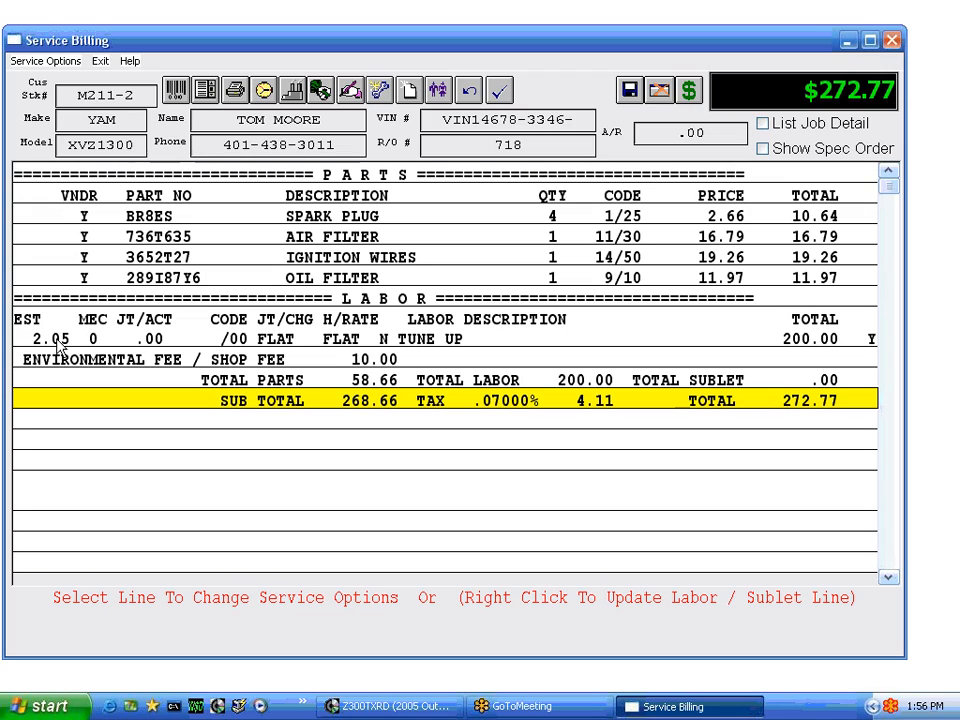
- Assign mechanic 010 to the TUNE UP labor line with 3.00 hours actually worked, keeping the $200.00 labor charge
{"action": "right_click", "coordinate": [284, 341]}
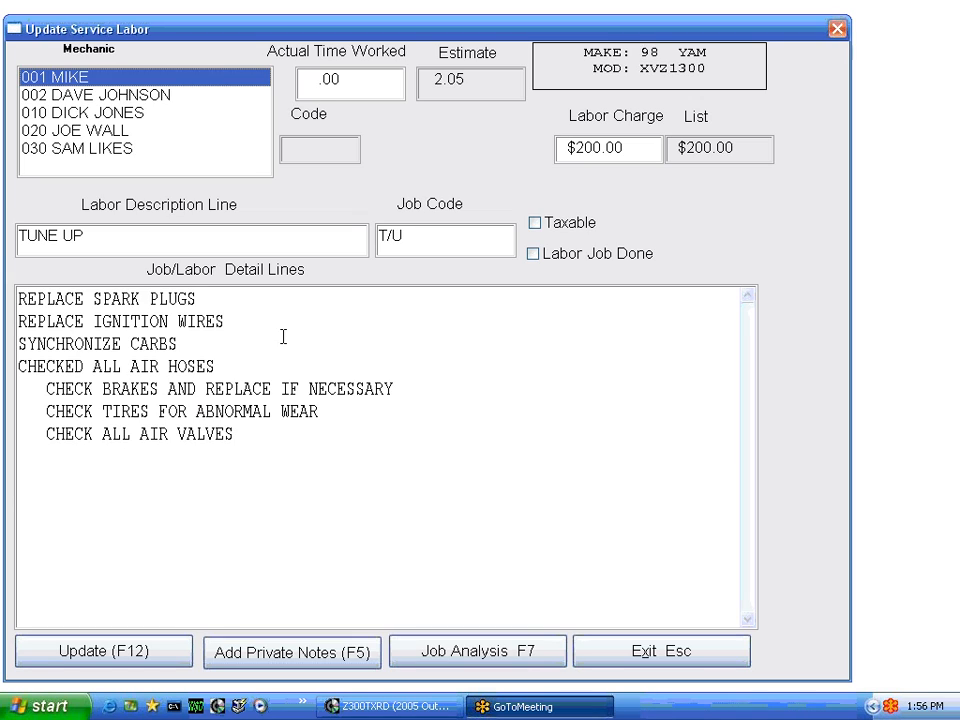
{"action": "key", "text": "Down"}
{"action": "key", "text": "Down"}
{"action": "key", "text": "Return"}
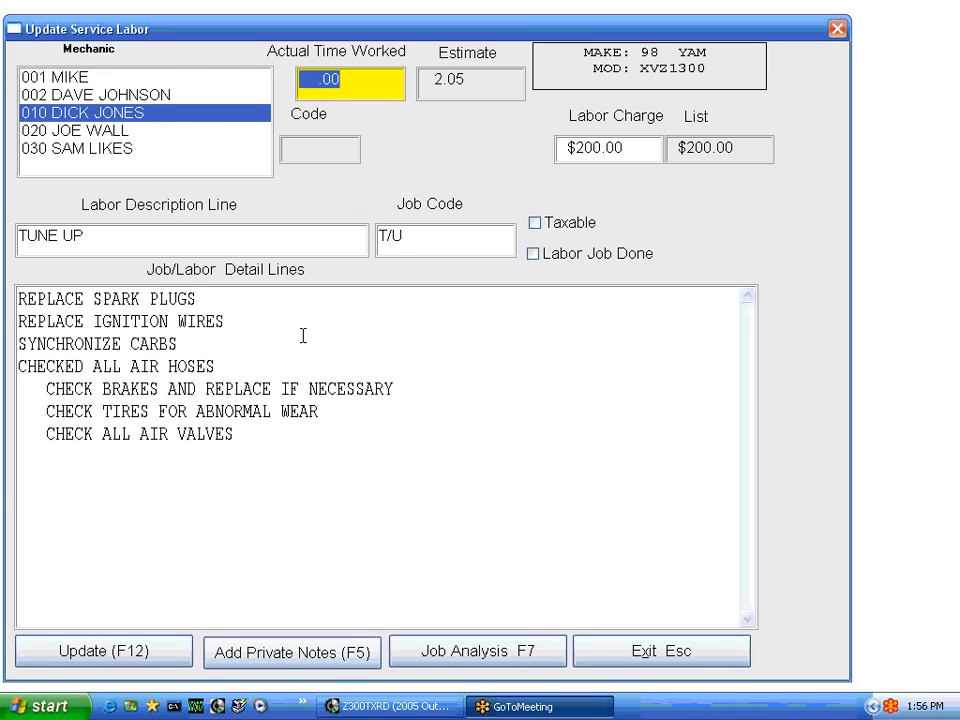
{"action": "type", "text": "3"}
{"action": "key", "text": "Return"}
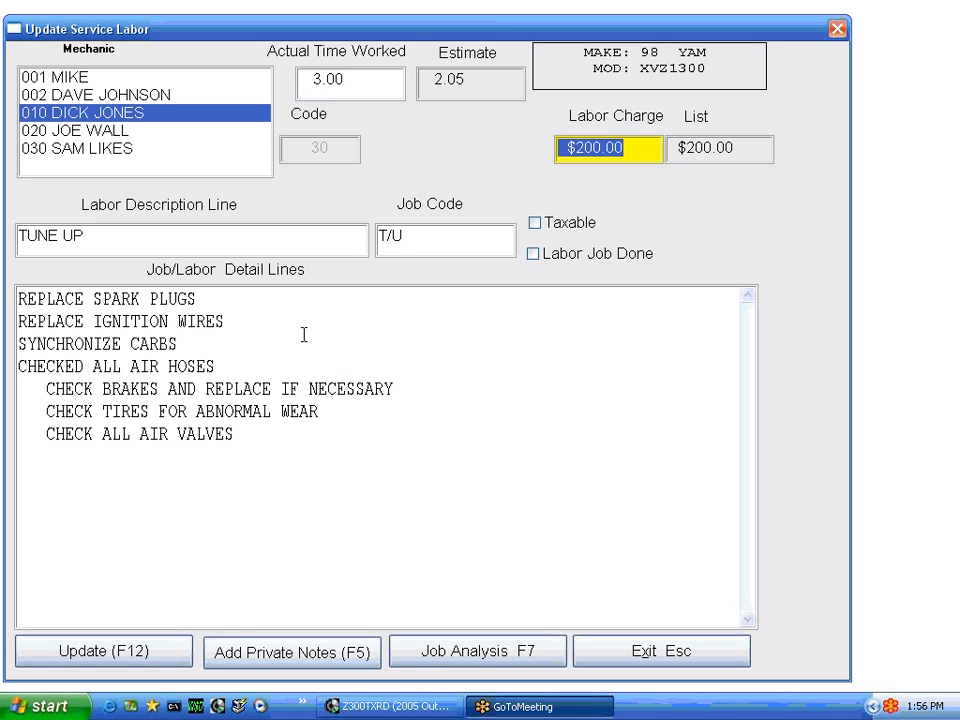
{"action": "key", "text": "Return"}
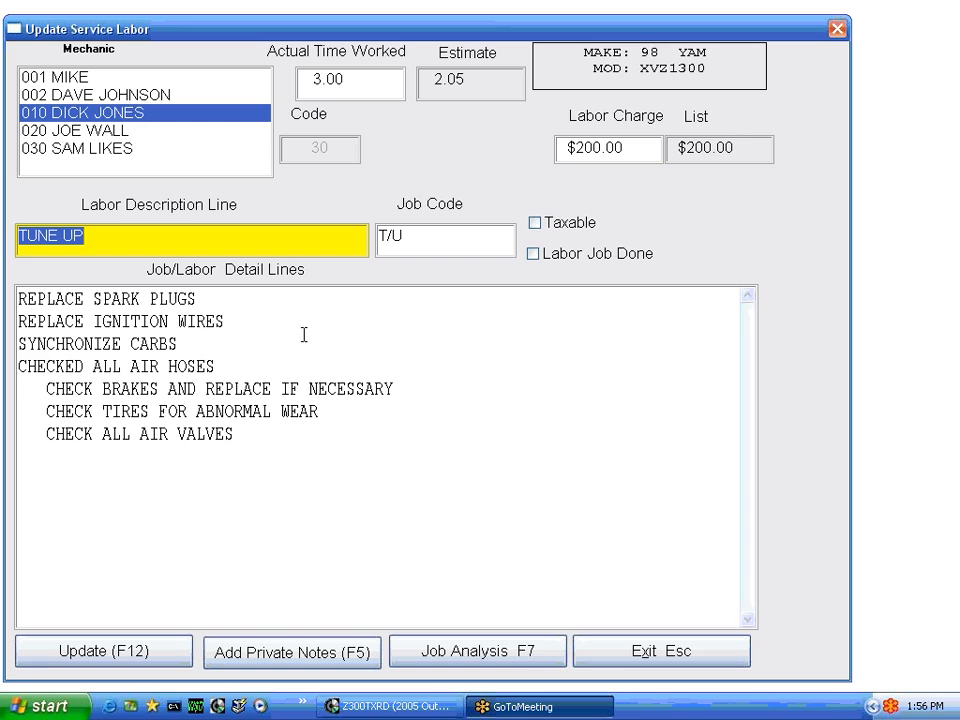
- Replace the three indented CHECK lines in the labor details with "kjh kjhklh klh kljh hjk lk hlk hlkj" and update the labor line
{"action": "left_click_drag", "start_coordinate": [46, 390], "coordinate": [365, 451]}
{"action": "right_click", "coordinate": [255, 418]}
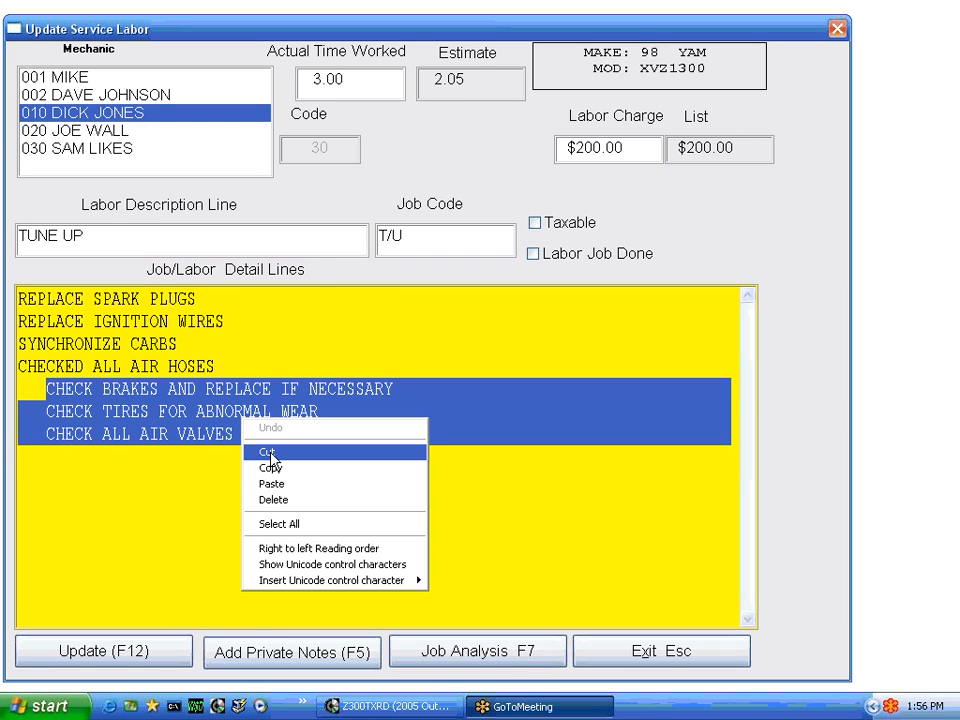
{"action": "left_click", "coordinate": [272, 452]}
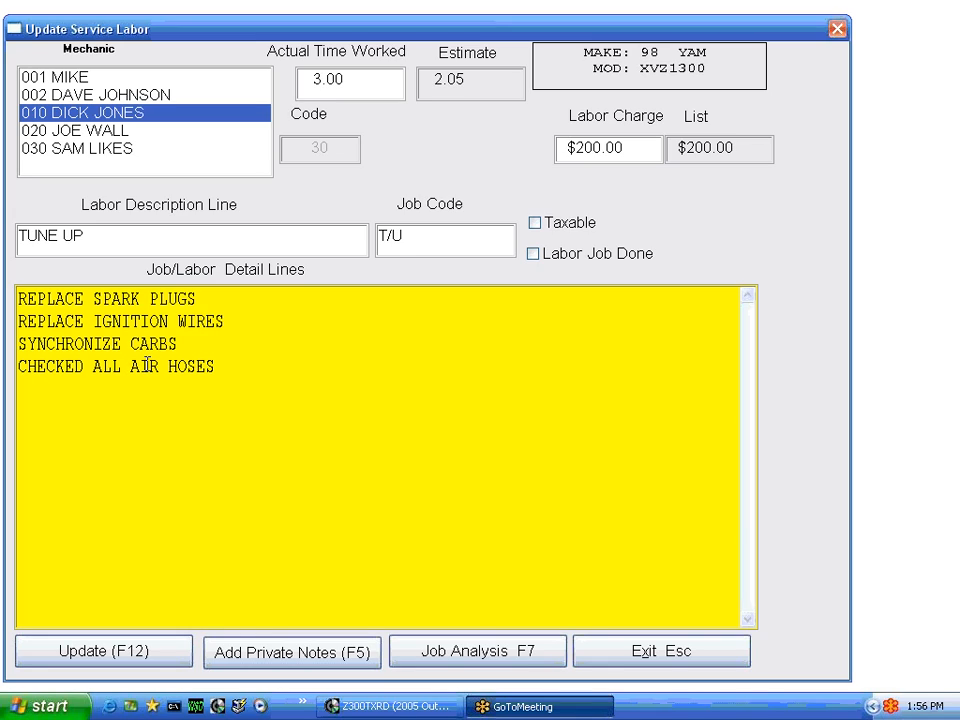
{"action": "type", "text": "kjh kjhklh klh kljh h"}
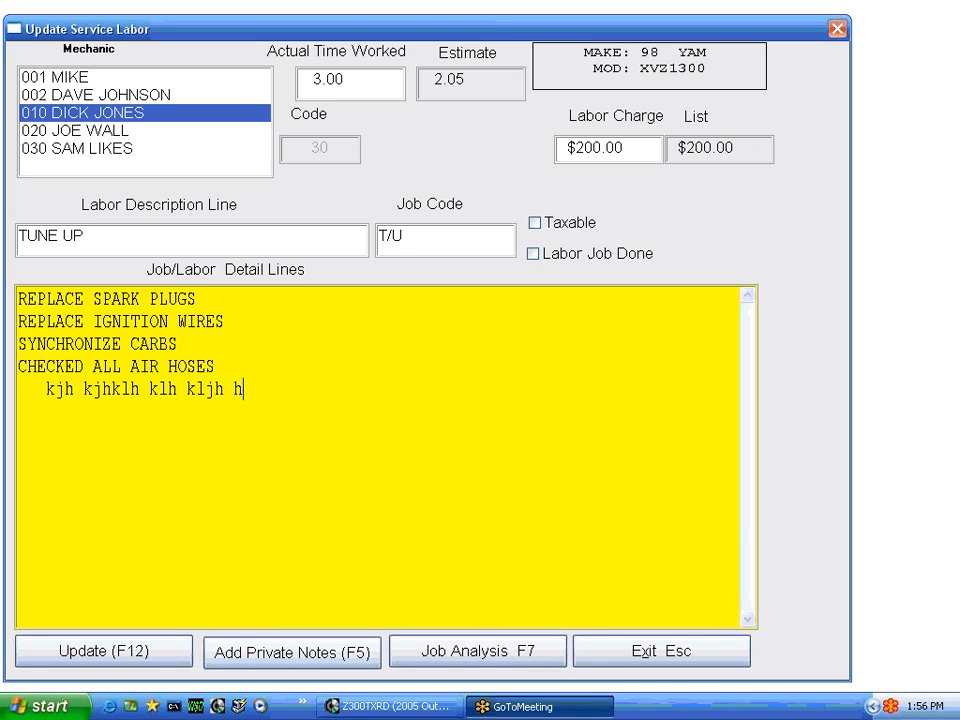
{"action": "type", "text": "jk lk hlk hlkj"}
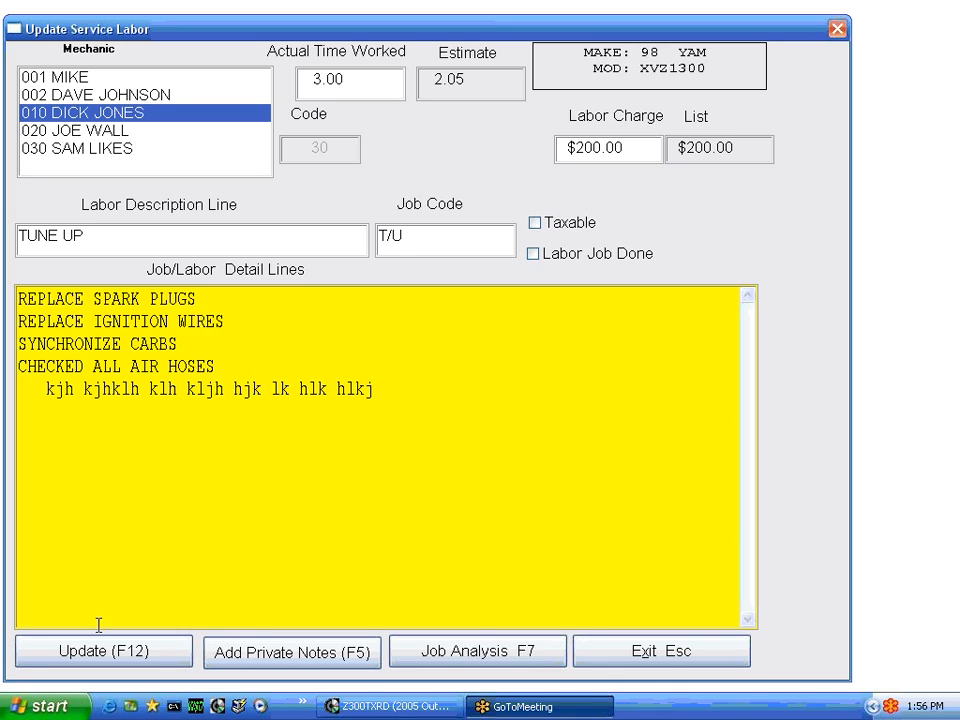
{"action": "left_click", "coordinate": [180, 652]}
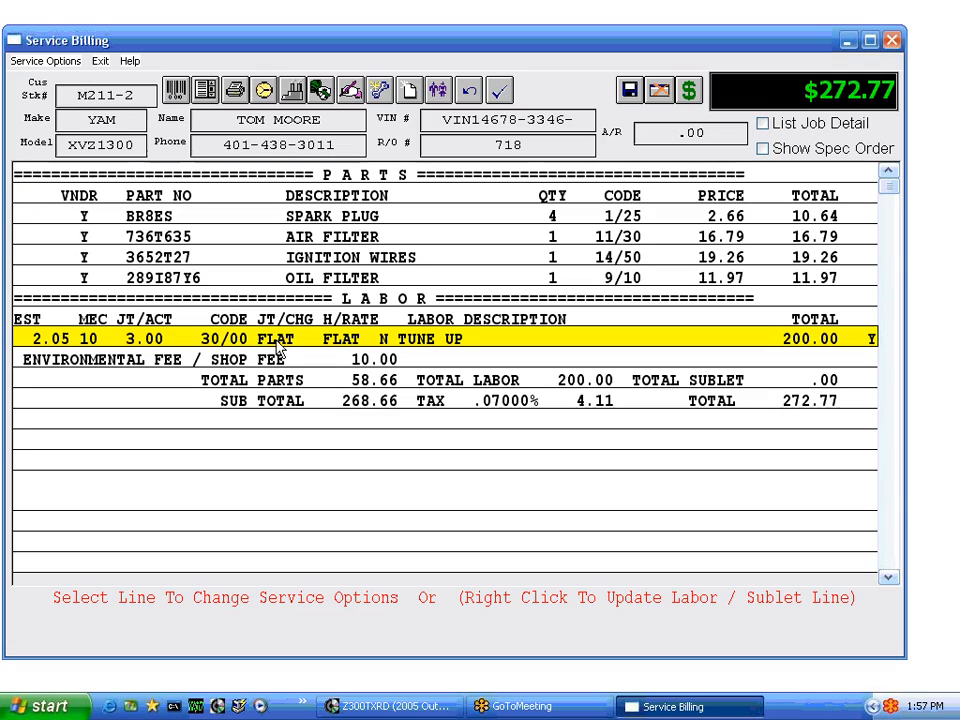
- Examine the job analysis of the TUNE UP labor line for parts, mechanic time, cost and profit
{"action": "right_click", "coordinate": [341, 344]}
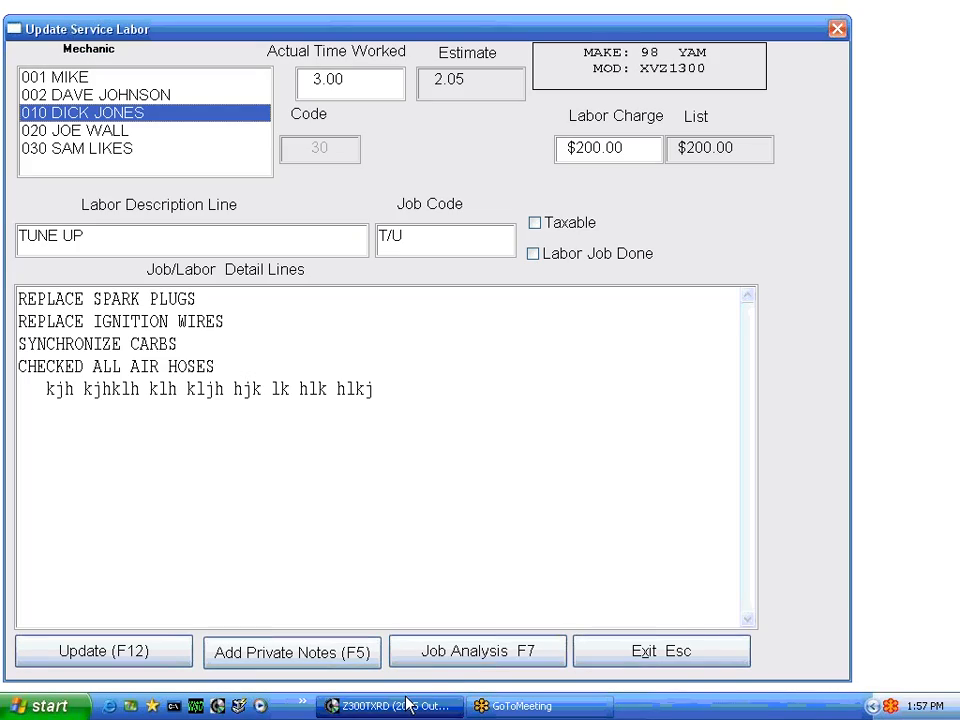
{"action": "left_click", "coordinate": [444, 660]}
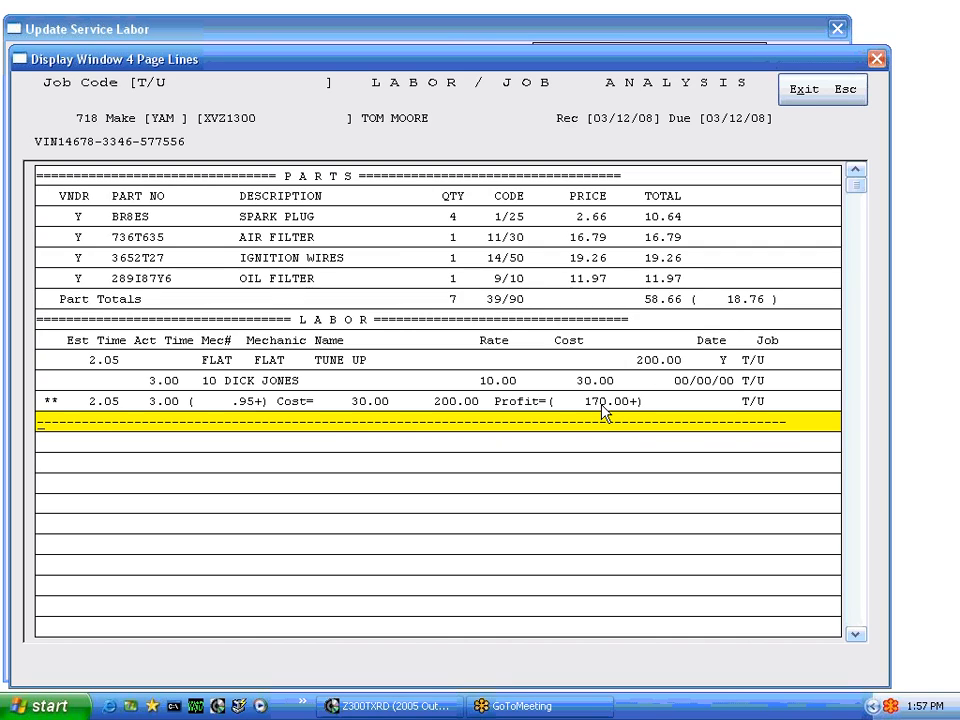
{"action": "left_click", "coordinate": [805, 92]}
{"action": "left_click", "coordinate": [654, 658]}
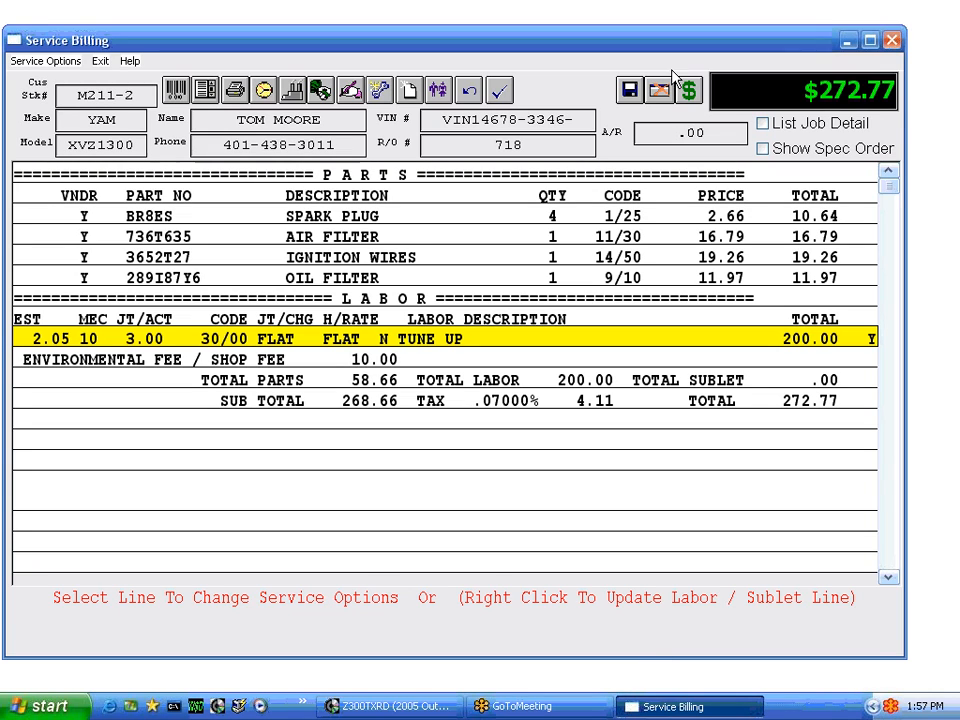
- Start finalizing the repair order with Cash as the payment type and enter the amount received
{"action": "left_click", "coordinate": [688, 92]}
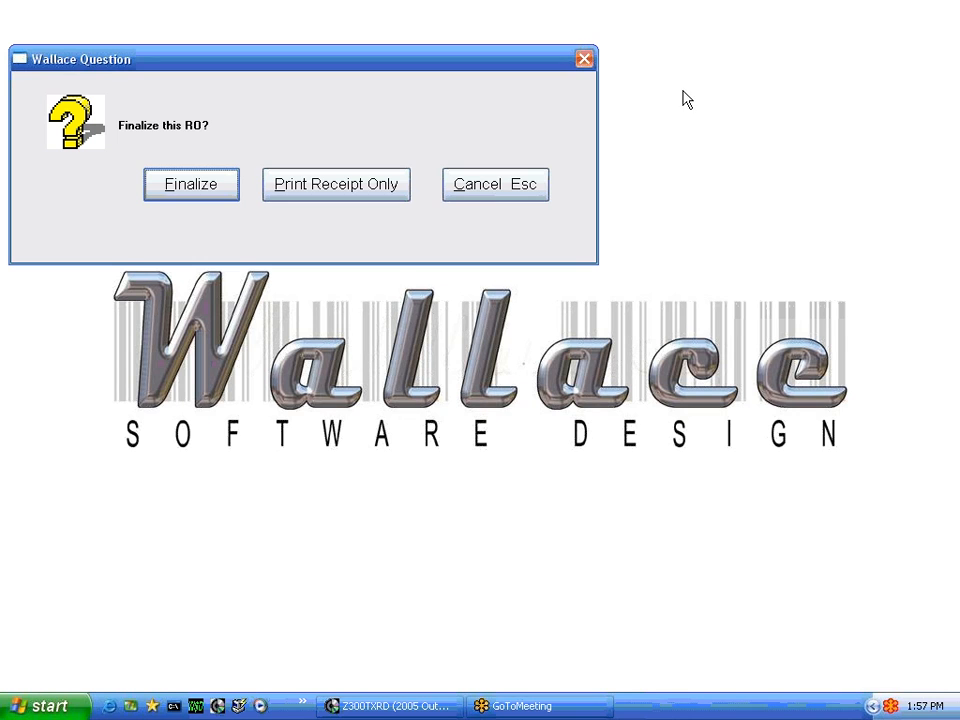
{"action": "left_click", "coordinate": [214, 186]}
{"action": "left_click", "coordinate": [579, 209]}
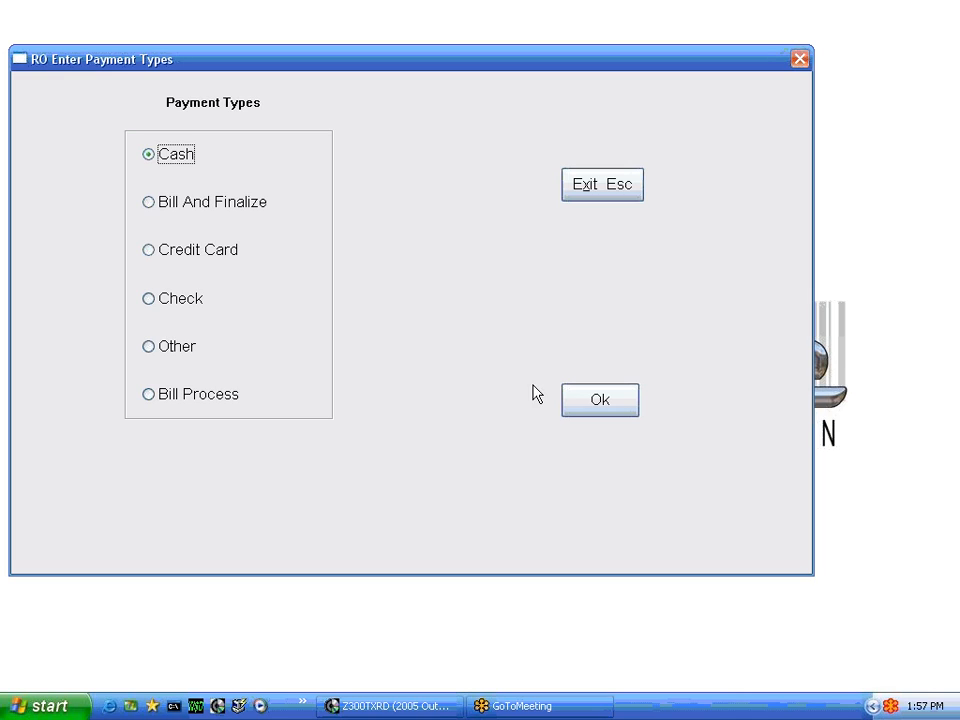
{"action": "left_click", "coordinate": [603, 401]}
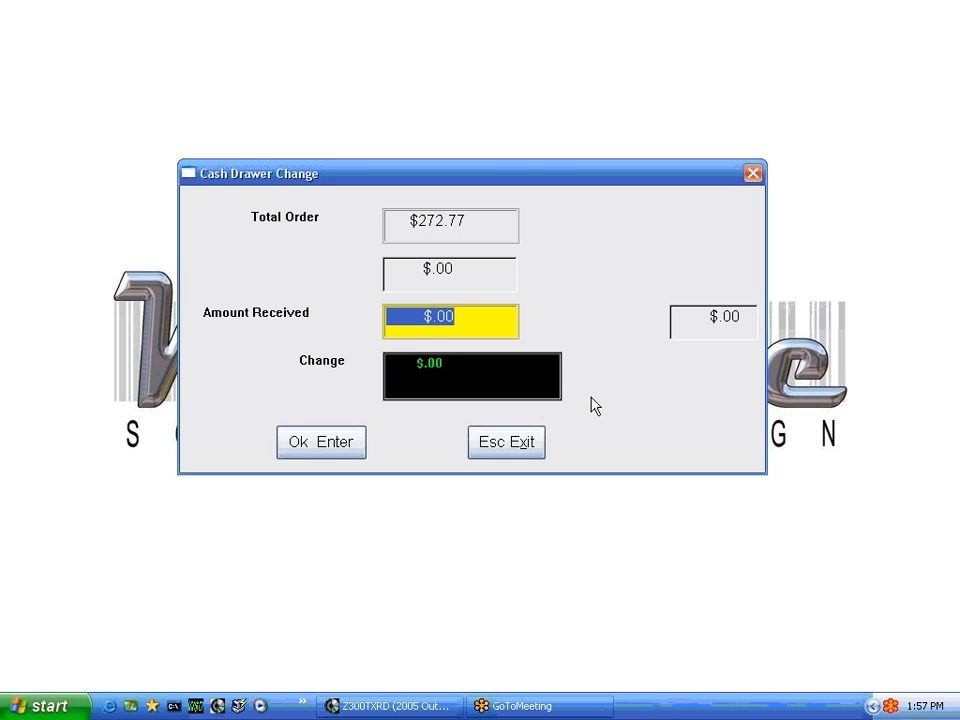
{"action": "type", "text": "3"}
{"action": "key", "text": "Return"}
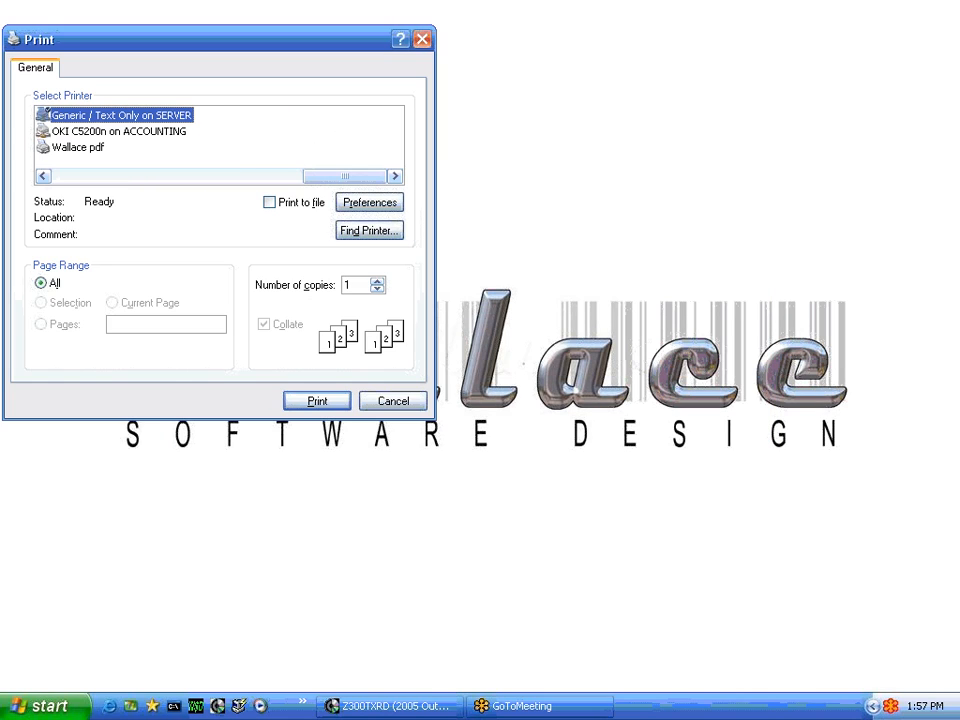
- Skip printing to paper and review the repair order's service invoice preview down to its charges
{"action": "left_click", "coordinate": [400, 405]}
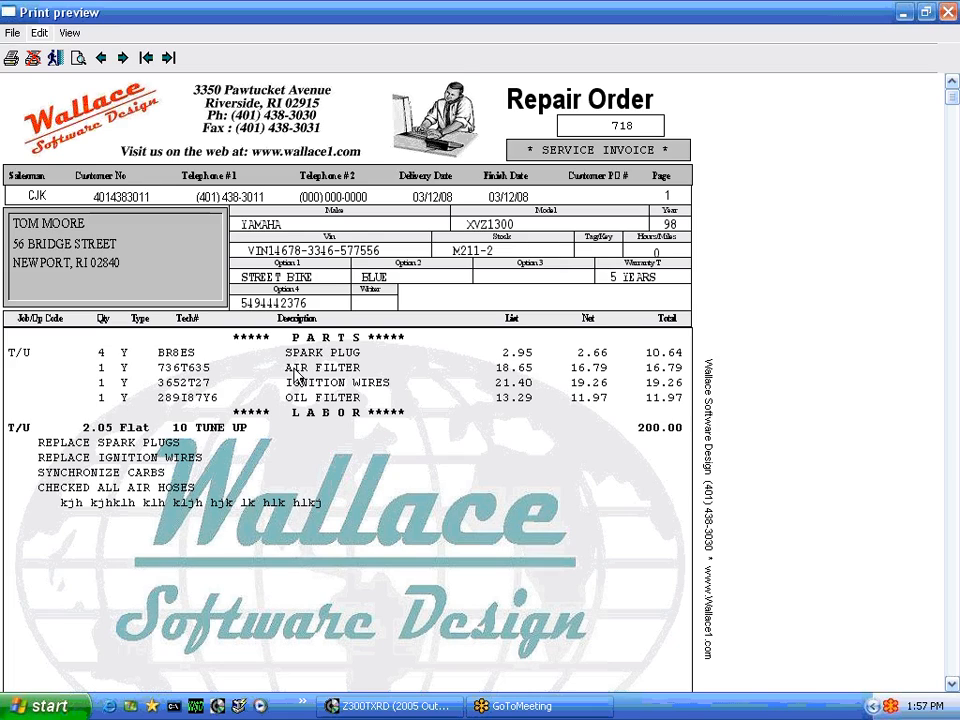
{"action": "scroll", "coordinate": [285, 391], "scroll_direction": "down", "scroll_amount": 3}
{"action": "scroll", "coordinate": [285, 397], "scroll_direction": "down", "scroll_amount": 2}
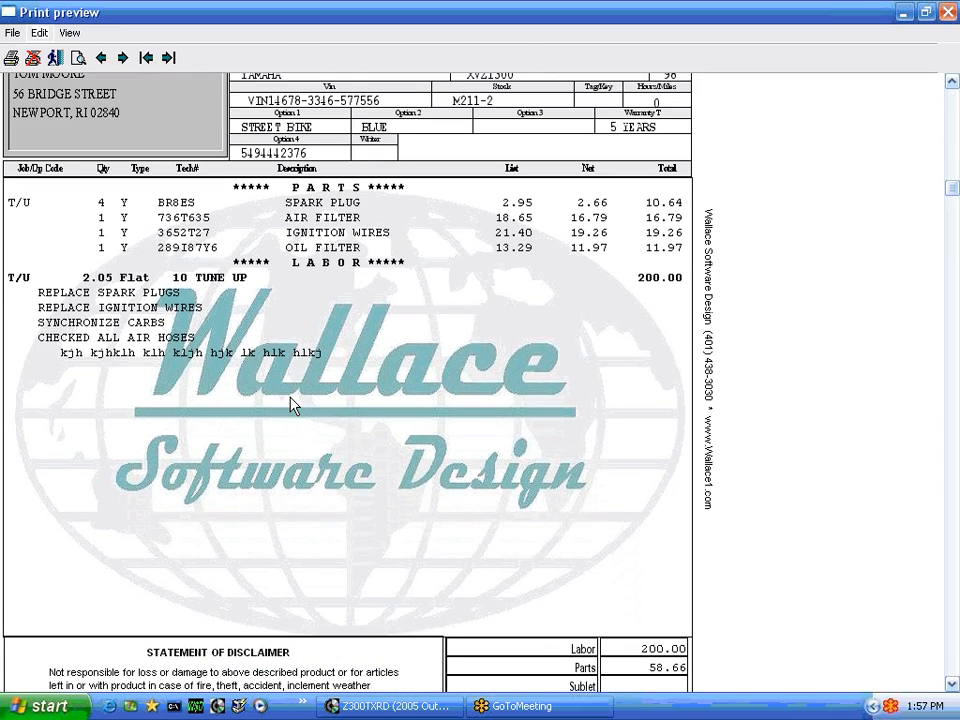
- Close the invoice preview, confirm finalizing the repair order with its transactions, and return to the main Systems Menu
{"action": "key", "text": "Escape"}
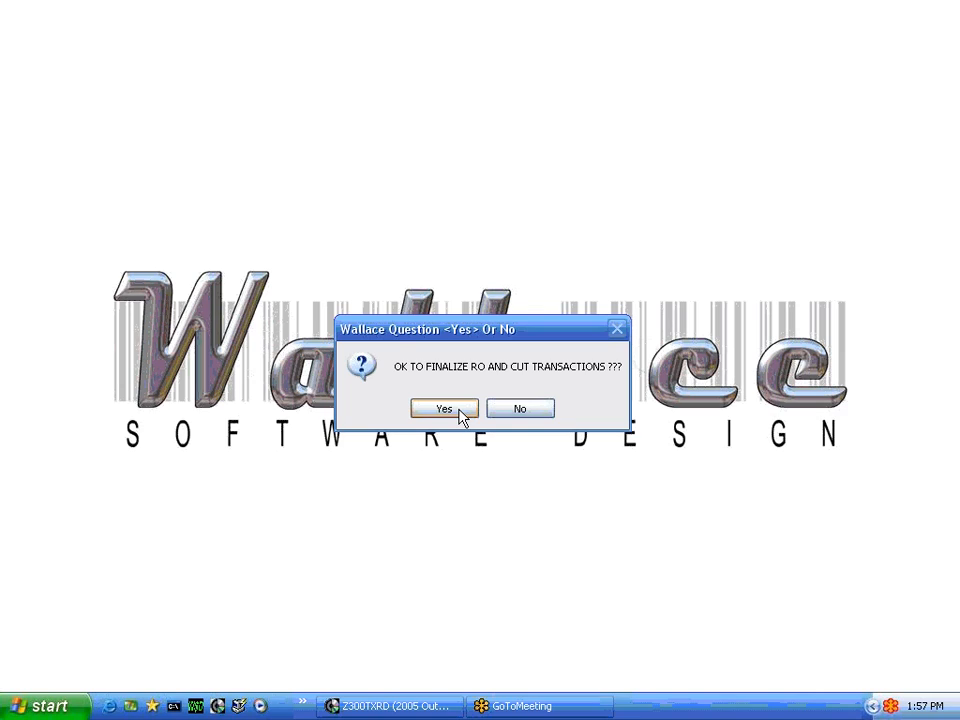
{"action": "left_click", "coordinate": [460, 412]}
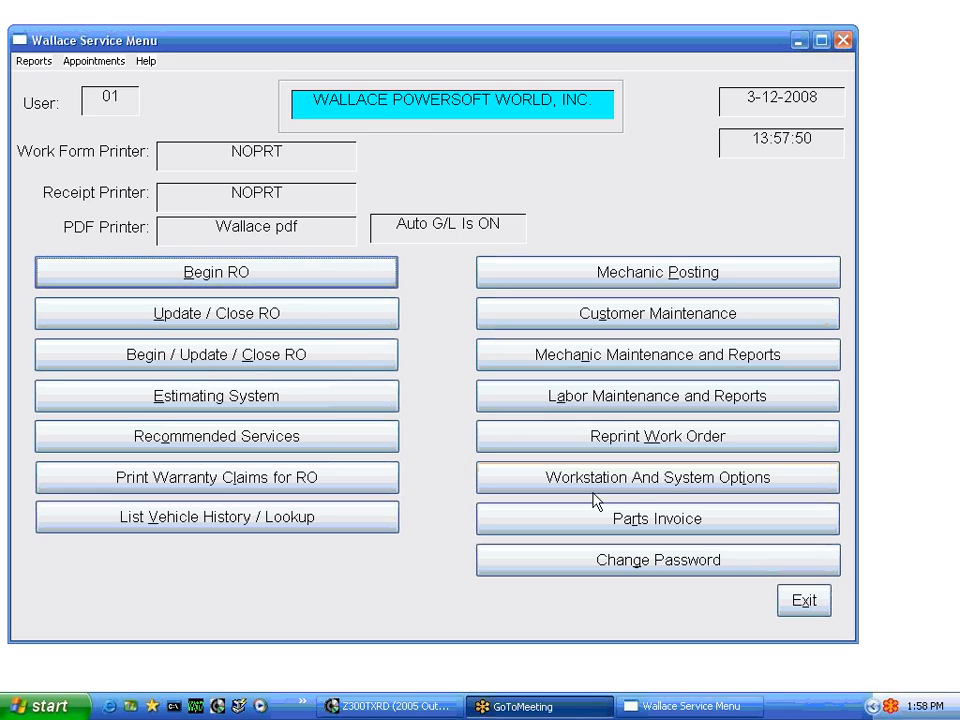
{"action": "left_click", "coordinate": [812, 600]}
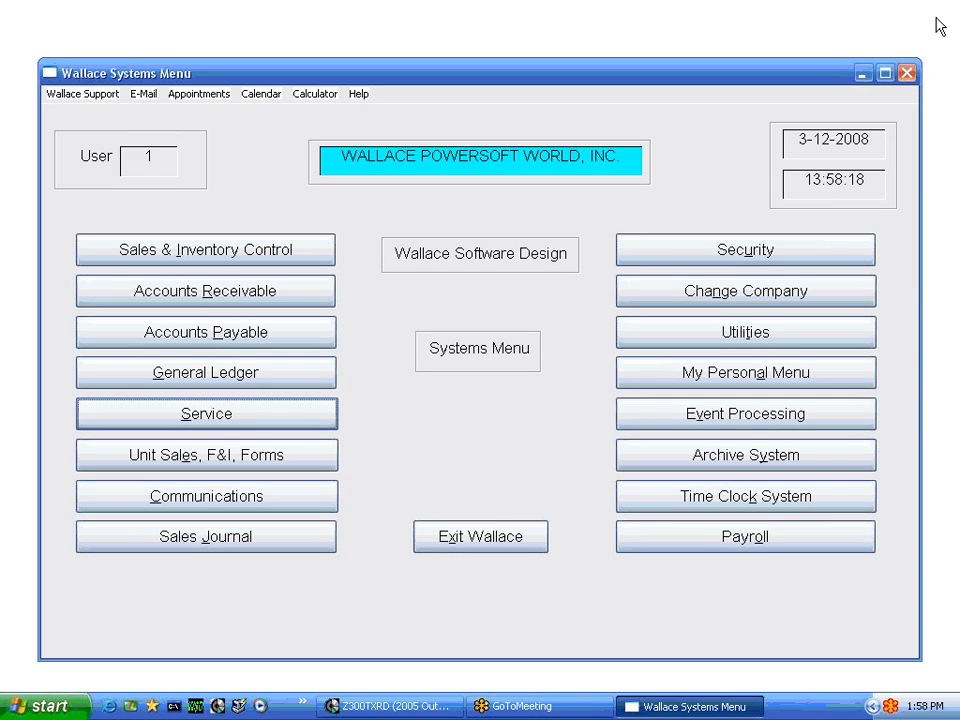